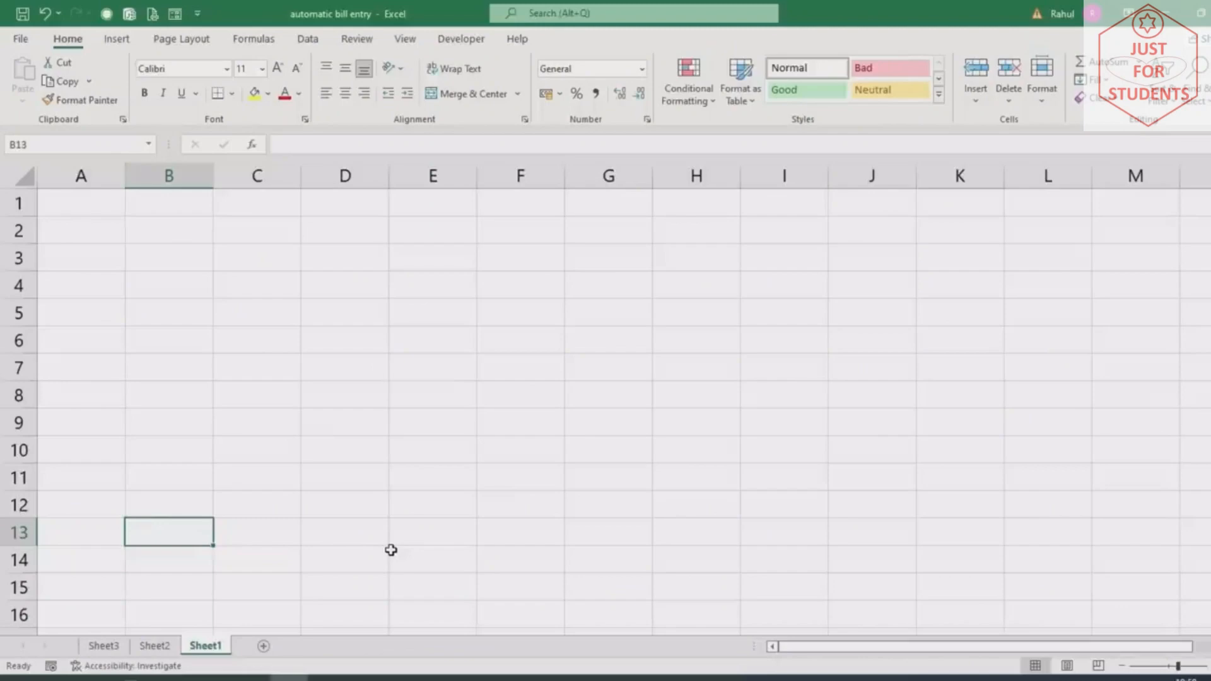
# Look over the sheet in Page Layout view, then return to Normal view
pyautogui.scroll(-5, 330, 528)
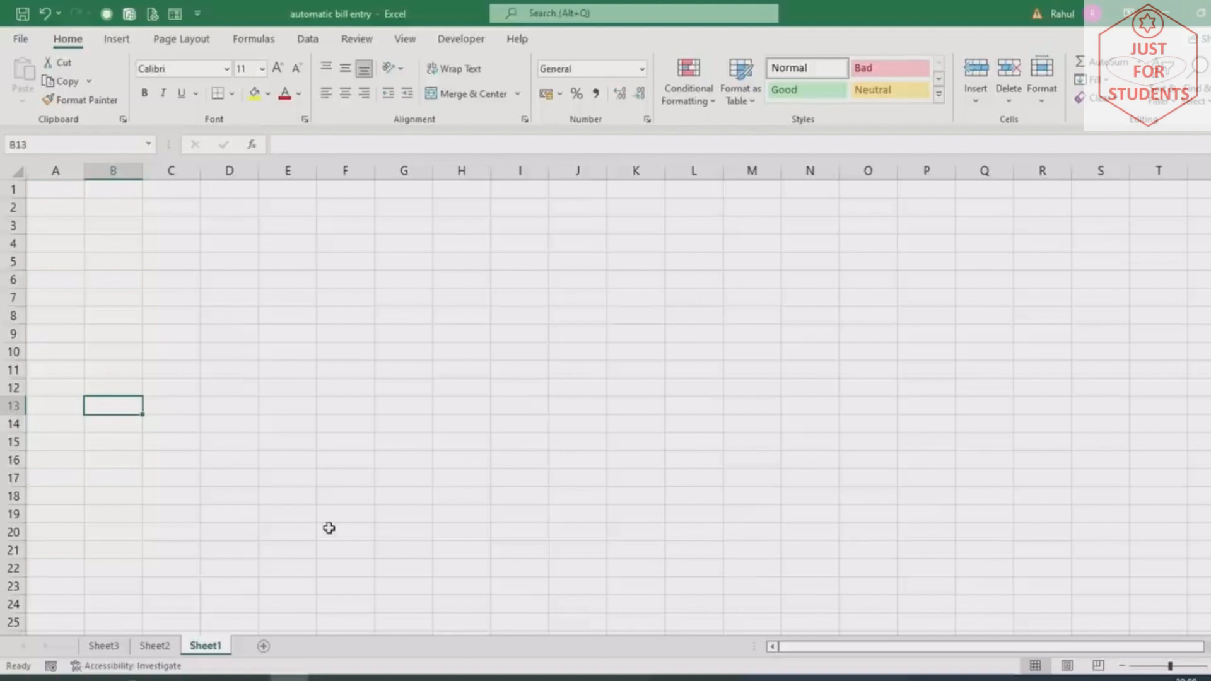
pyautogui.scroll(3, 328, 528)
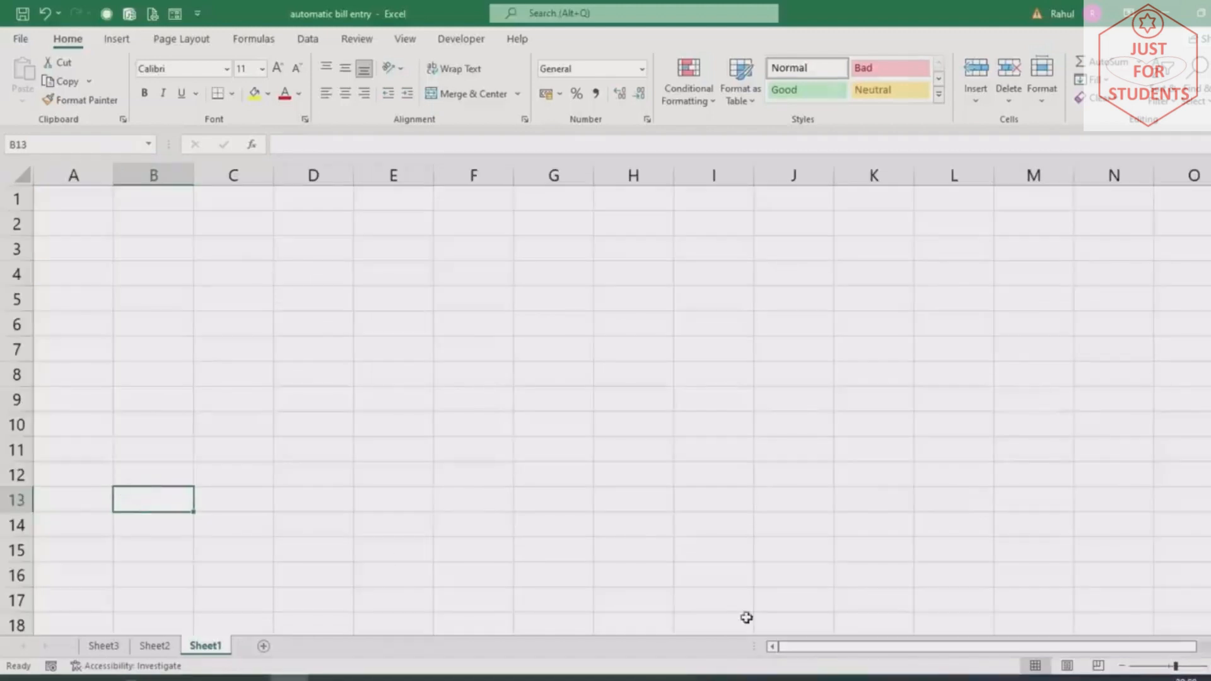
pyautogui.click(1067, 667)
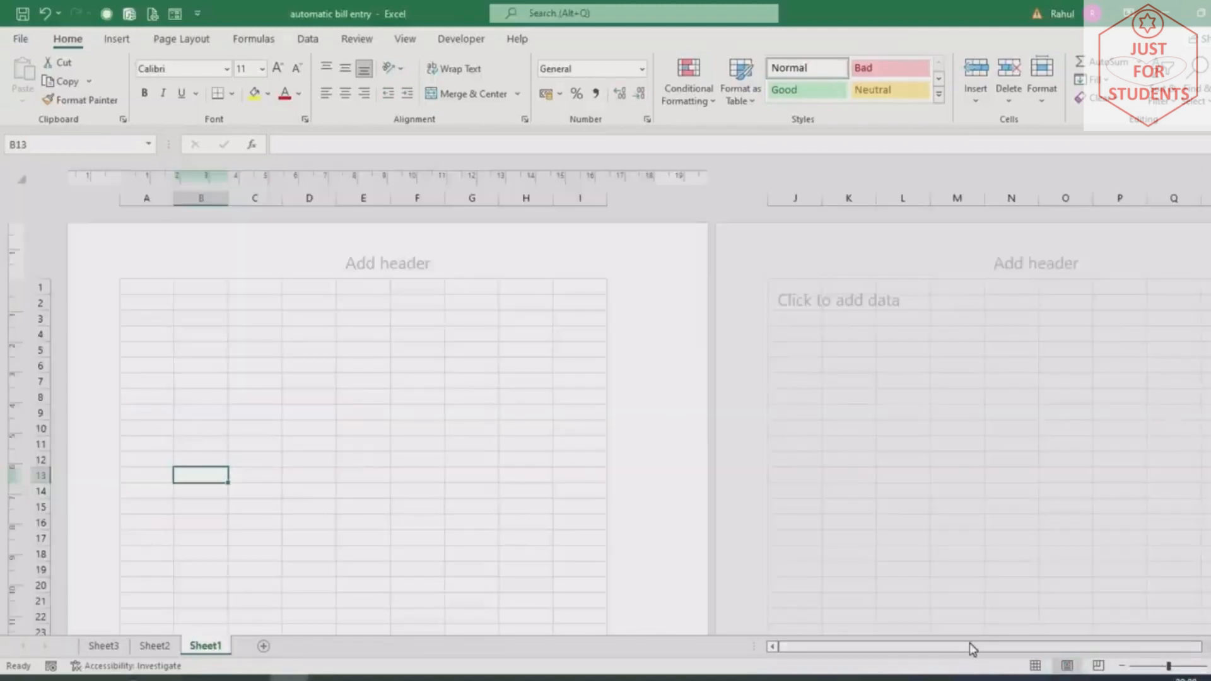
pyautogui.scroll(-3, 717, 627)
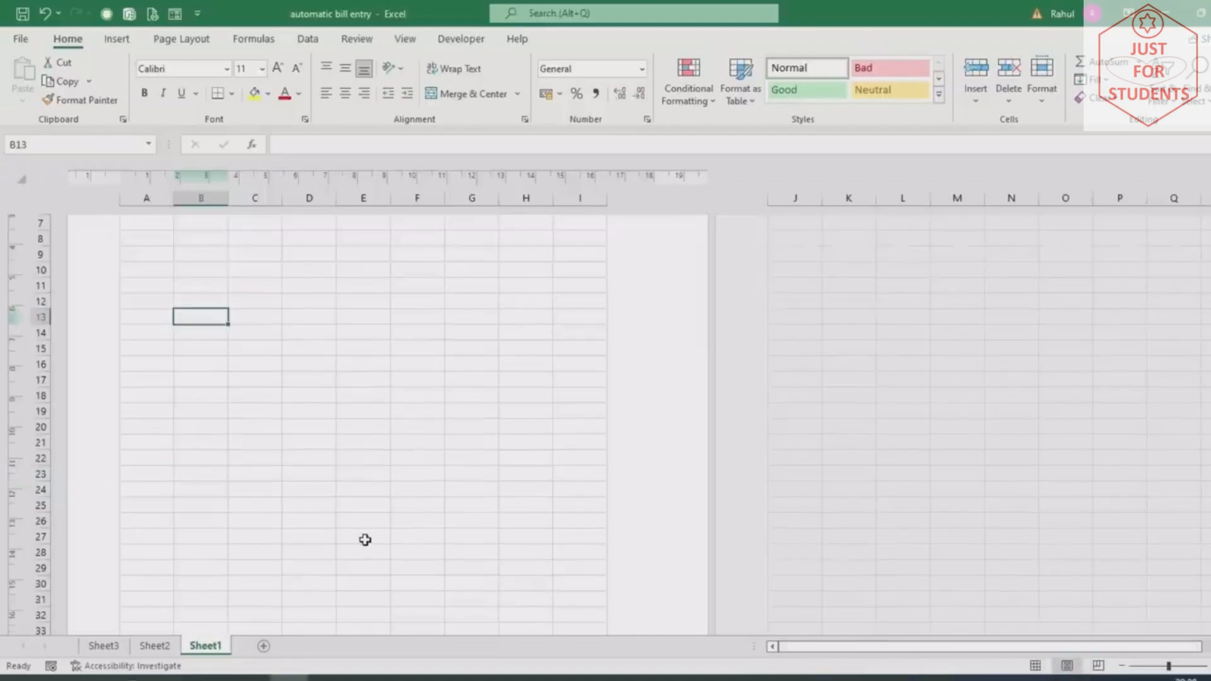
pyautogui.scroll(-1, 364, 540)
pyautogui.scroll(-3, 365, 539)
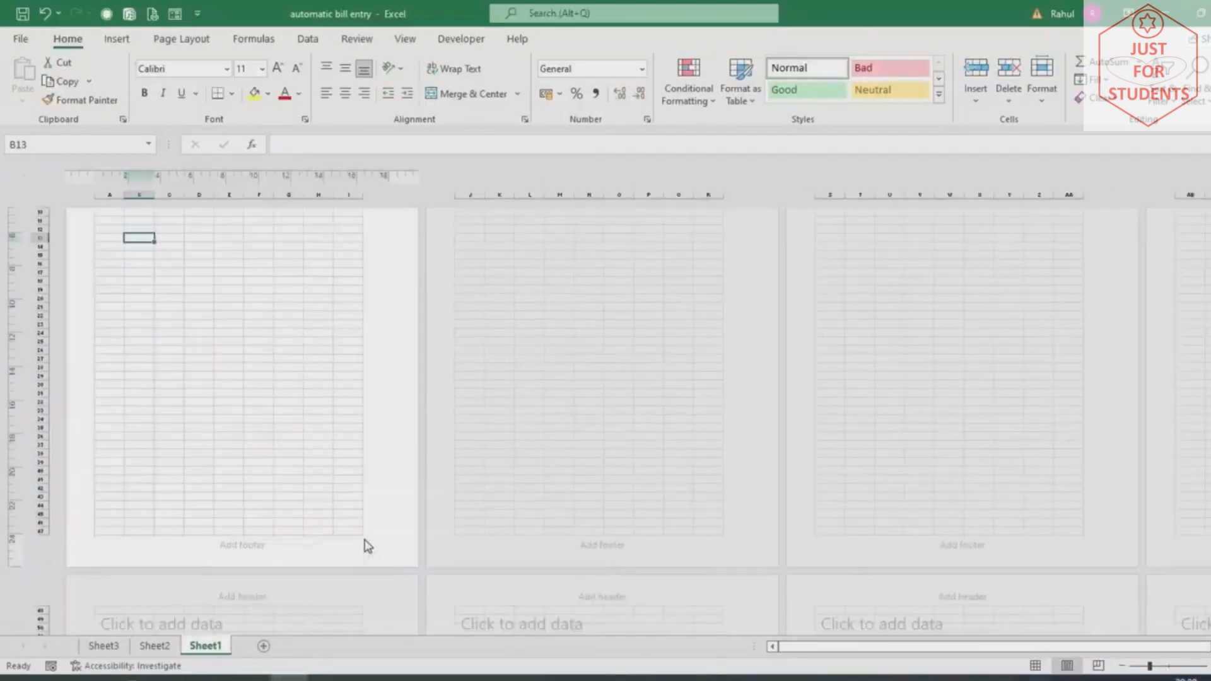
pyautogui.click(1035, 666)
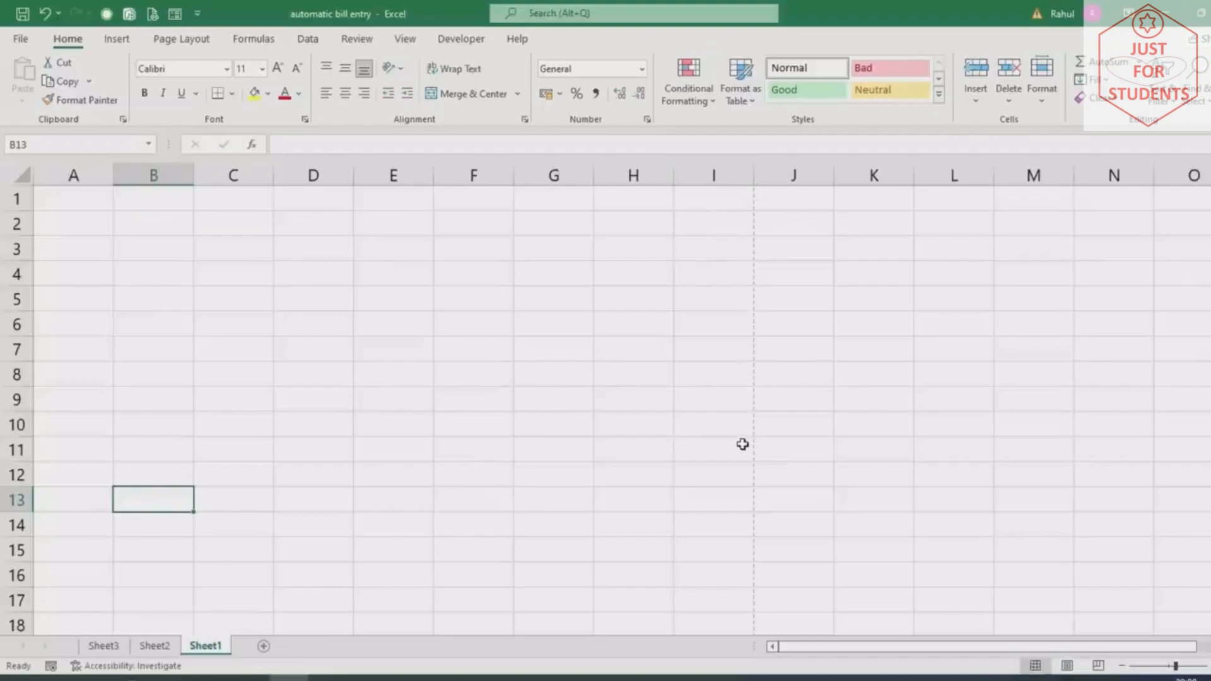
pyautogui.scroll(-1, 524, 398)
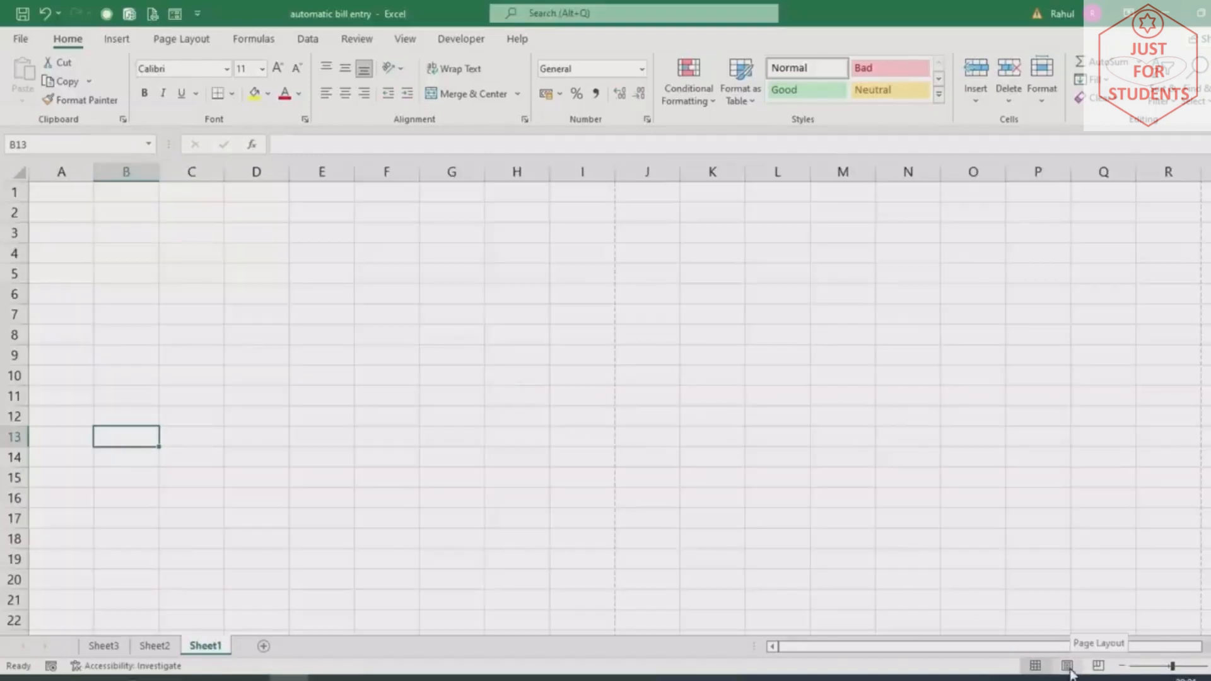
pyautogui.scroll(-1, 364, 360)
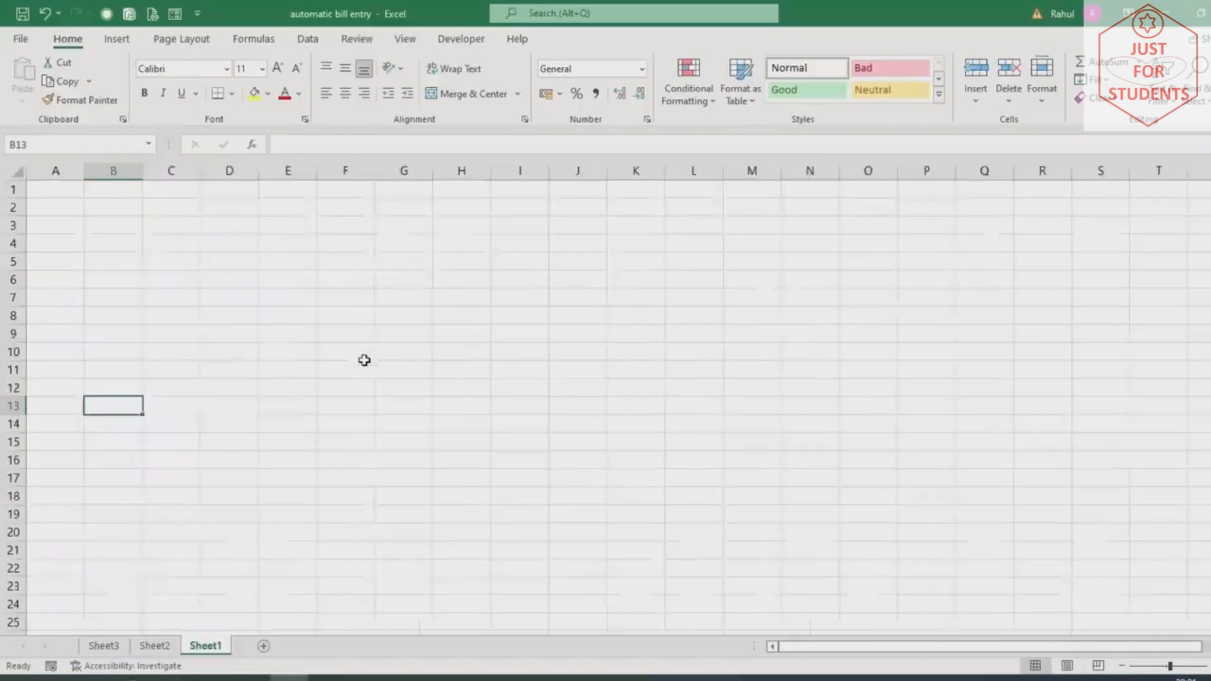
pyautogui.scroll(-1, 364, 361)
pyautogui.scroll(-1, 420, 333)
pyautogui.scroll(-1, 419, 336)
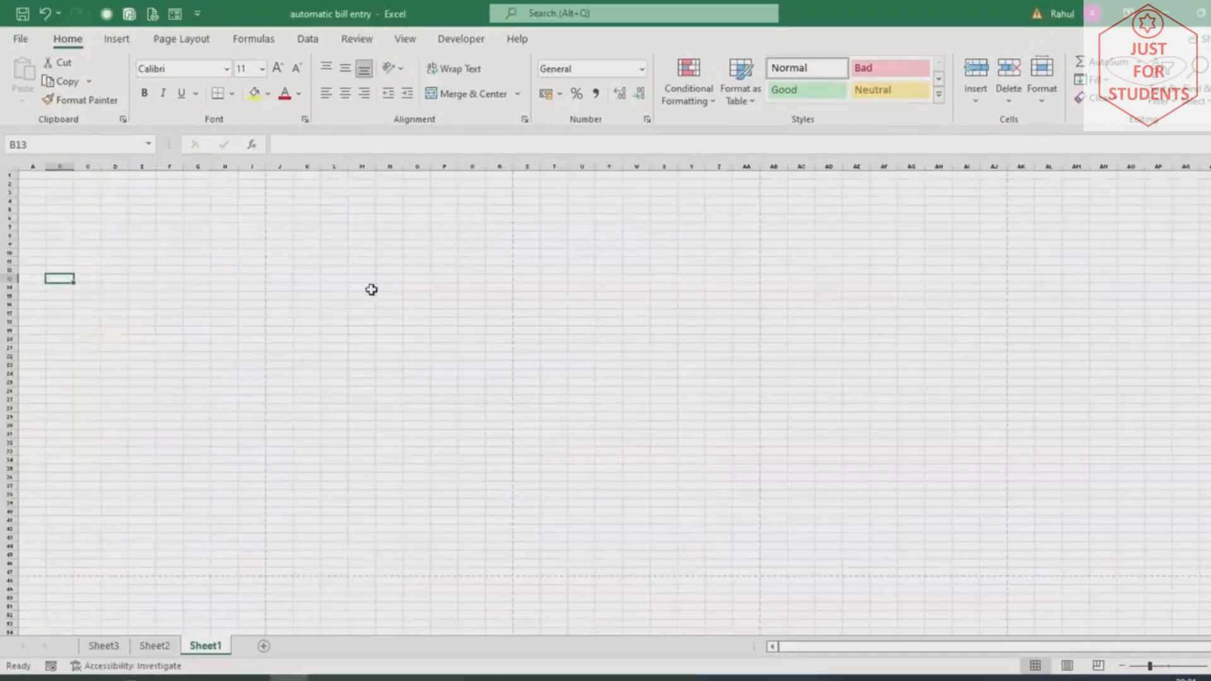
pyautogui.scroll(3, 124, 451)
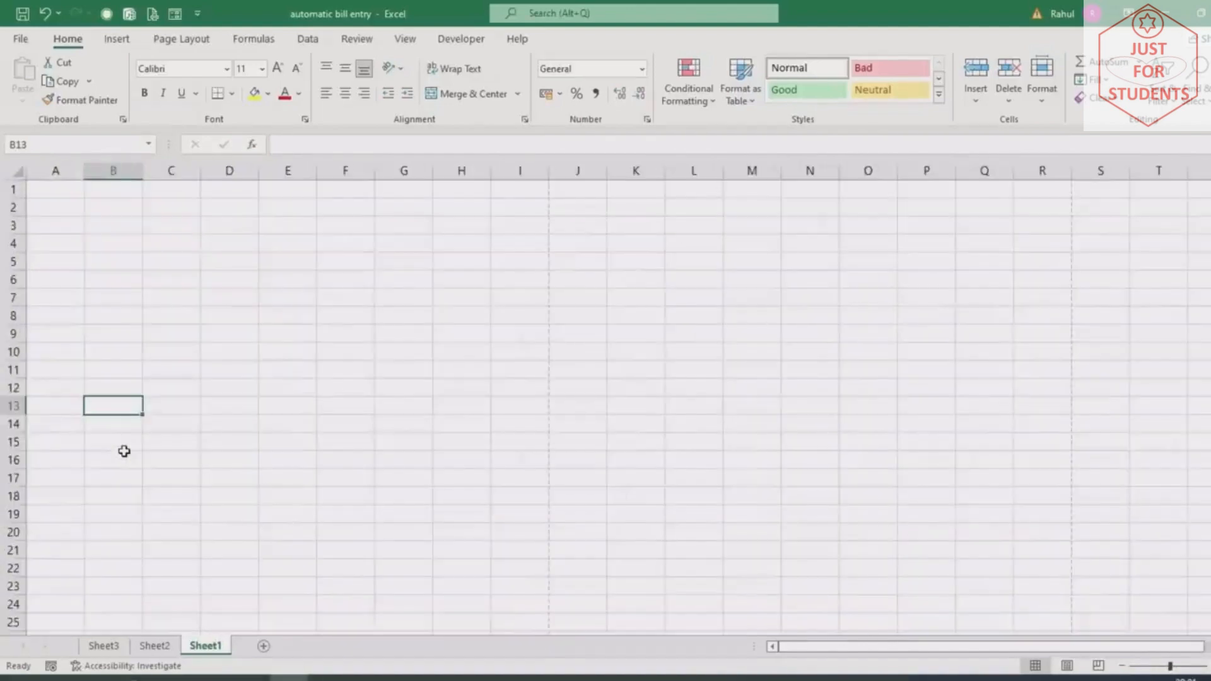
pyautogui.scroll(2, 125, 451)
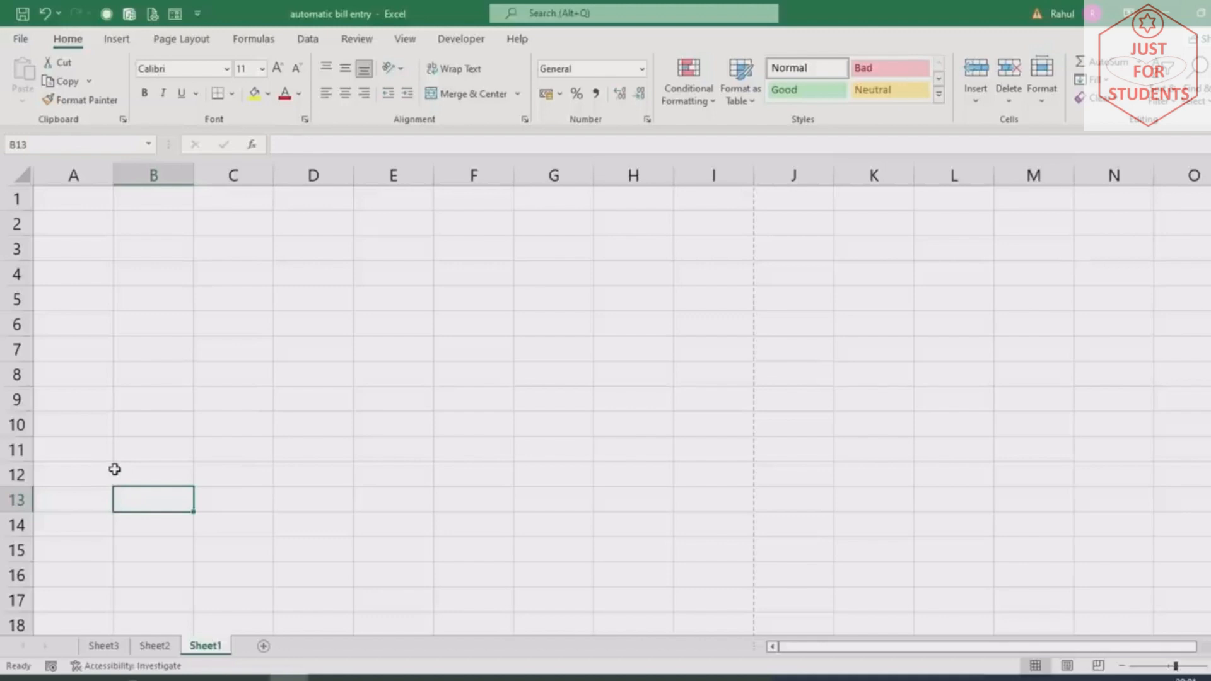
# Enter the headings S.No., Particulars, Rate, Quantity and Amount across A7:E7
pyautogui.click(77, 359)
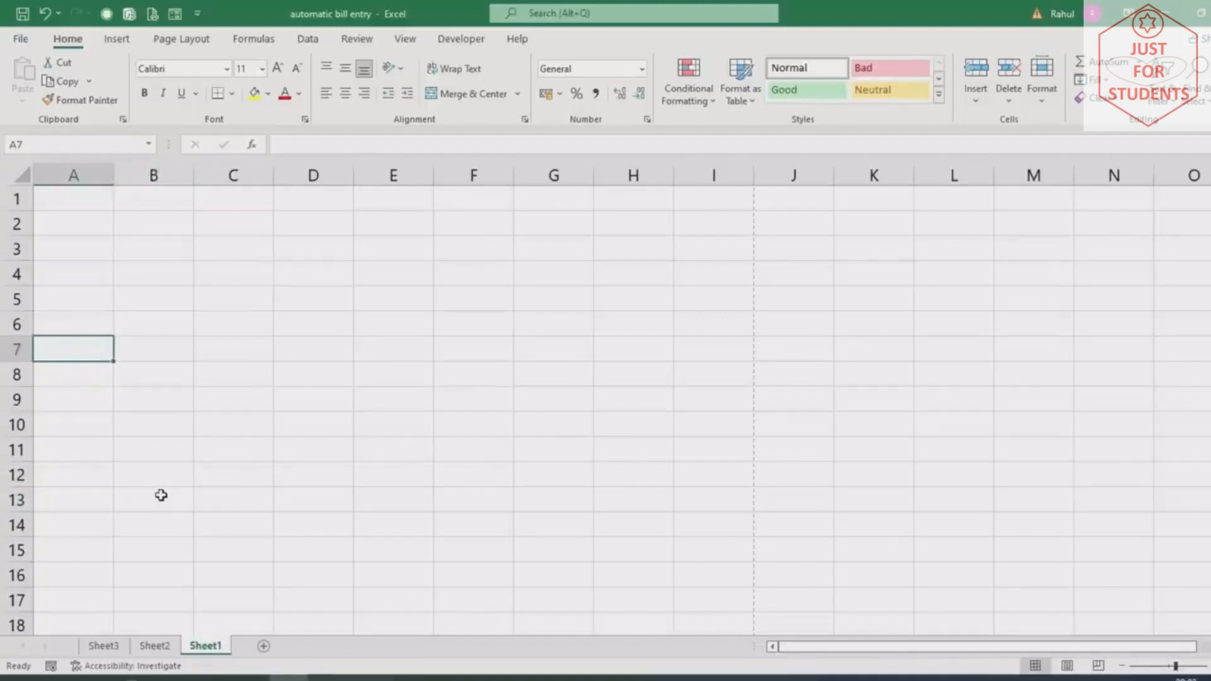
pyautogui.write('S.')
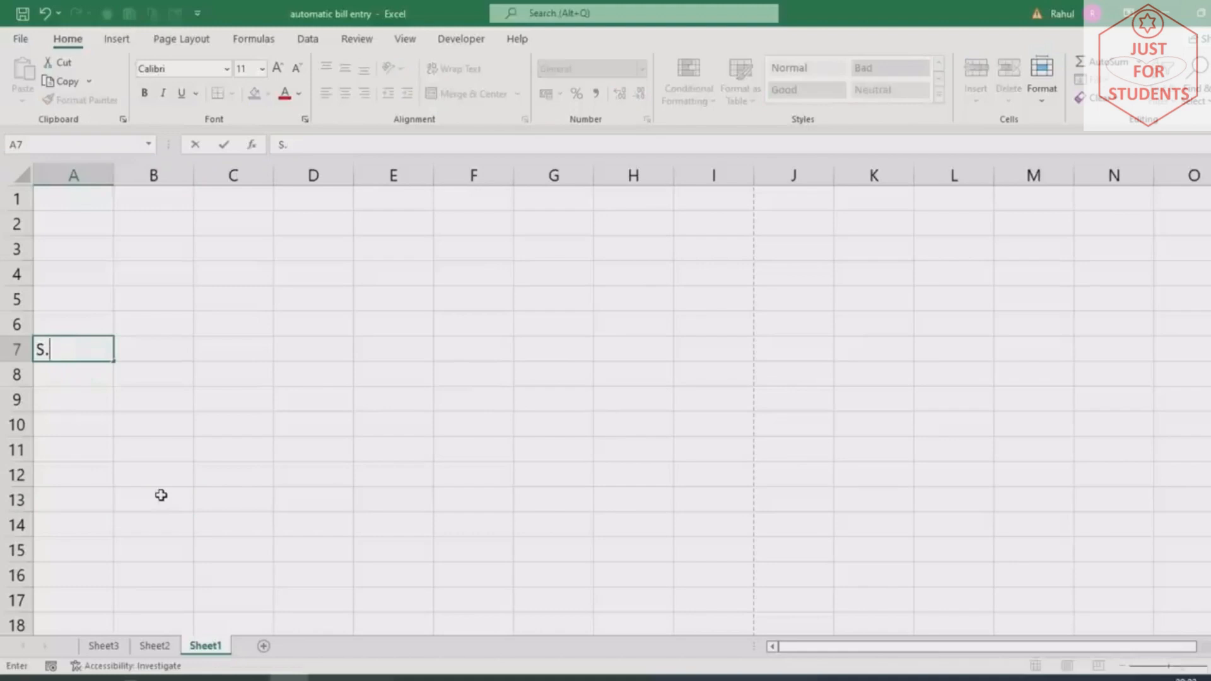
pyautogui.write('No.')
pyautogui.press('Tab')
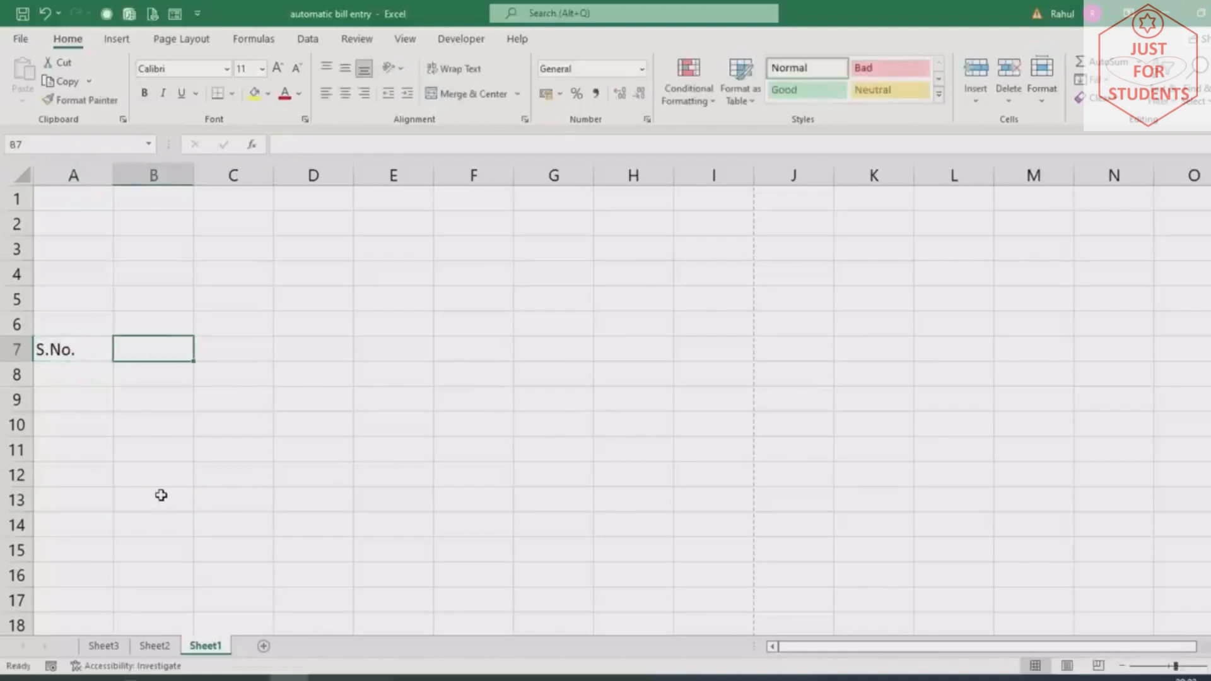
pyautogui.write('Particu')
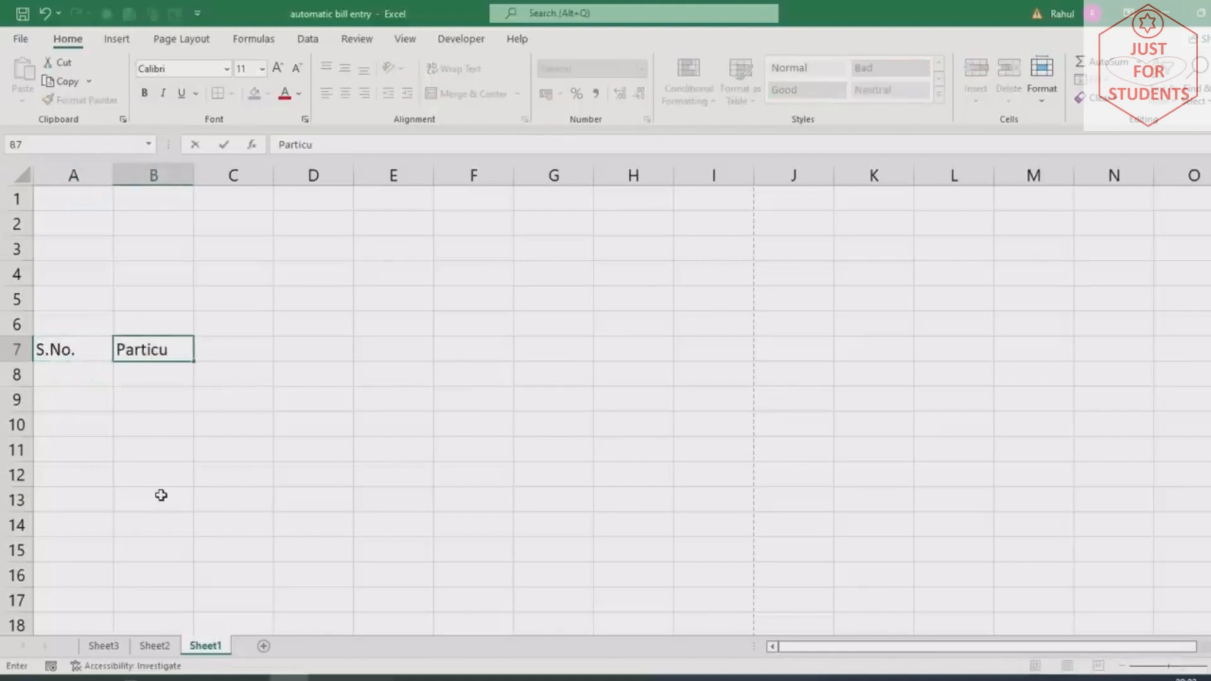
pyautogui.write('lars')
pyautogui.press('Tab')
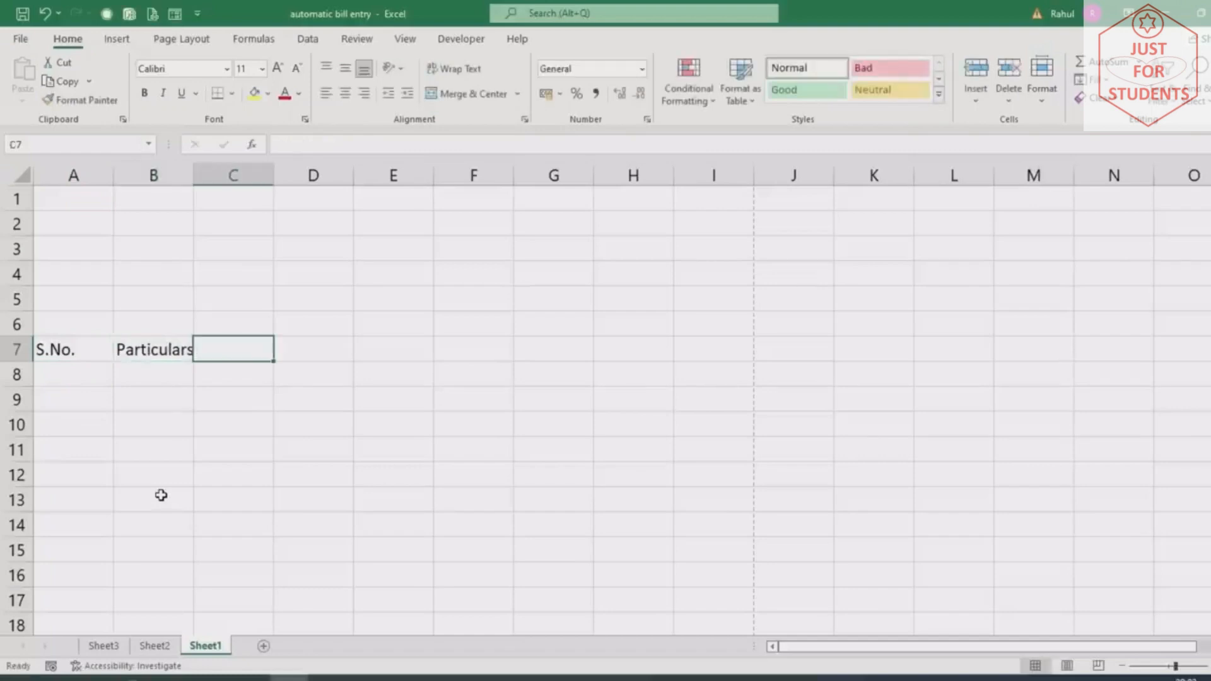
pyautogui.write('Rate')
pyautogui.press('Tab')
pyautogui.write('Q')
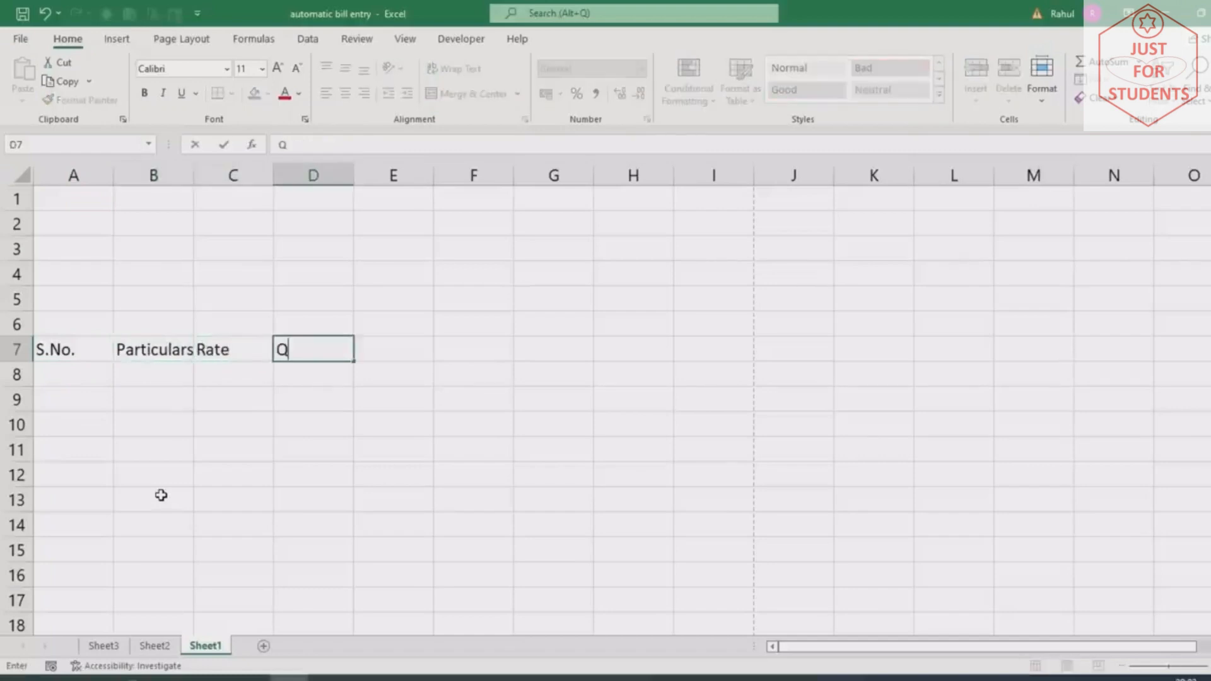
pyautogui.write('uantity')
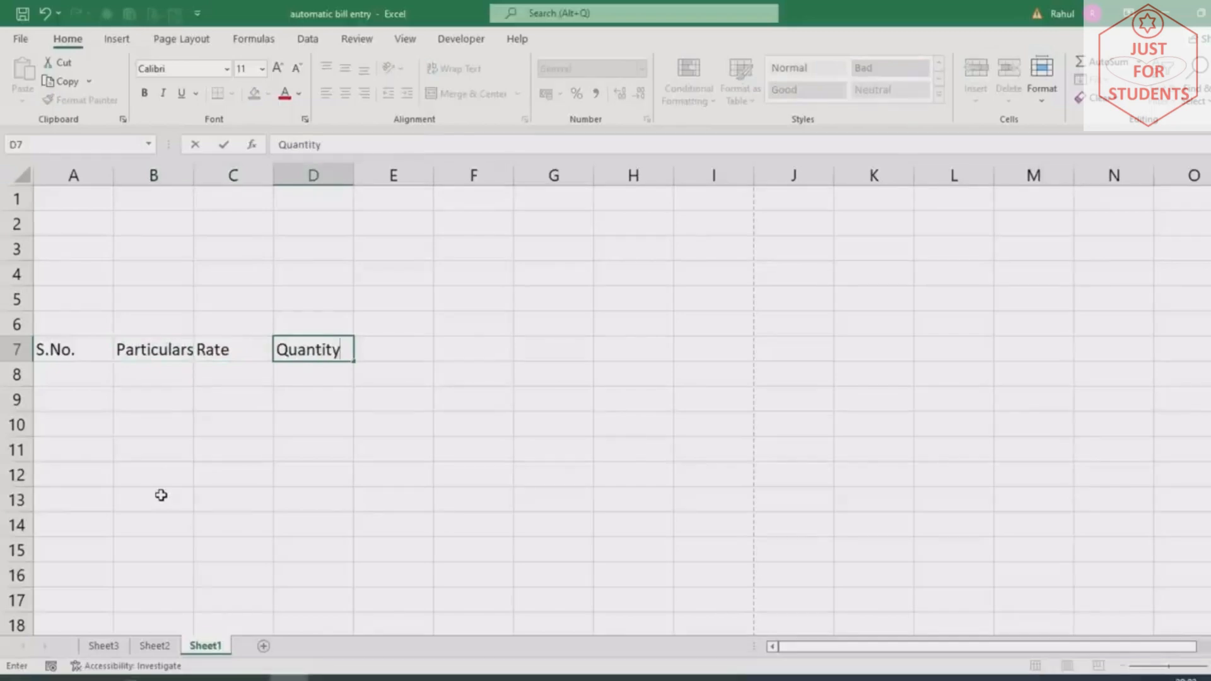
pyautogui.press('Tab')
pyautogui.write('Amount')
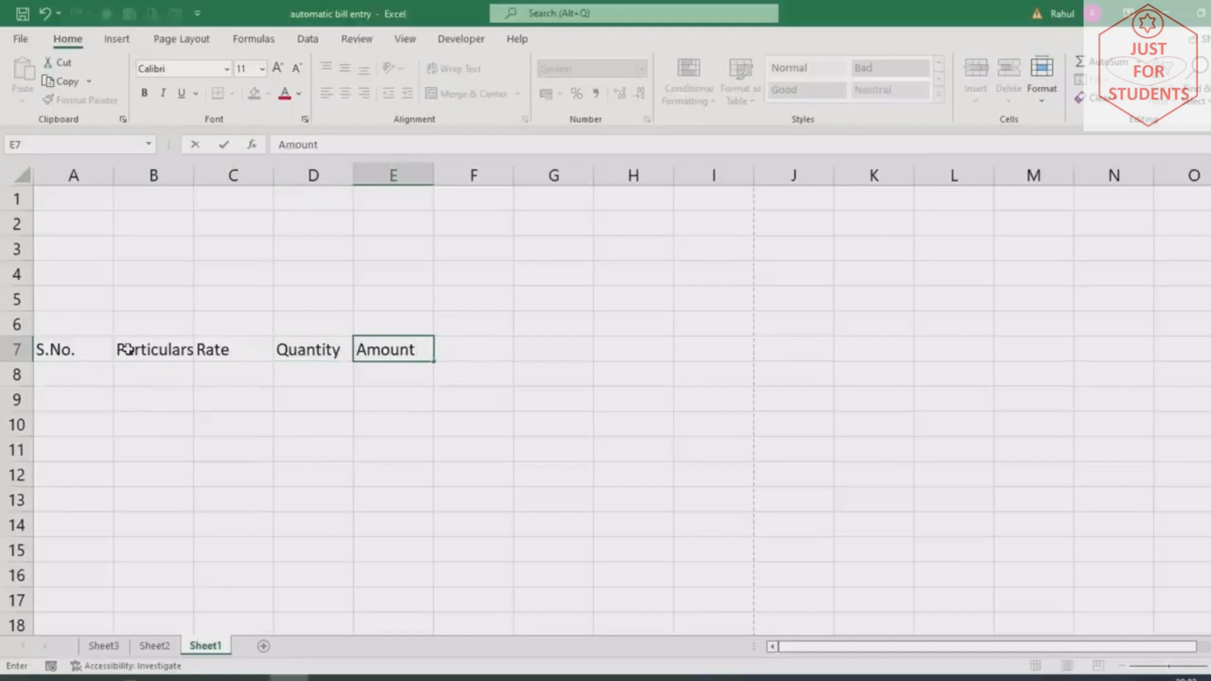
pyautogui.click(268, 427)
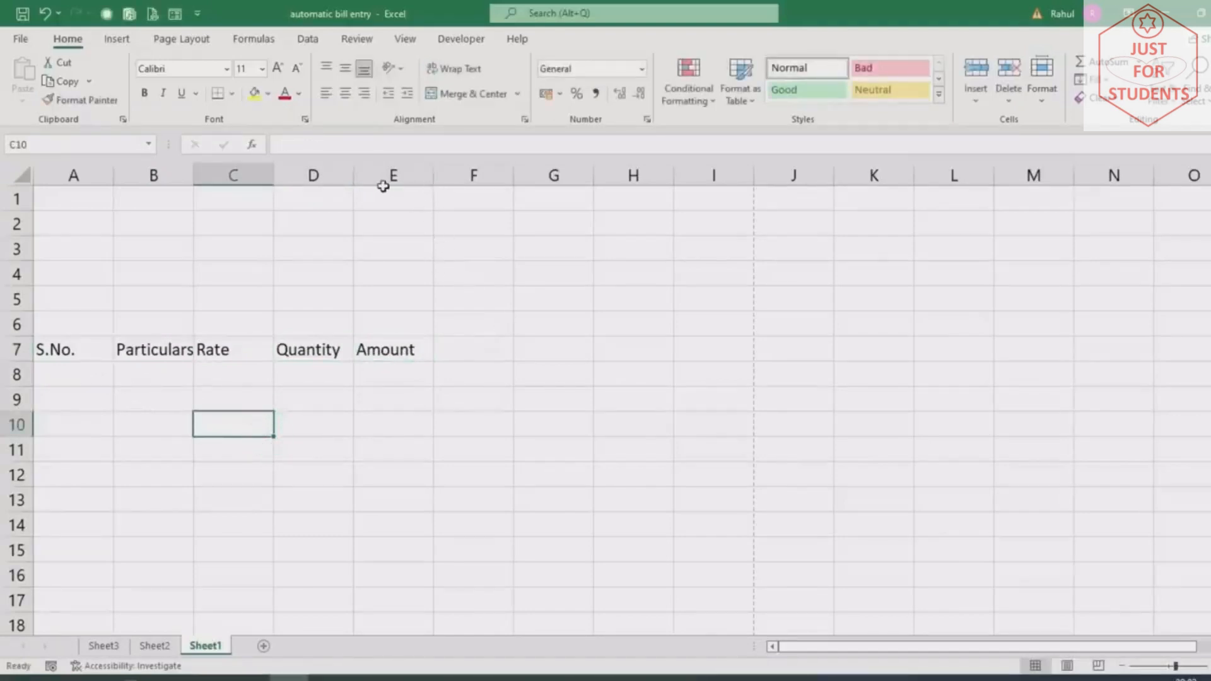
# Widen column B greatly and columns C, D, E and A slightly, then select A7:E7
pyautogui.moveTo(194, 178); pyautogui.dragTo(437, 273)
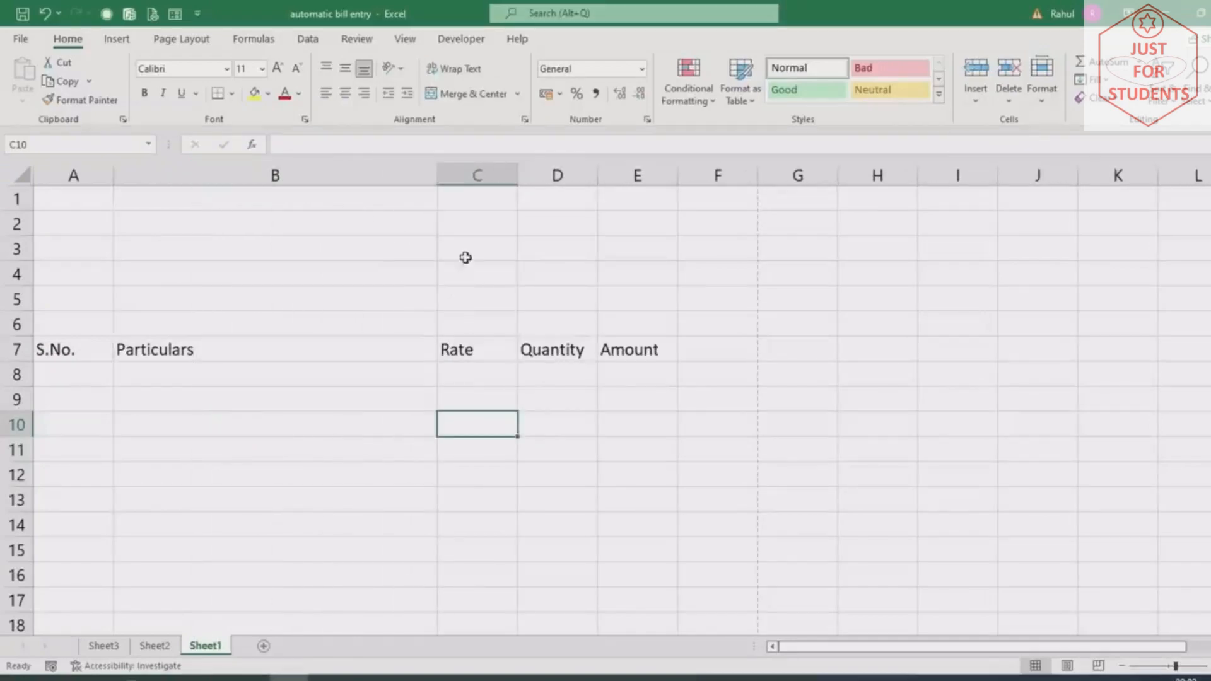
pyautogui.moveTo(518, 175); pyautogui.dragTo(540, 207)
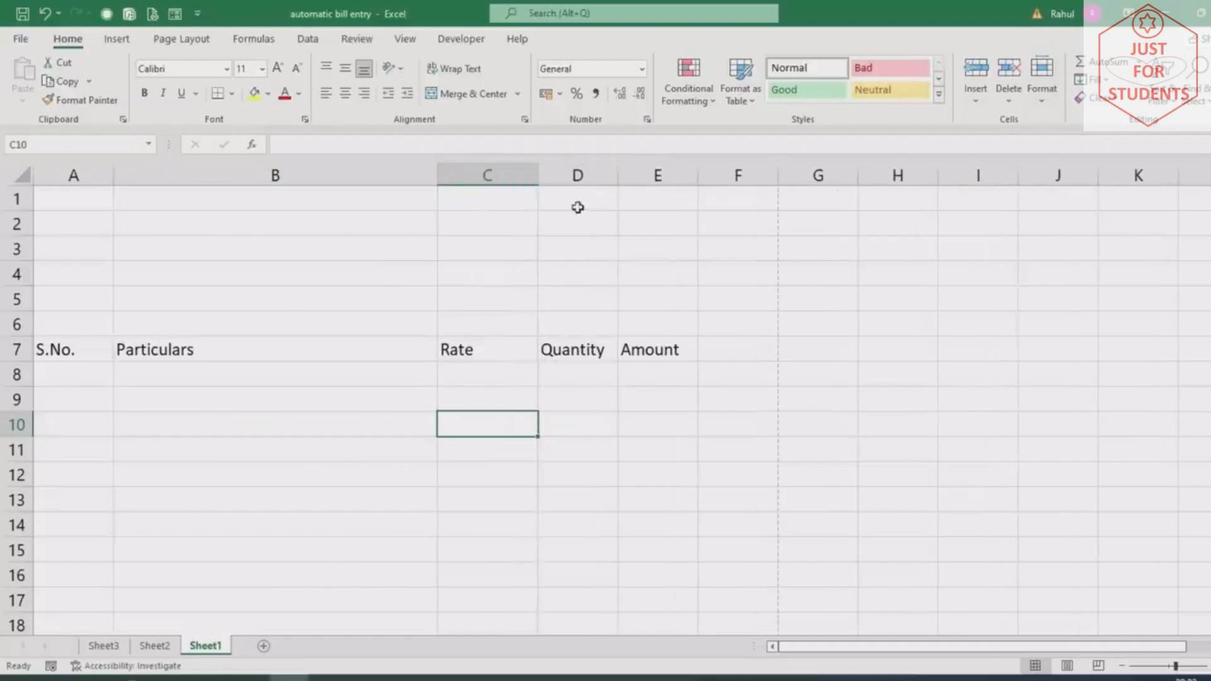
pyautogui.moveTo(620, 176); pyautogui.dragTo(638, 201)
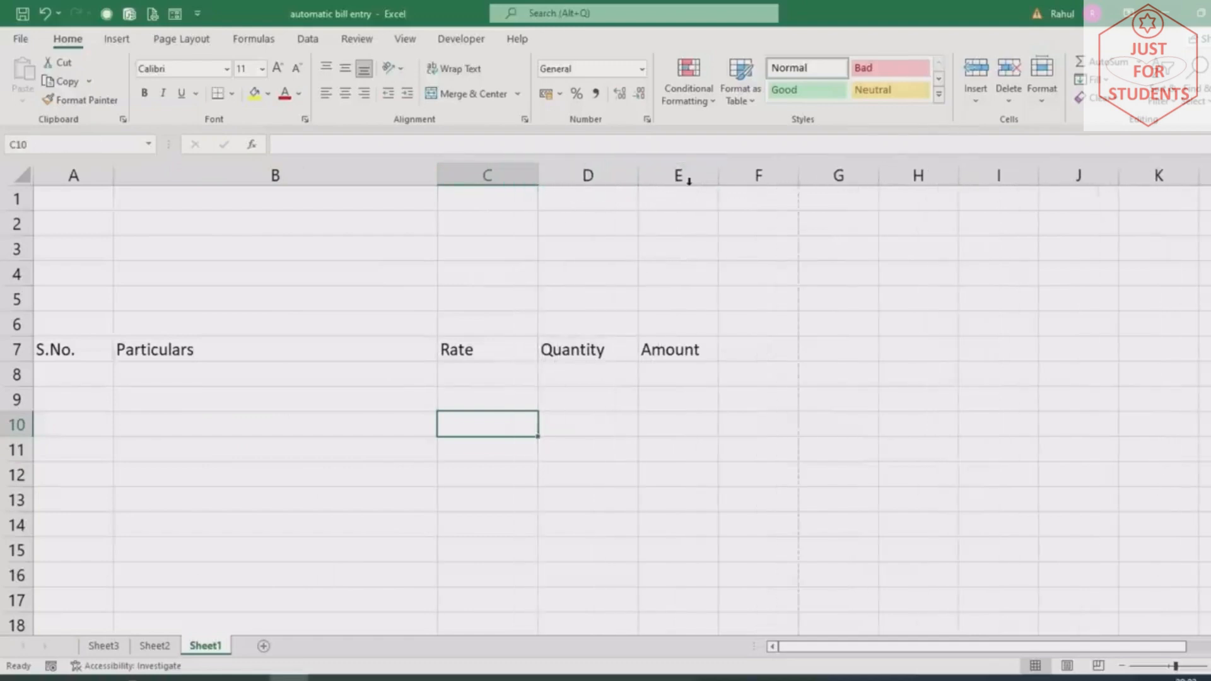
pyautogui.moveTo(718, 175); pyautogui.dragTo(736, 189)
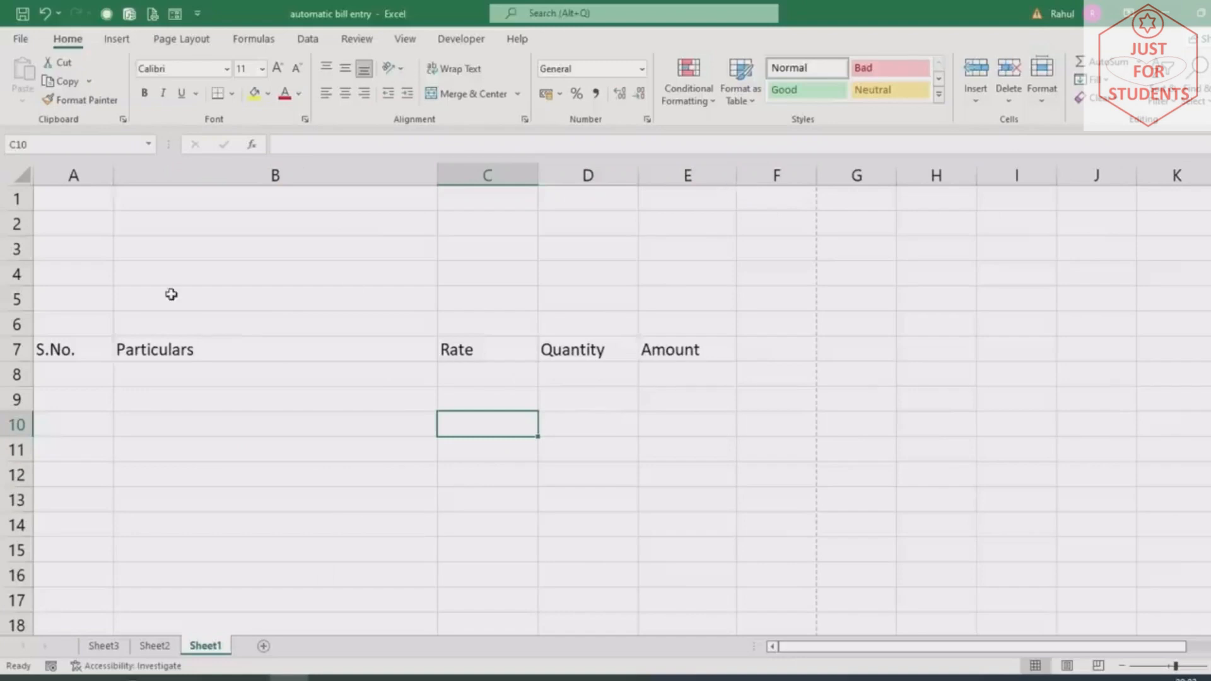
pyautogui.moveTo(114, 178); pyautogui.dragTo(139, 198)
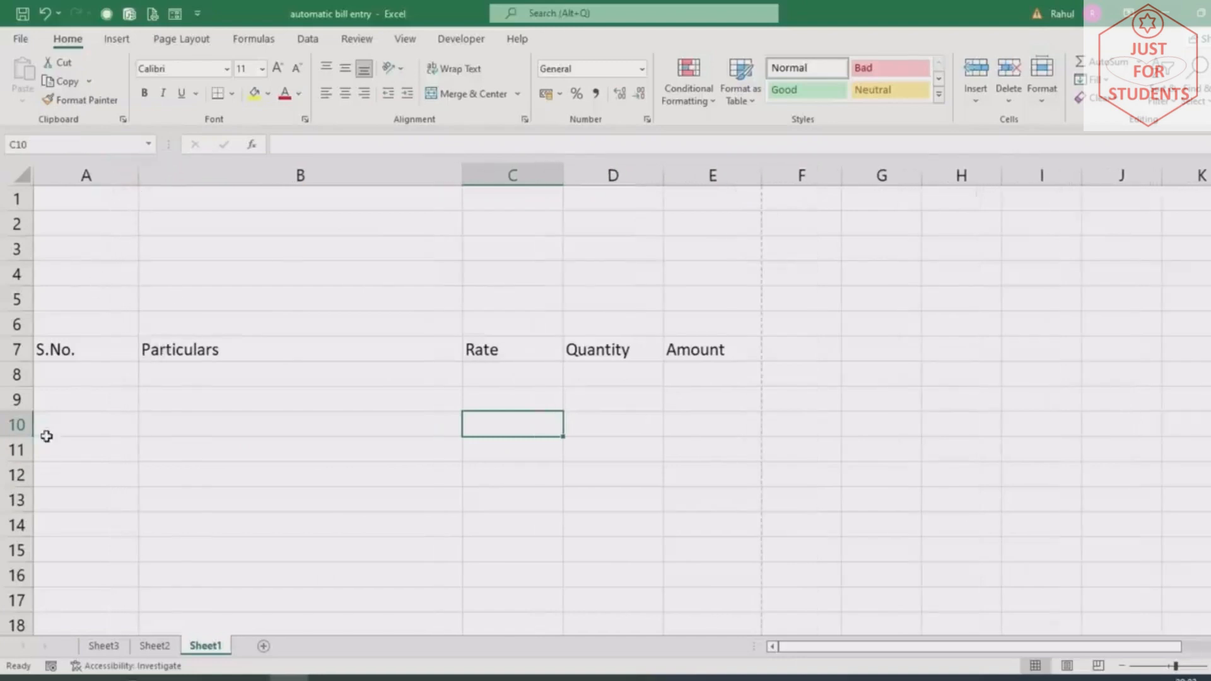
pyautogui.moveTo(63, 351); pyautogui.dragTo(192, 349)
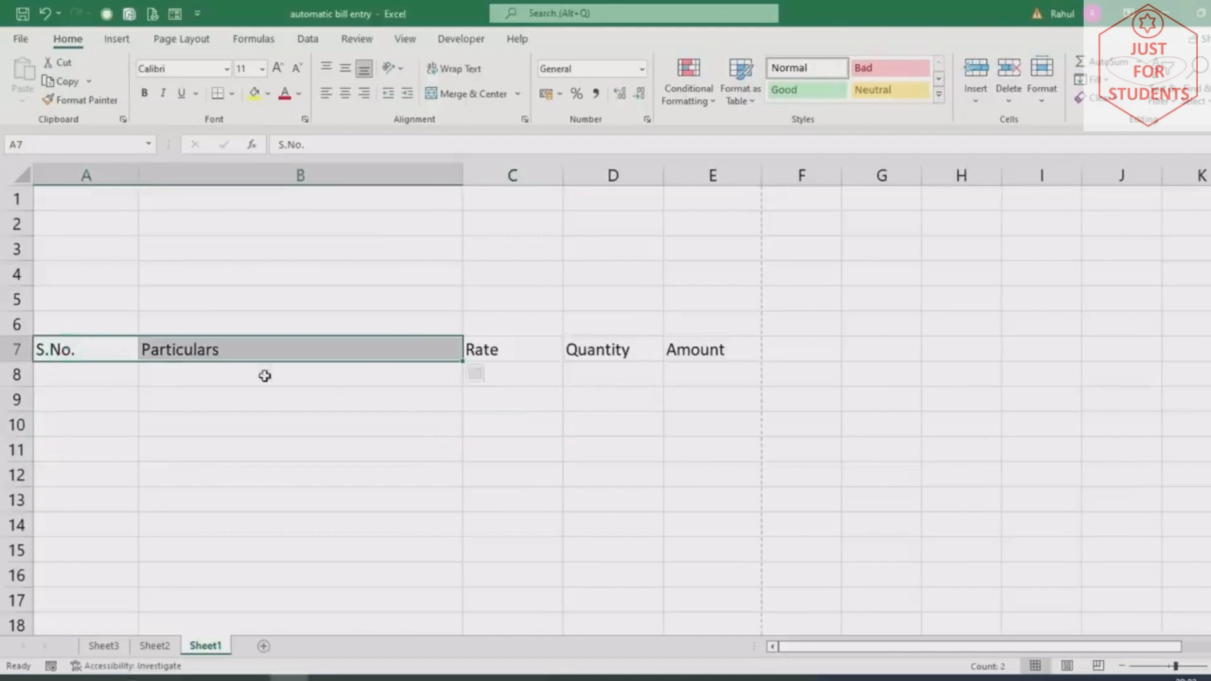
pyautogui.moveTo(86, 349); pyautogui.dragTo(686, 352)
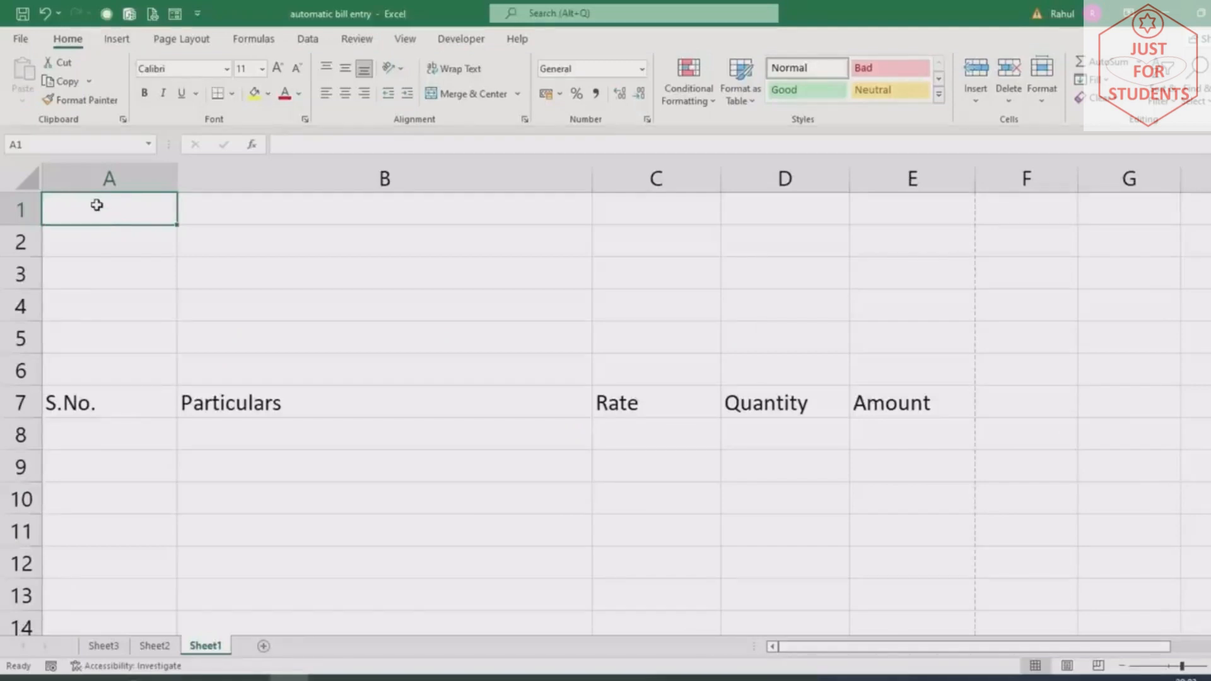
# Enter 'Mohan Garments Private Limited' in A1 and the shop's street address and city/PIN in A2:A3
pyautogui.write('Mohan')
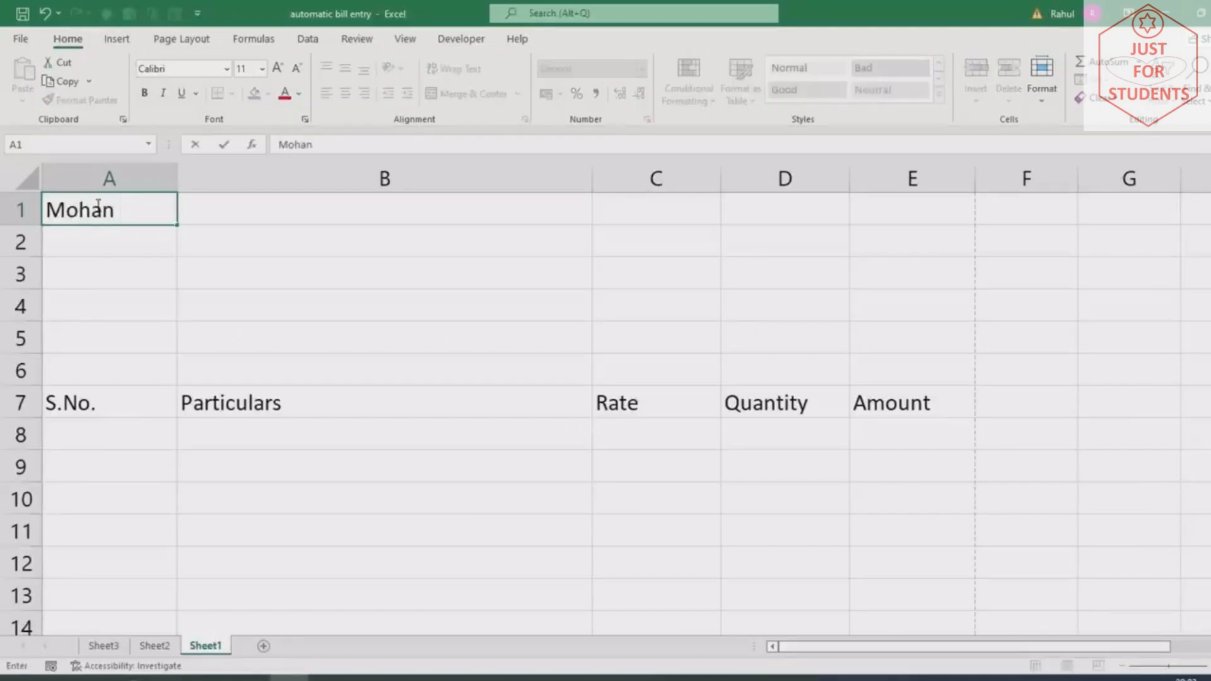
pyautogui.write(' Garments Pr')
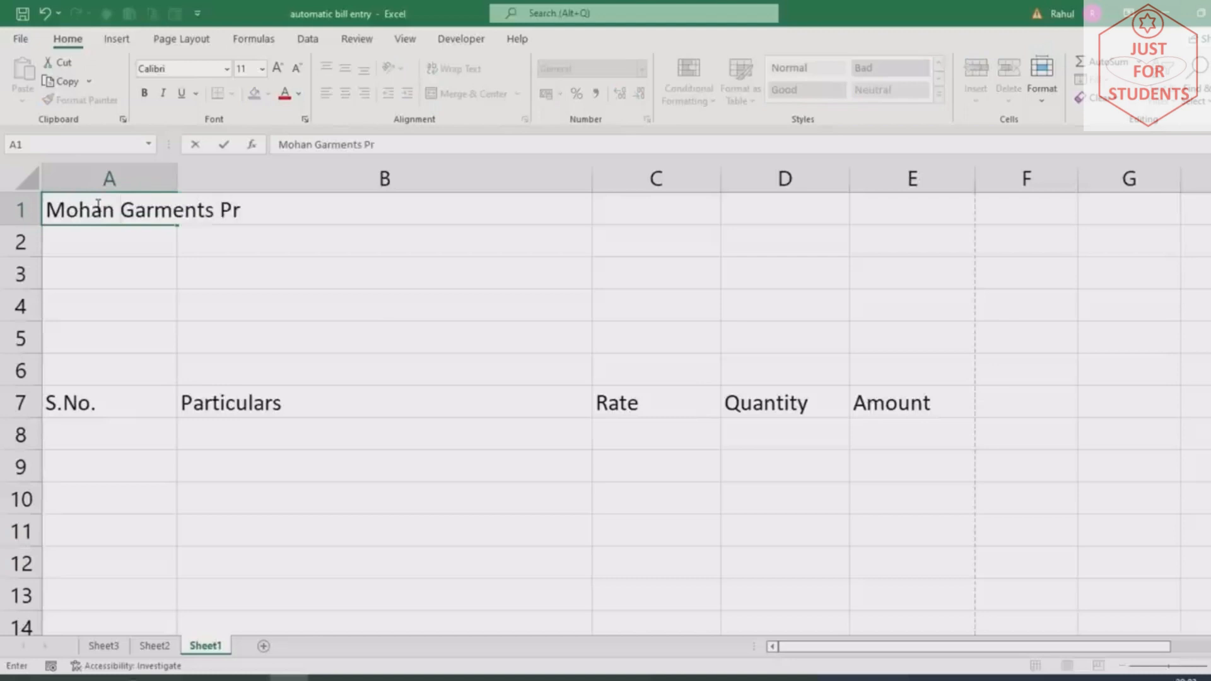
pyautogui.write('ivate Limite')
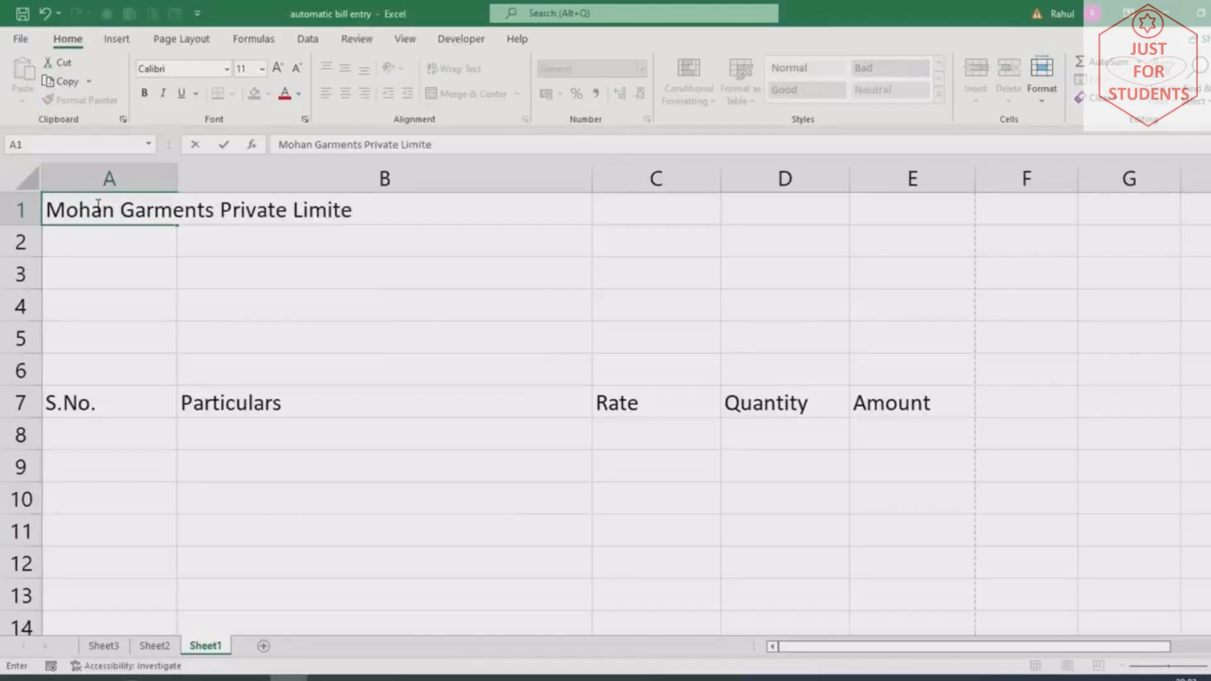
pyautogui.write('d')
pyautogui.press('Return')
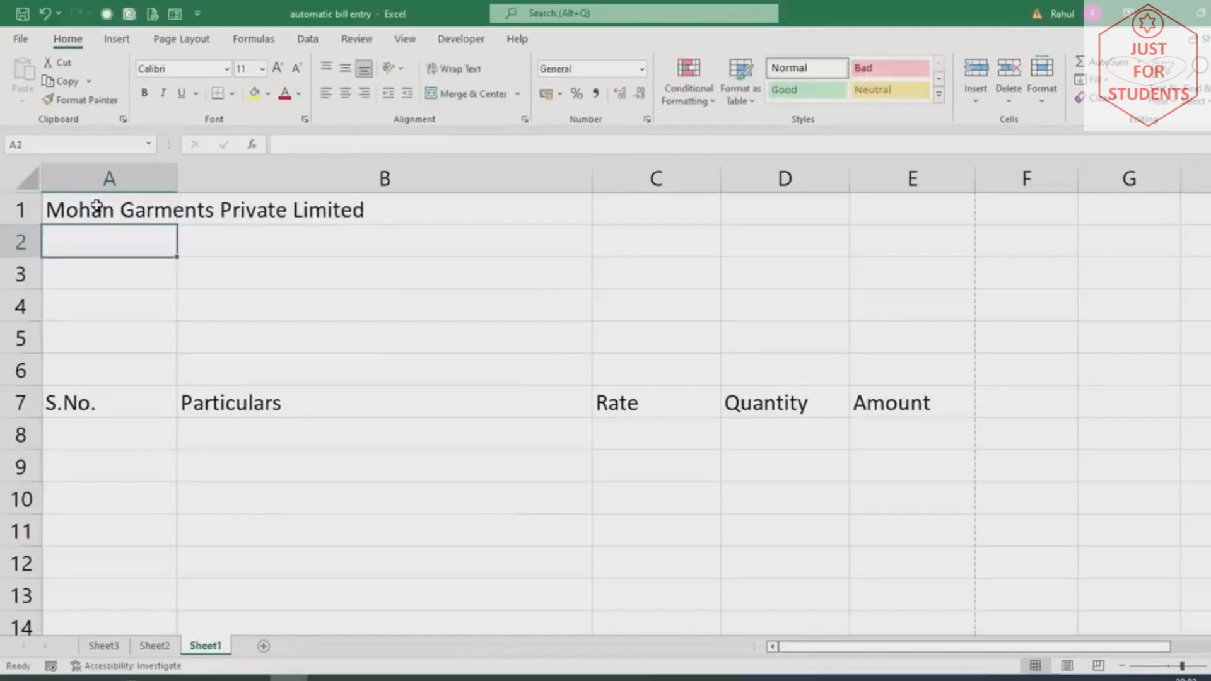
pyautogui.write('Barola, se')
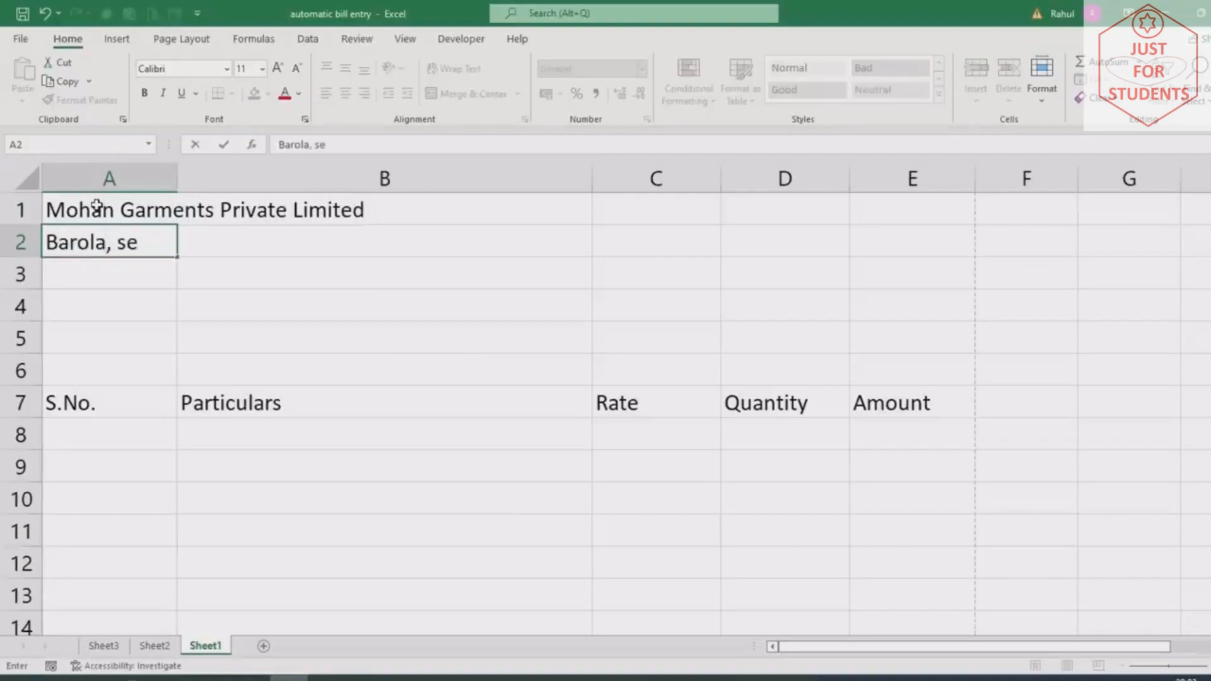
pyautogui.write('c')
pyautogui.press('BackSpace')
pyautogui.press('BackSpace')
pyautogui.press('BackSpace')
pyautogui.write('Sector -49')
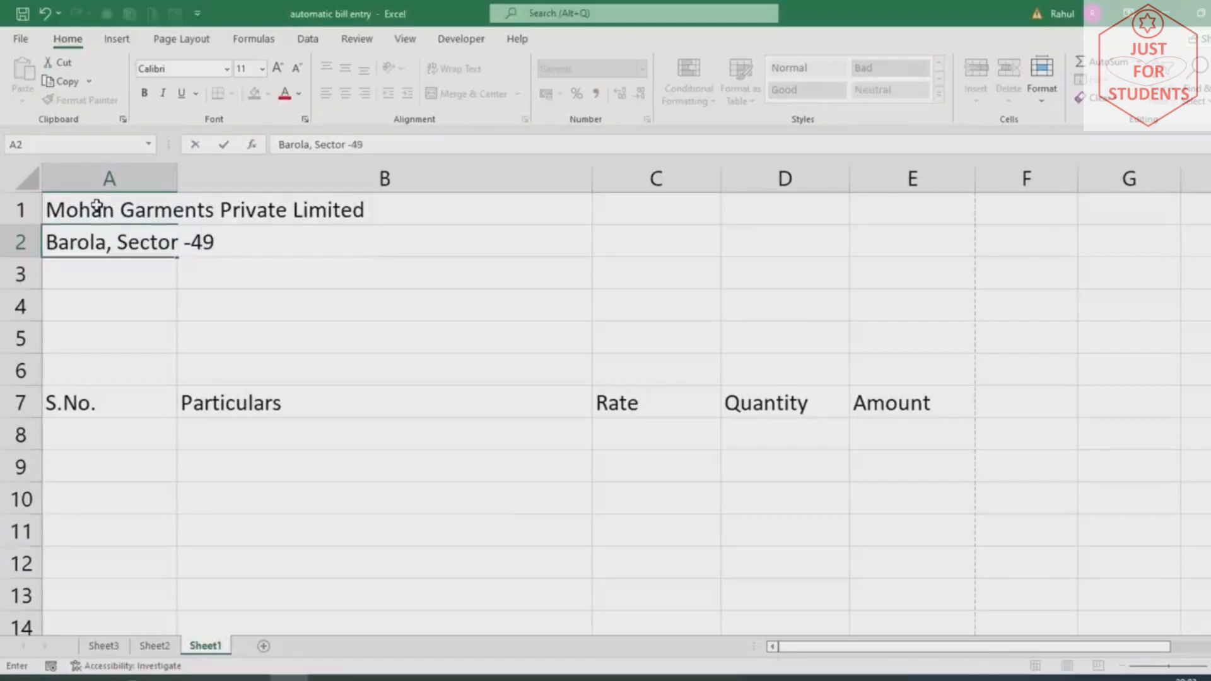
pyautogui.write(', Main Mar')
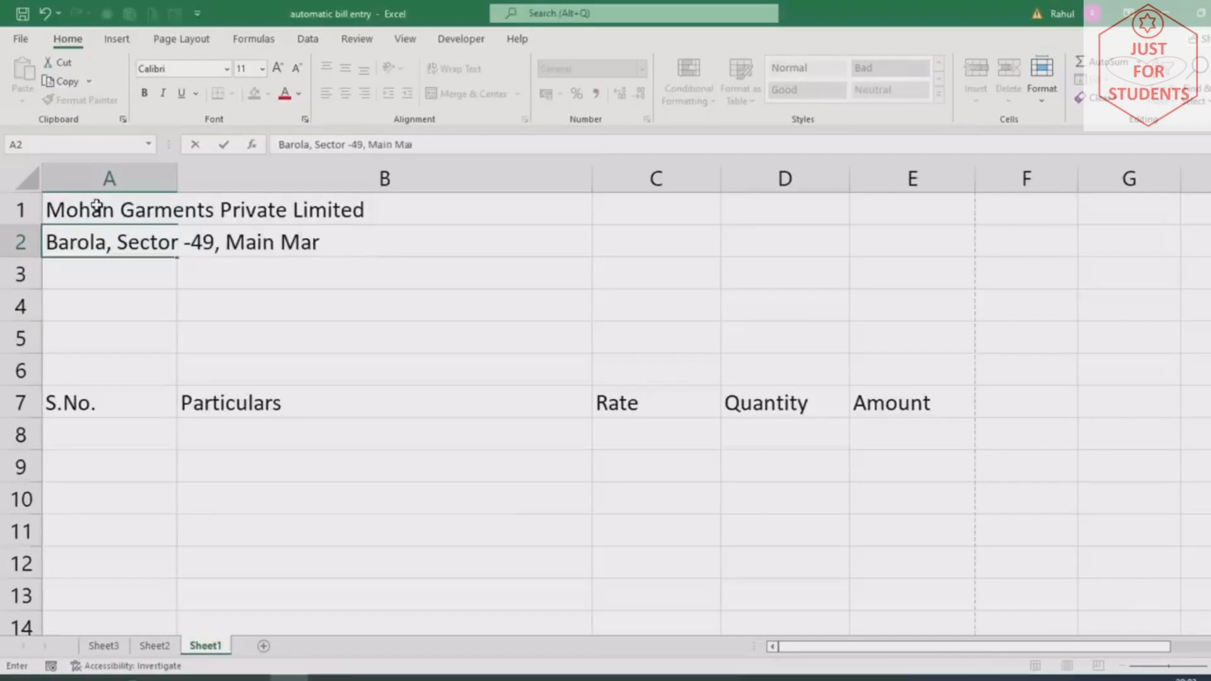
pyautogui.write('ket Near Verm')
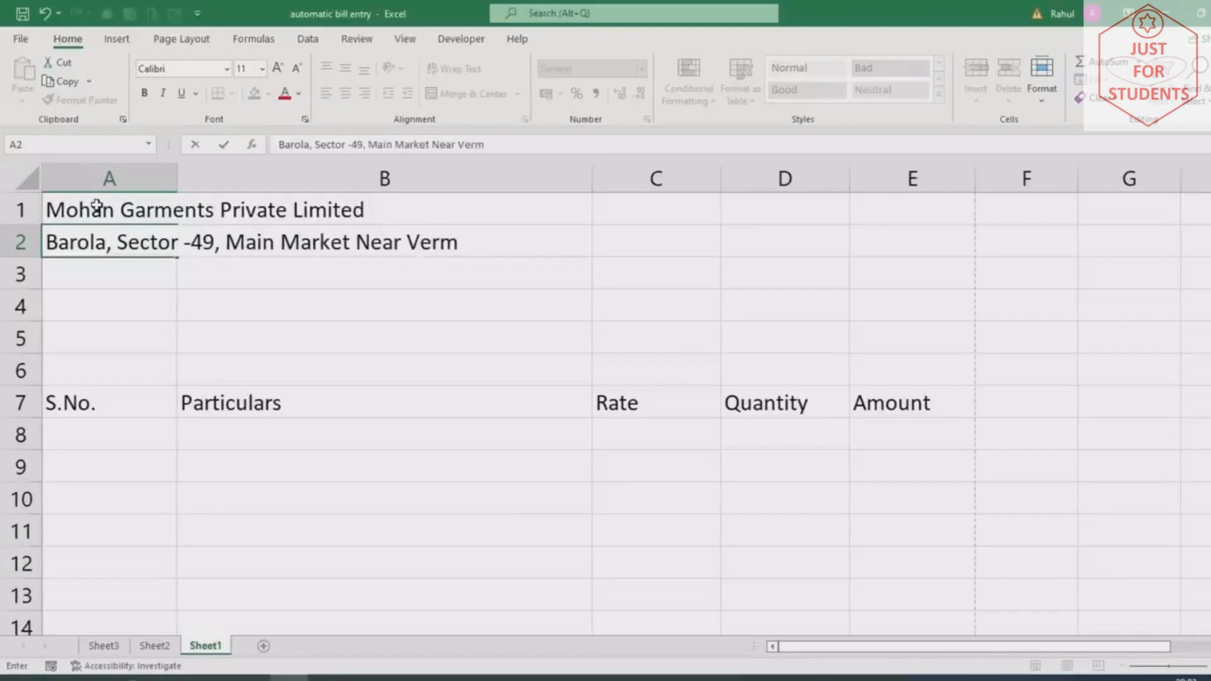
pyautogui.write('a Jewellers')
pyautogui.press('Return')
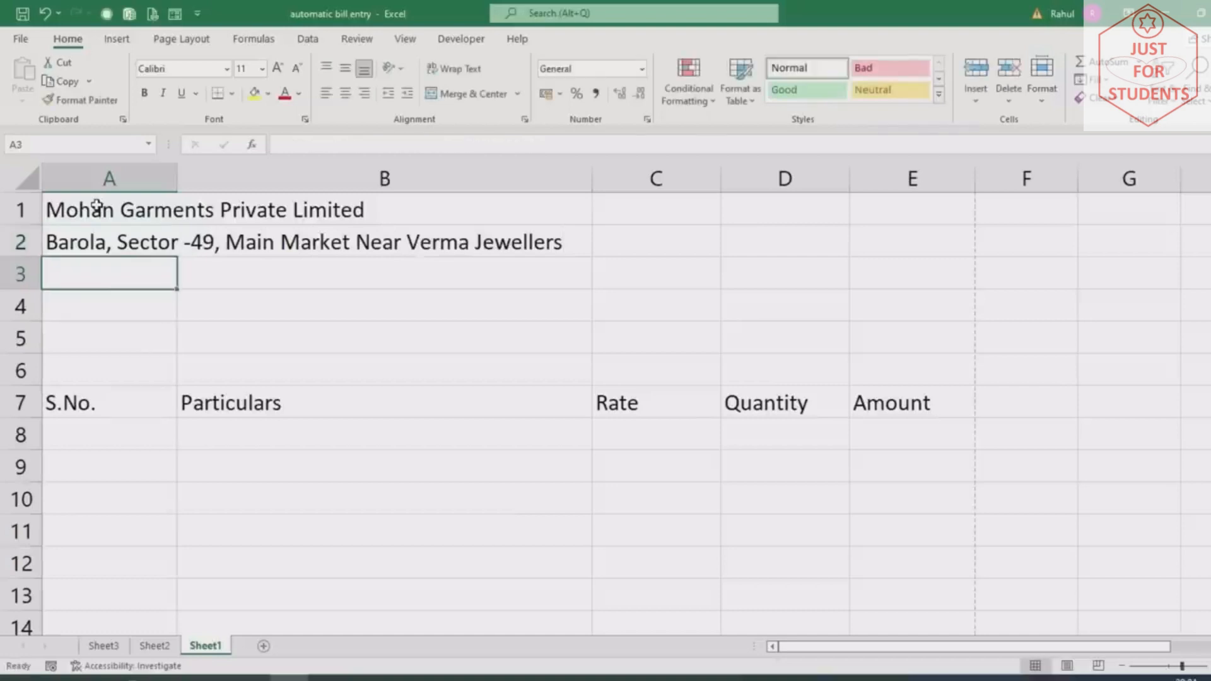
pyautogui.write('Noida, UP')
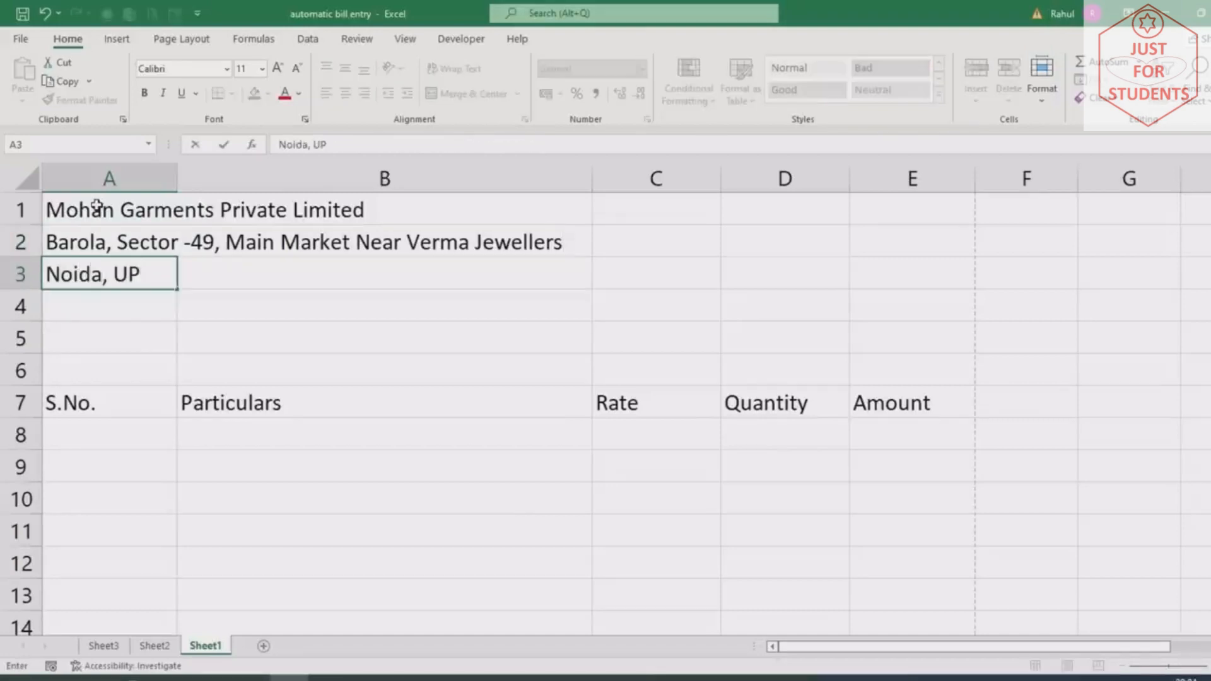
pyautogui.write(' 201301')
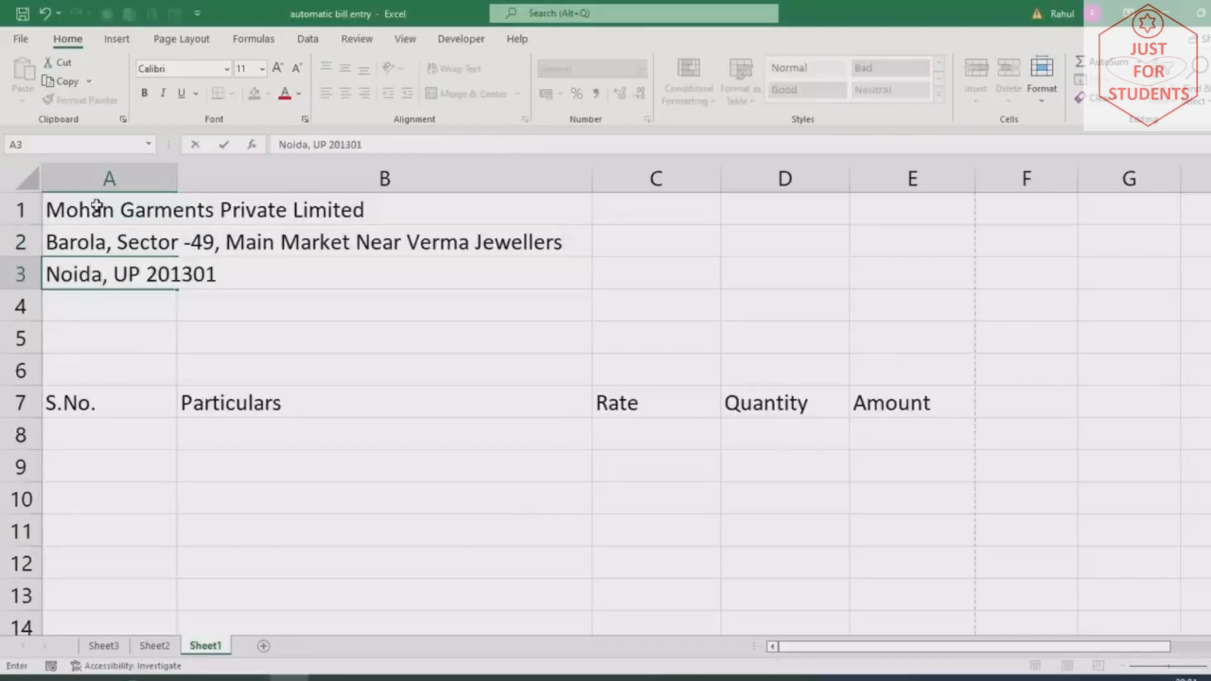
# Merge rows 1-3 across columns A to E with centred, top-aligned text
pyautogui.moveTo(94, 208); pyautogui.dragTo(613, 263)
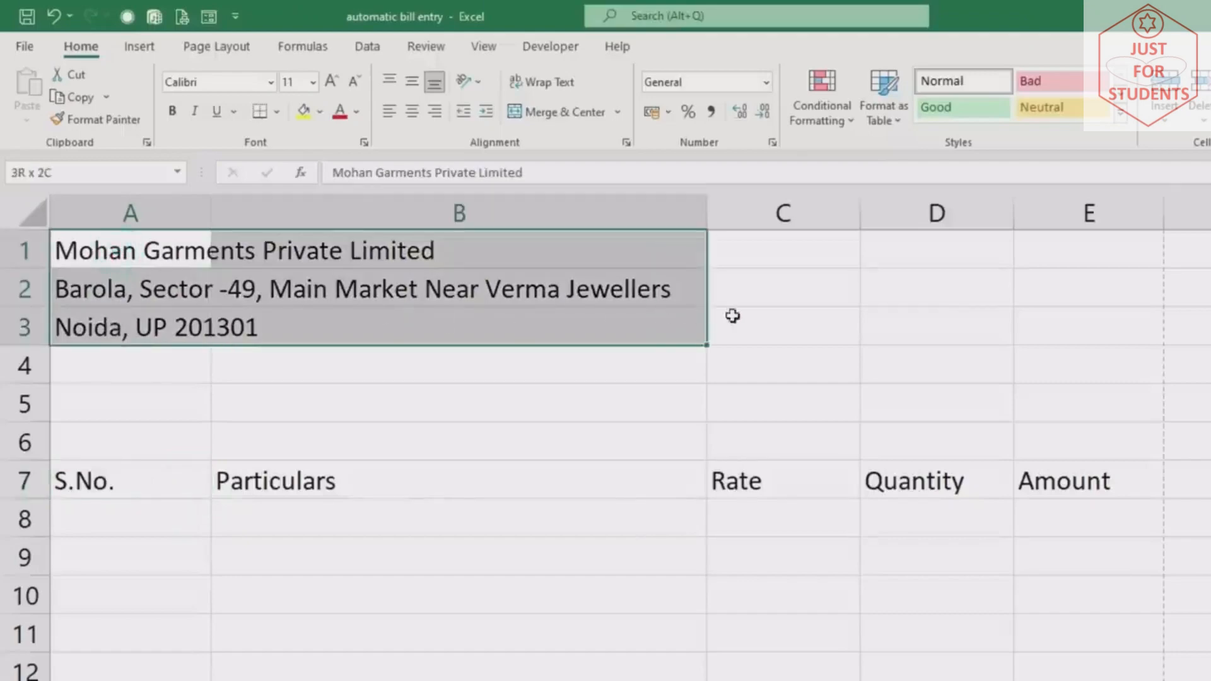
pyautogui.moveTo(732, 316); pyautogui.dragTo(1083, 313)
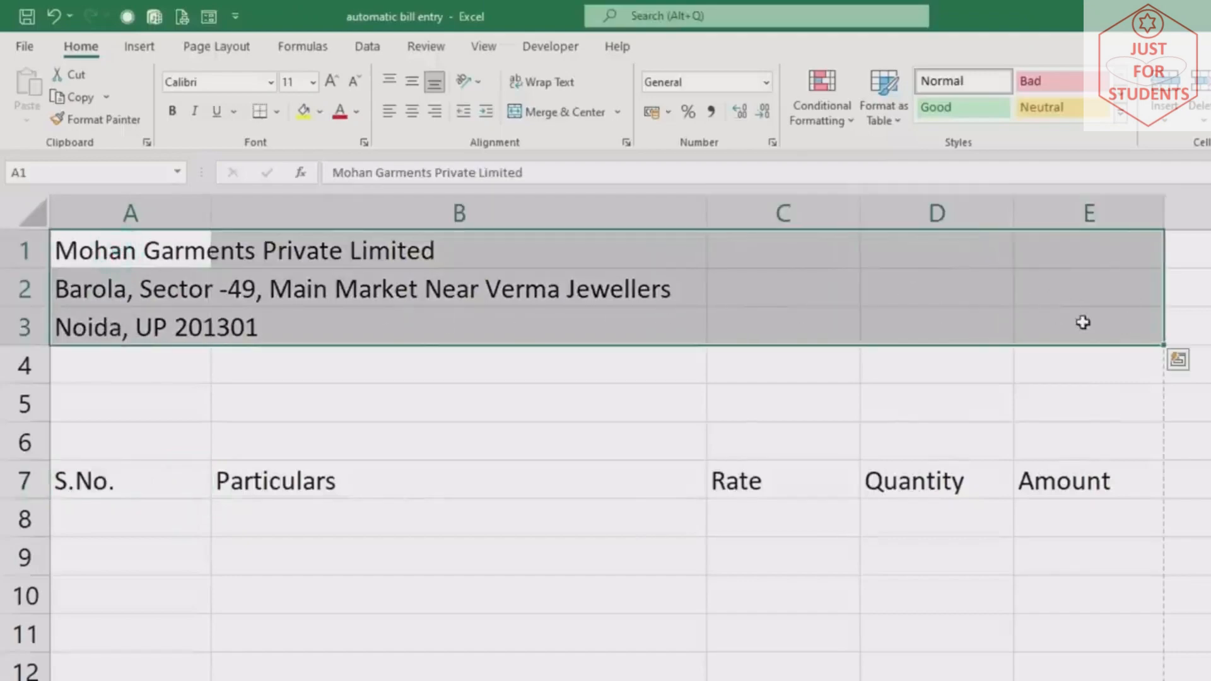
pyautogui.click(619, 111)
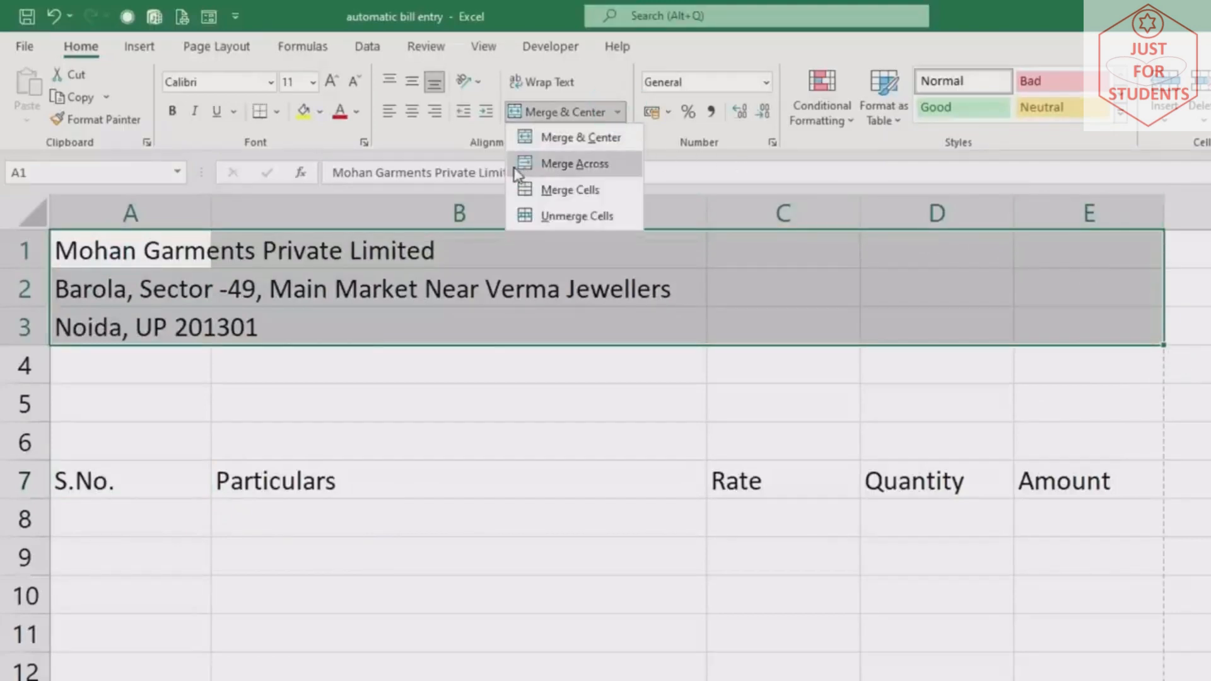
pyautogui.click(563, 164)
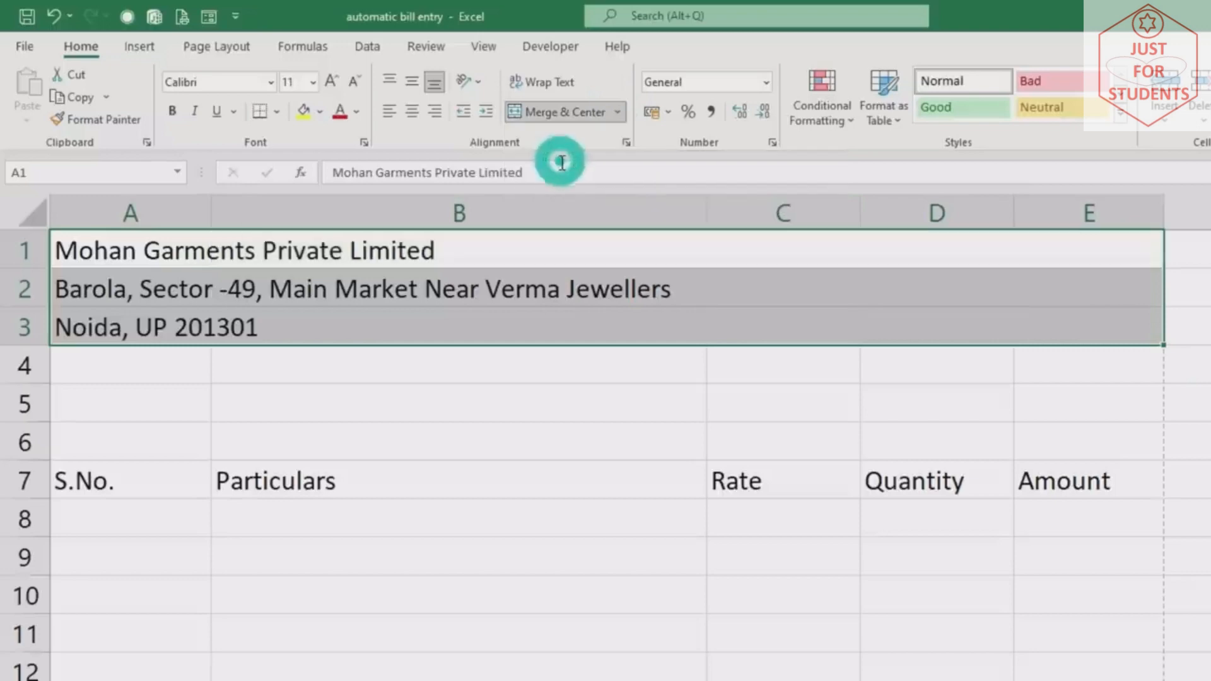
pyautogui.click(410, 114)
pyautogui.click(388, 87)
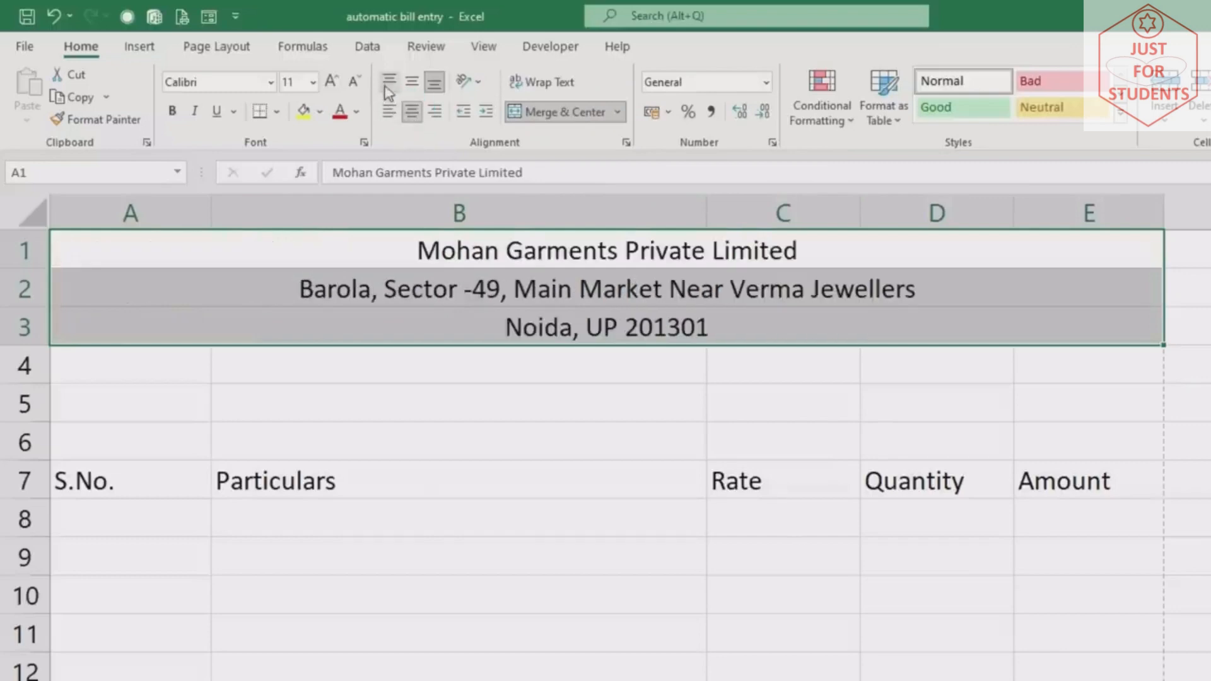
# Make the company name in row 1 bold and two sizes larger, at 14 pt
pyautogui.click(433, 316)
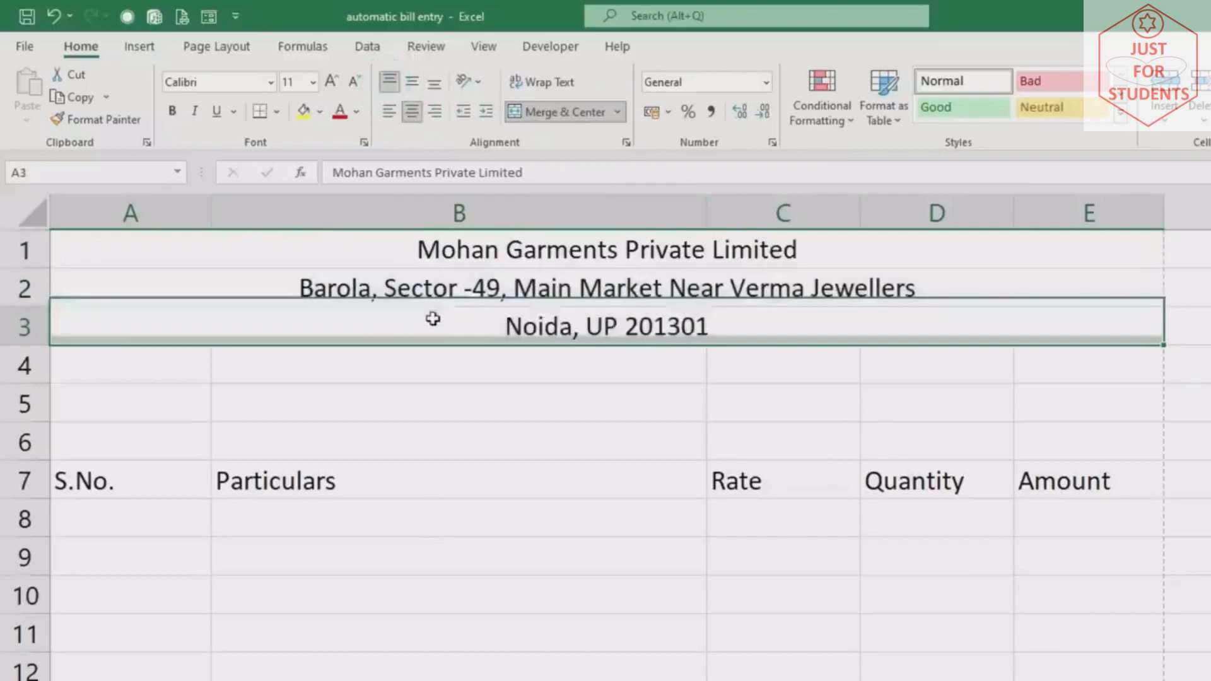
pyautogui.click(434, 243)
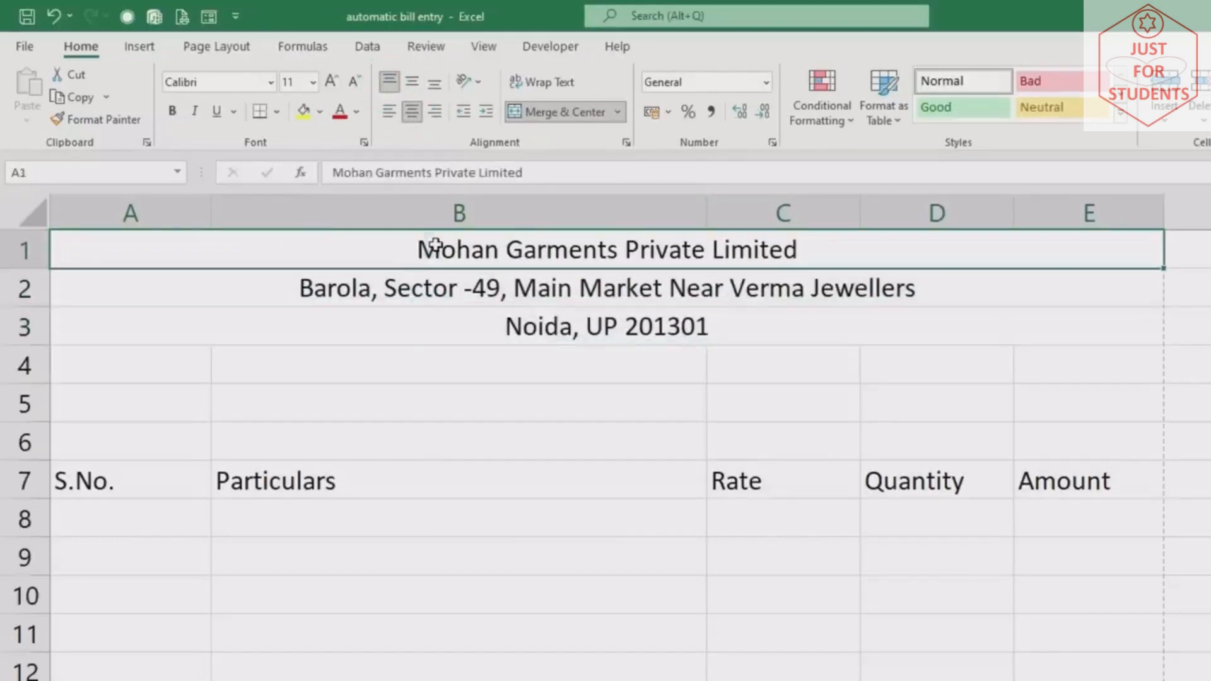
pyautogui.click(329, 82)
pyautogui.click(329, 82)
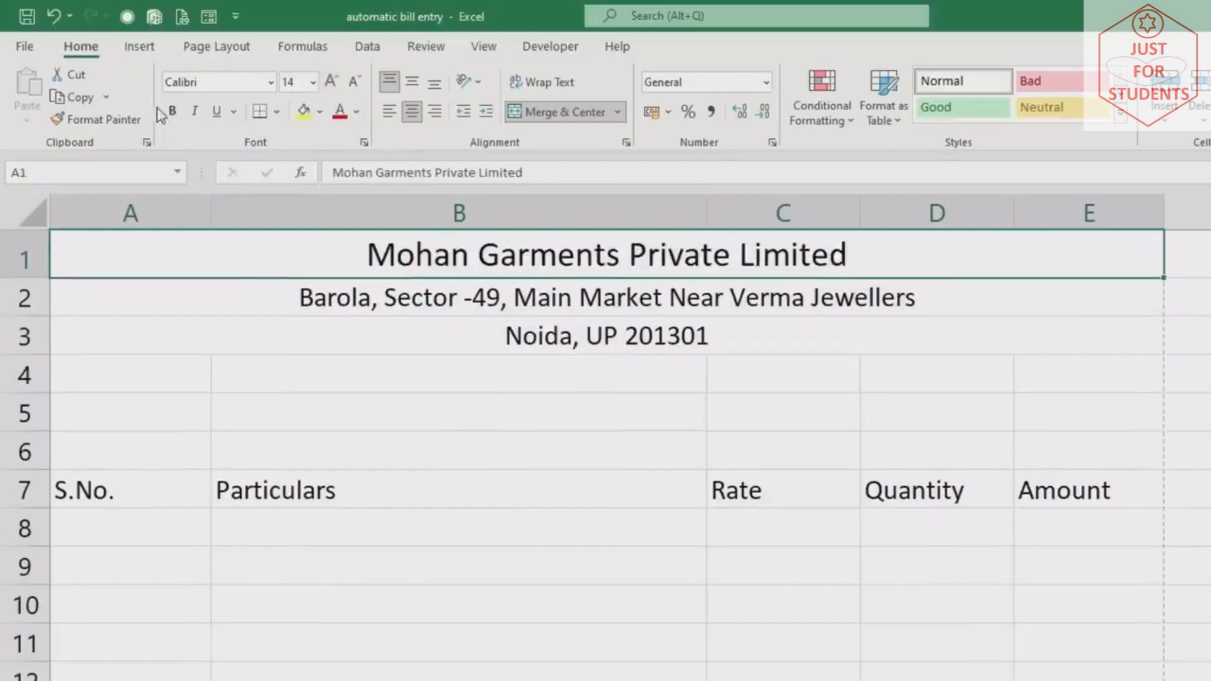
pyautogui.click(172, 111)
pyautogui.moveTo(305, 271); pyautogui.dragTo(325, 334)
# Give the three header rows a dark green fill with white text
pyautogui.click(320, 112)
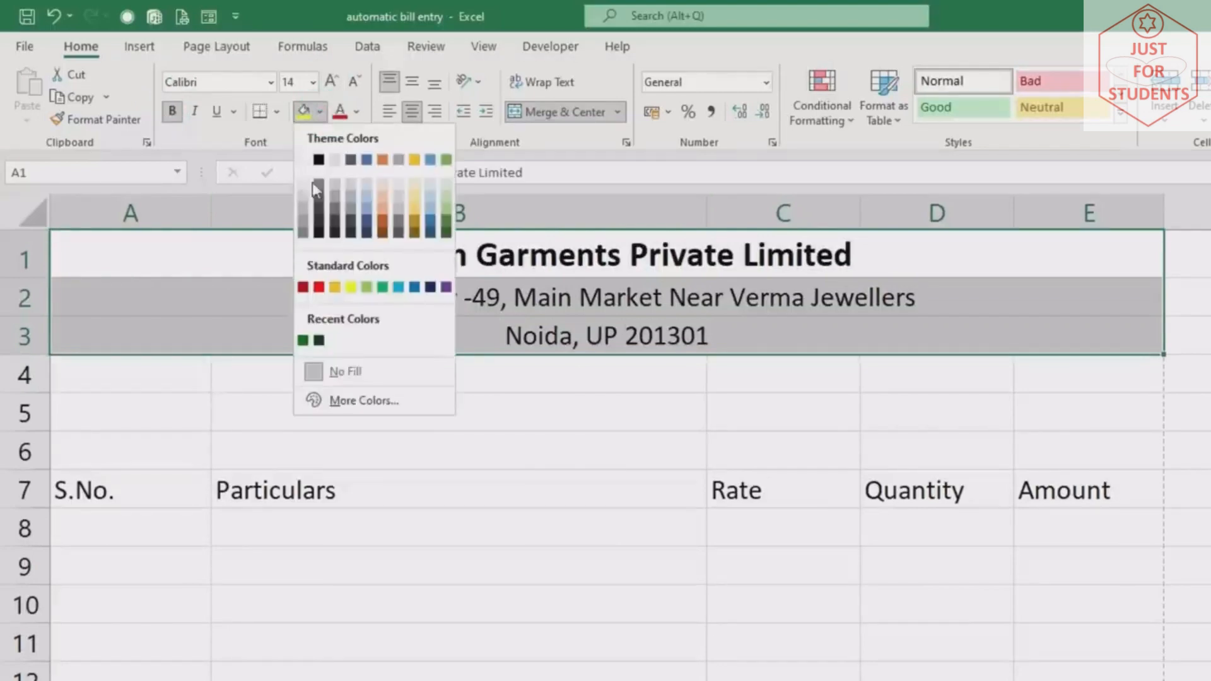
pyautogui.click(304, 340)
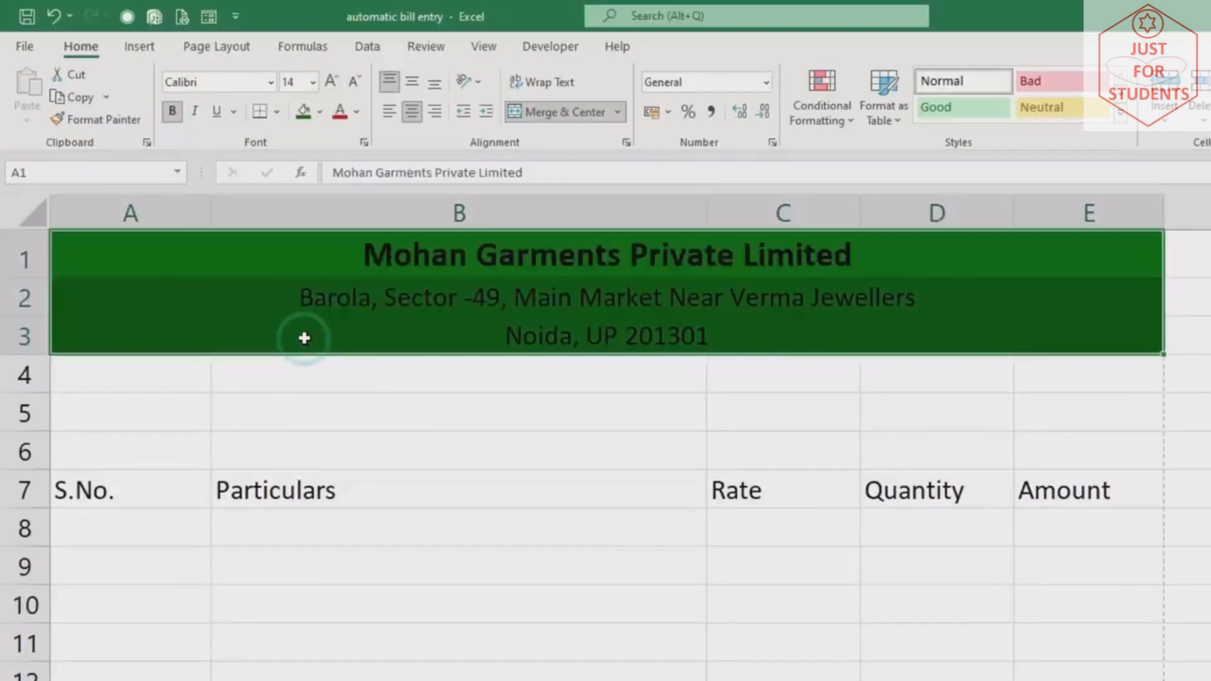
pyautogui.click(357, 112)
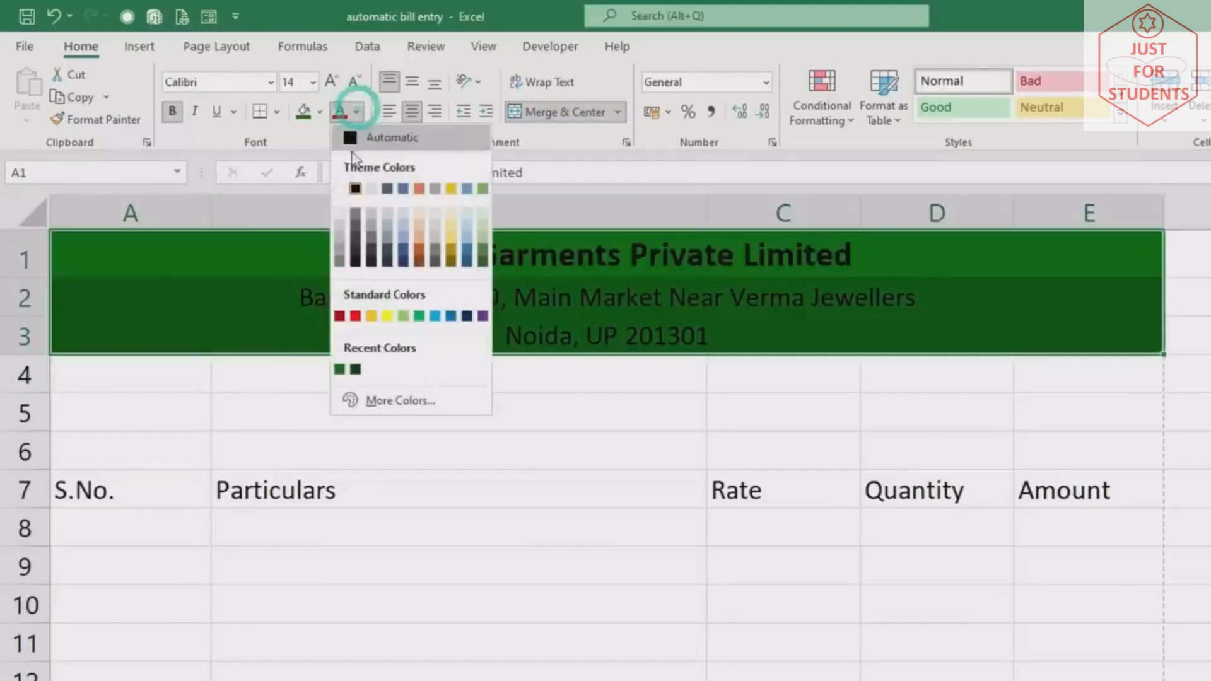
pyautogui.click(340, 188)
# Make the address line in row 2 bold italic with pale gold text
pyautogui.click(333, 313)
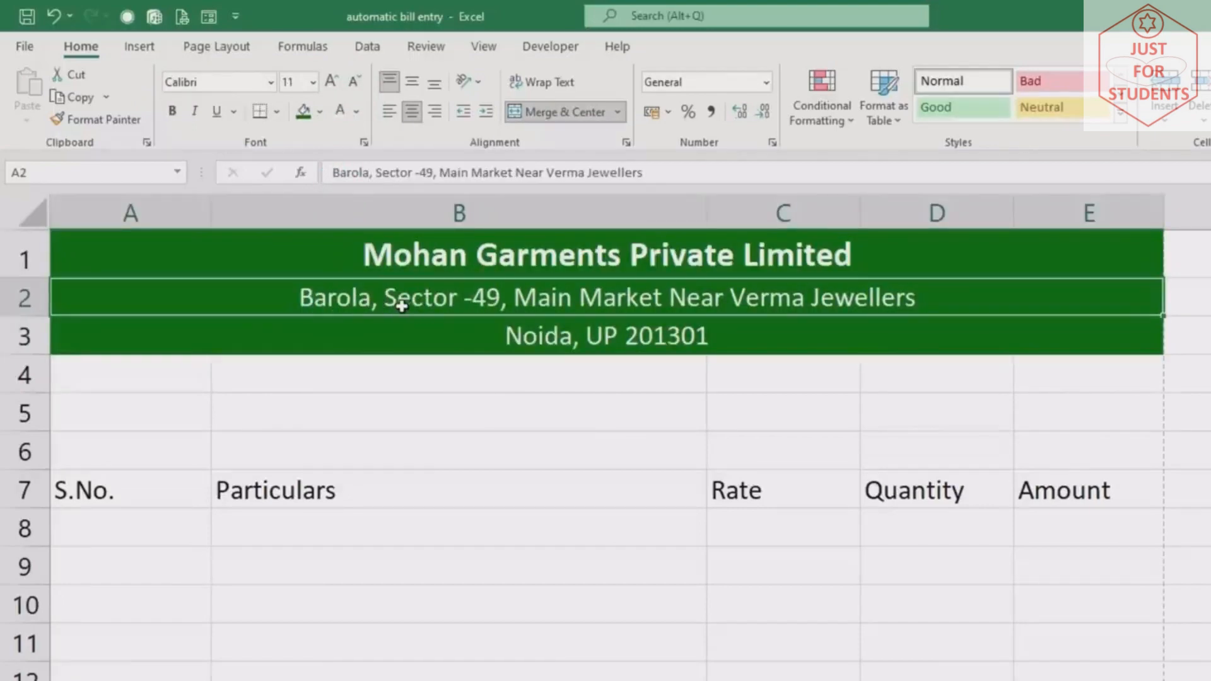
pyautogui.click(196, 113)
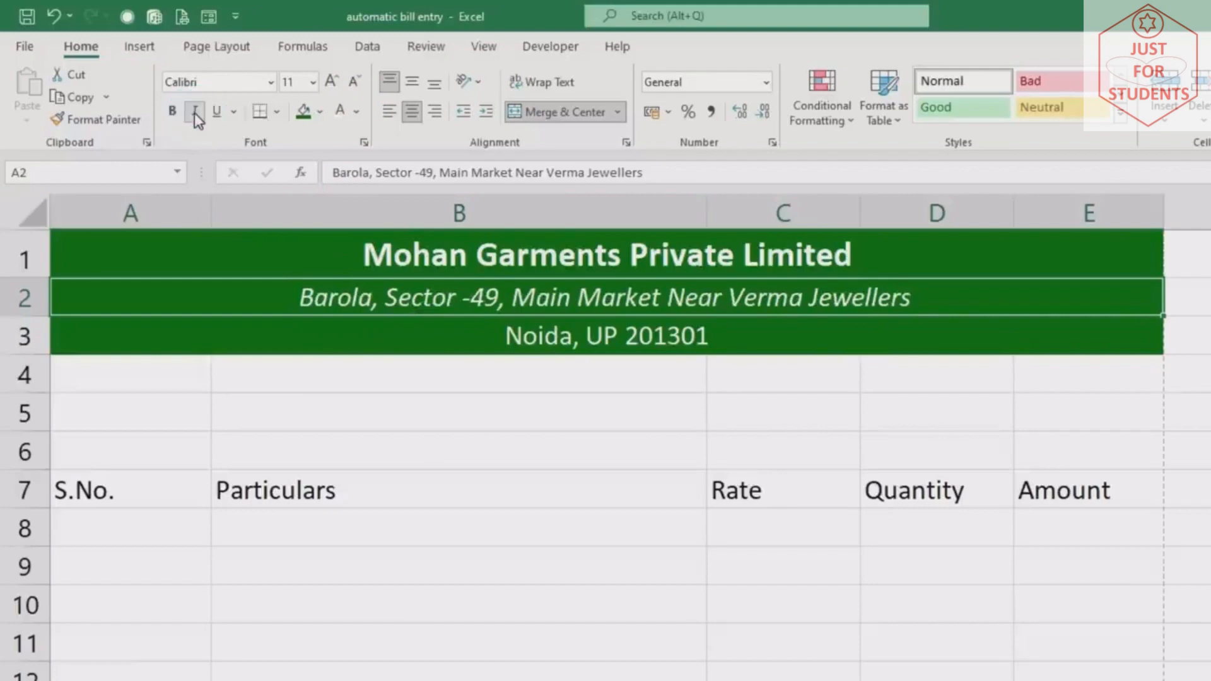
pyautogui.click(174, 111)
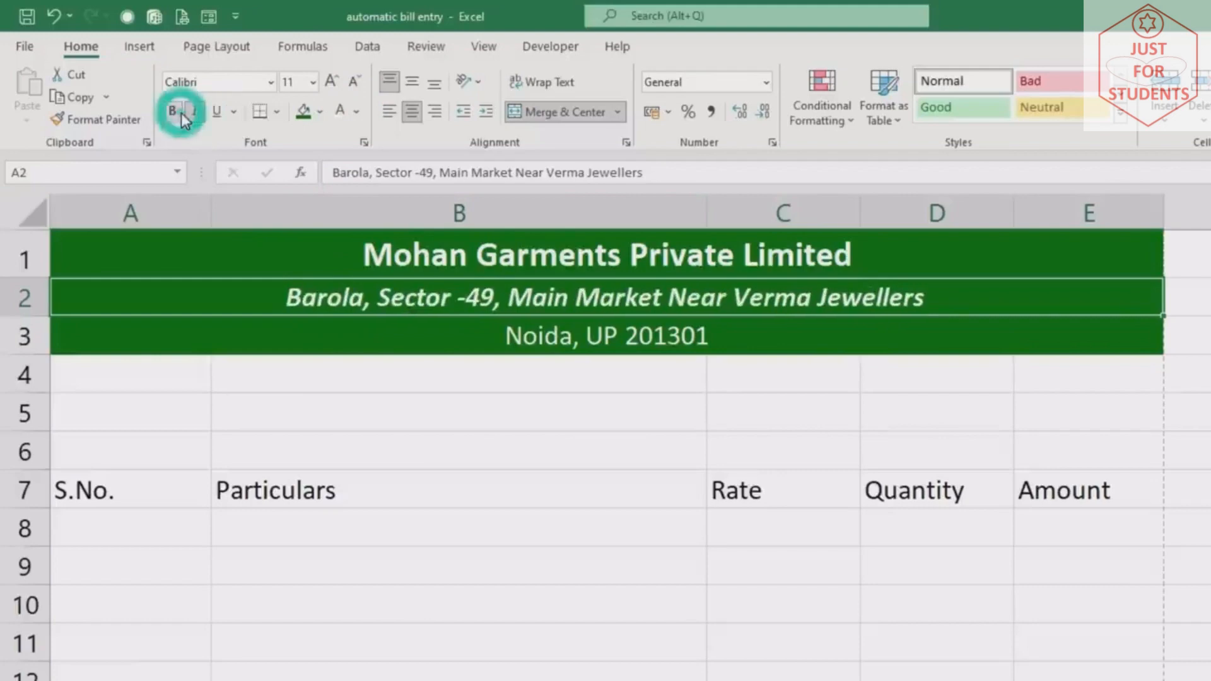
pyautogui.click(357, 113)
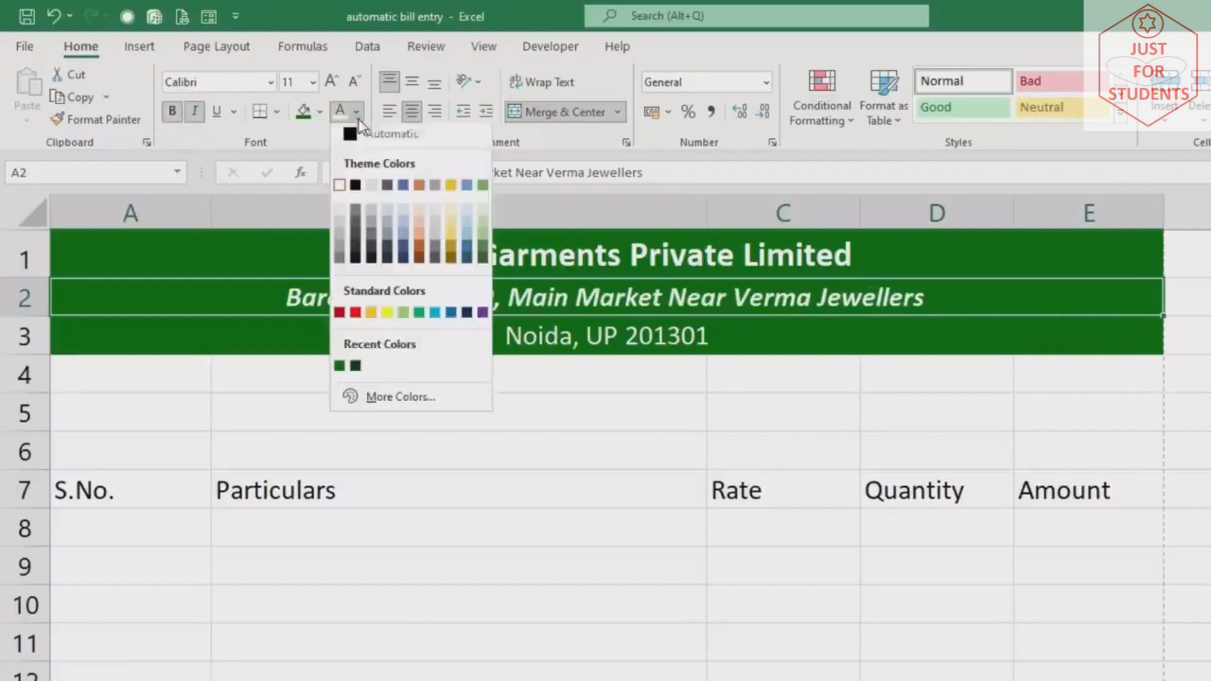
pyautogui.click(452, 221)
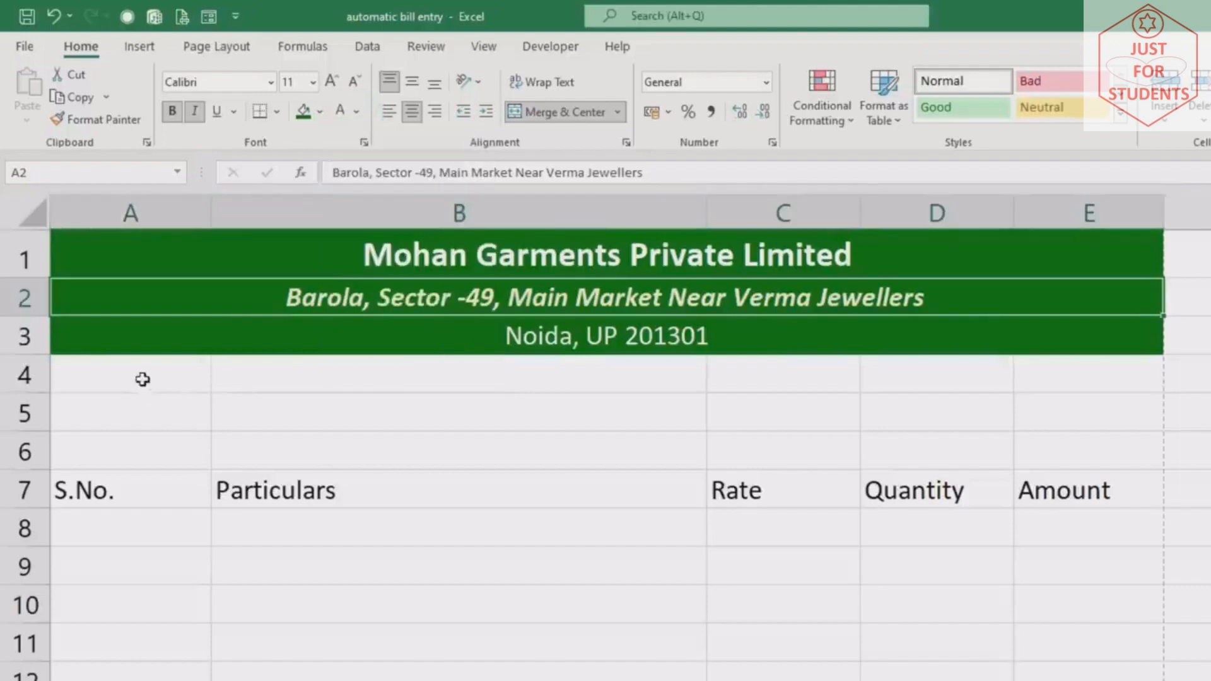
# Merge and centre A4:E4 and enter the heading 'INVOICE'
pyautogui.moveTo(137, 375); pyautogui.dragTo(1060, 376)
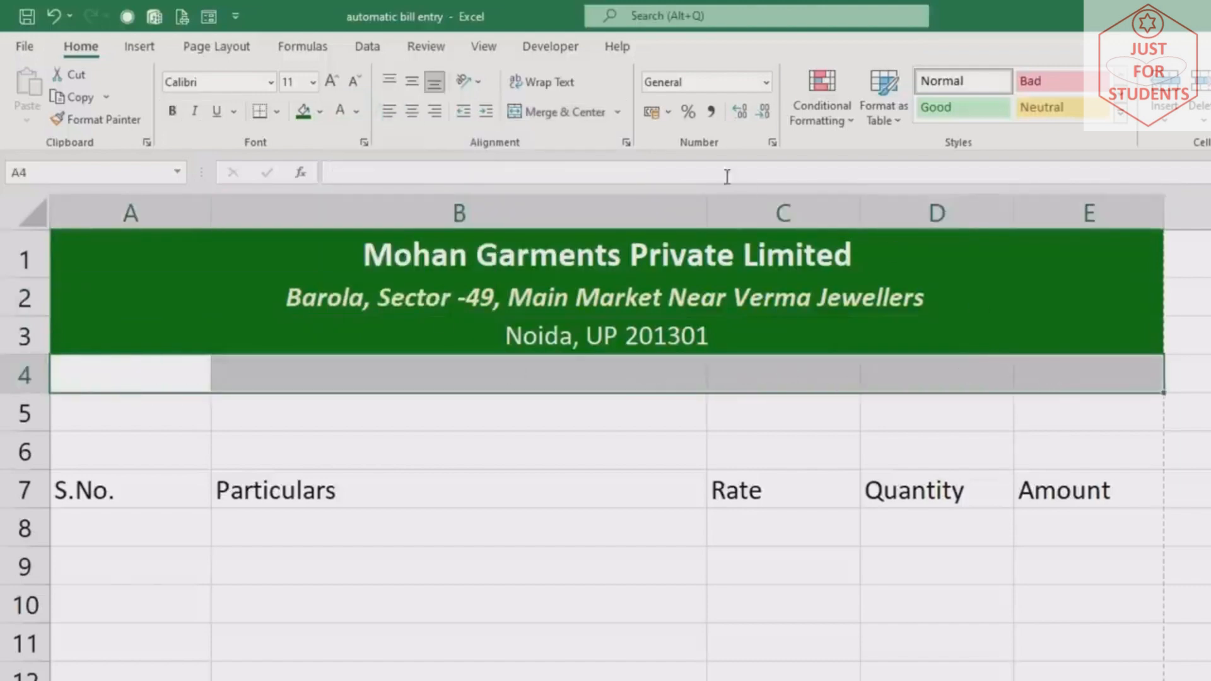
pyautogui.click(566, 113)
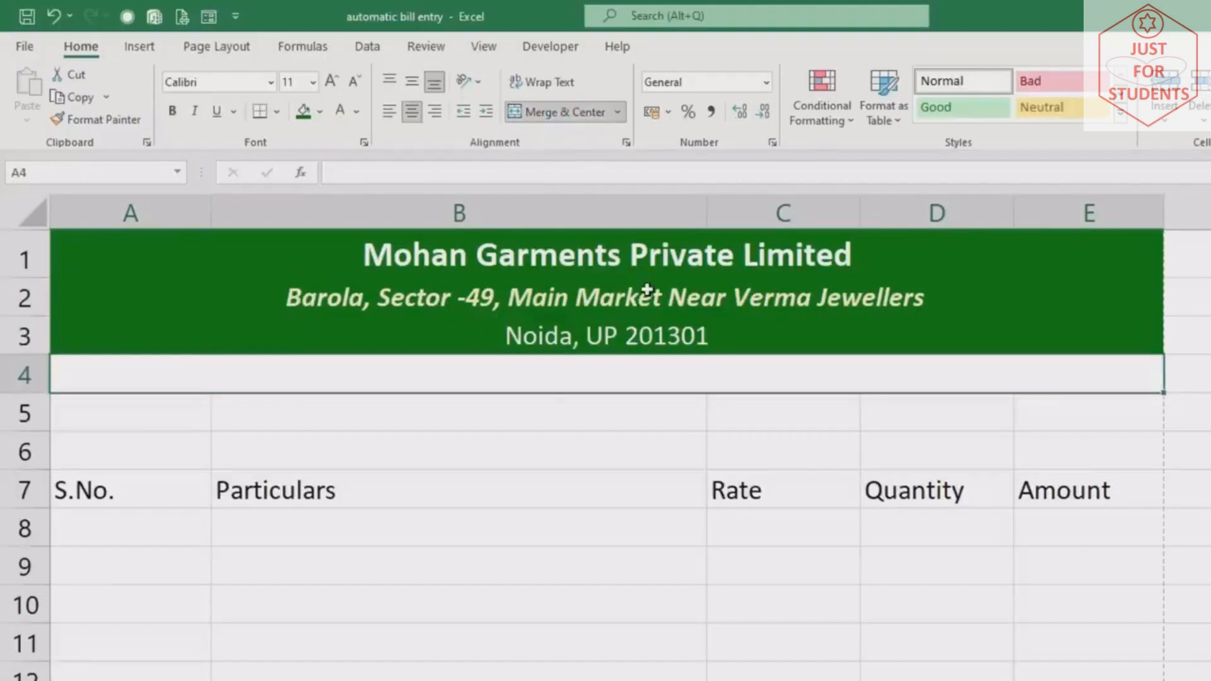
pyautogui.write('INVOICE')
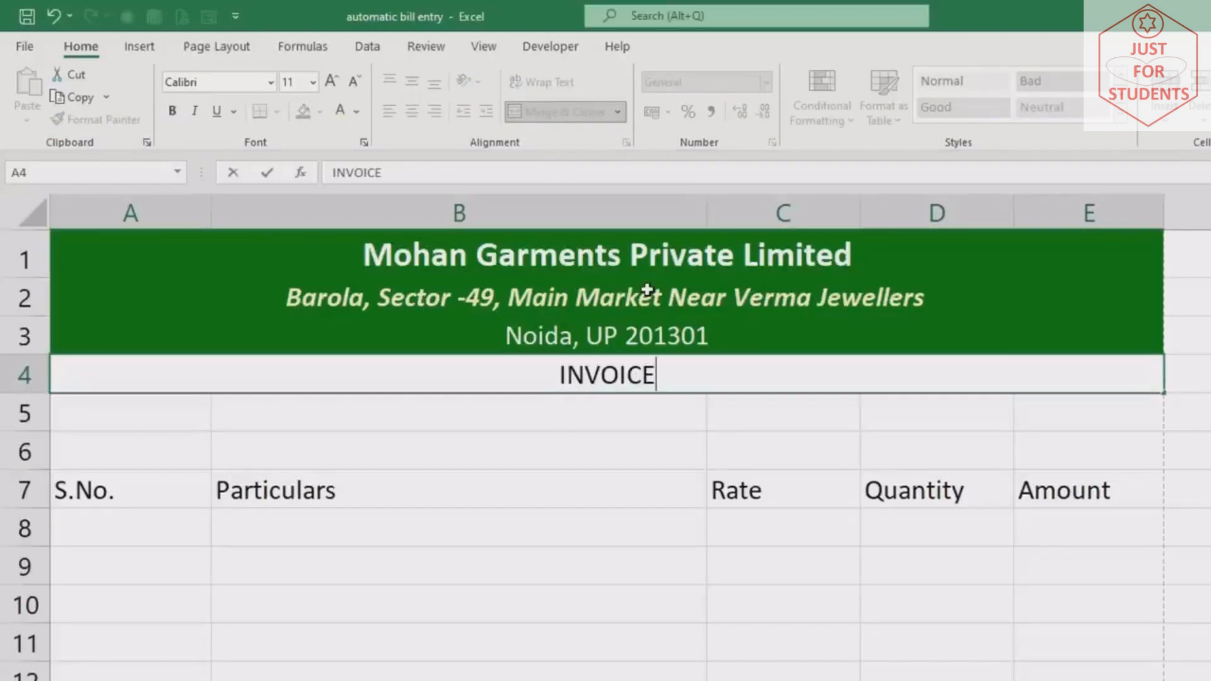
pyautogui.click(579, 486)
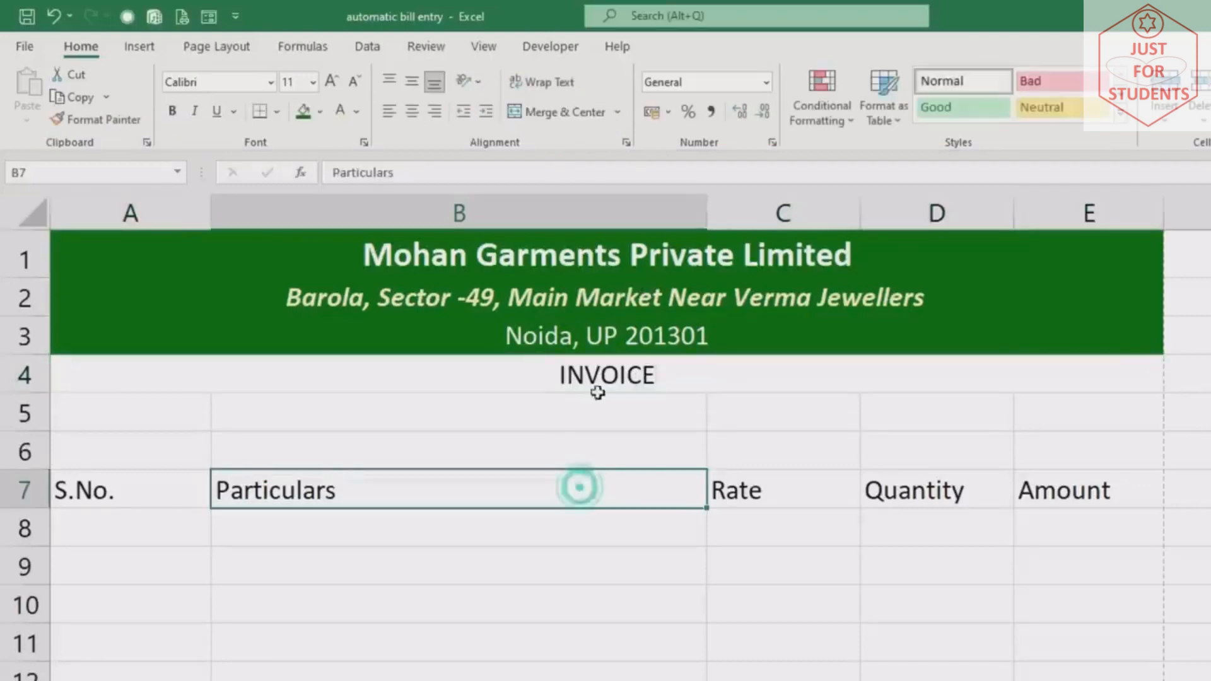
# Give the INVOICE heading a yellow fill, bold text and 14-point size
pyautogui.click(592, 376)
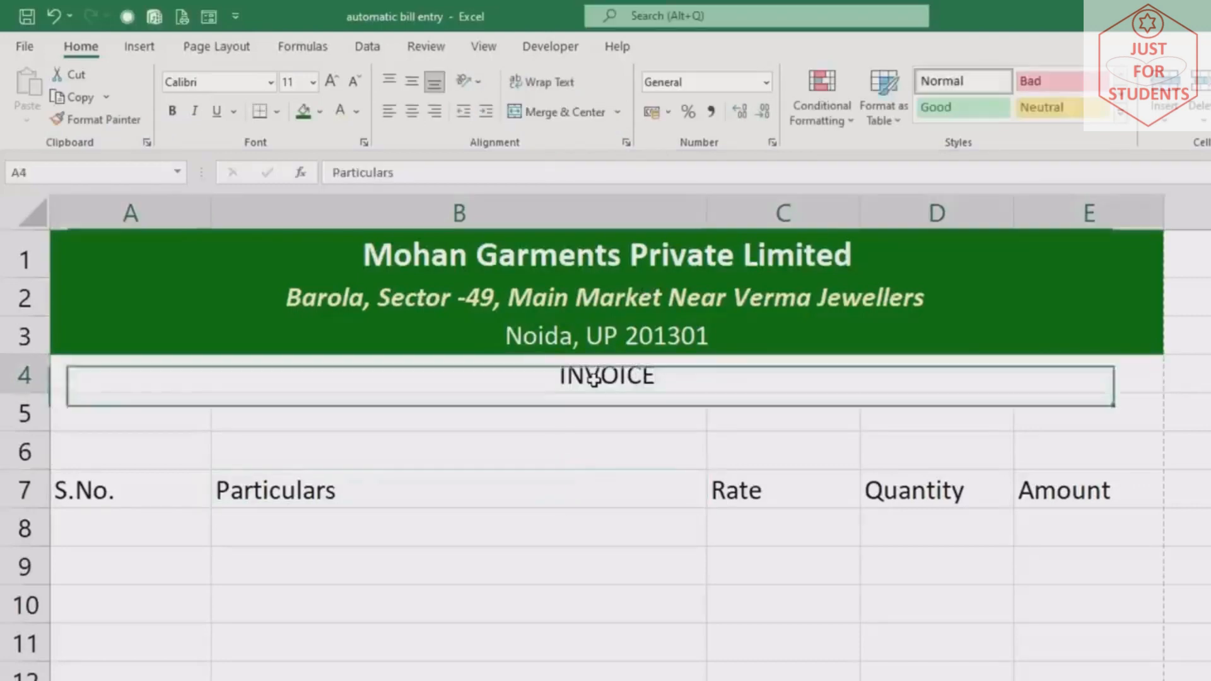
pyautogui.click(319, 112)
pyautogui.click(351, 288)
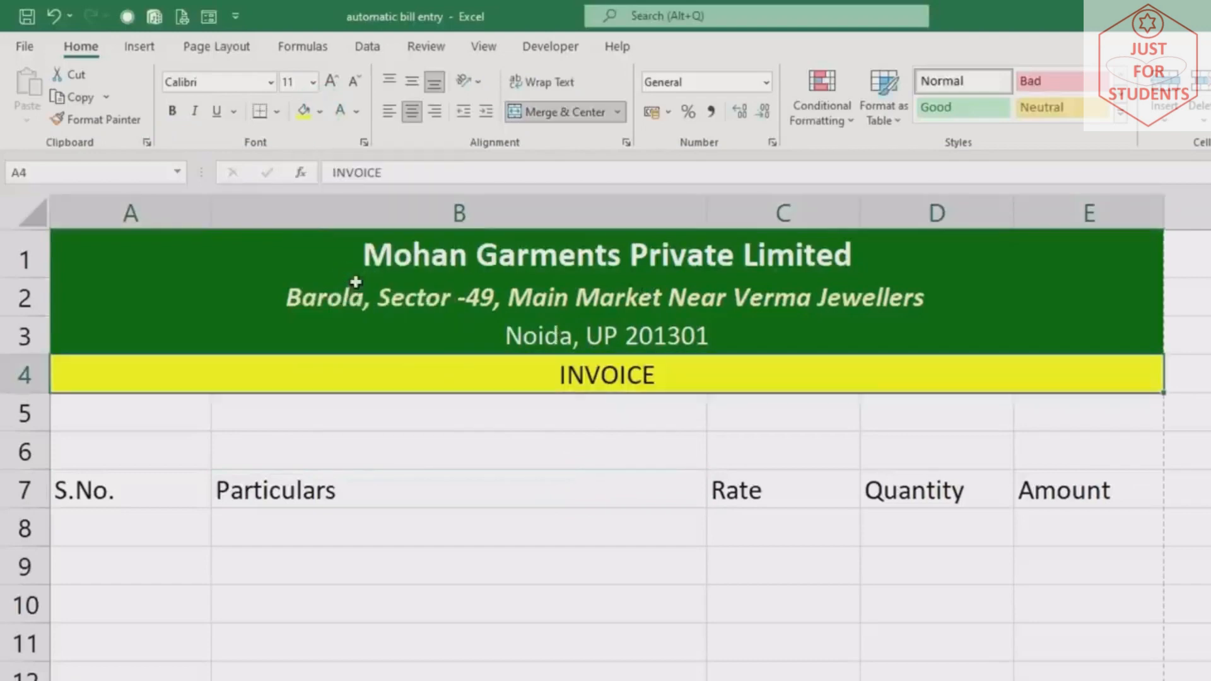
pyautogui.click(171, 113)
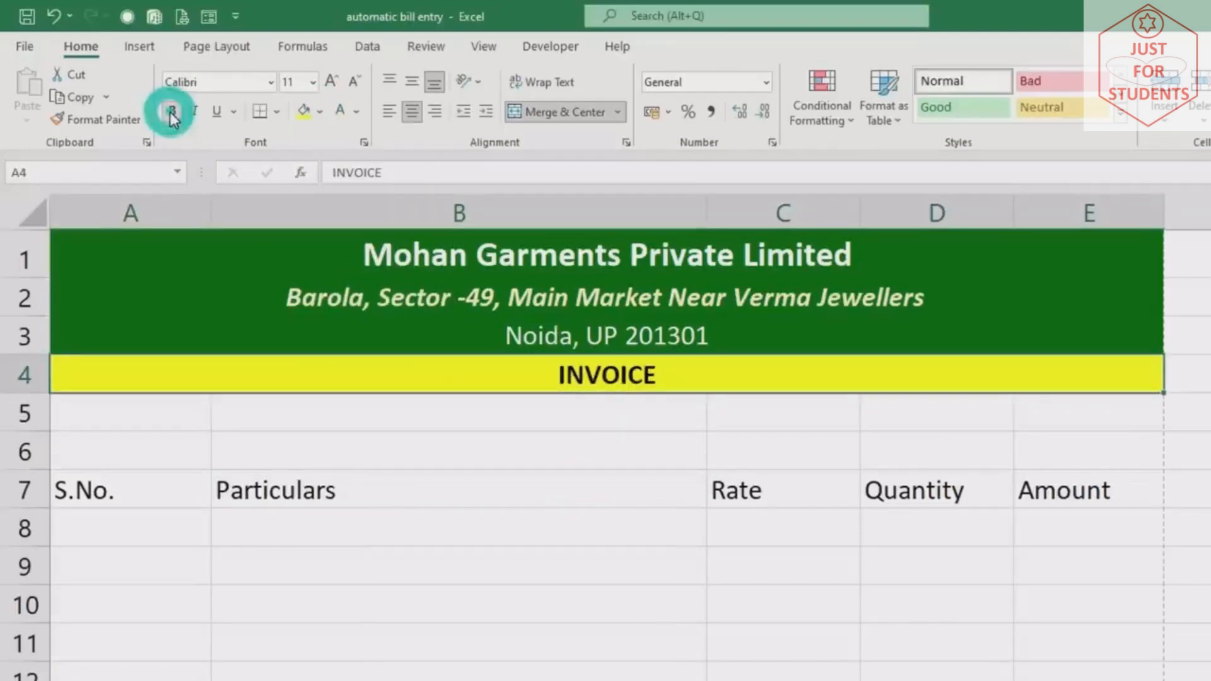
pyautogui.click(333, 82)
pyautogui.click(333, 82)
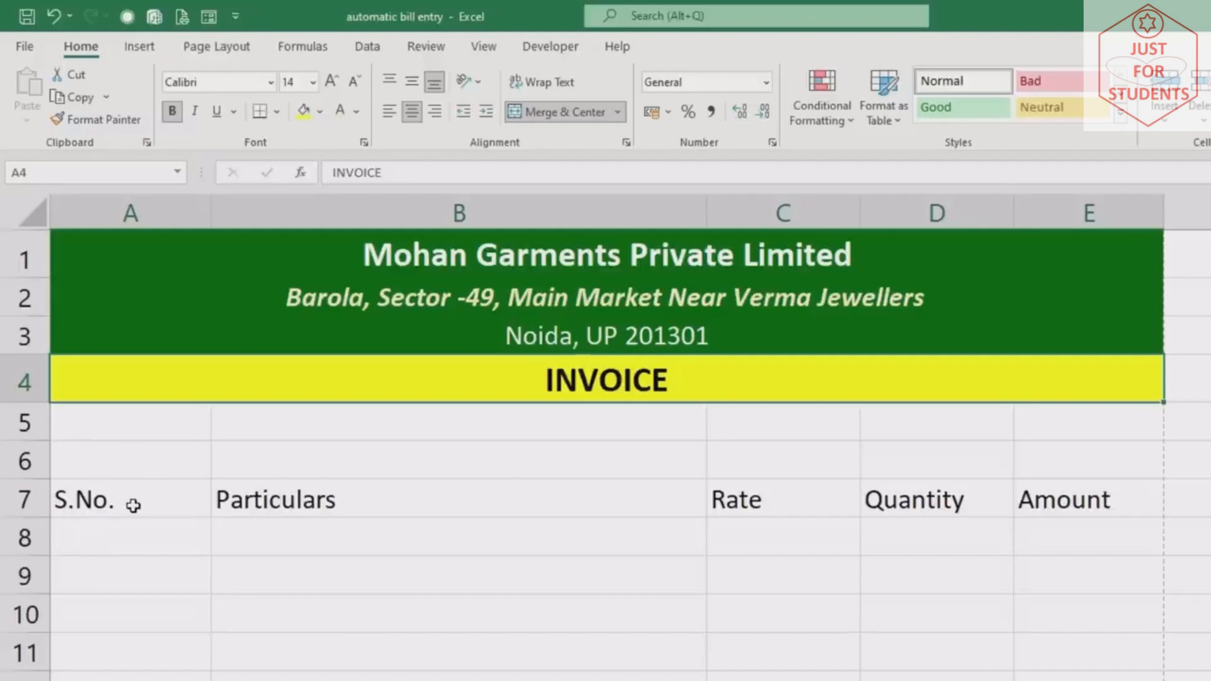
# Move the column headings down to row 11 and add 'Bill No.' in A6 and 'Date.:' in C6
pyautogui.moveTo(122, 503); pyautogui.dragTo(1073, 496)
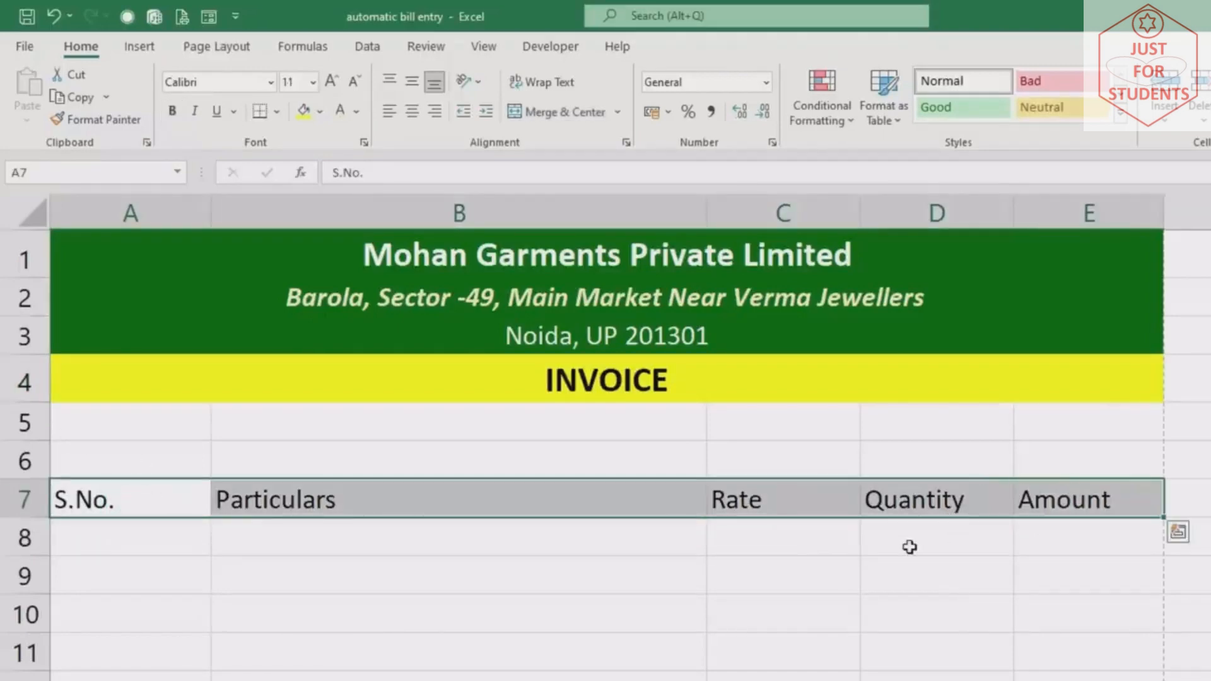
pyautogui.moveTo(908, 519); pyautogui.dragTo(908, 665)
pyautogui.click(111, 451)
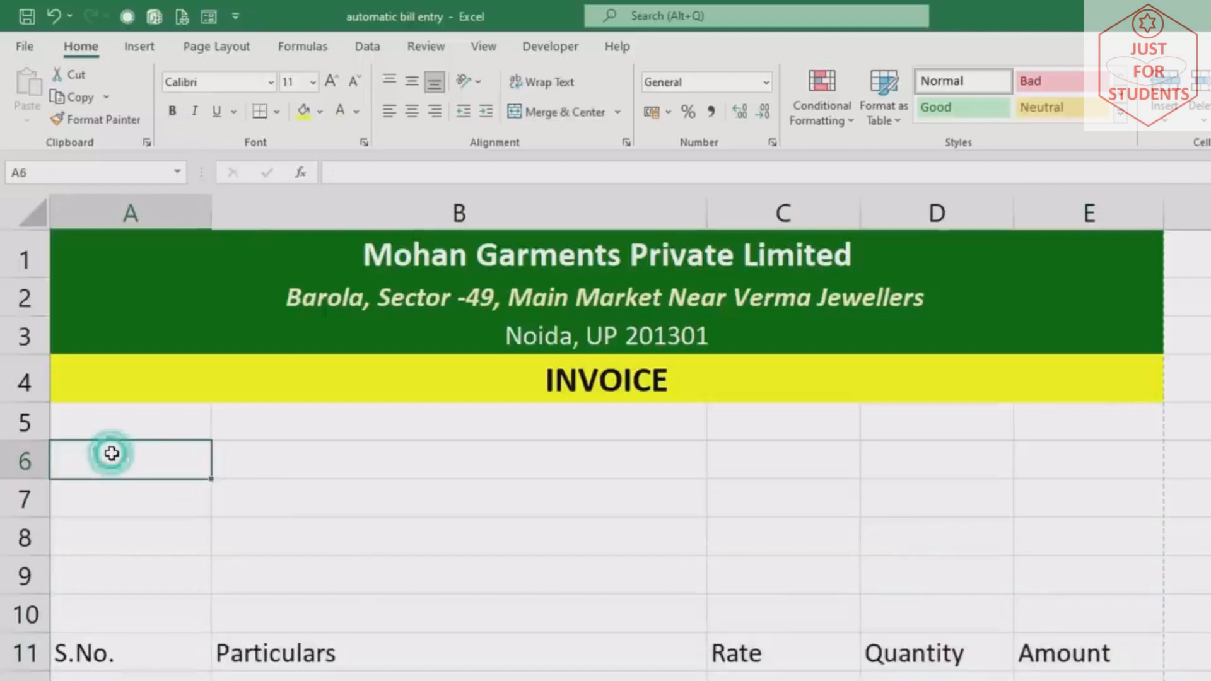
pyautogui.write('blL')
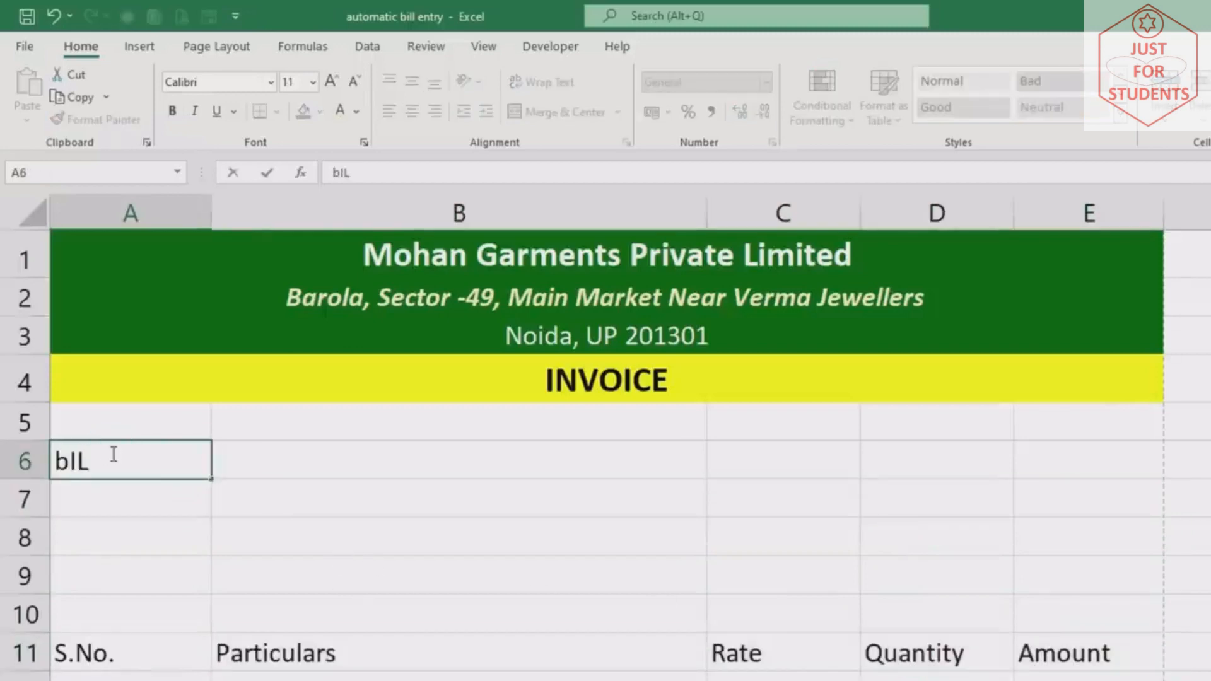
pyautogui.press('BackSpace')
pyautogui.press('BackSpace')
pyautogui.press('BackSpace')
pyautogui.write('Bi')
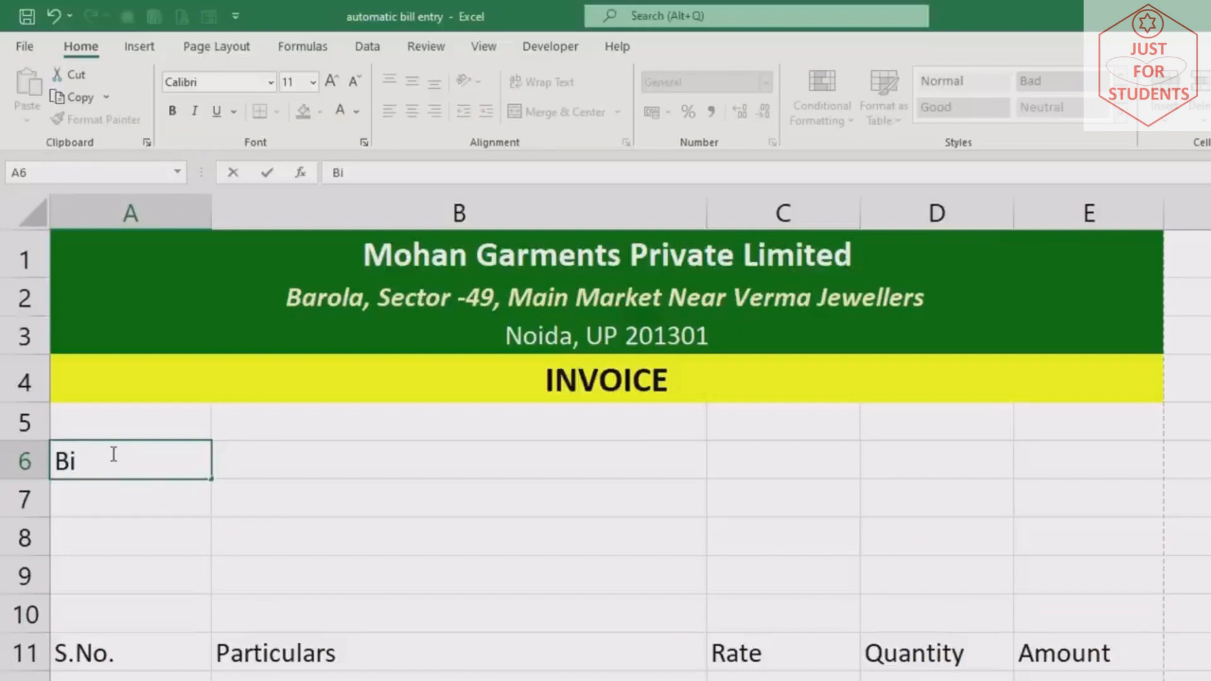
pyautogui.write('ll No.')
pyautogui.press('Tab')
pyautogui.press('Tab')
pyautogui.write('Date')
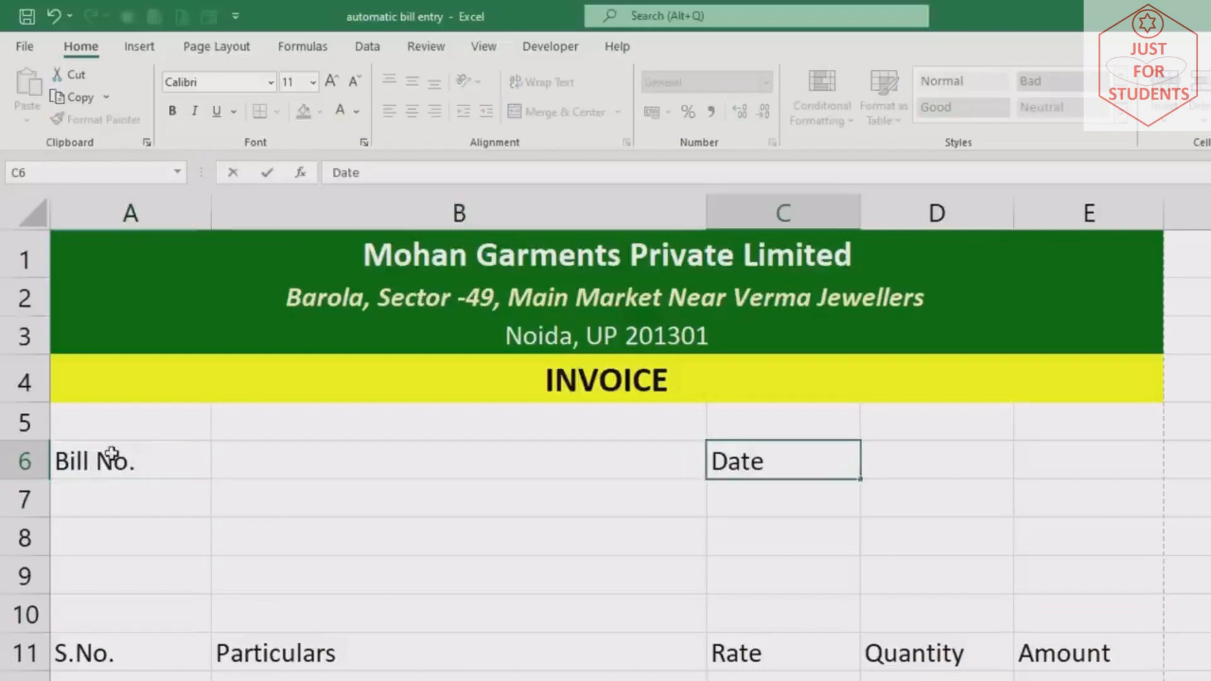
pyautogui.write('.:')
pyautogui.press('Return')
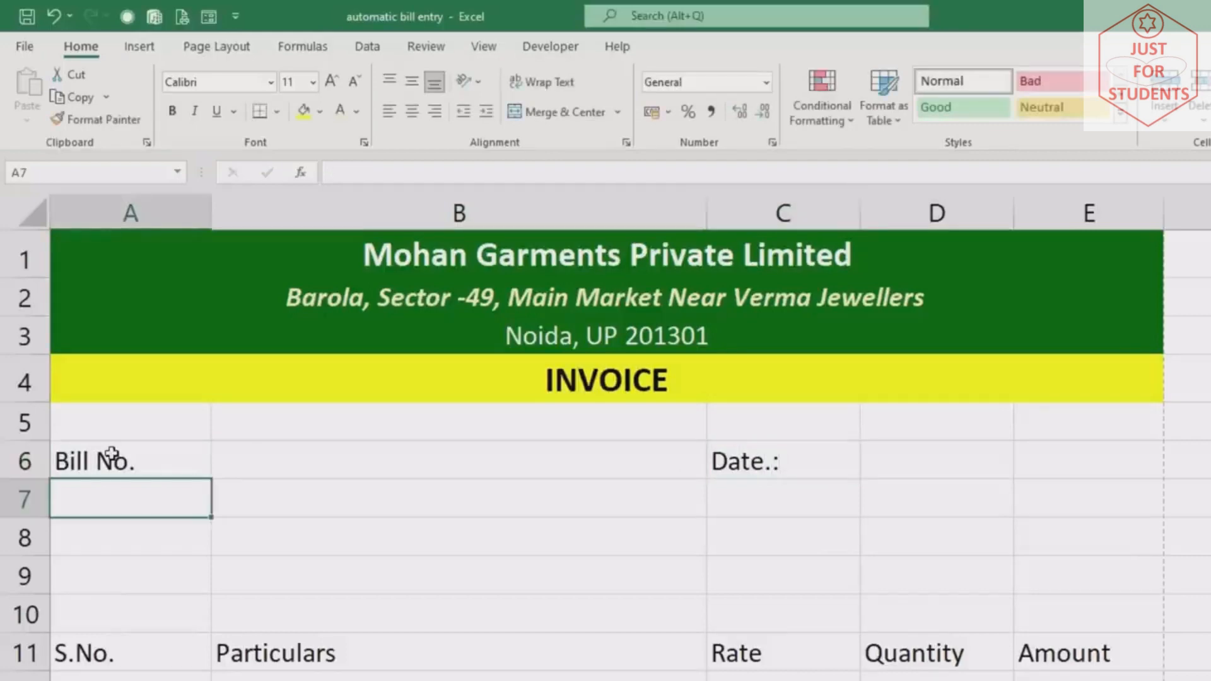
# Add the customer labels 'Name :', 'Contact' and 'Address' in A8 to A10
pyautogui.press('Down')
pyautogui.write('Cu')
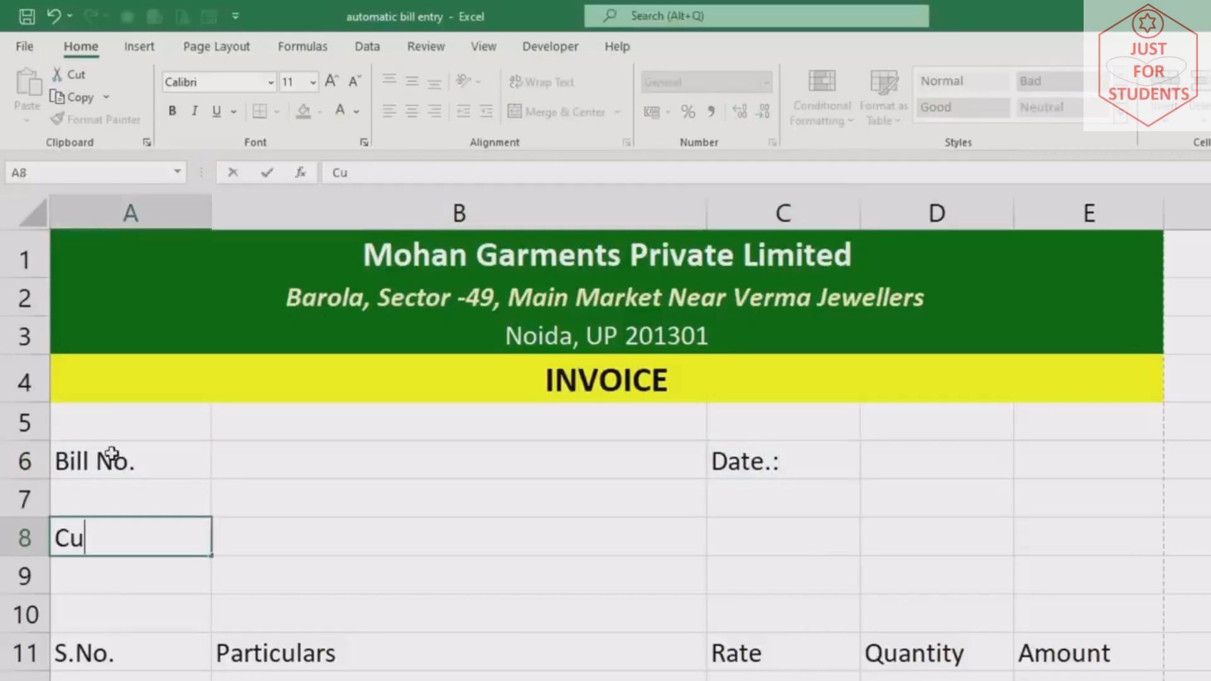
pyautogui.press('BackSpace')
pyautogui.press('BackSpace')
pyautogui.write('Name')
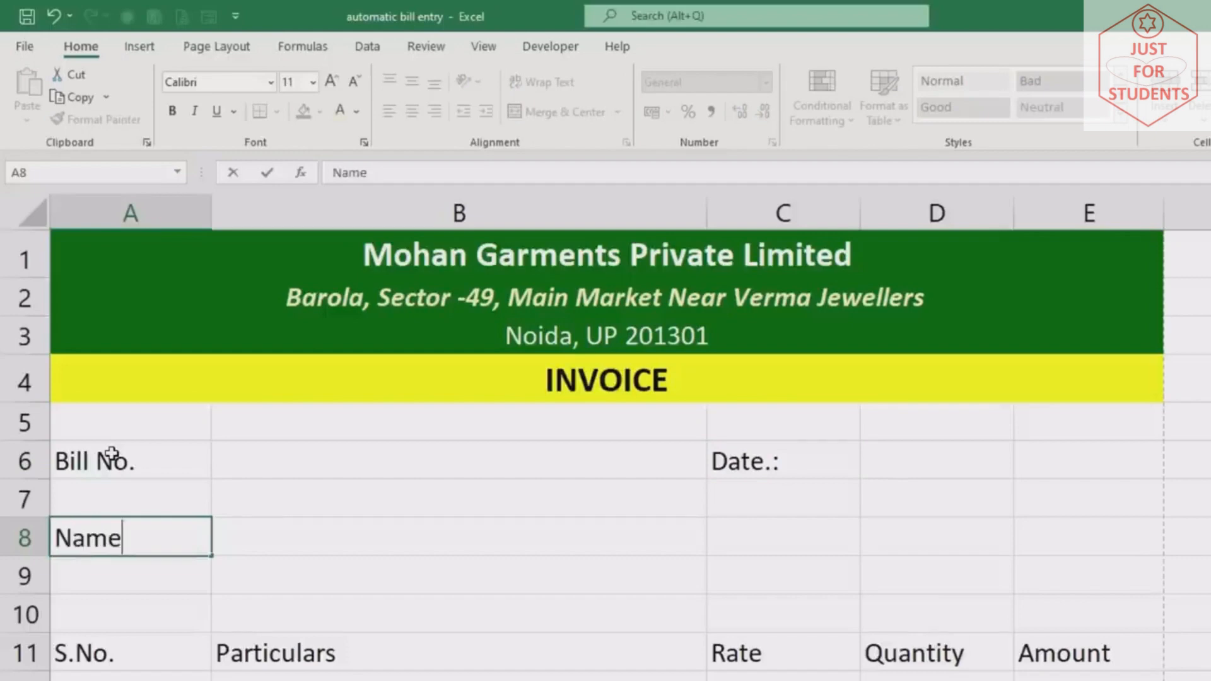
pyautogui.press('Return')
pyautogui.write('D')
pyautogui.press('BackSpace')
pyautogui.write('Co')
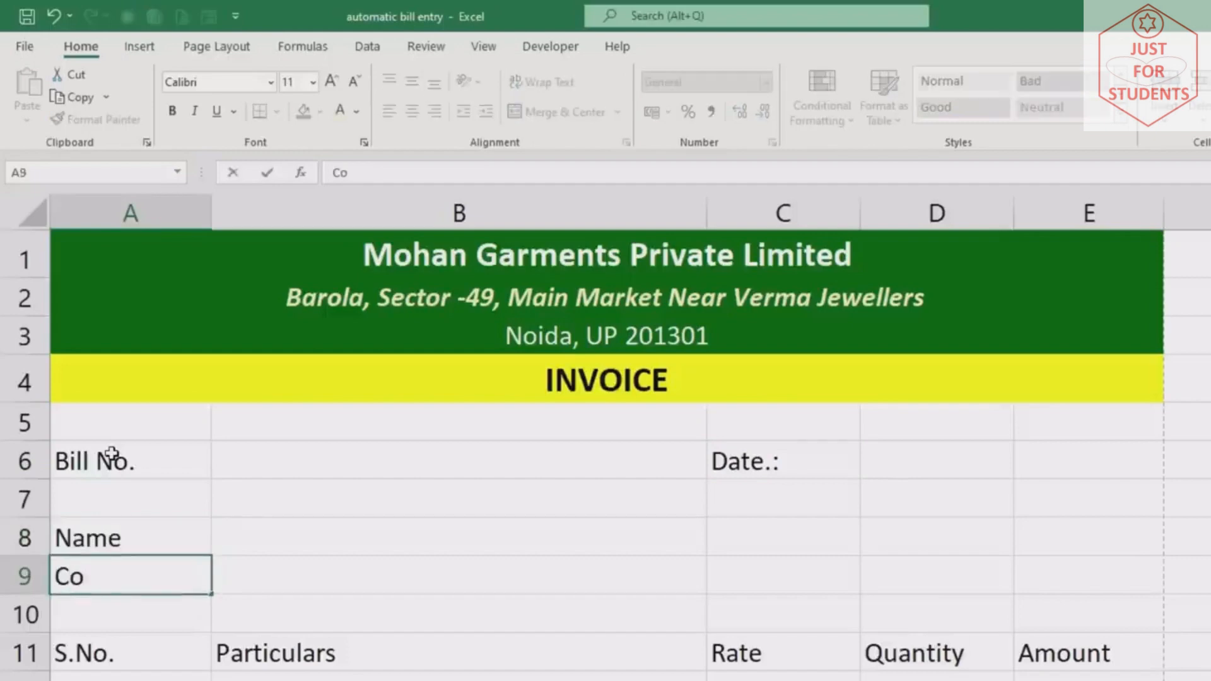
pyautogui.write('ntact')
pyautogui.press('Return')
pyautogui.write('A')
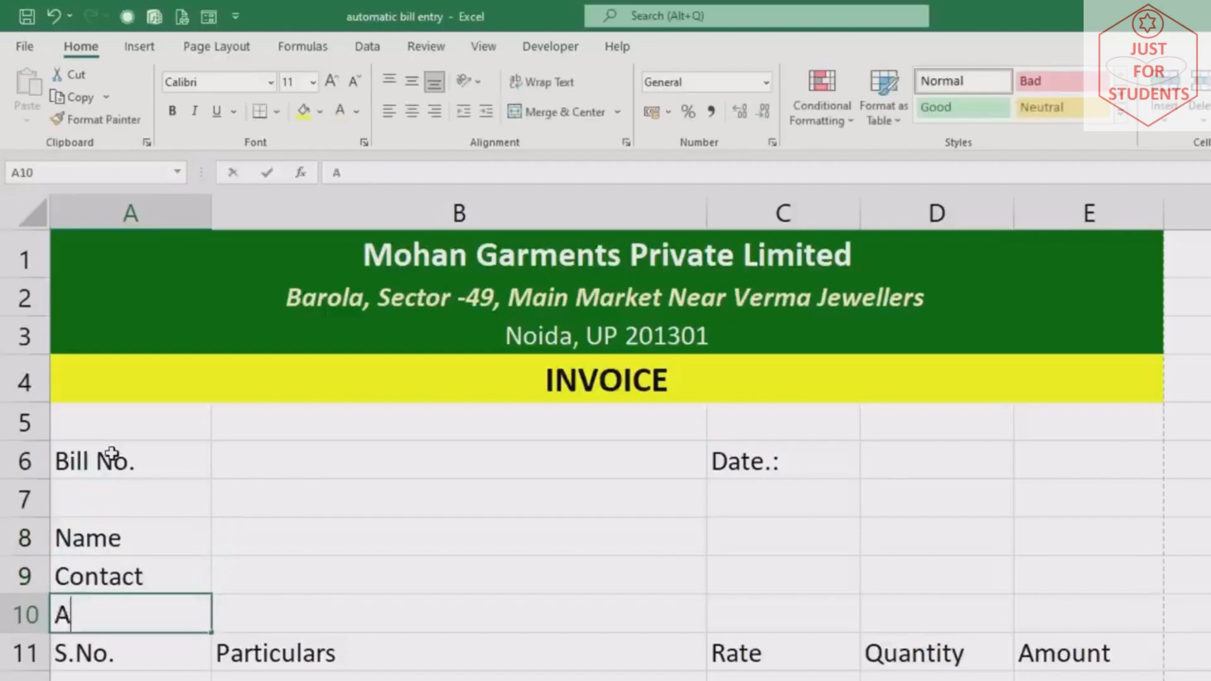
pyautogui.write('ddress')
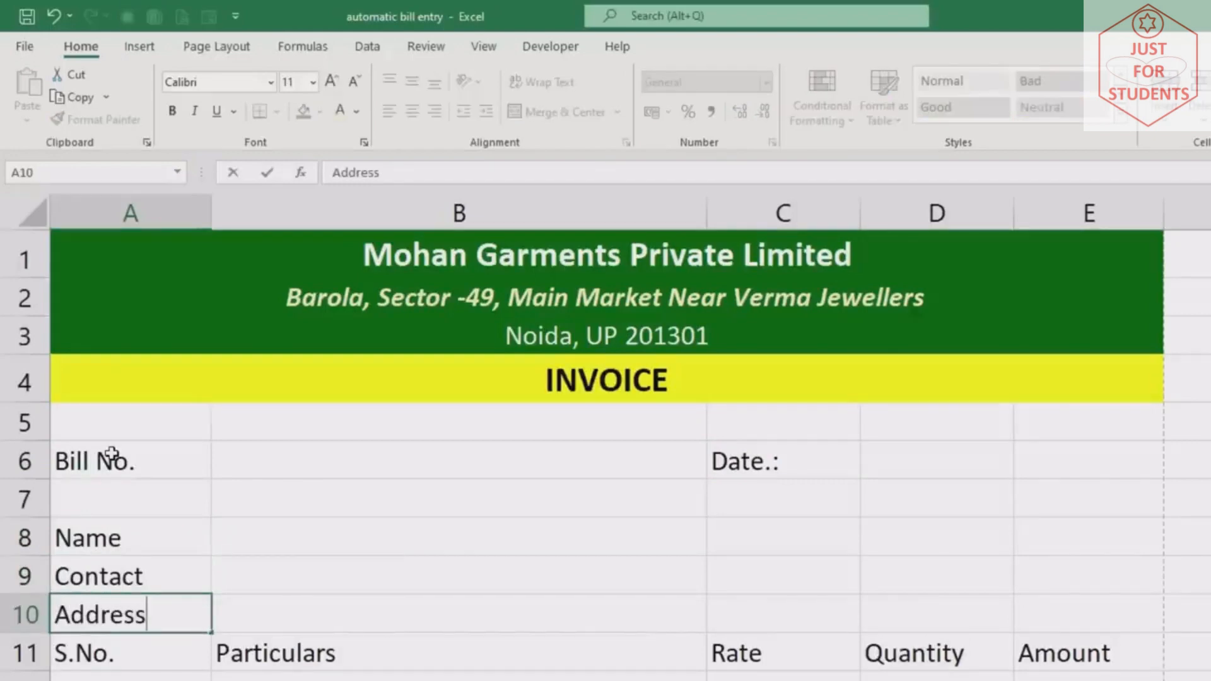
pyautogui.click(146, 547)
pyautogui.doubleClick(146, 547)
pyautogui.write(':')
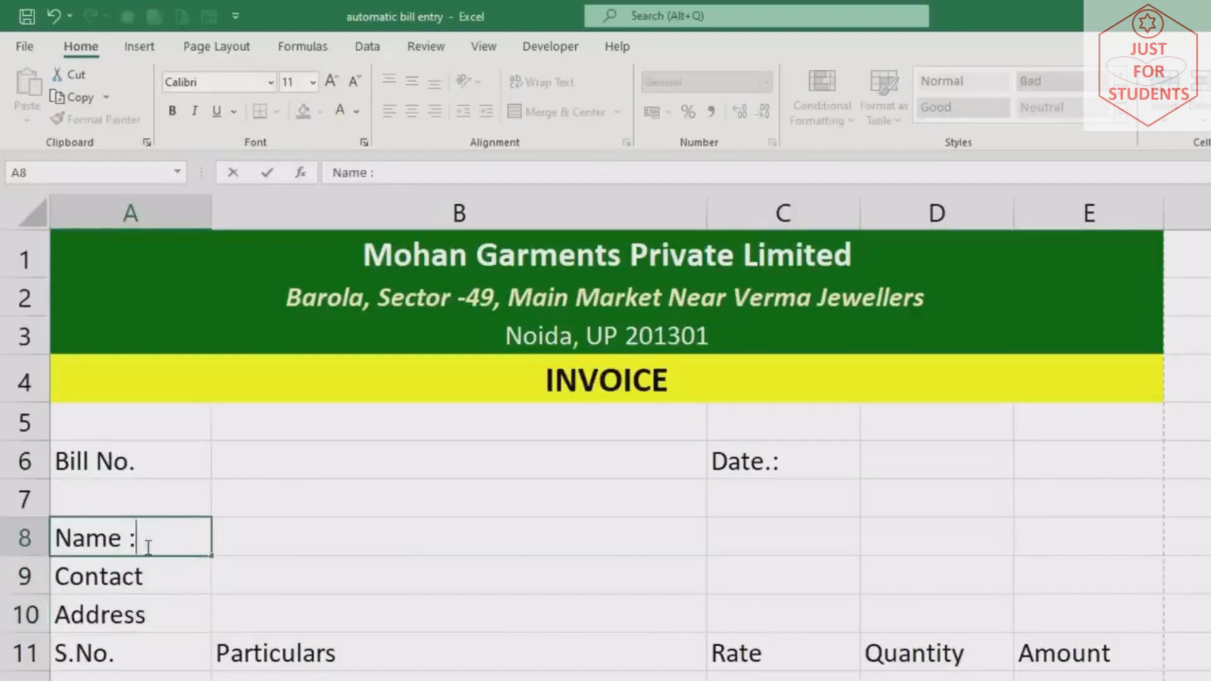
pyautogui.press('Return')
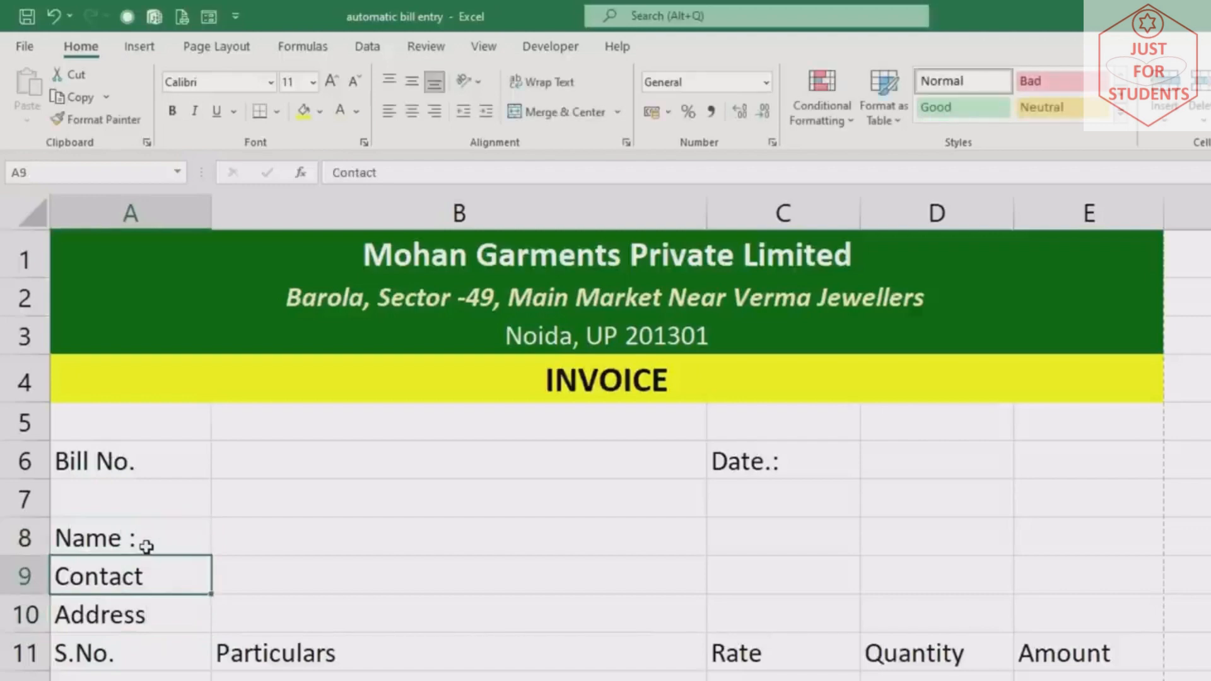
# Make the S.No. to Amount header row yellow, bold and centred
pyautogui.moveTo(69, 547); pyautogui.dragTo(940, 584)
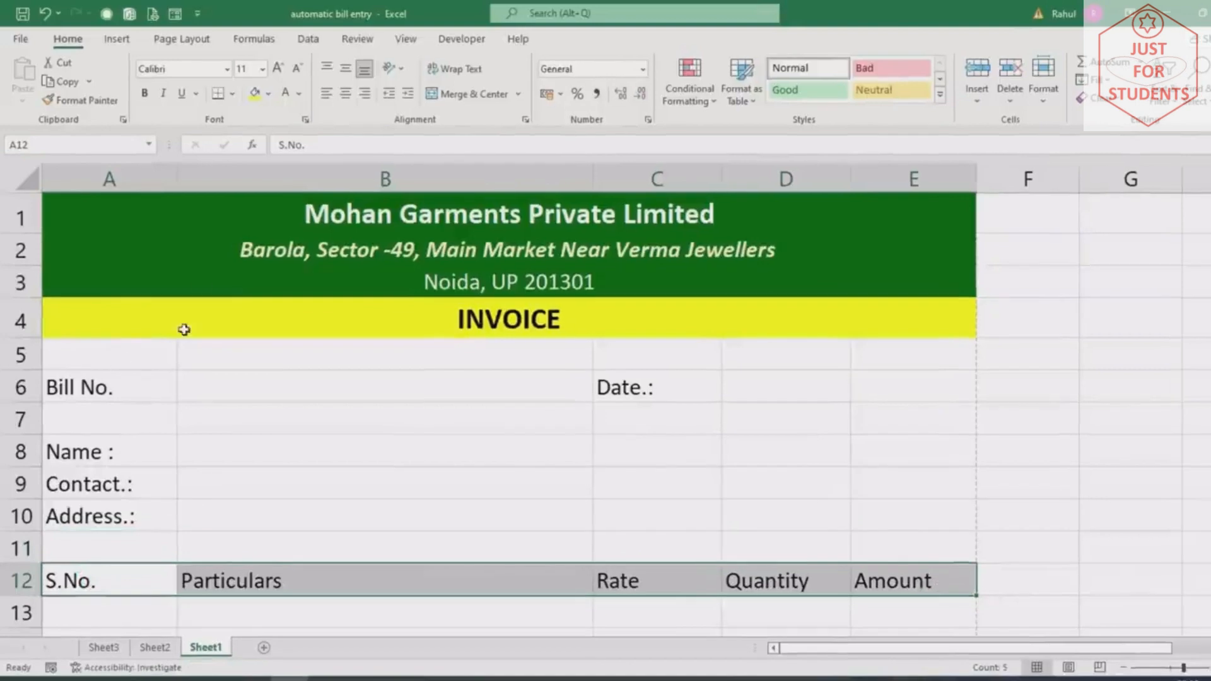
pyautogui.click(258, 96)
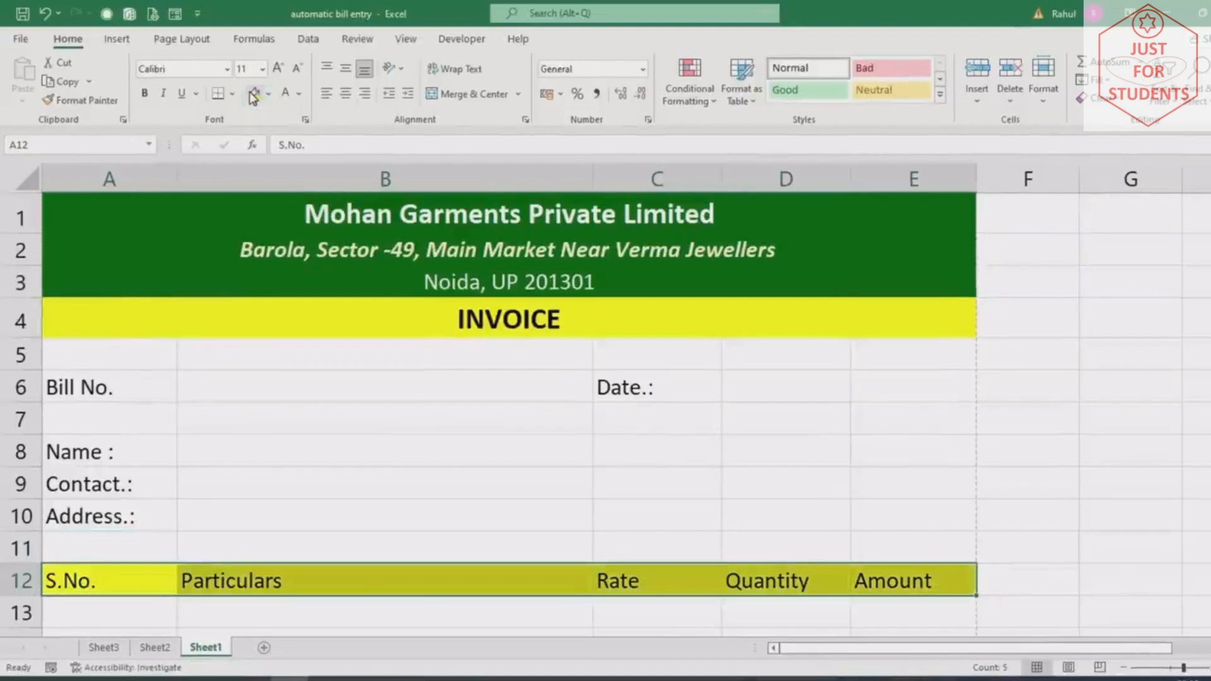
pyautogui.click(147, 94)
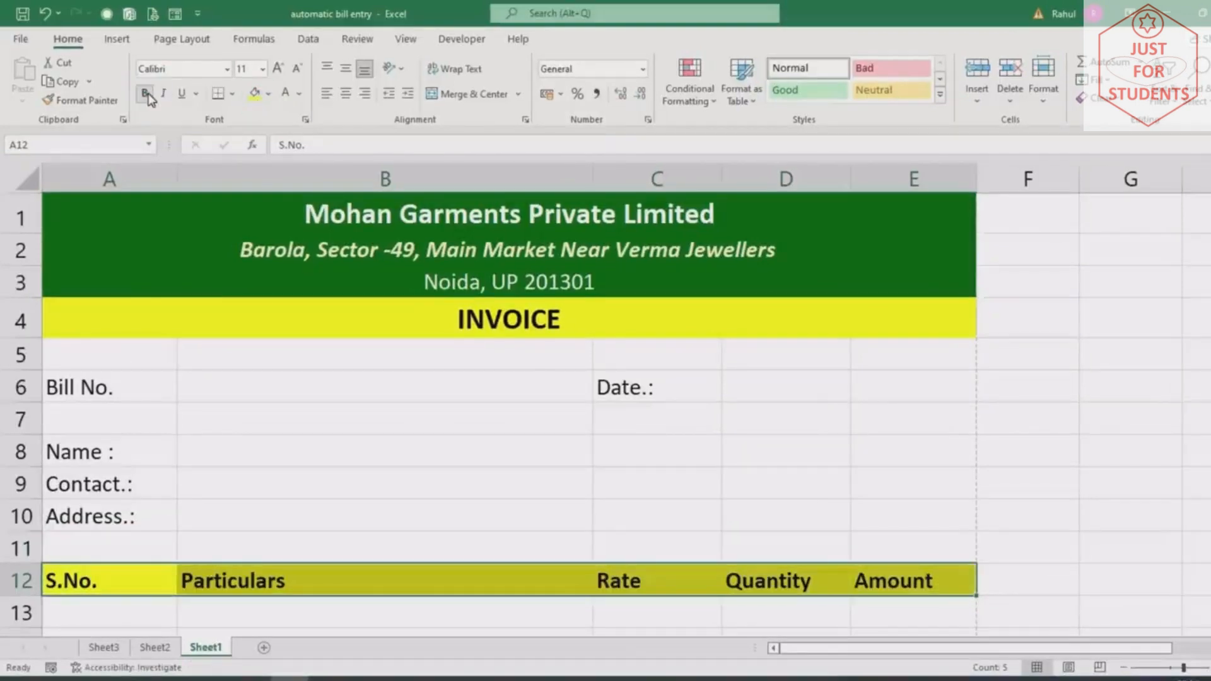
pyautogui.click(345, 94)
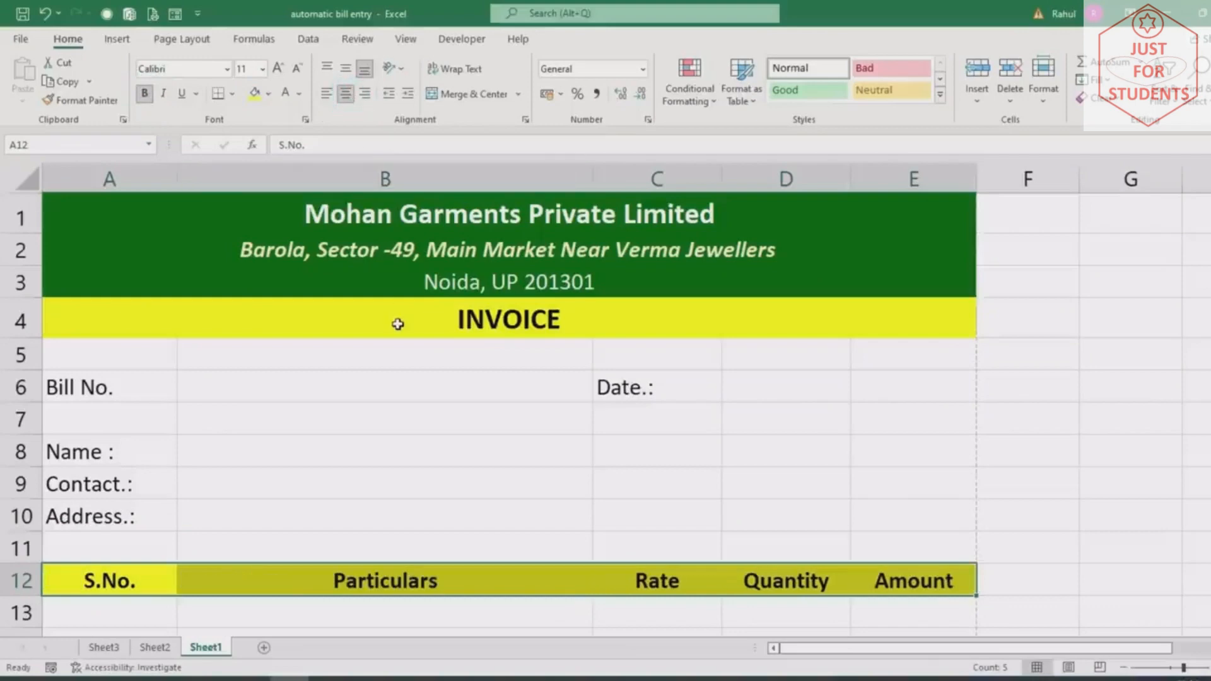
pyautogui.scroll(-1, 397, 323)
pyautogui.scroll(1, 394, 328)
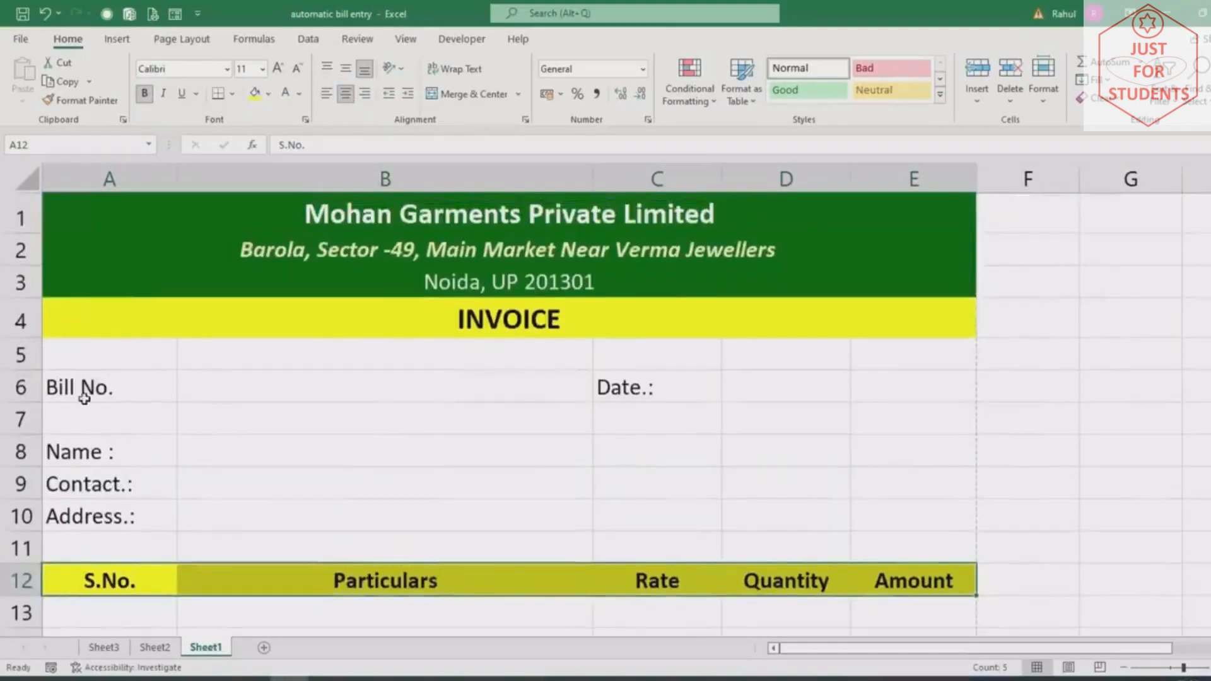
# Give row 6 a light beige fill and bold labels, and merge D6:E6
pyautogui.moveTo(75, 385); pyautogui.dragTo(920, 390)
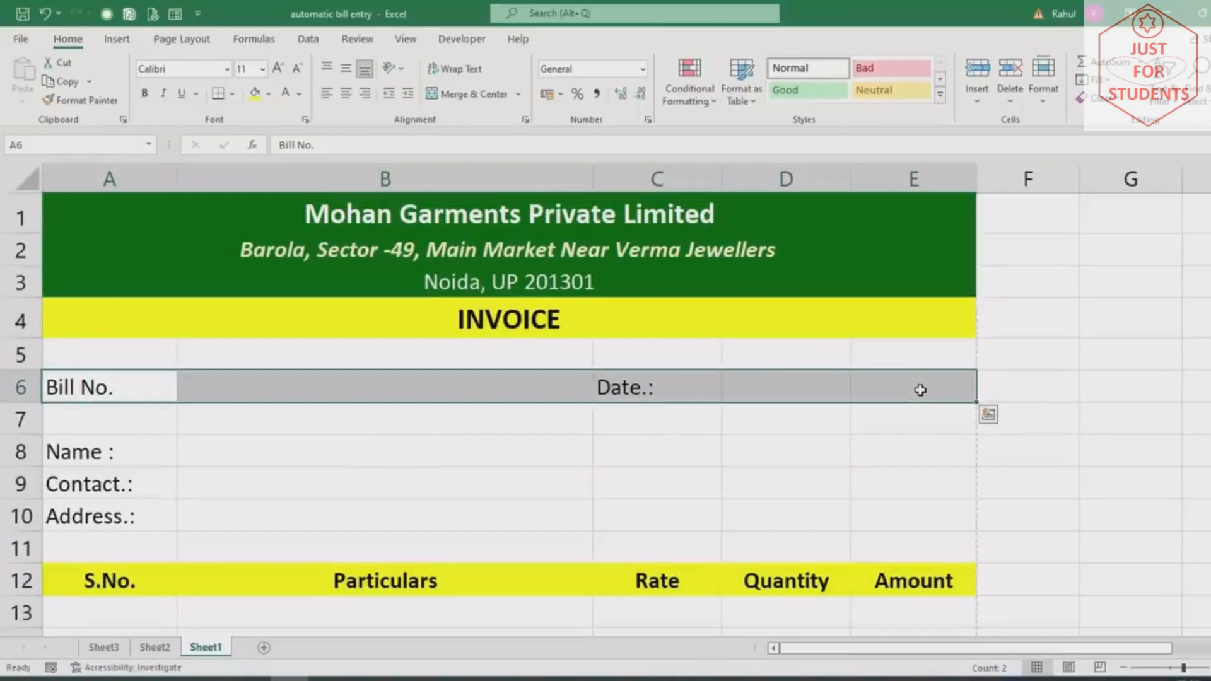
pyautogui.click(270, 96)
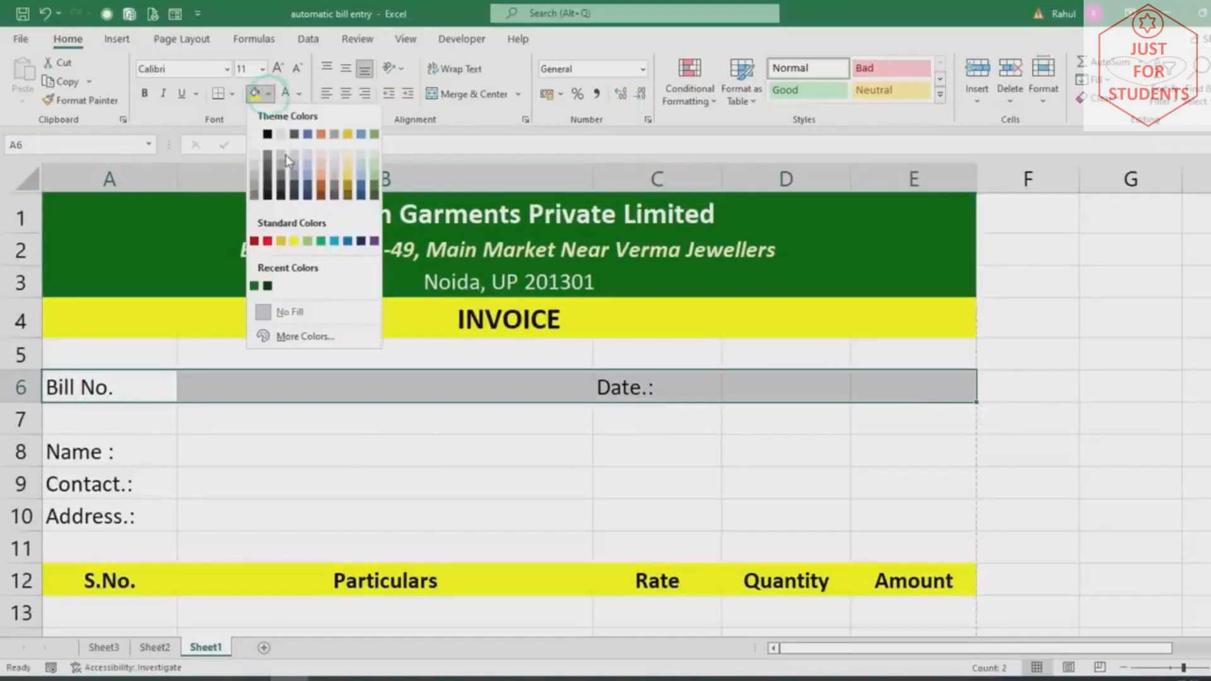
pyautogui.click(349, 161)
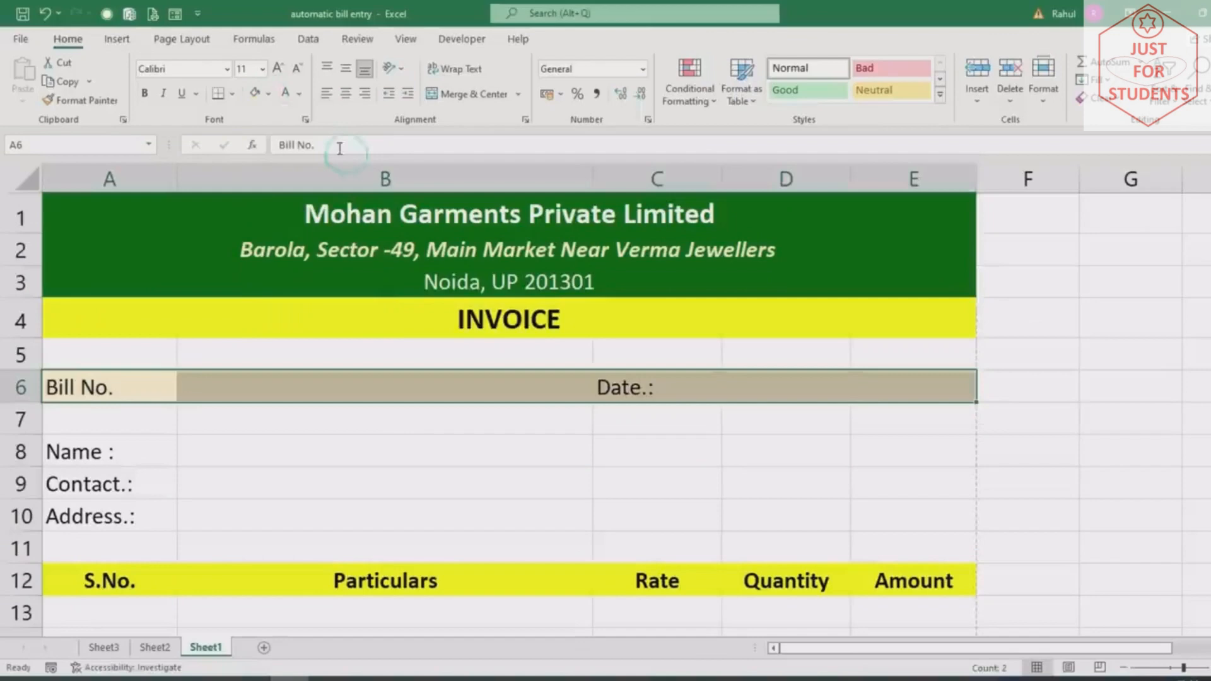
pyautogui.click(147, 94)
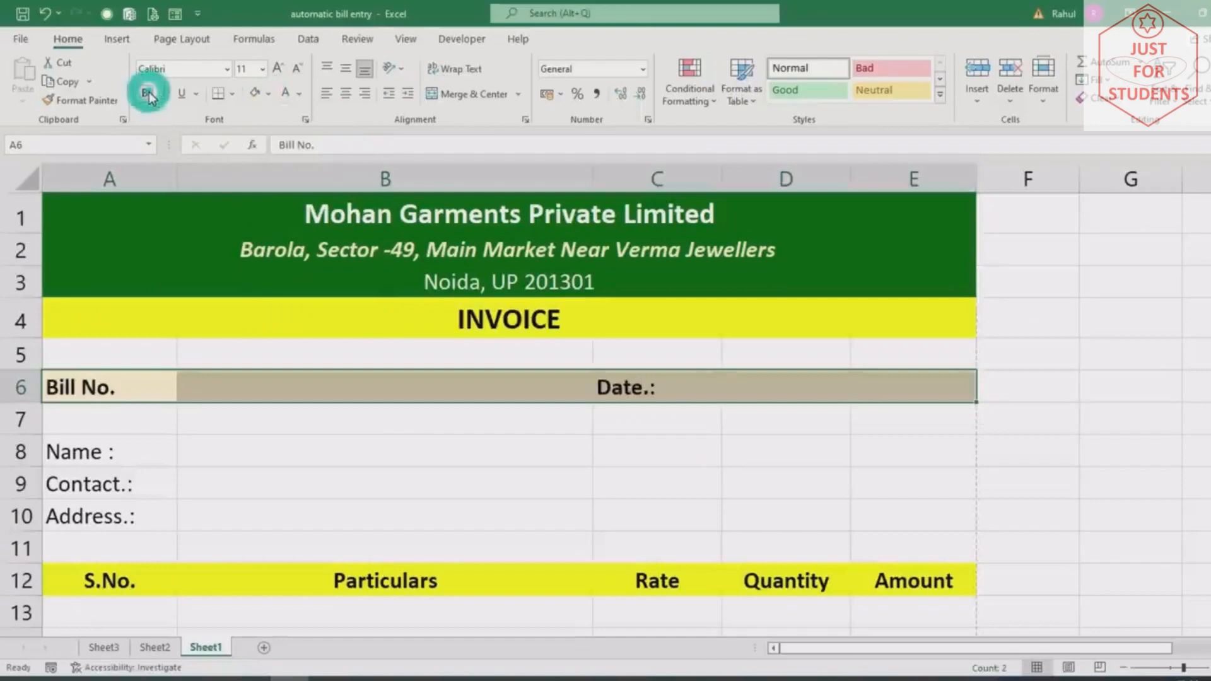
pyautogui.click(771, 389)
pyautogui.moveTo(771, 390); pyautogui.dragTo(898, 381)
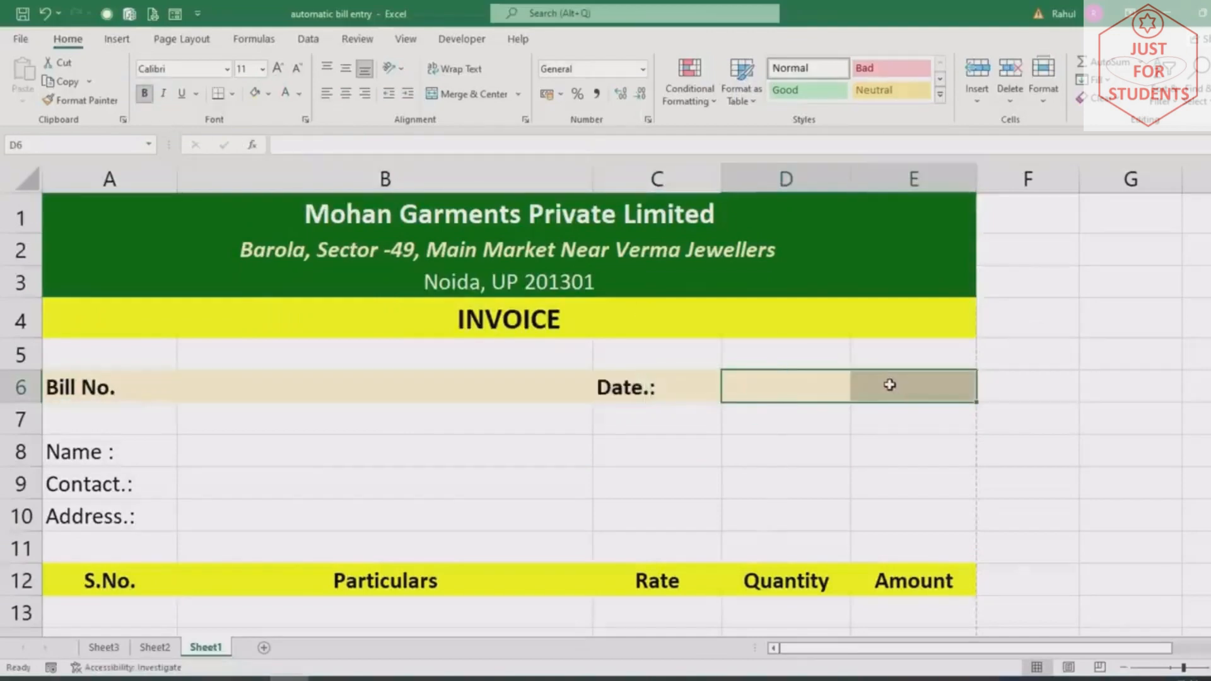
pyautogui.click(472, 94)
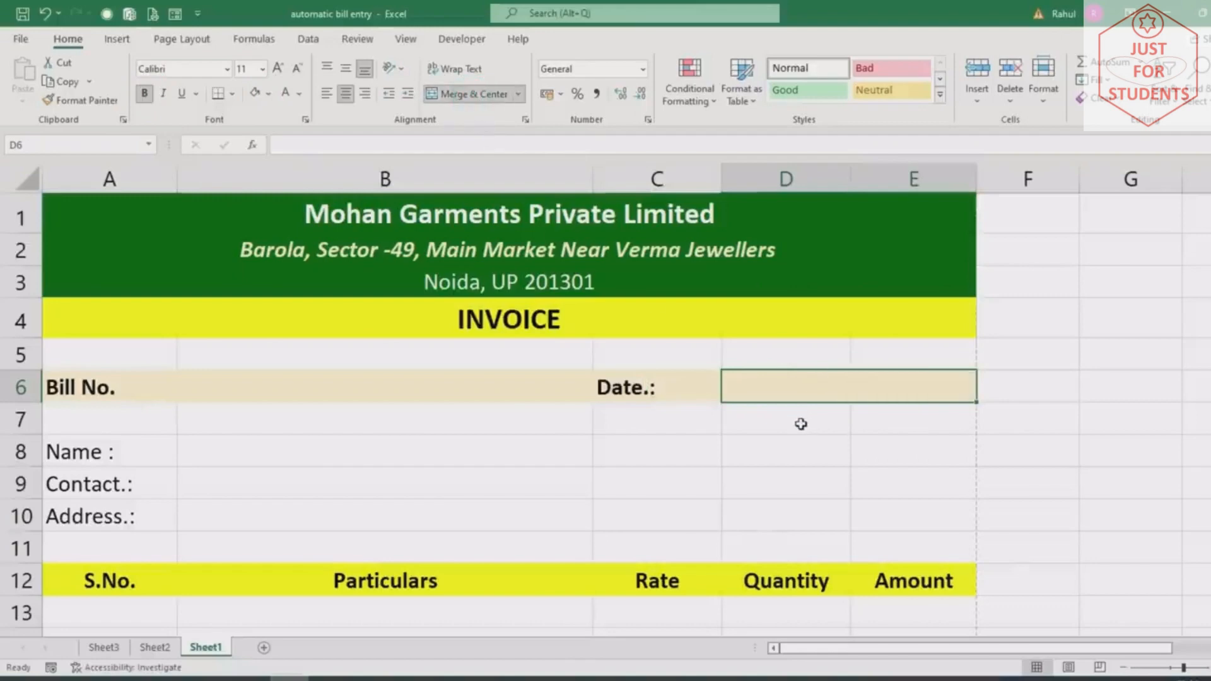
# Set A6:E13 to 14-point text and bring up the print preview with Ctrl+P
pyautogui.scroll(-2, 357, 458)
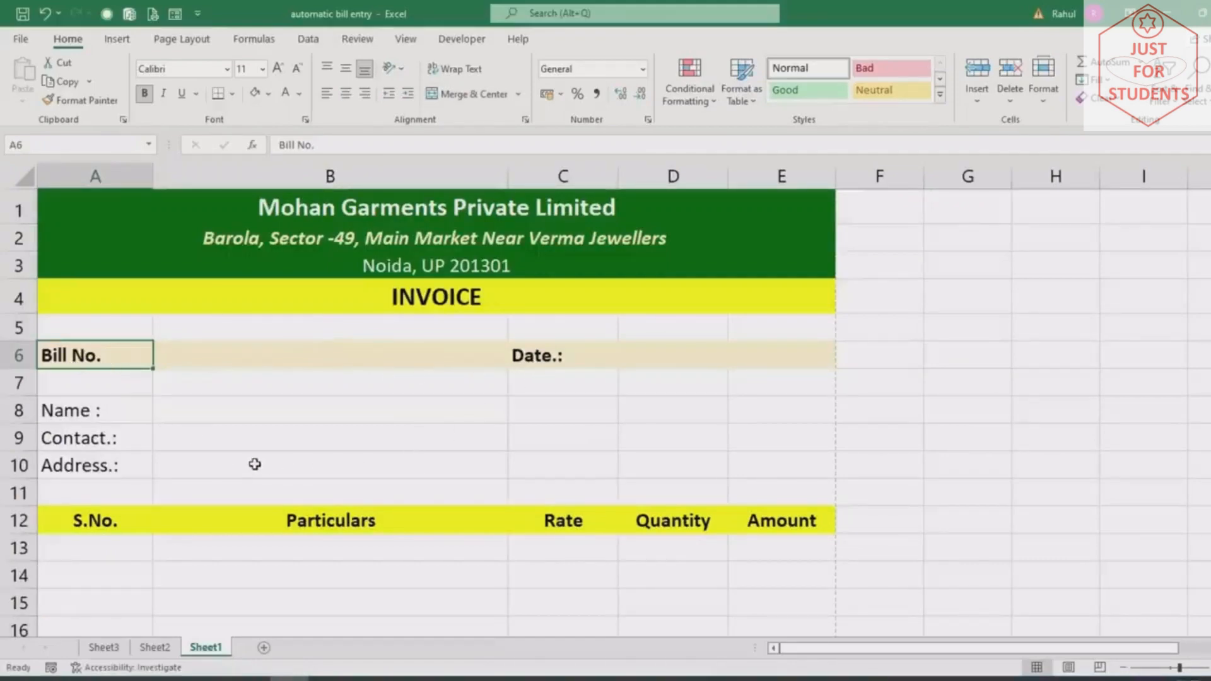
pyautogui.scroll(2, 252, 467)
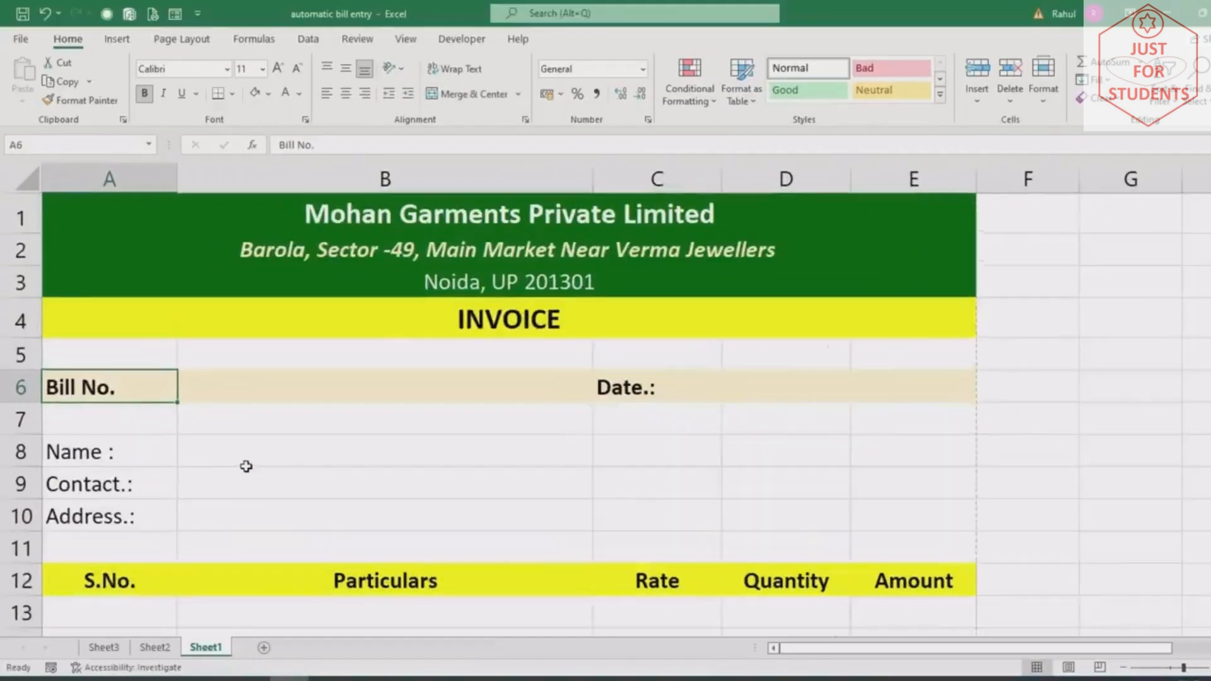
pyautogui.scroll(-1, 246, 466)
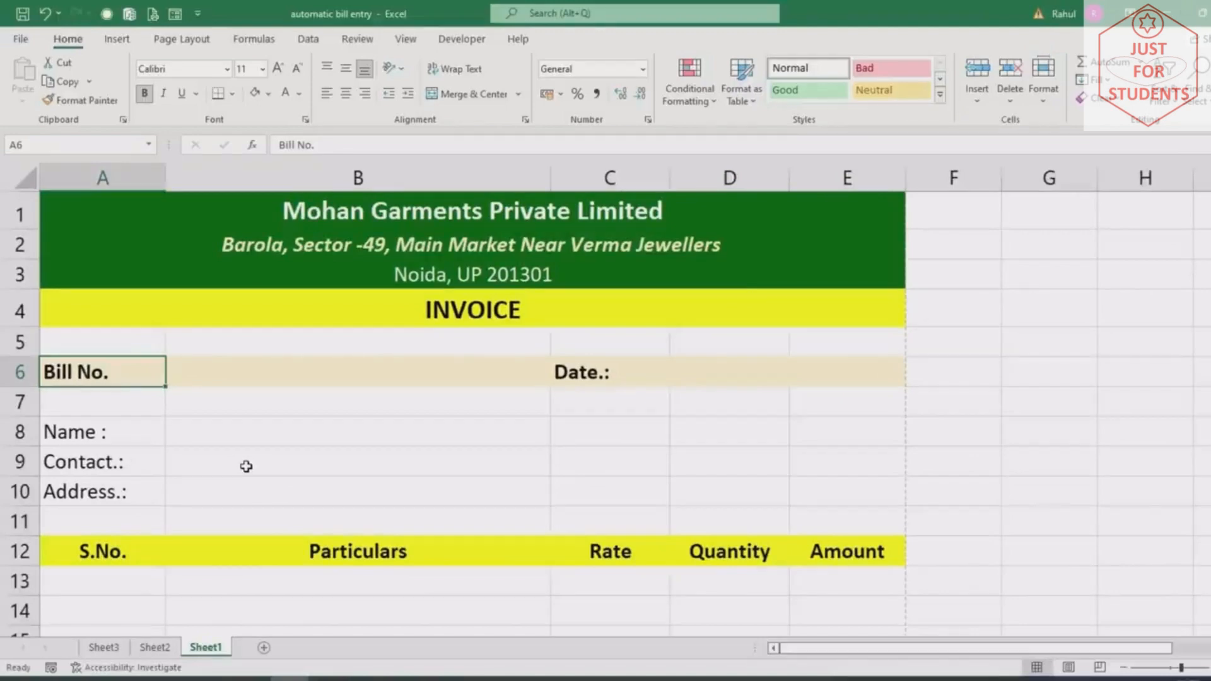
pyautogui.moveTo(84, 371); pyautogui.dragTo(811, 405)
pyautogui.click(262, 68)
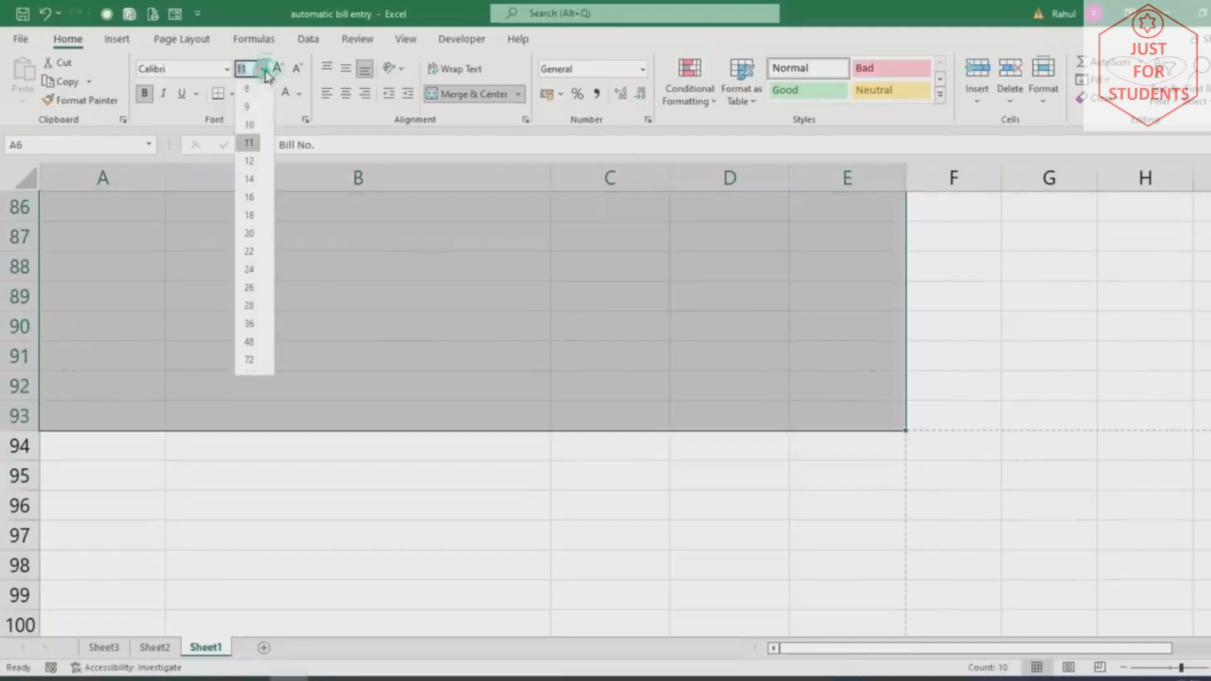
pyautogui.click(251, 179)
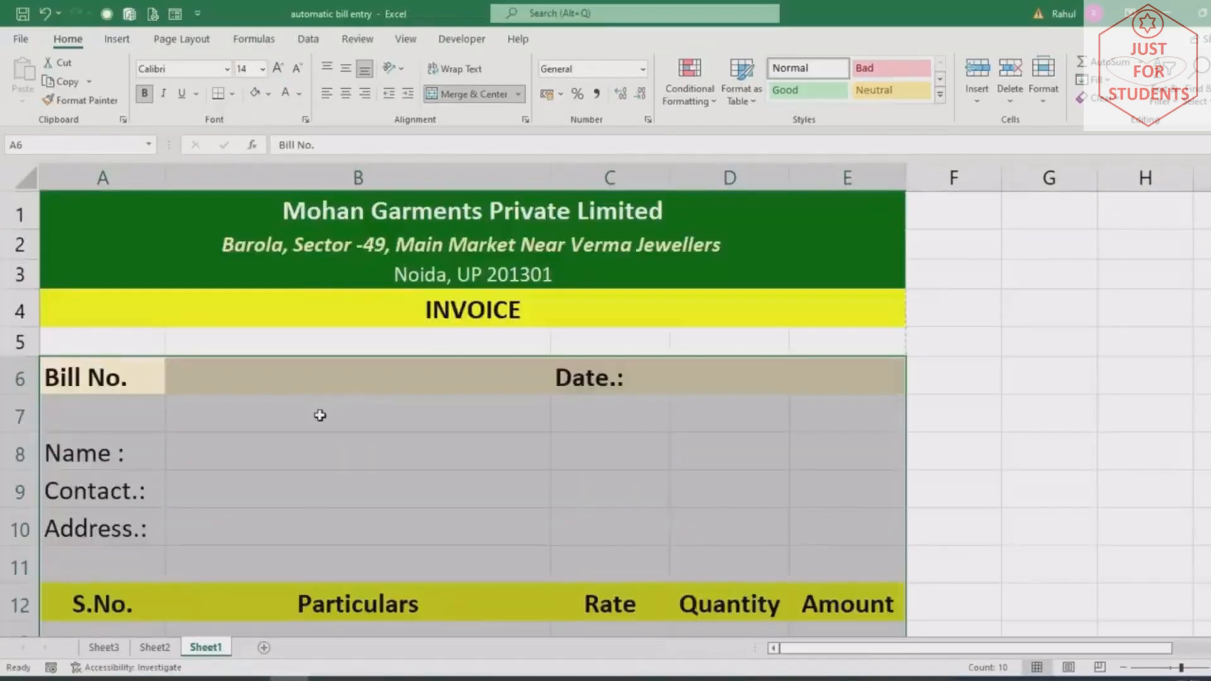
pyautogui.scroll(1, 320, 416)
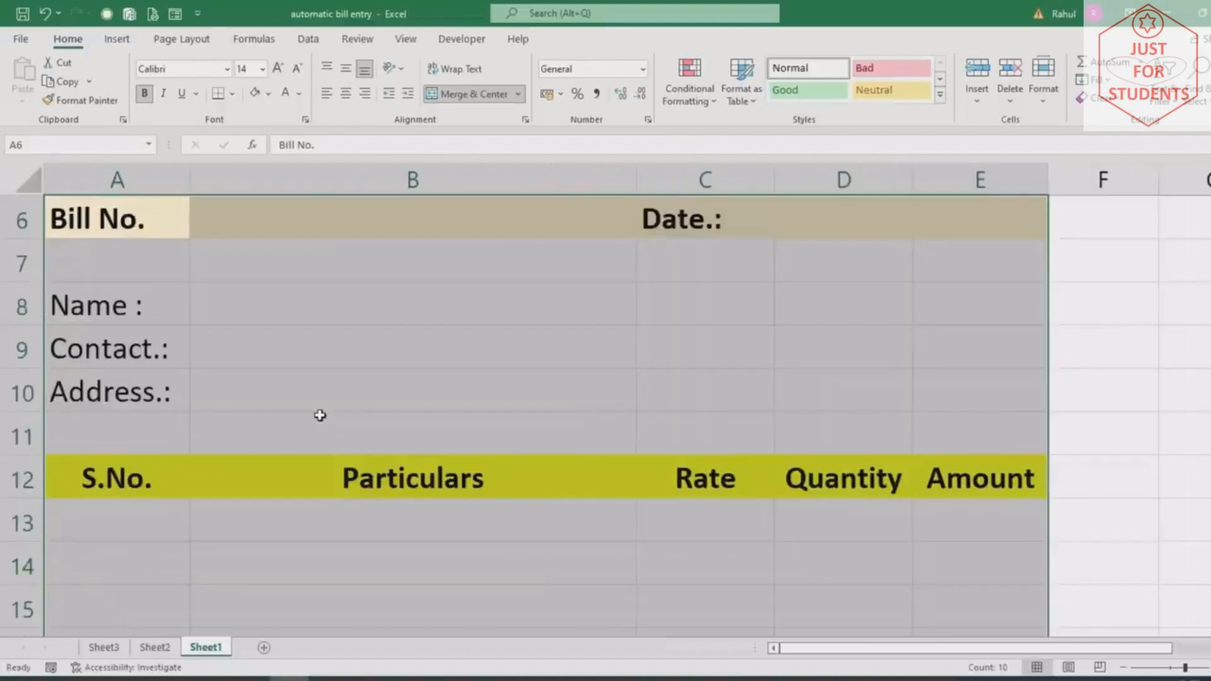
pyautogui.scroll(-2, 320, 415)
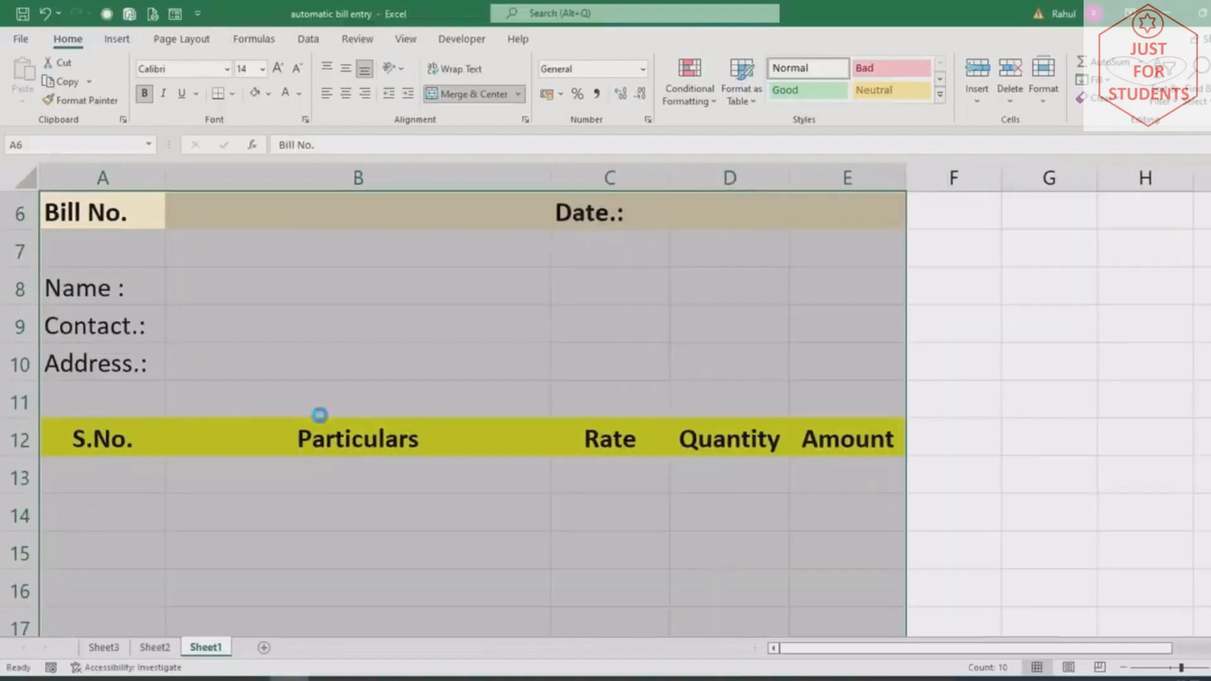
pyautogui.hotkey('ctrl', 'p')
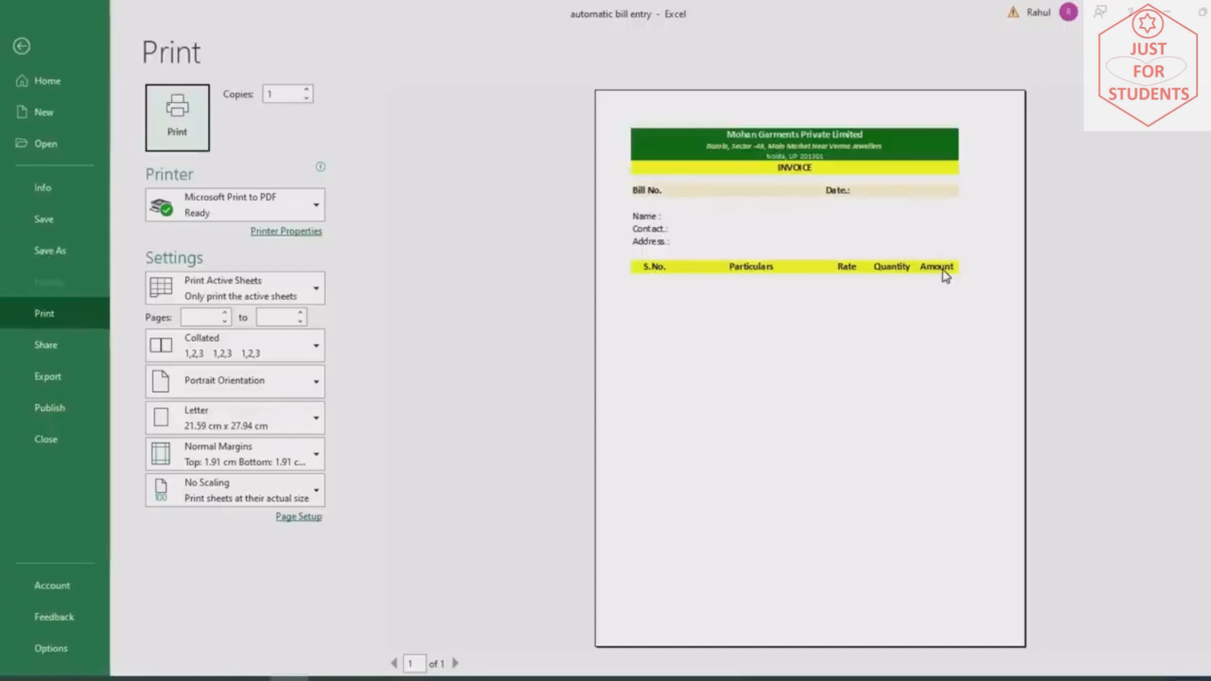
# Leave the print preview and select the item rows from A12 downward
pyautogui.press('Escape')
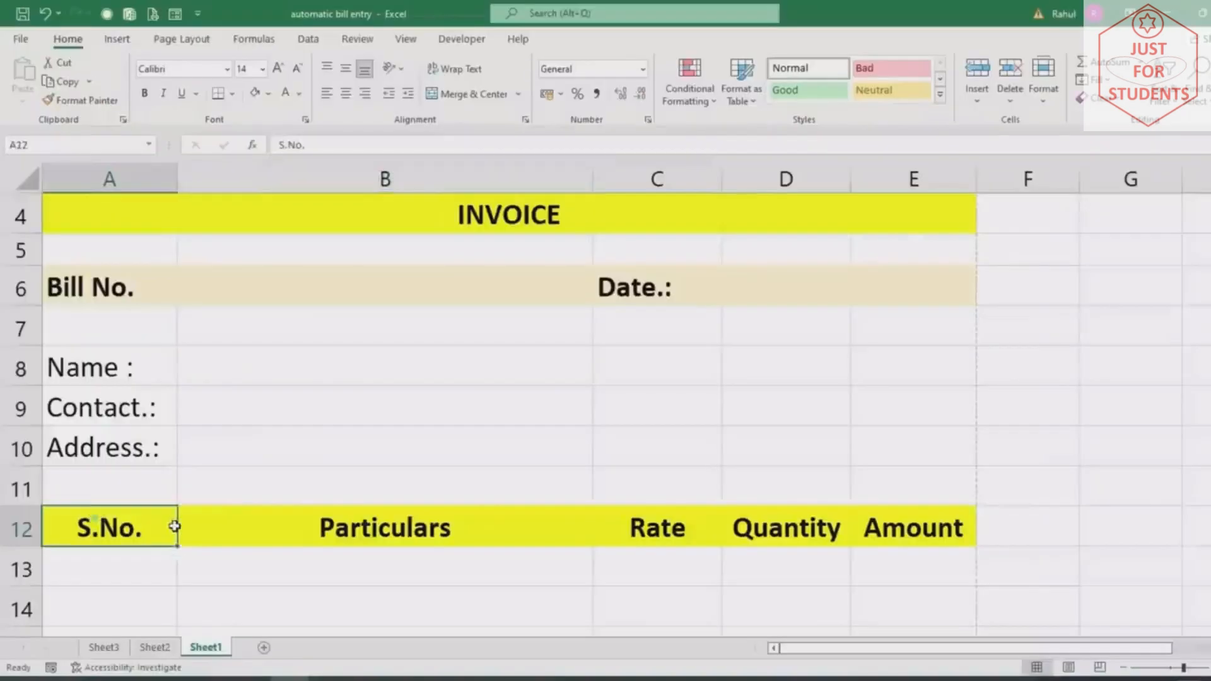
pyautogui.moveTo(173, 527); pyautogui.dragTo(873, 273)
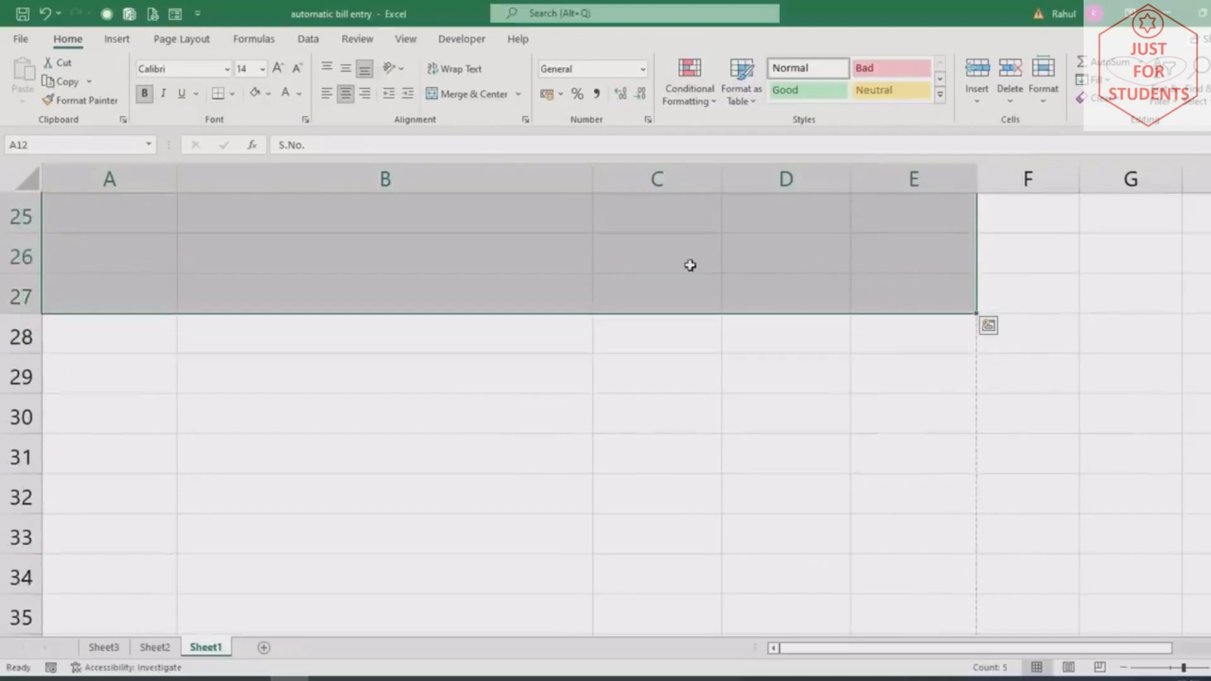
# Apply an outside border around the whole item table A12:E27
pyautogui.click(233, 95)
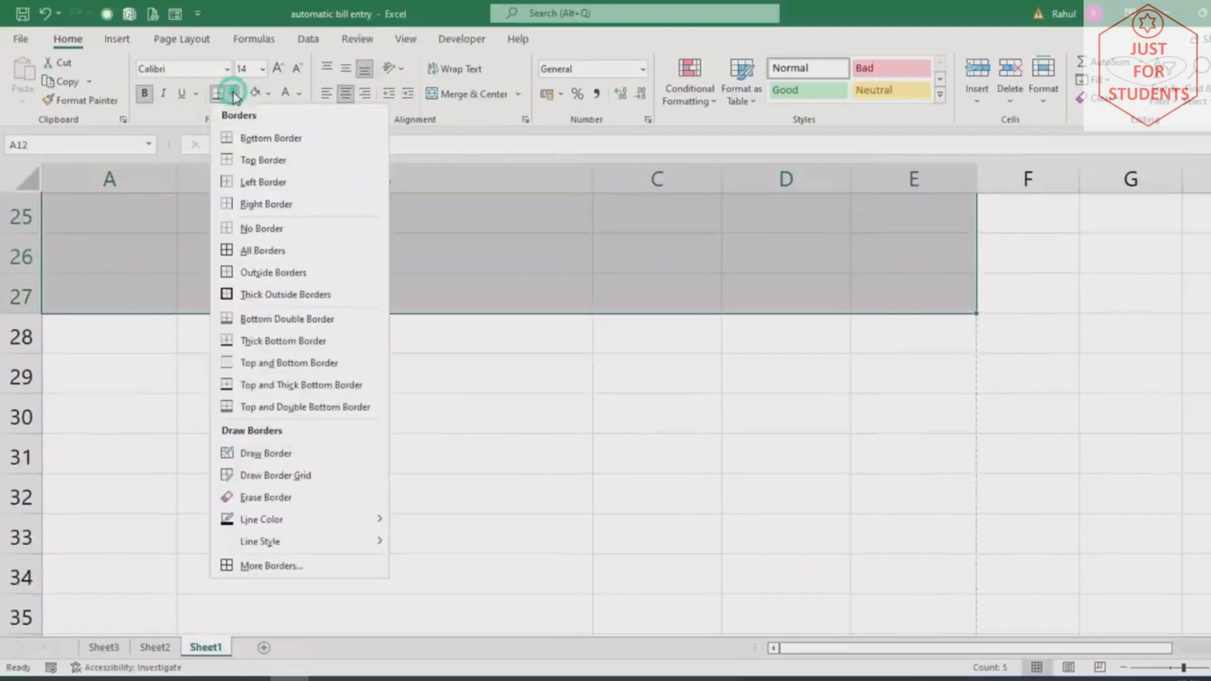
pyautogui.click(247, 273)
pyautogui.scroll(-2, 292, 344)
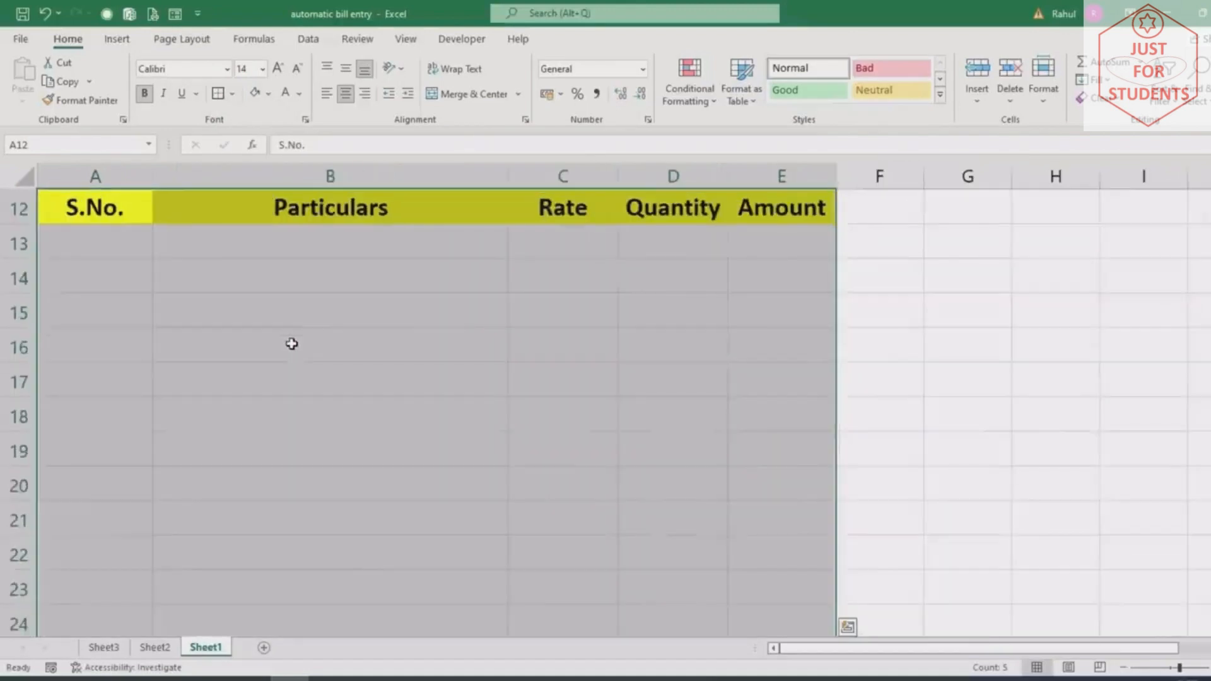
pyautogui.scroll(-2, 291, 343)
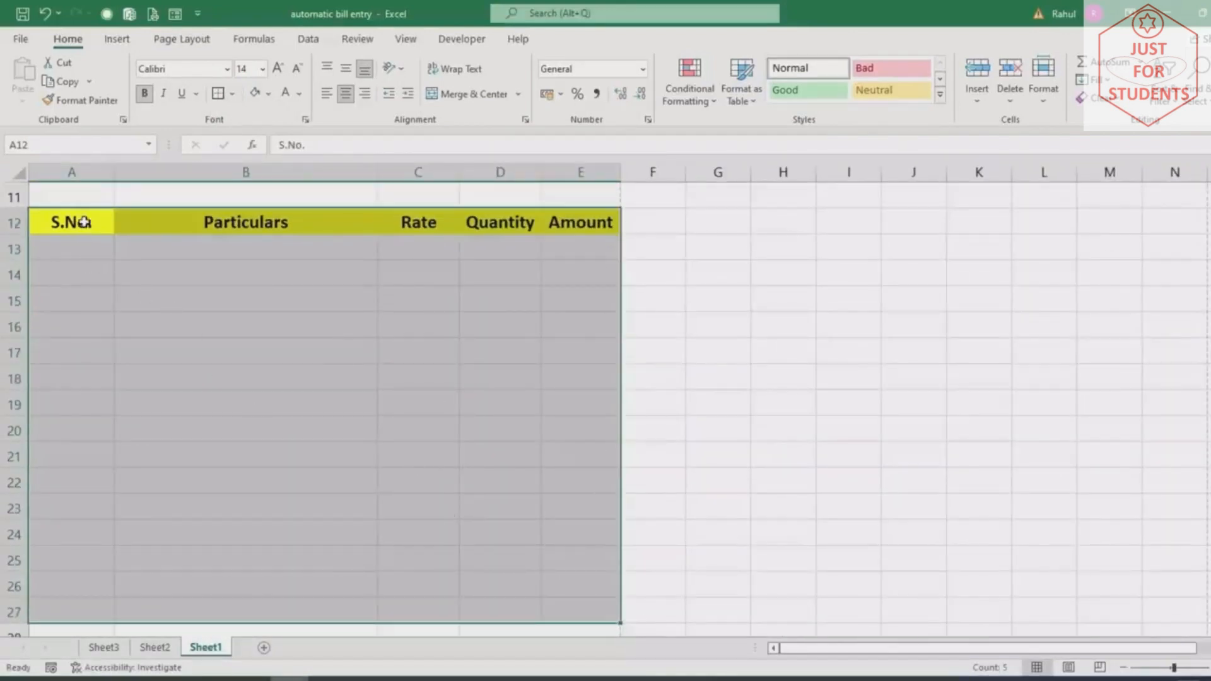
# Give each table column, A through E from row 12 to 27, its own outside border
pyautogui.moveTo(84, 222); pyautogui.dragTo(73, 606)
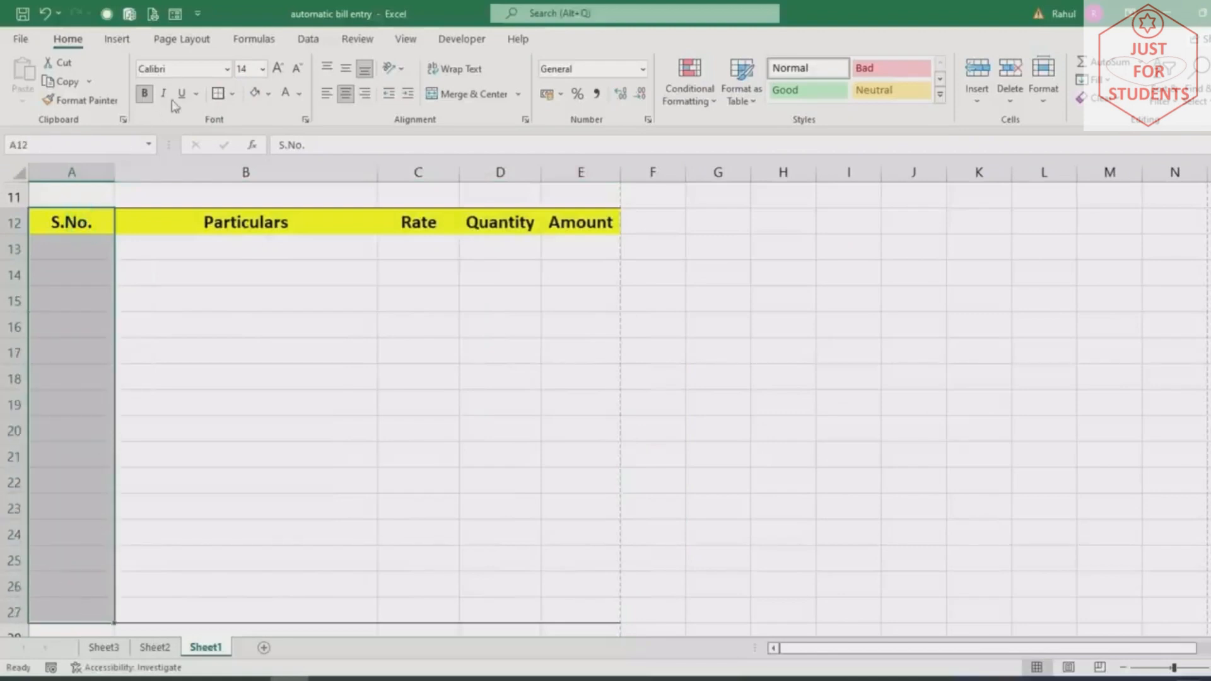
pyautogui.moveTo(213, 222); pyautogui.dragTo(220, 604)
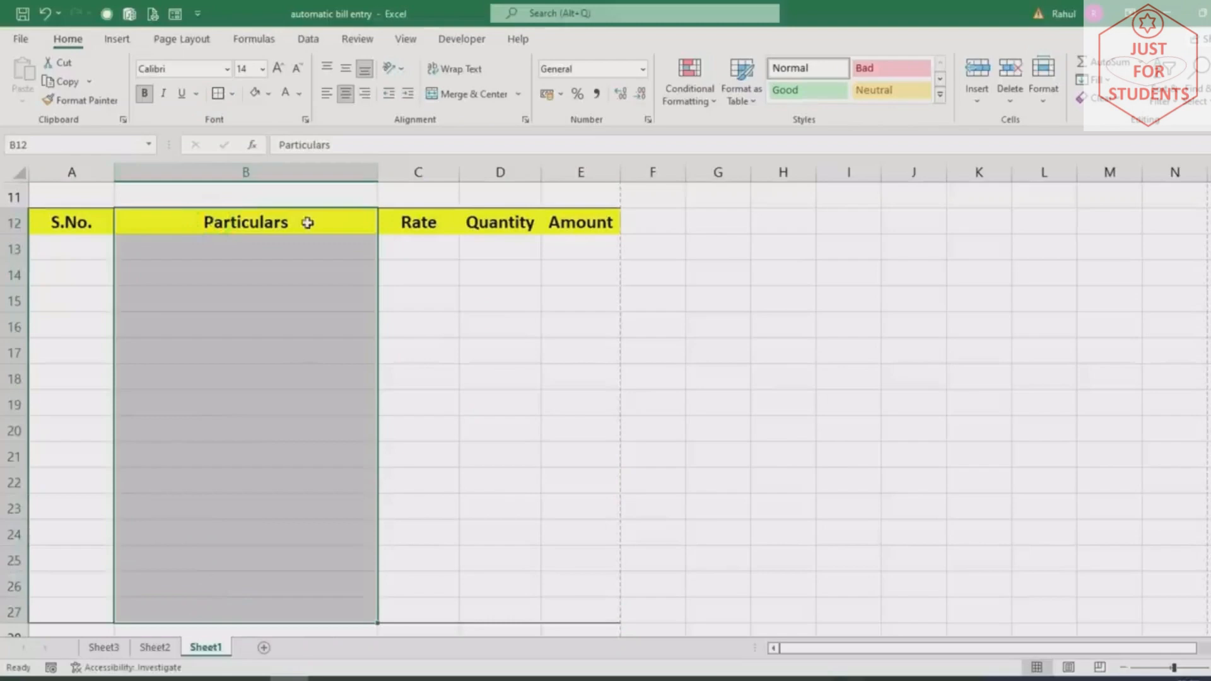
pyautogui.click(218, 95)
pyautogui.moveTo(394, 222); pyautogui.dragTo(413, 616)
pyautogui.click(219, 95)
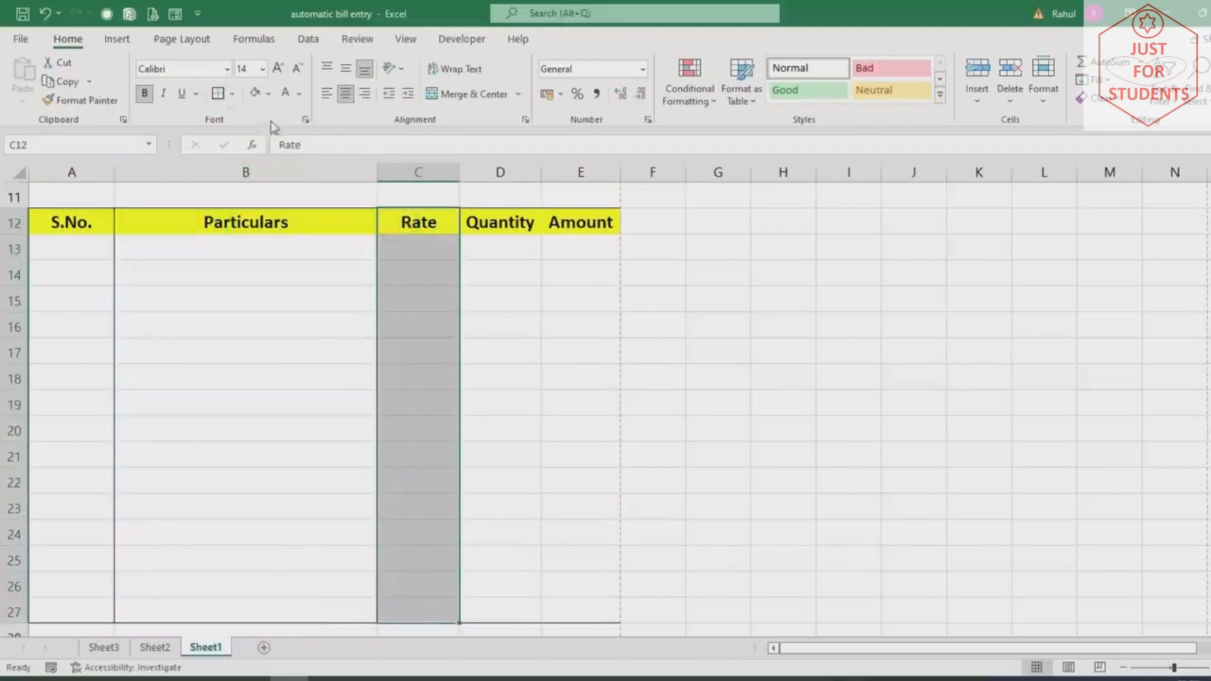
pyautogui.moveTo(505, 223); pyautogui.dragTo(510, 613)
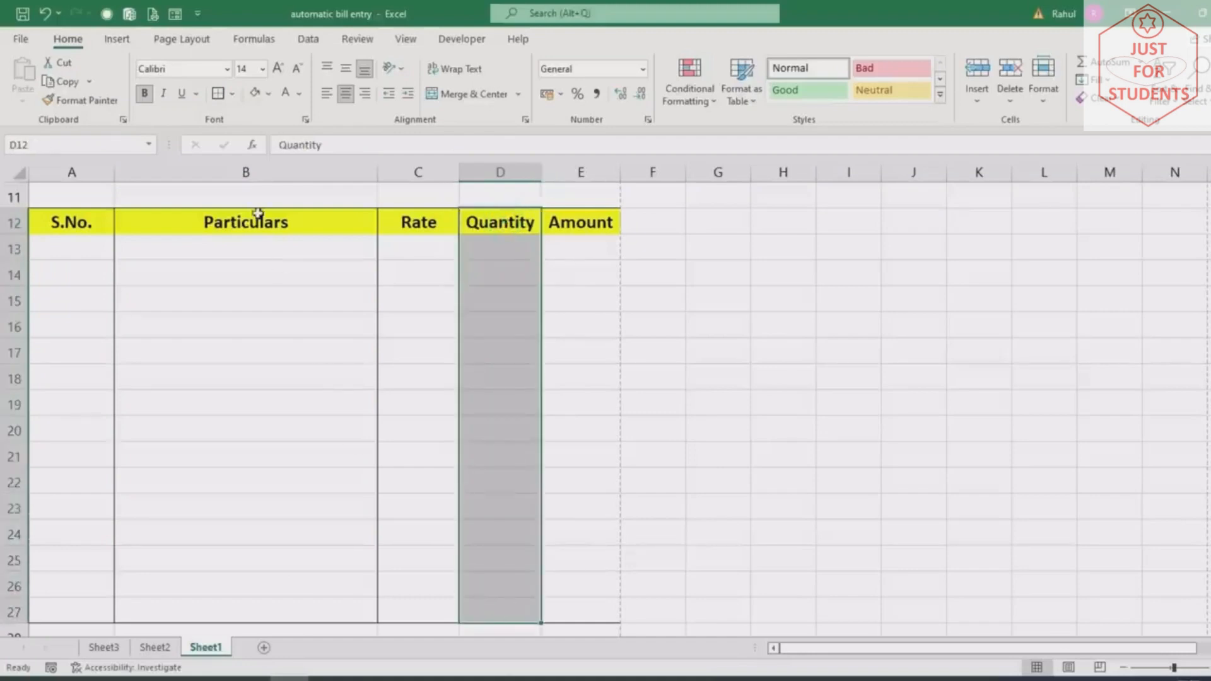
pyautogui.click(217, 94)
pyautogui.click(587, 232)
pyautogui.moveTo(587, 237); pyautogui.dragTo(585, 609)
pyautogui.click(218, 94)
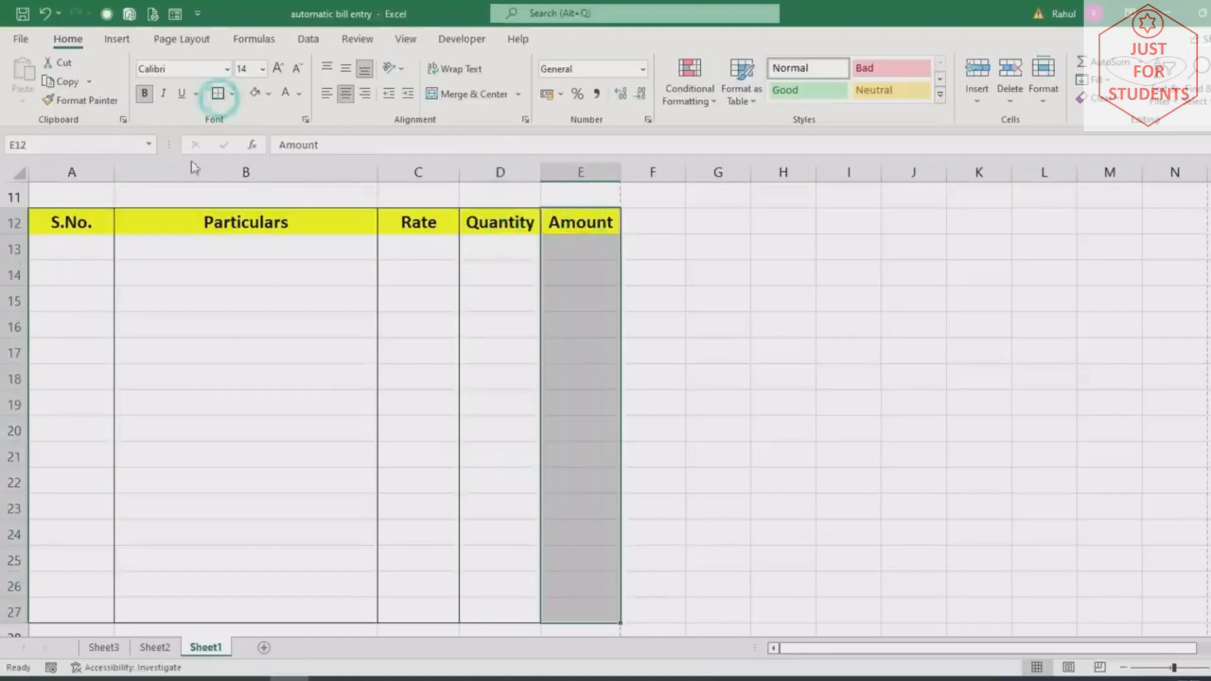
# Apply All Borders to the header row A12:E12
pyautogui.moveTo(69, 218); pyautogui.dragTo(574, 219)
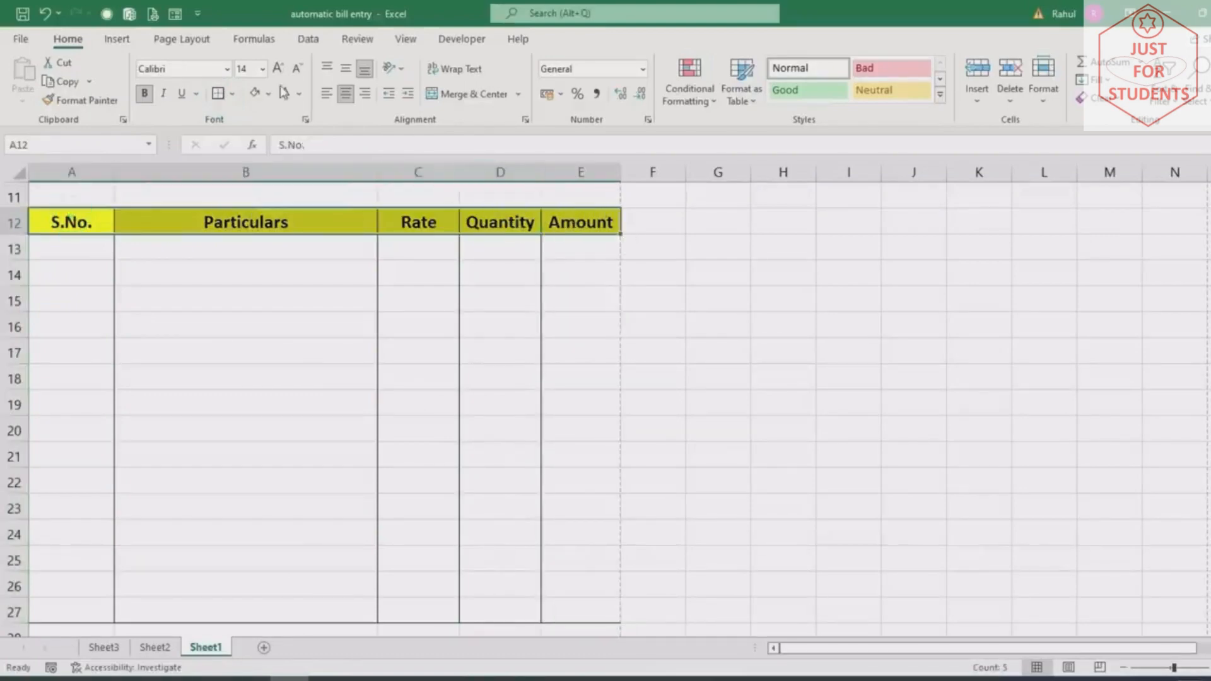
pyautogui.click(233, 93)
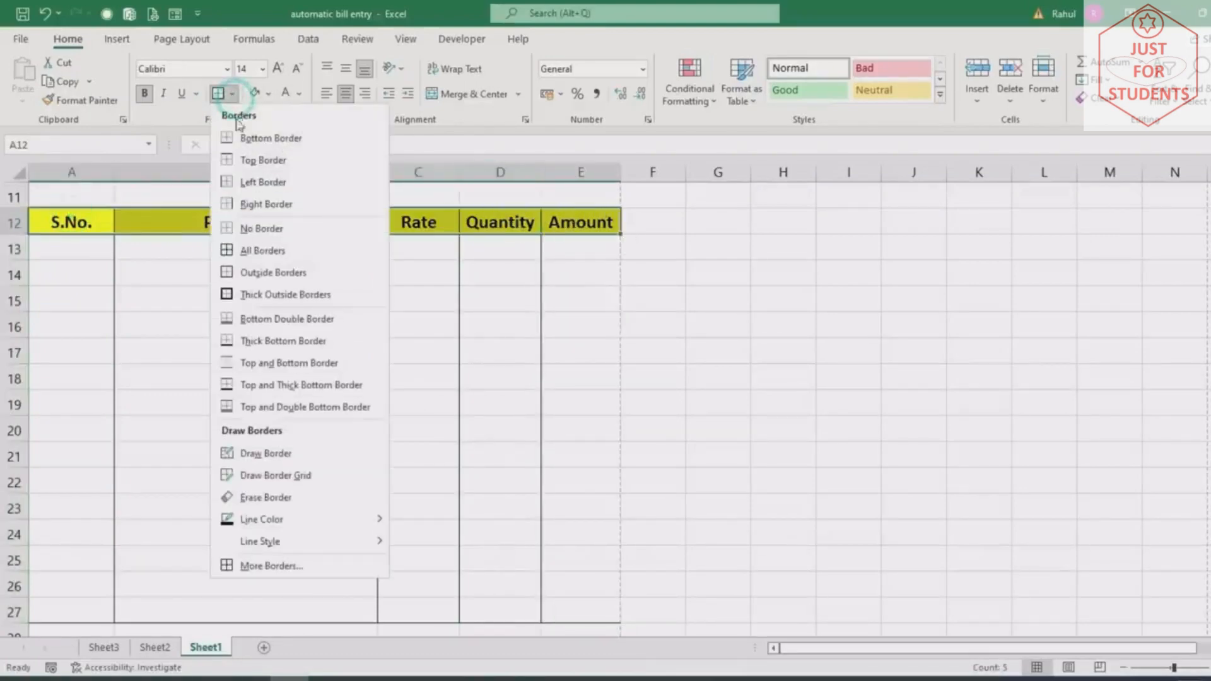
pyautogui.click(257, 251)
pyautogui.click(718, 405)
pyautogui.scroll(-6, 406, 419)
pyautogui.scroll(1, 399, 313)
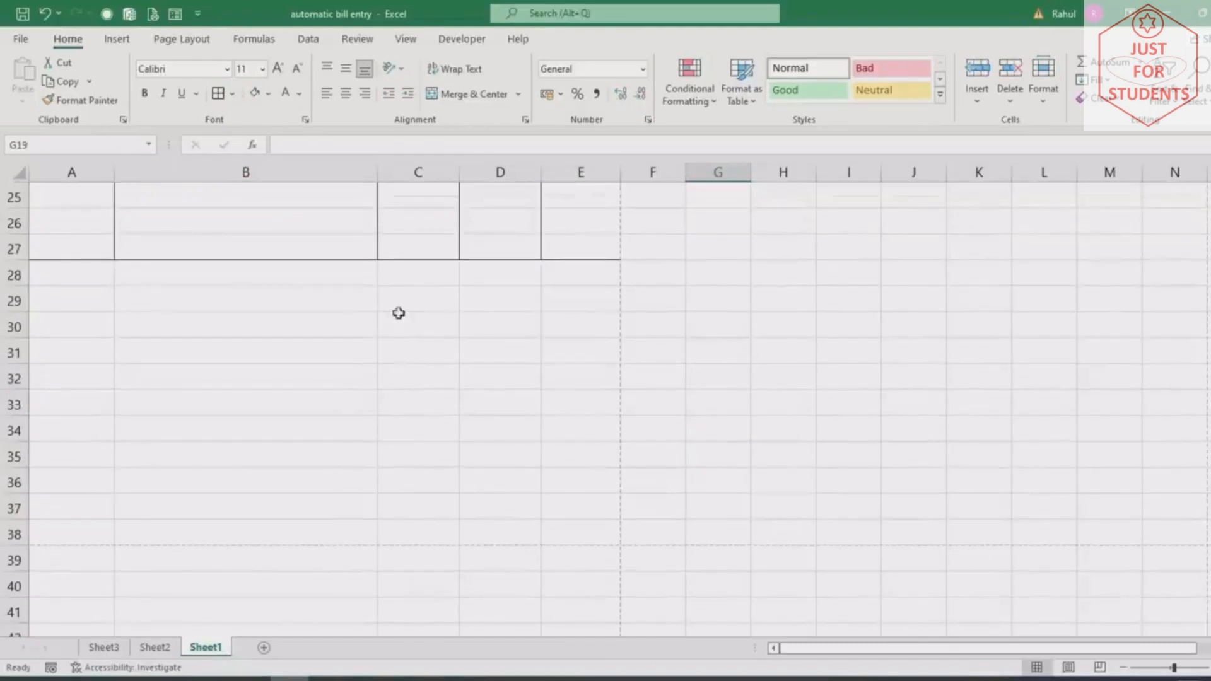
pyautogui.click(397, 272)
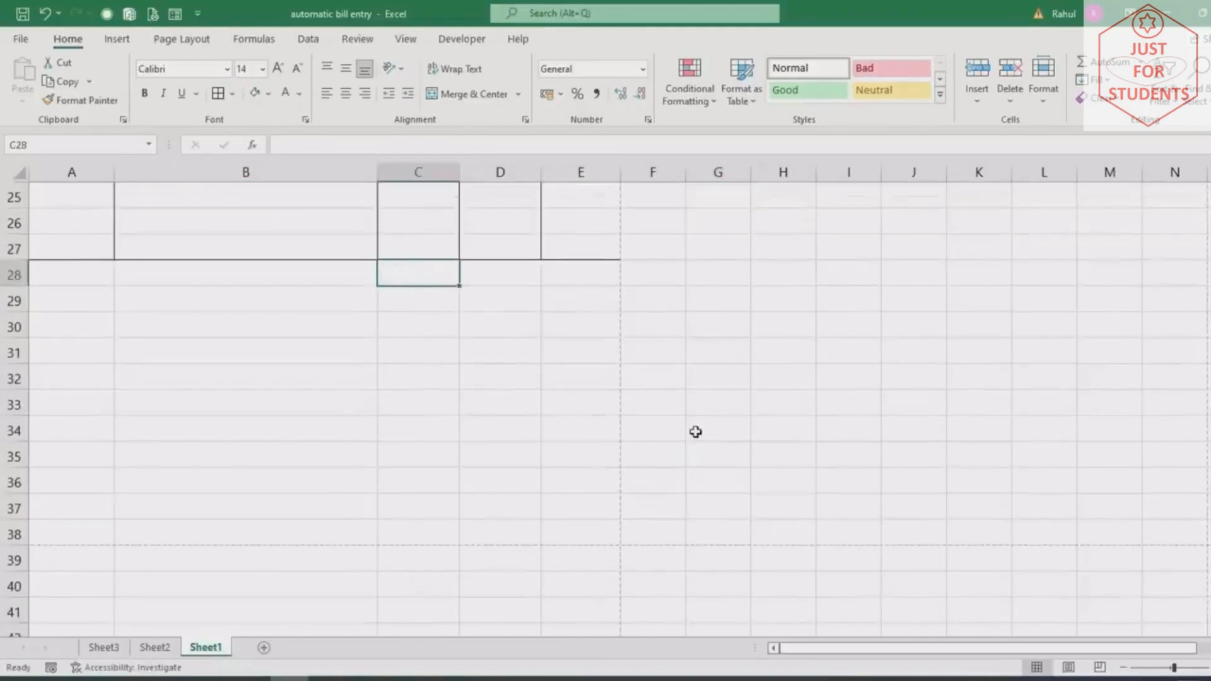
# Merge columns C and D across each row from 28 to 31 with Merge Across
pyautogui.scroll(6, 695, 430)
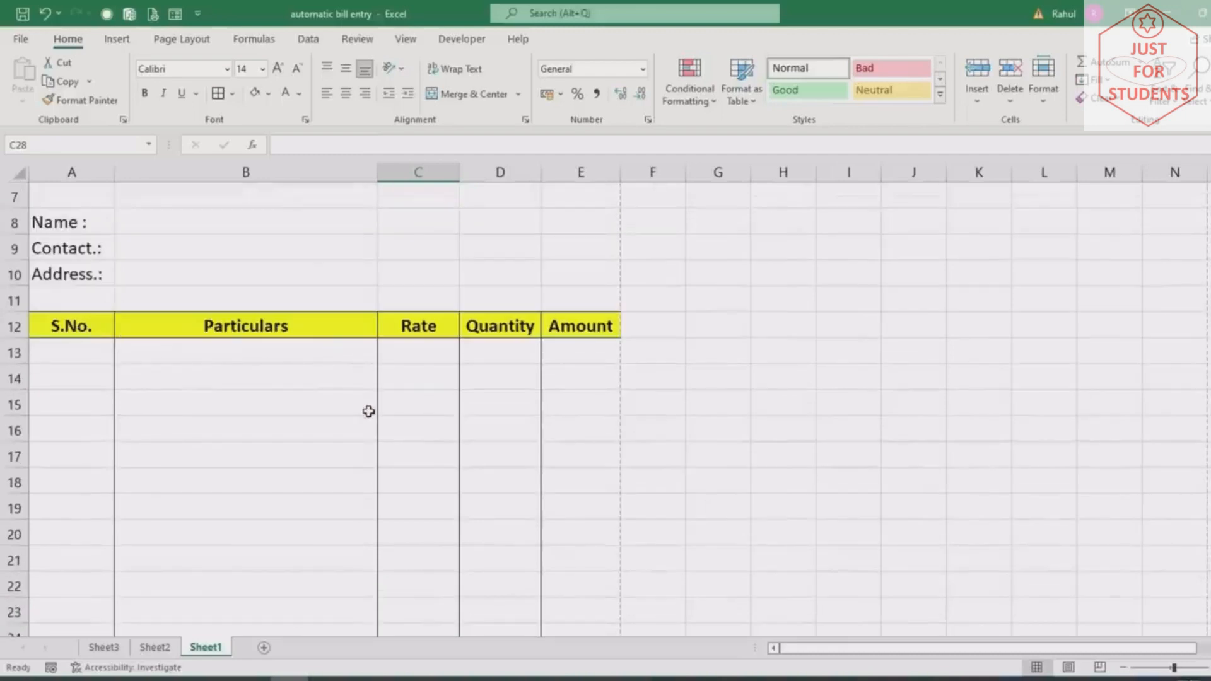
pyautogui.scroll(-4, 546, 366)
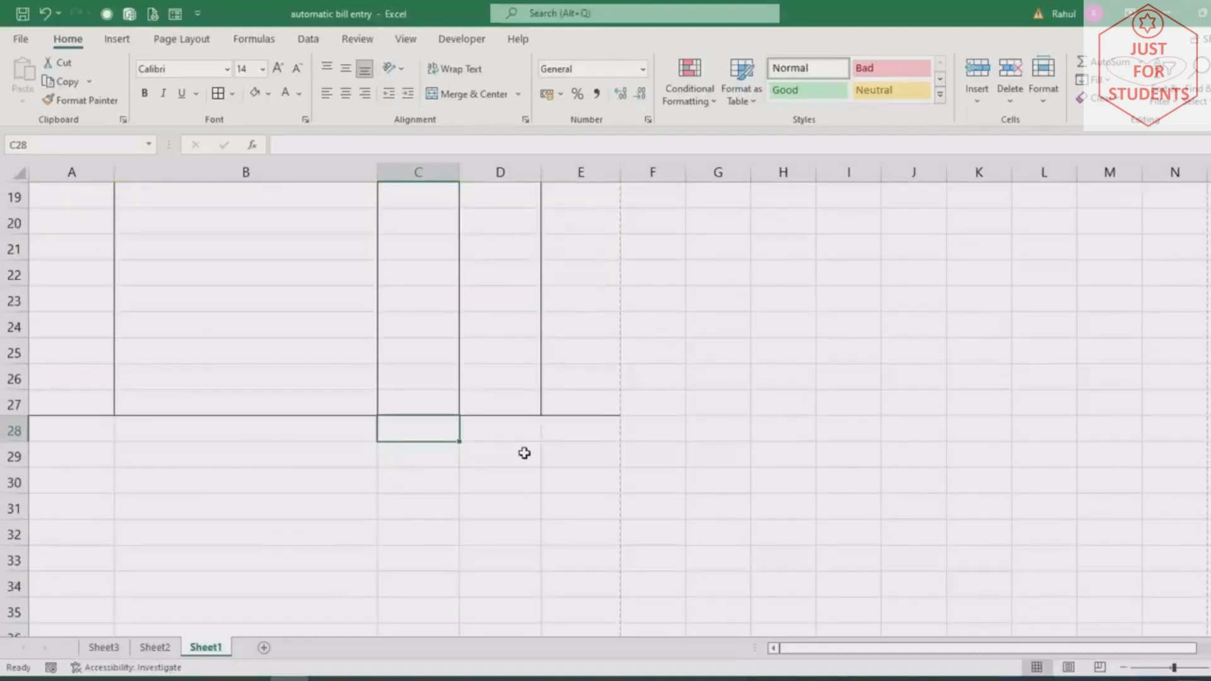
pyautogui.moveTo(392, 459); pyautogui.dragTo(505, 457)
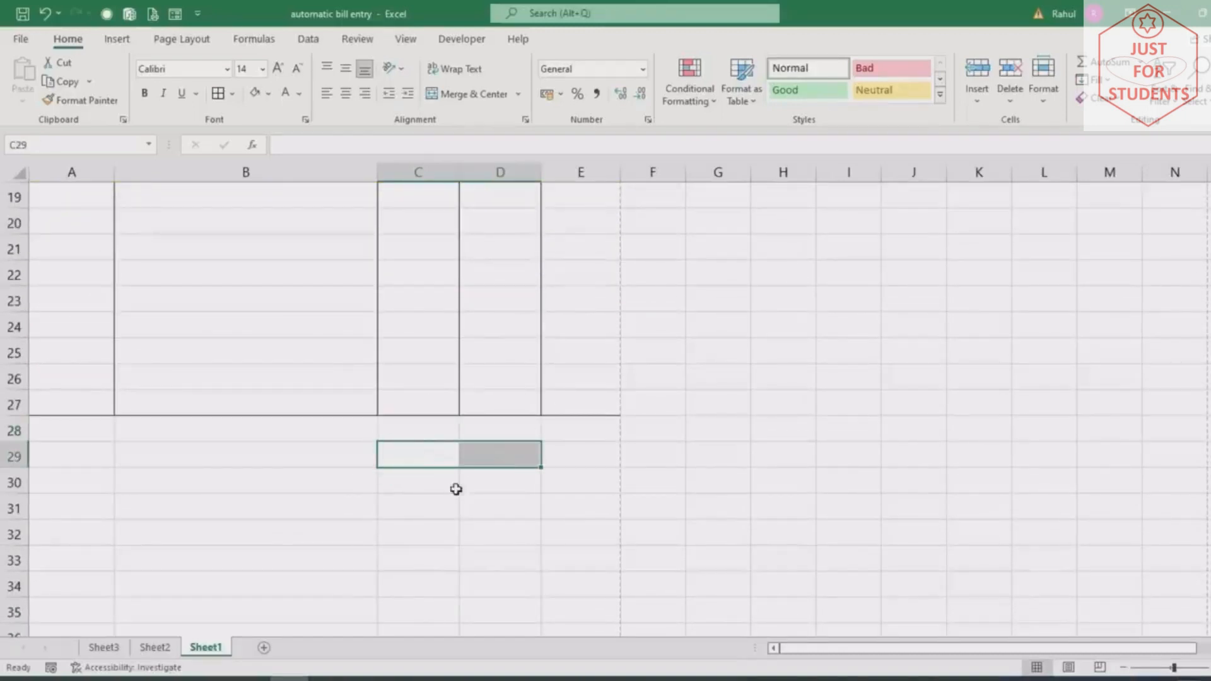
pyautogui.moveTo(416, 489); pyautogui.dragTo(486, 482)
pyautogui.moveTo(406, 514); pyautogui.dragTo(536, 515)
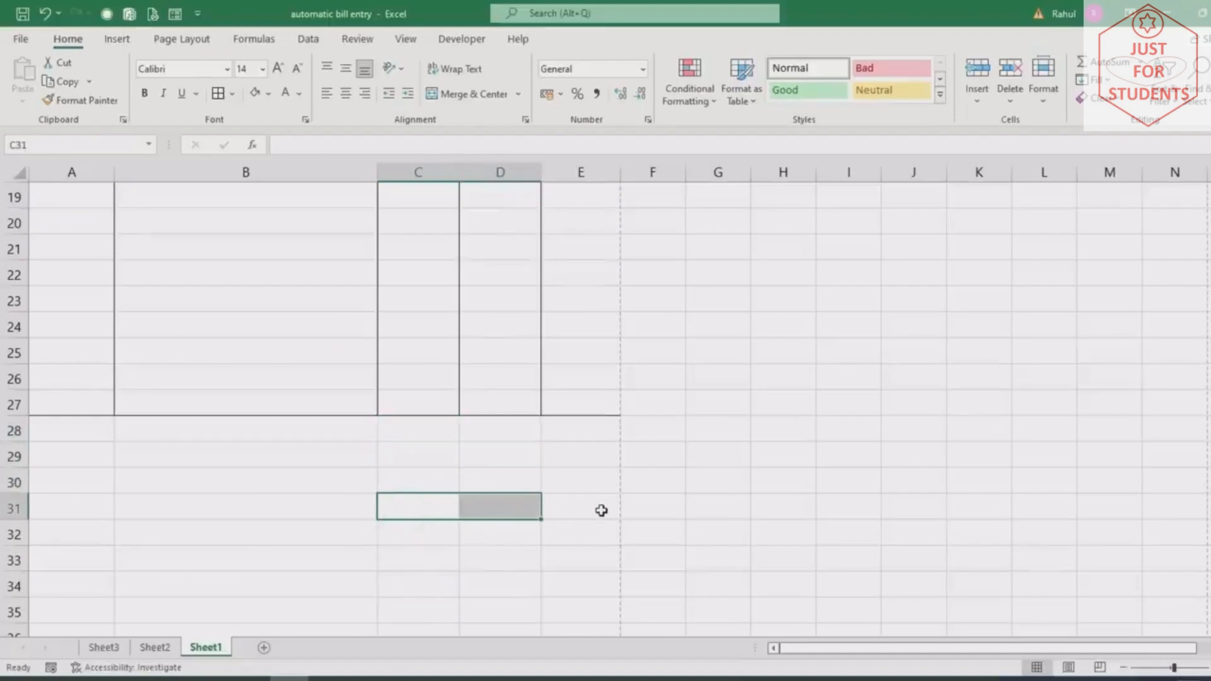
pyautogui.moveTo(400, 438); pyautogui.dragTo(493, 498)
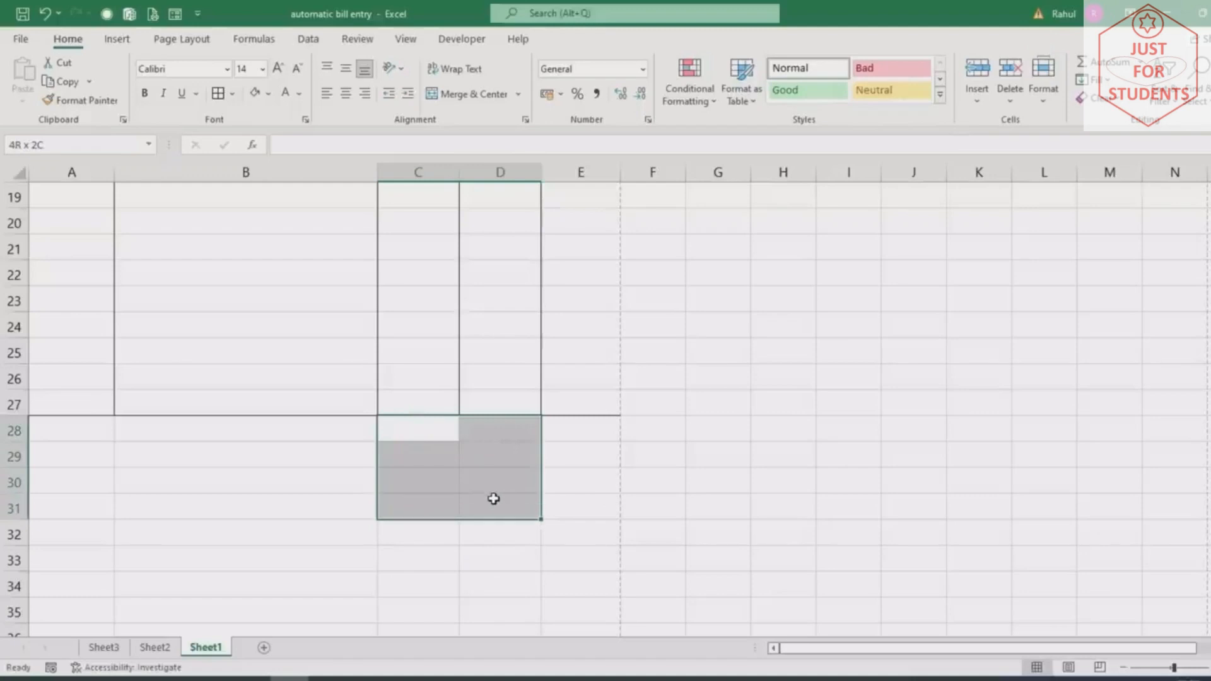
pyautogui.click(518, 93)
pyautogui.click(482, 137)
# Enter Total Amount, SGST, CGST and Grand Total down cells C28 to C31
pyautogui.click(435, 432)
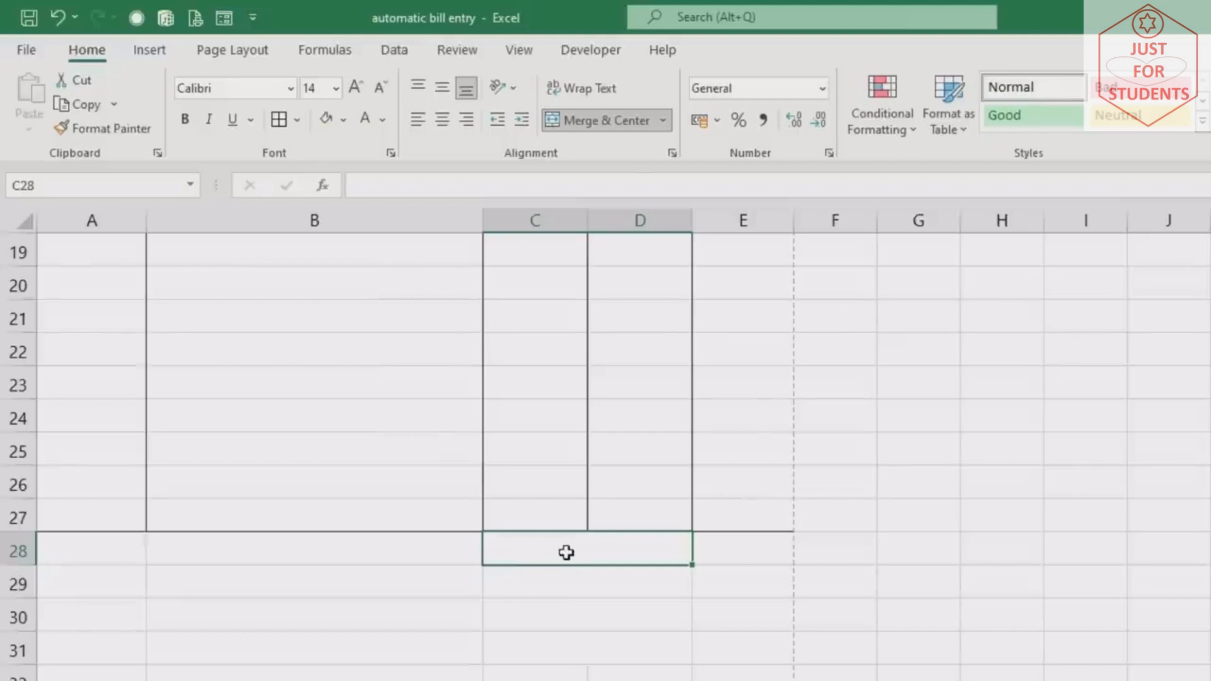
pyautogui.write('Total Amount')
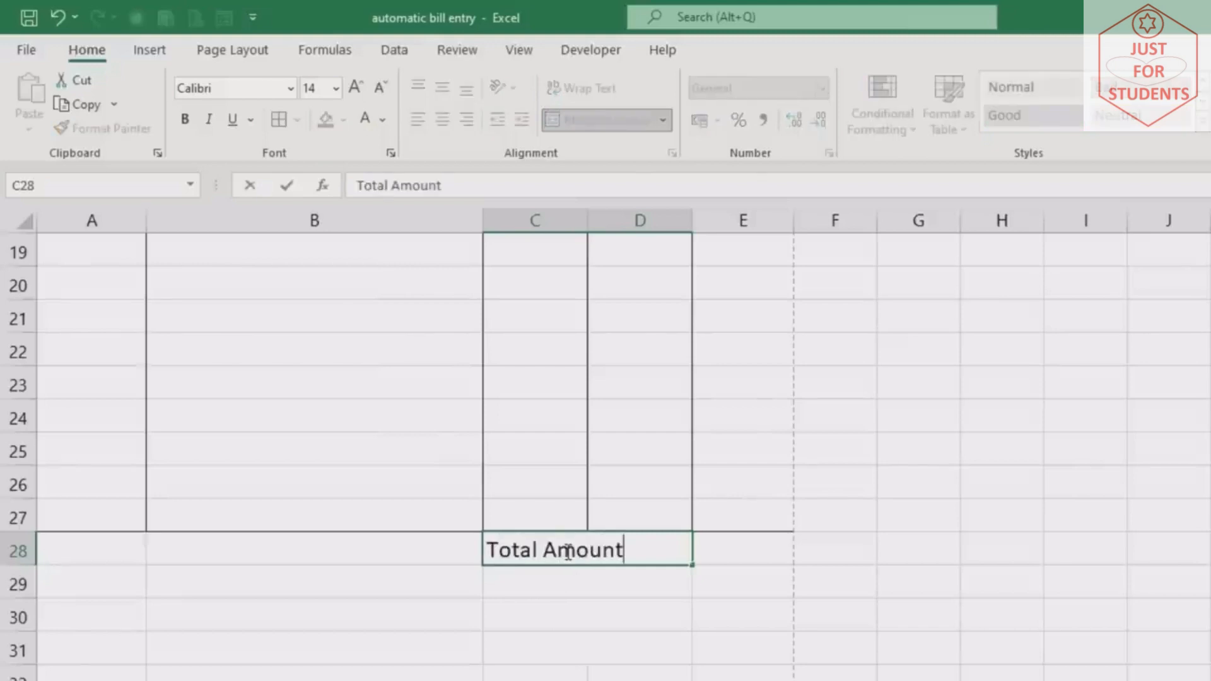
pyautogui.press('Return')
pyautogui.write('SGST')
pyautogui.press('Return')
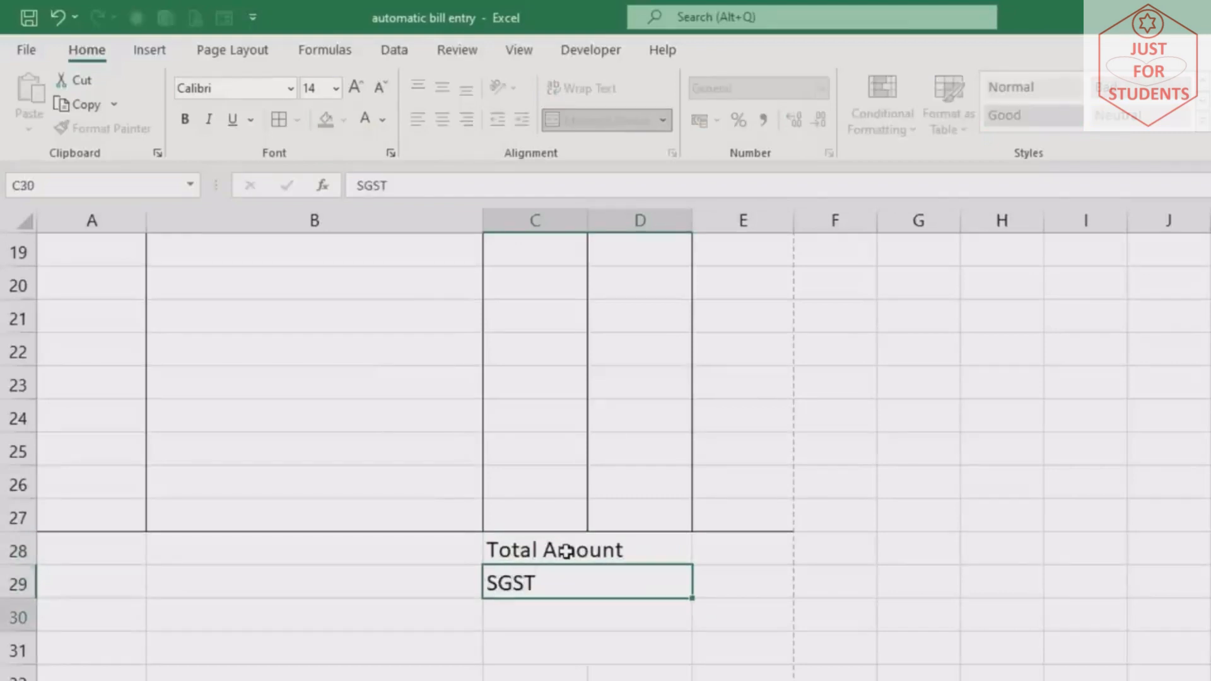
pyautogui.write('CGST')
pyautogui.press('Return')
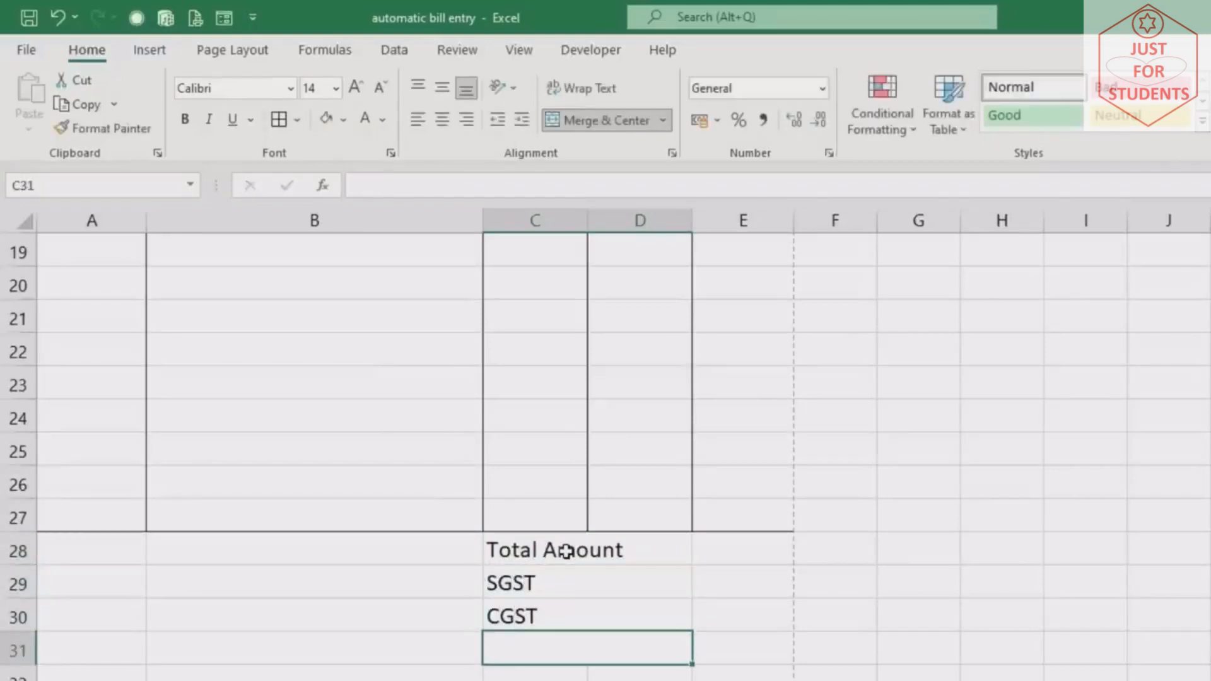
pyautogui.write('Grand')
pyautogui.write('Total')
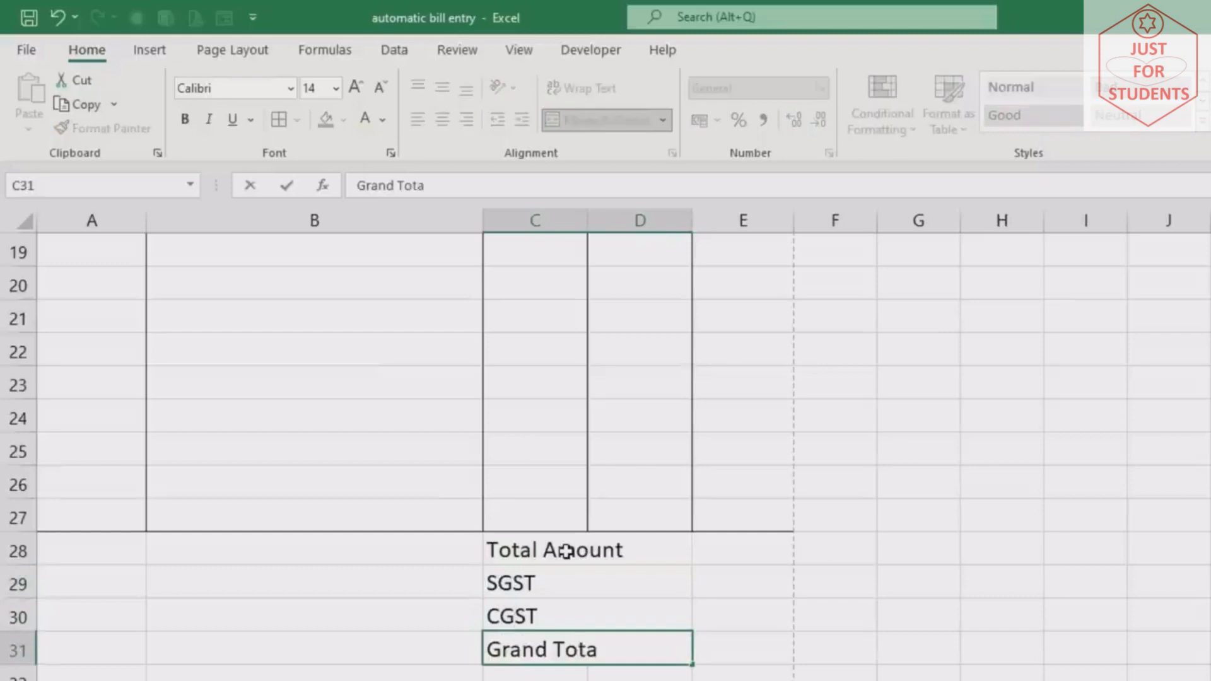
pyautogui.click(554, 583)
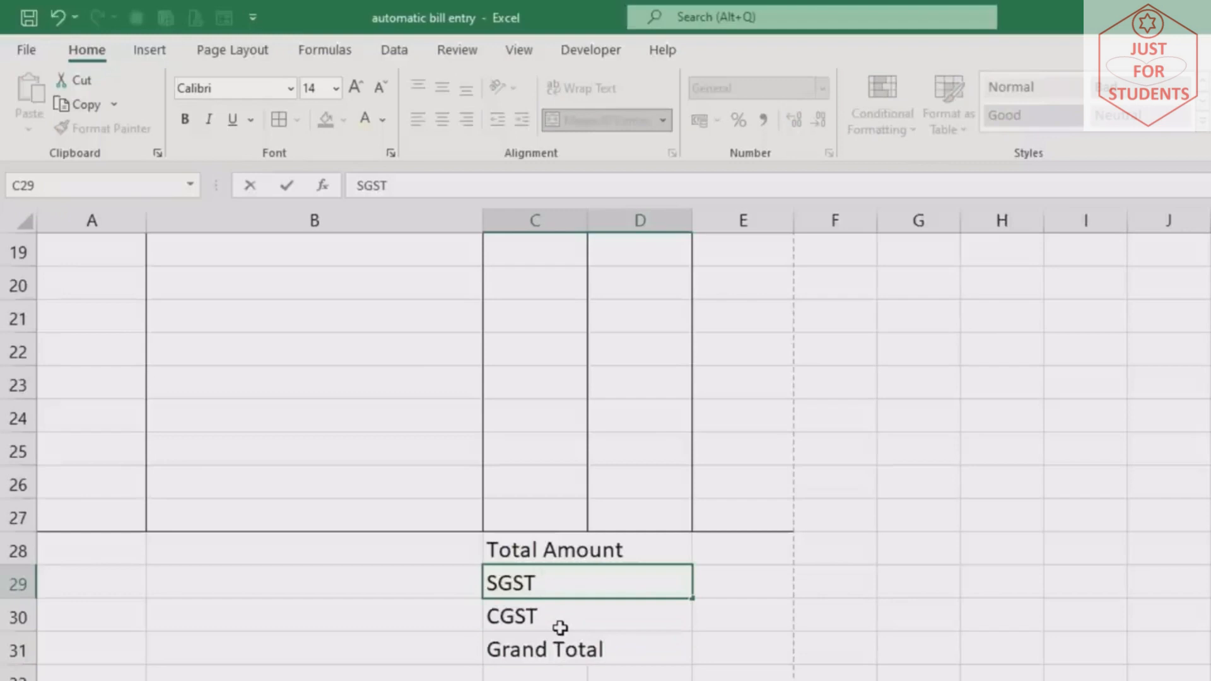
# Change the tax labels to SGST 9% and CGST 9%
pyautogui.write('9%')
pyautogui.press('Return')
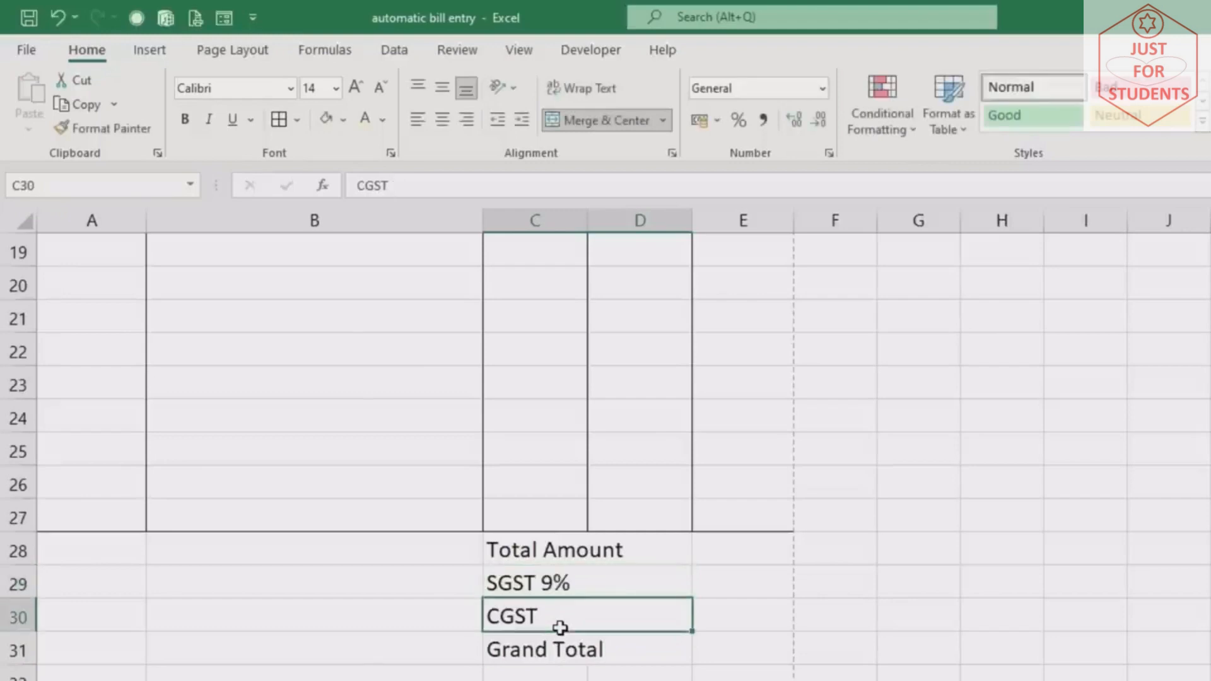
pyautogui.doubleClick(560, 628)
pyautogui.write('9%')
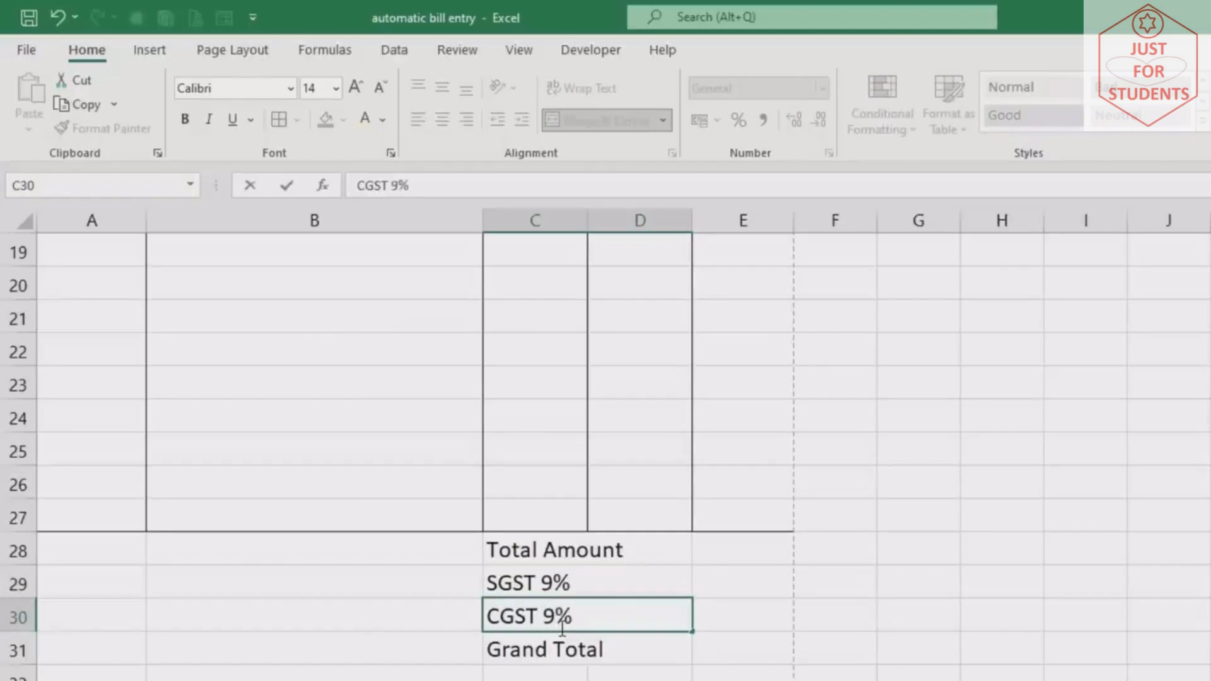
pyautogui.press('Return')
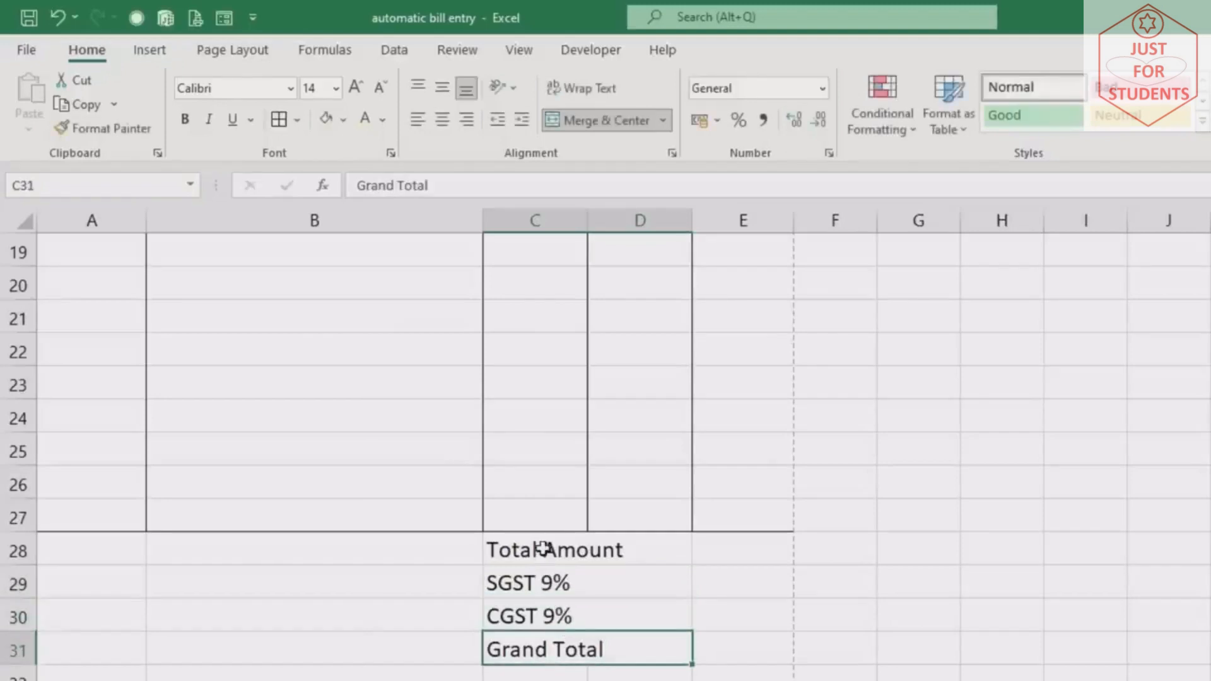
# Bold the totals labels and shade the Grand Total row through E31 light tan
pyautogui.moveTo(541, 549); pyautogui.dragTo(543, 650)
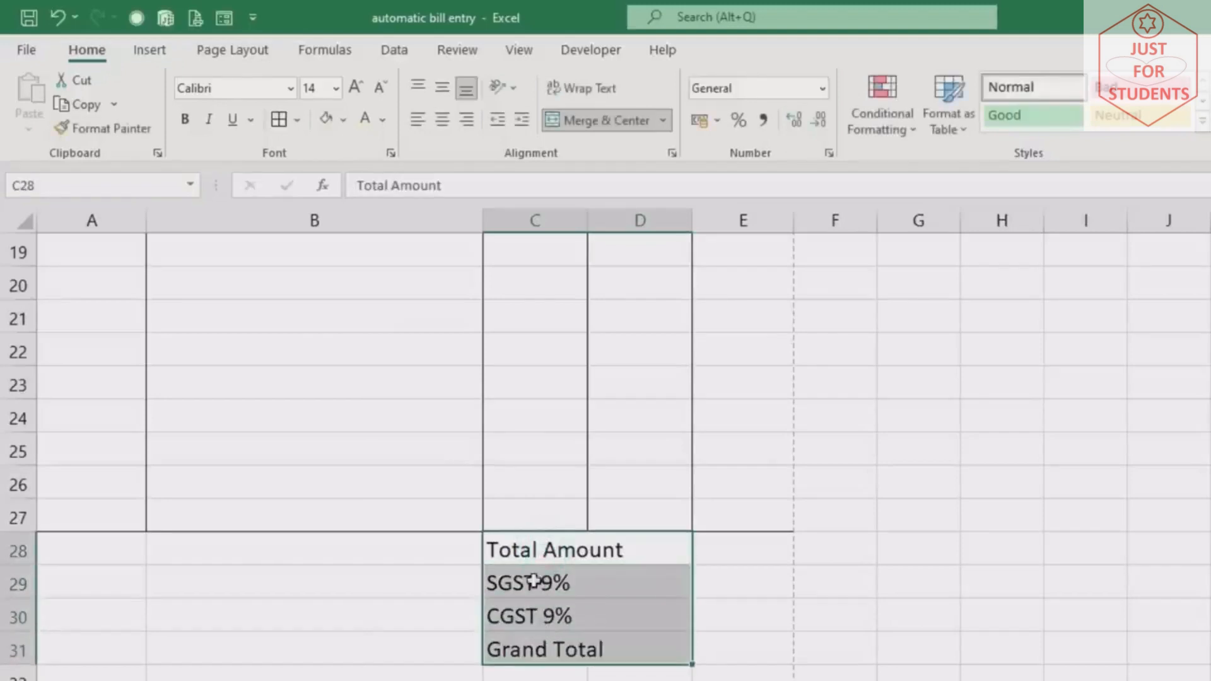
pyautogui.click(180, 125)
pyautogui.click(508, 656)
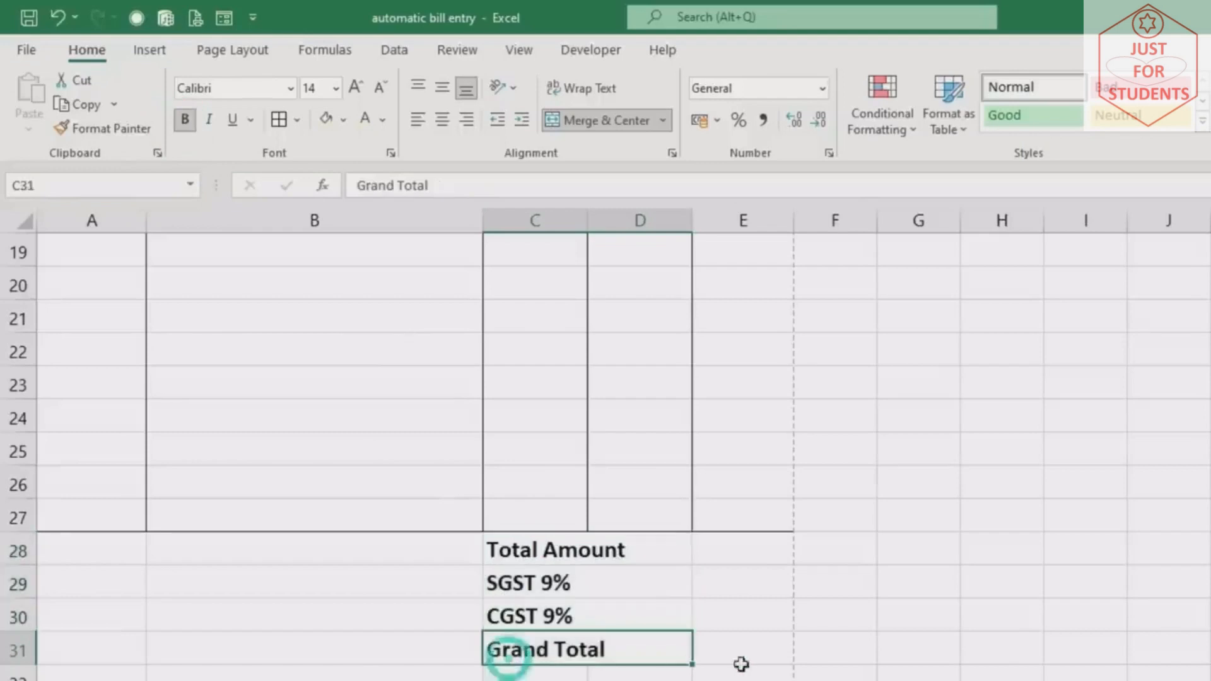
pyautogui.moveTo(741, 665); pyautogui.dragTo(762, 665)
pyautogui.click(325, 118)
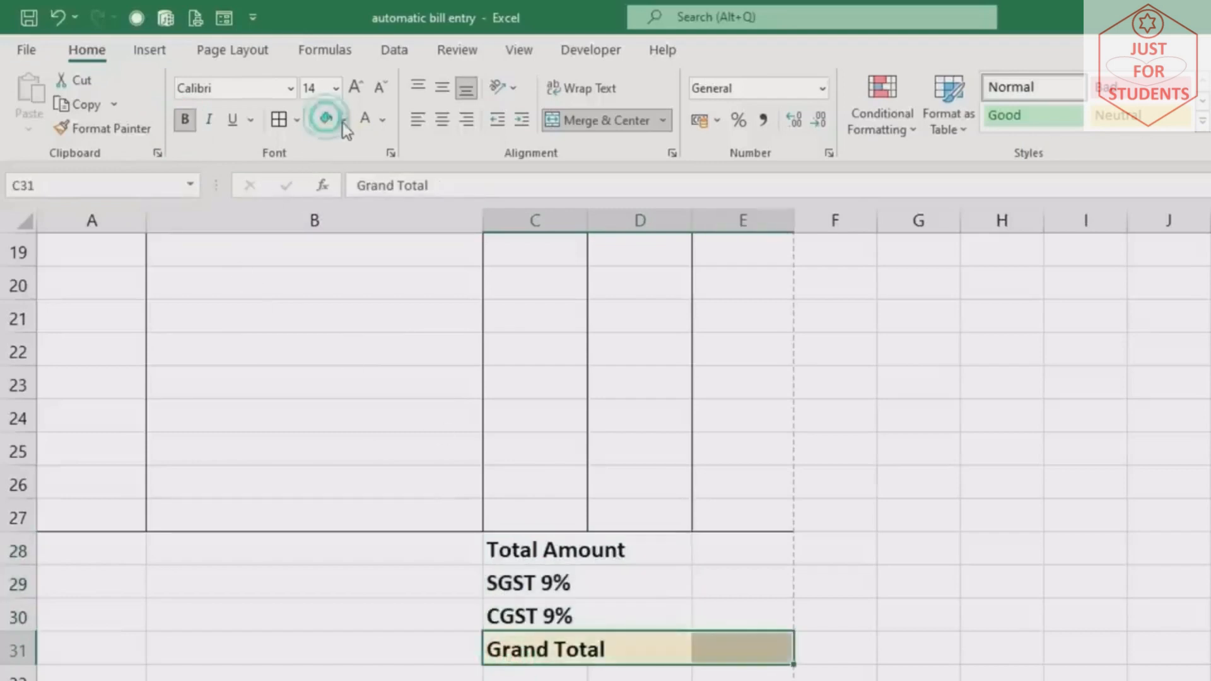
# Apply All Borders to the totals block C28:E31
pyautogui.click(544, 543)
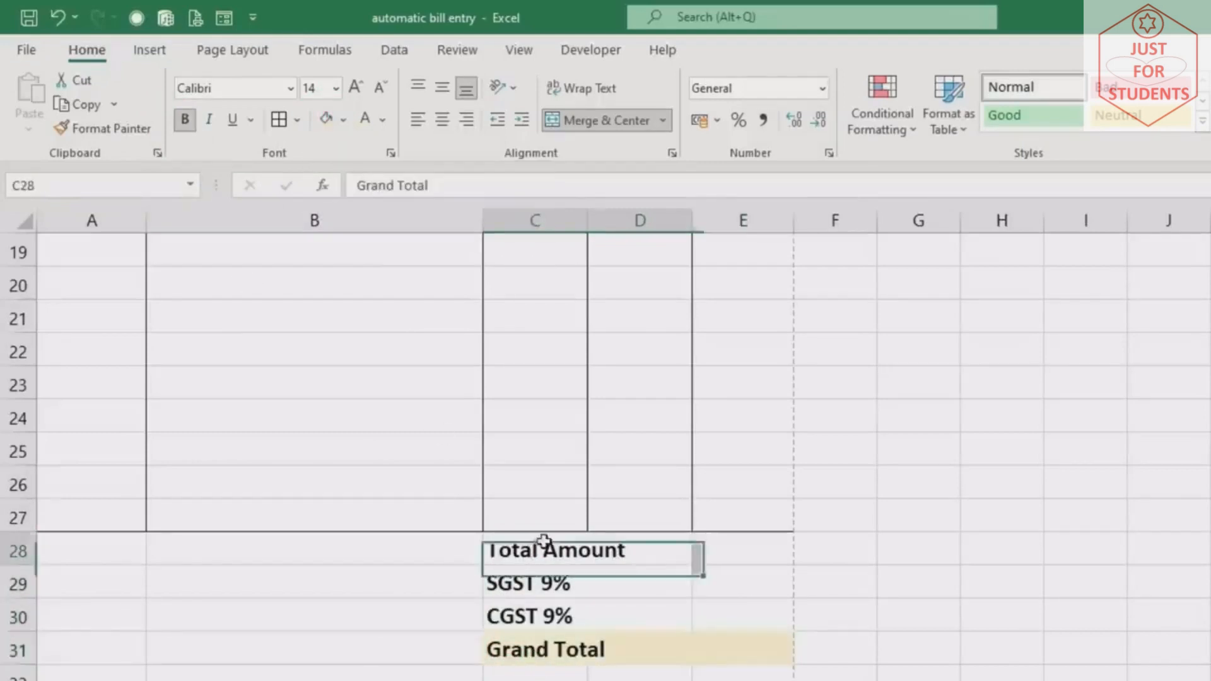
pyautogui.moveTo(544, 543); pyautogui.dragTo(733, 646)
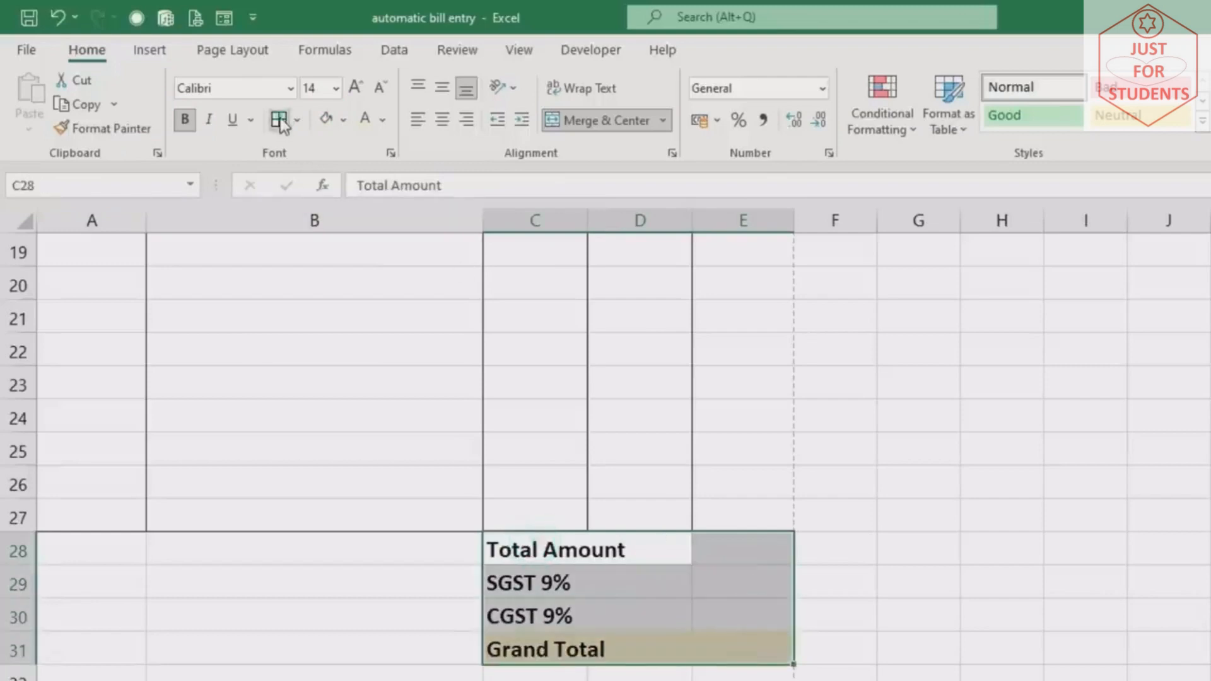
pyautogui.click(280, 120)
pyautogui.click(863, 617)
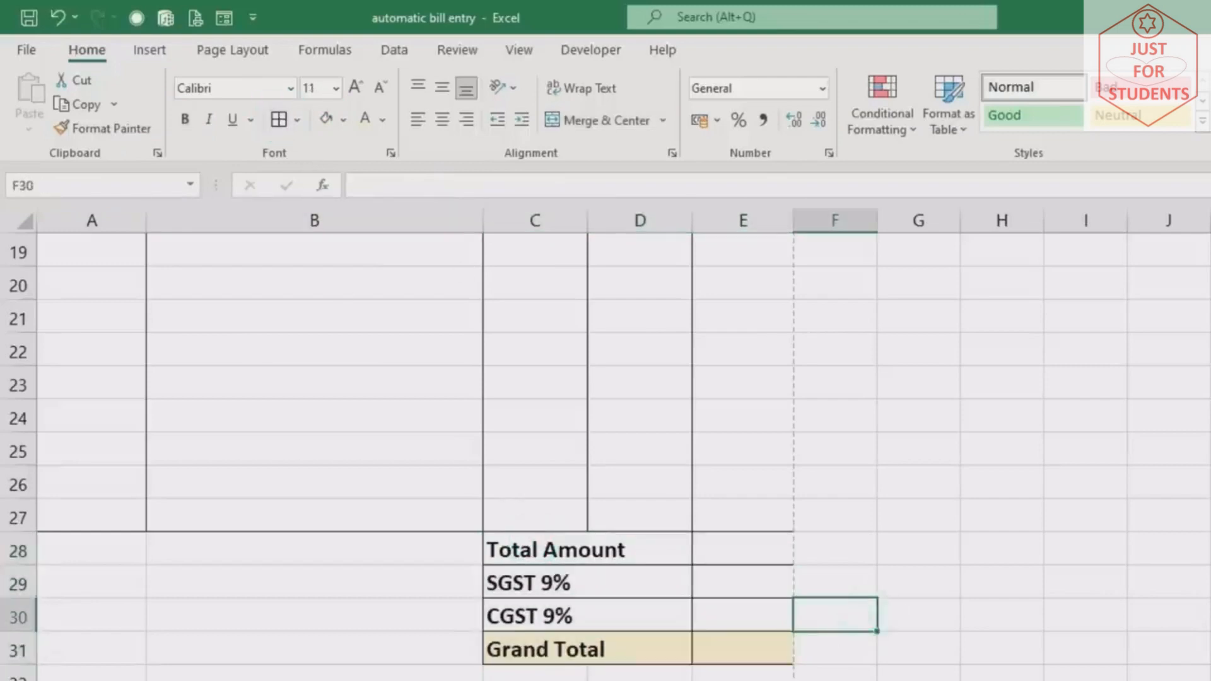
pyautogui.scroll(6, 606, 438)
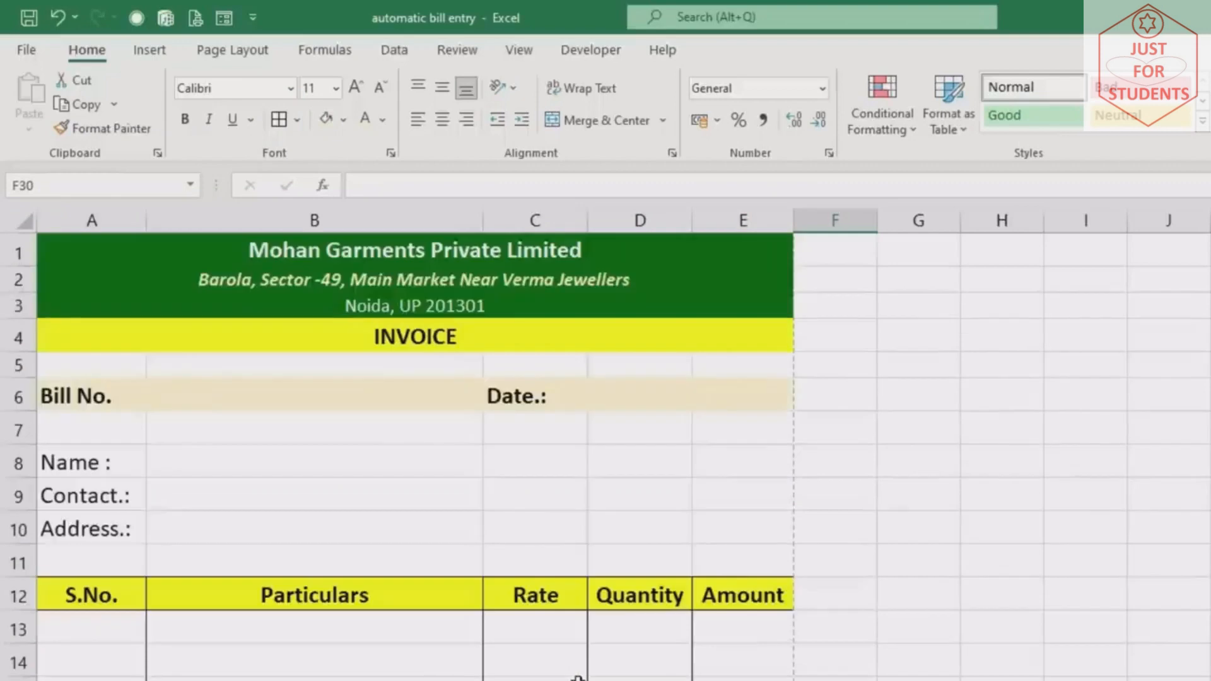
pyautogui.scroll(-7, 578, 678)
pyautogui.scroll(-1, 578, 678)
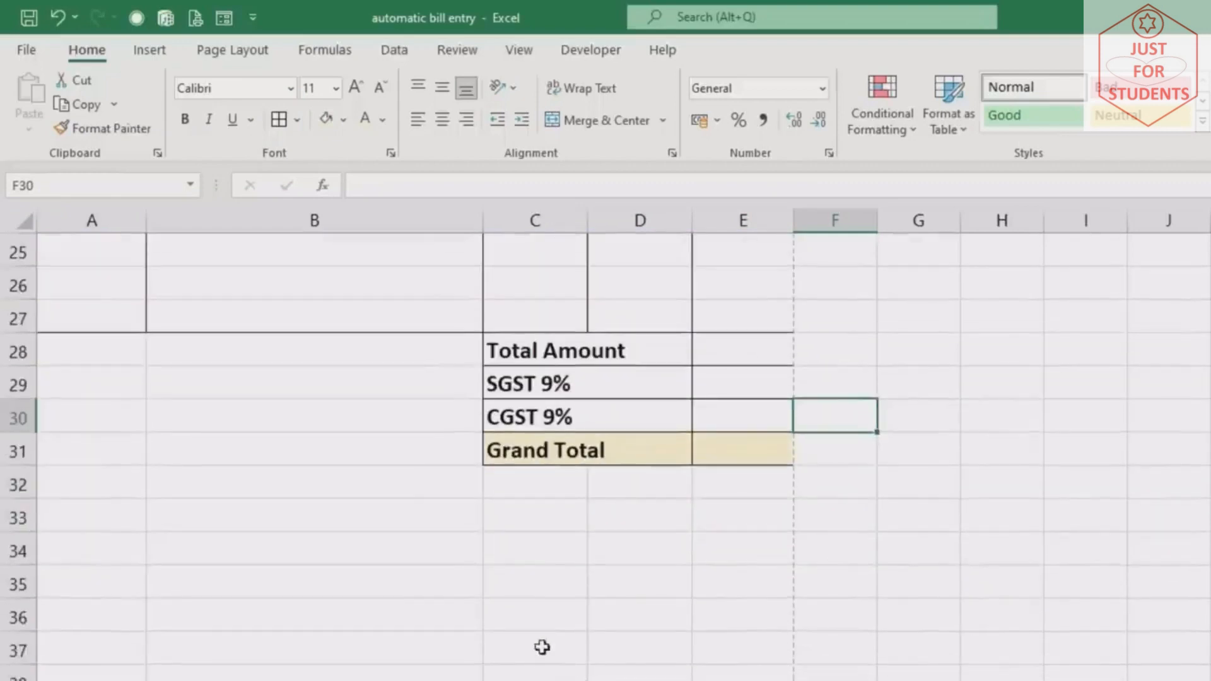
# Add 'Authorized Signatory' in merged C35:E35 and an underscore signature line in merged C34:E34
pyautogui.moveTo(517, 581); pyautogui.dragTo(767, 573)
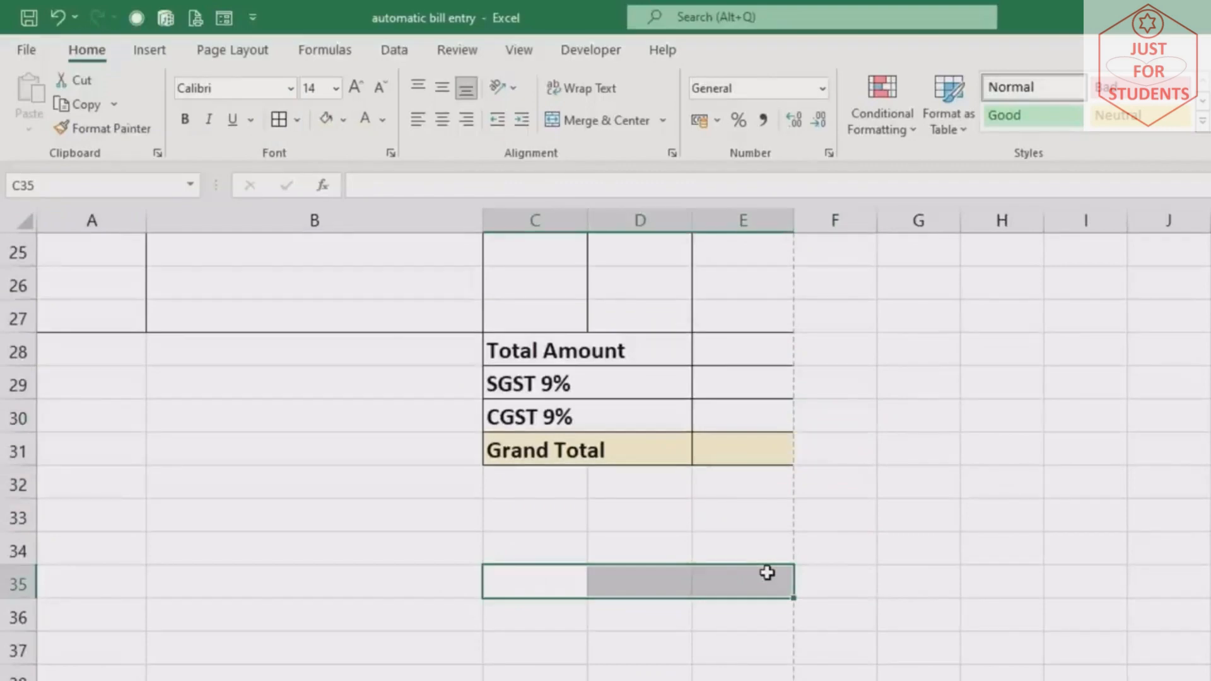
pyautogui.click(605, 120)
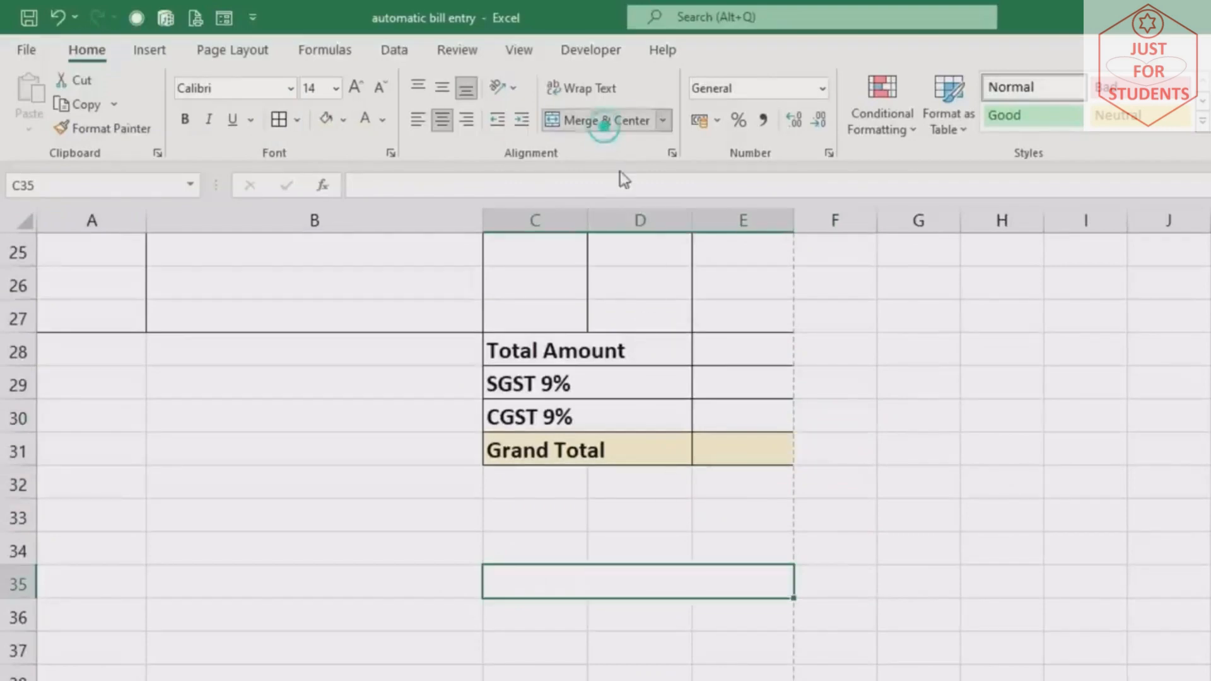
pyautogui.write('Aut')
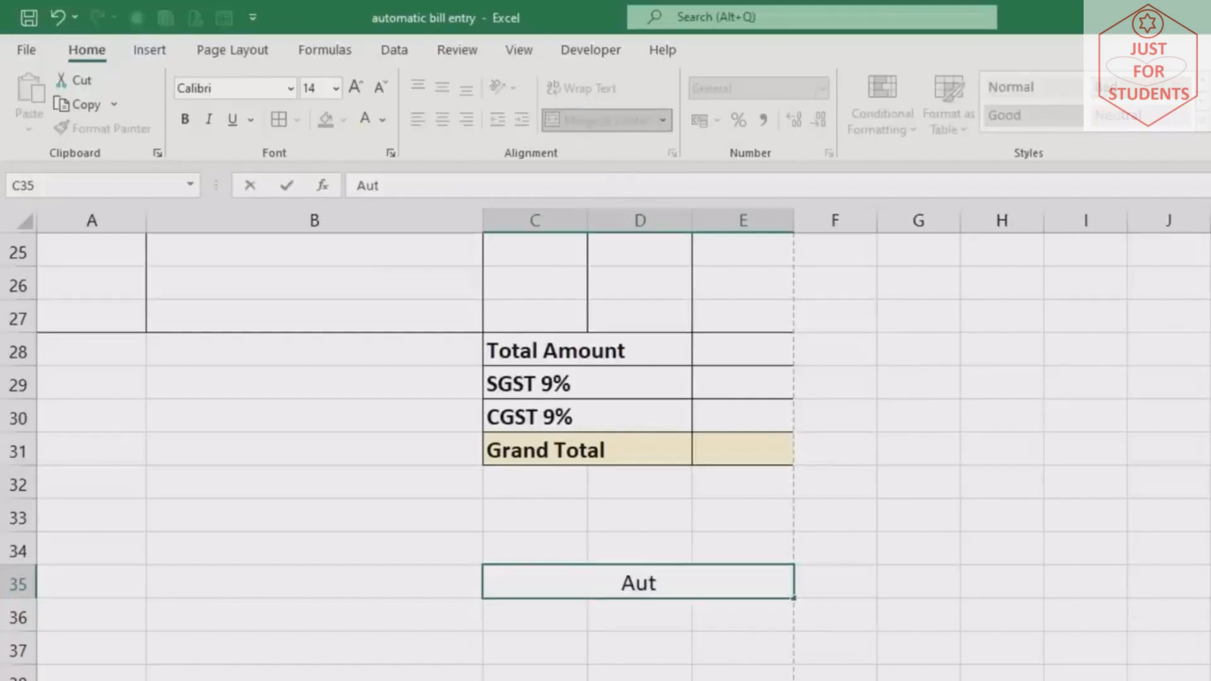
pyautogui.write('horized Signatory')
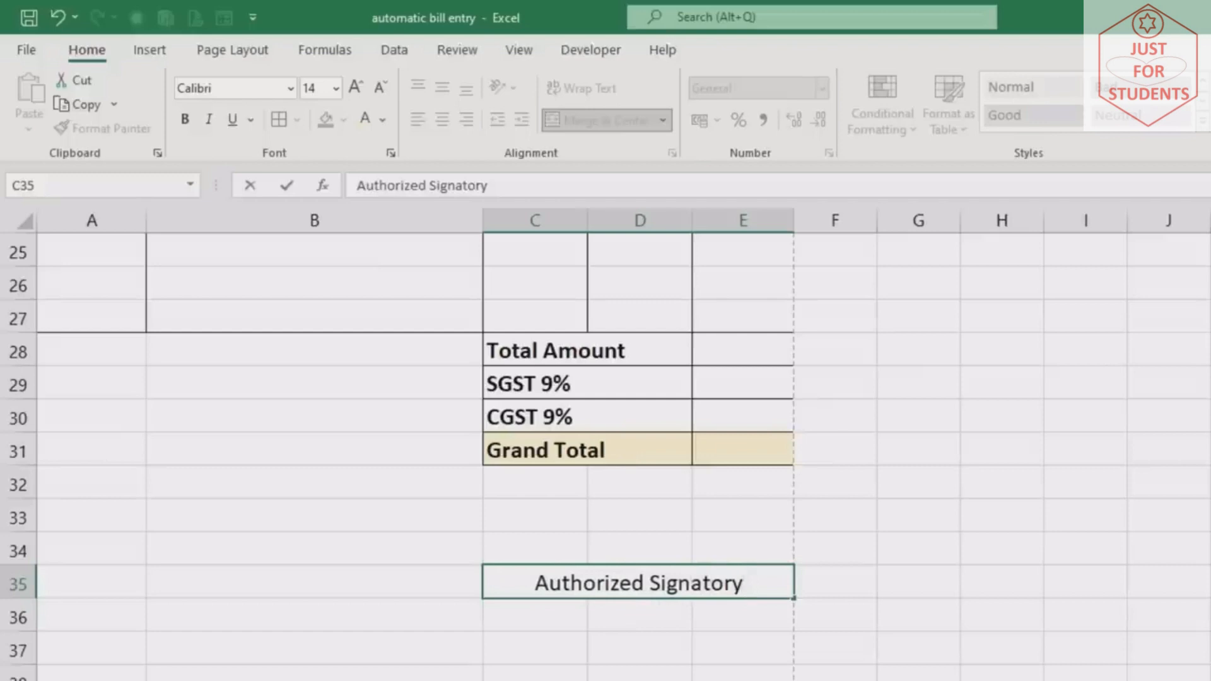
pyautogui.moveTo(540, 546); pyautogui.dragTo(724, 543)
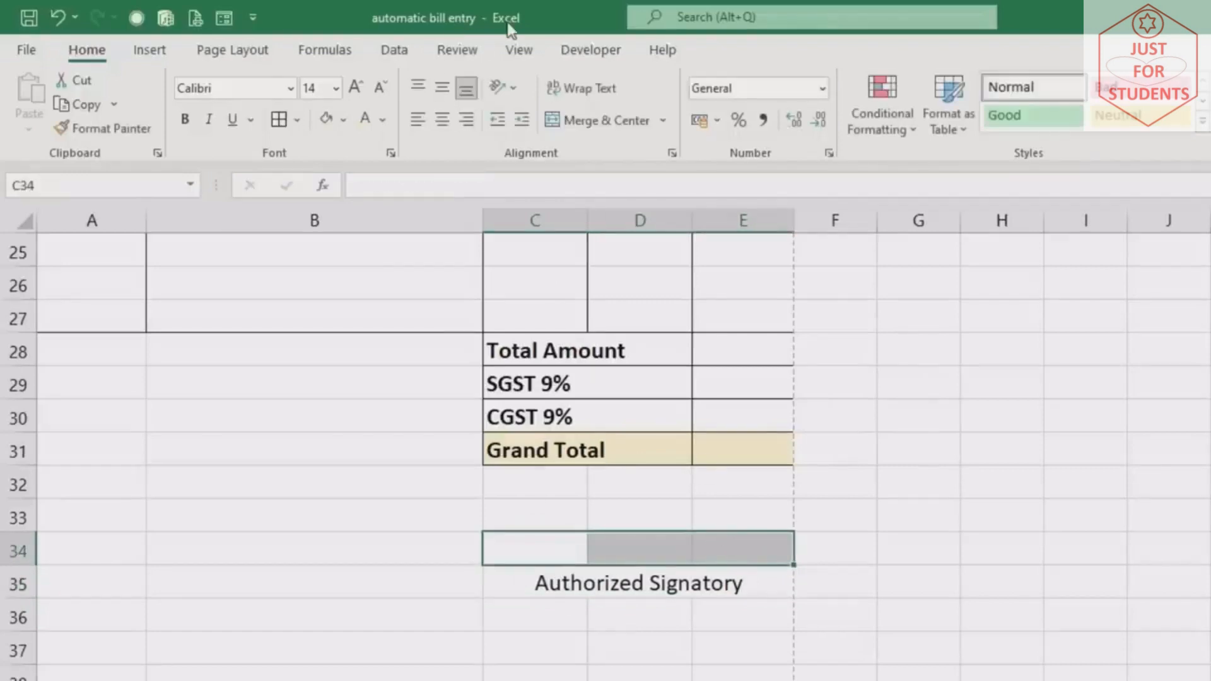
pyautogui.click(596, 126)
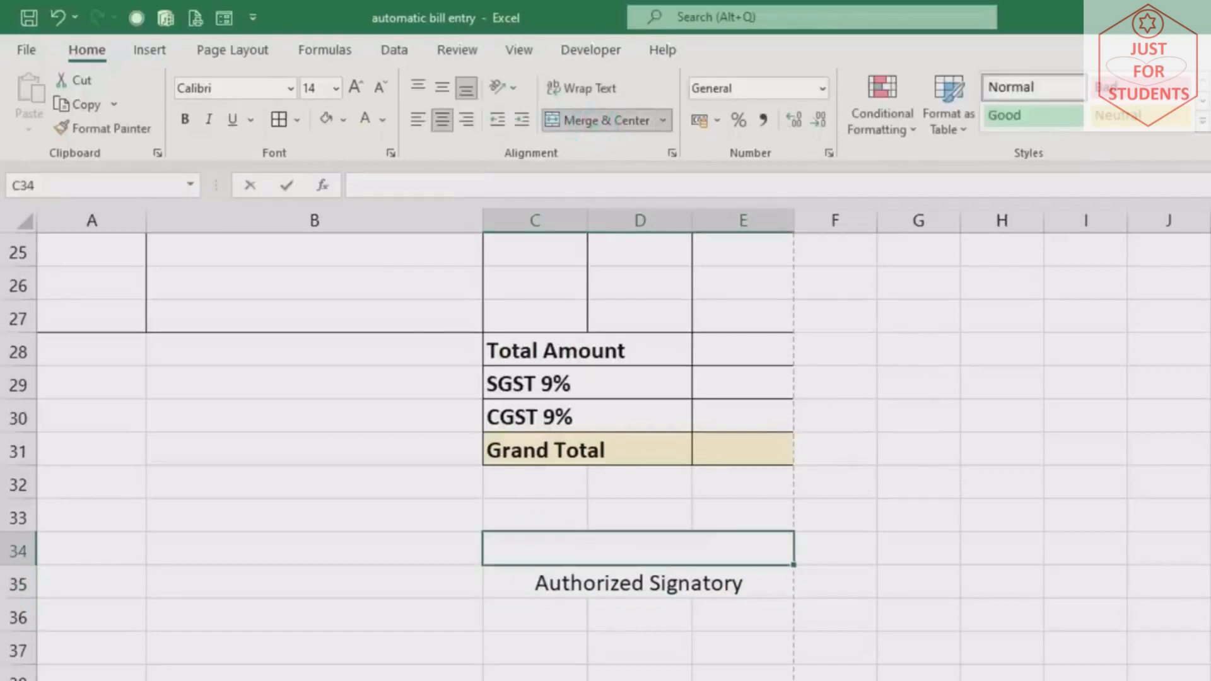
pyautogui.write('________________')
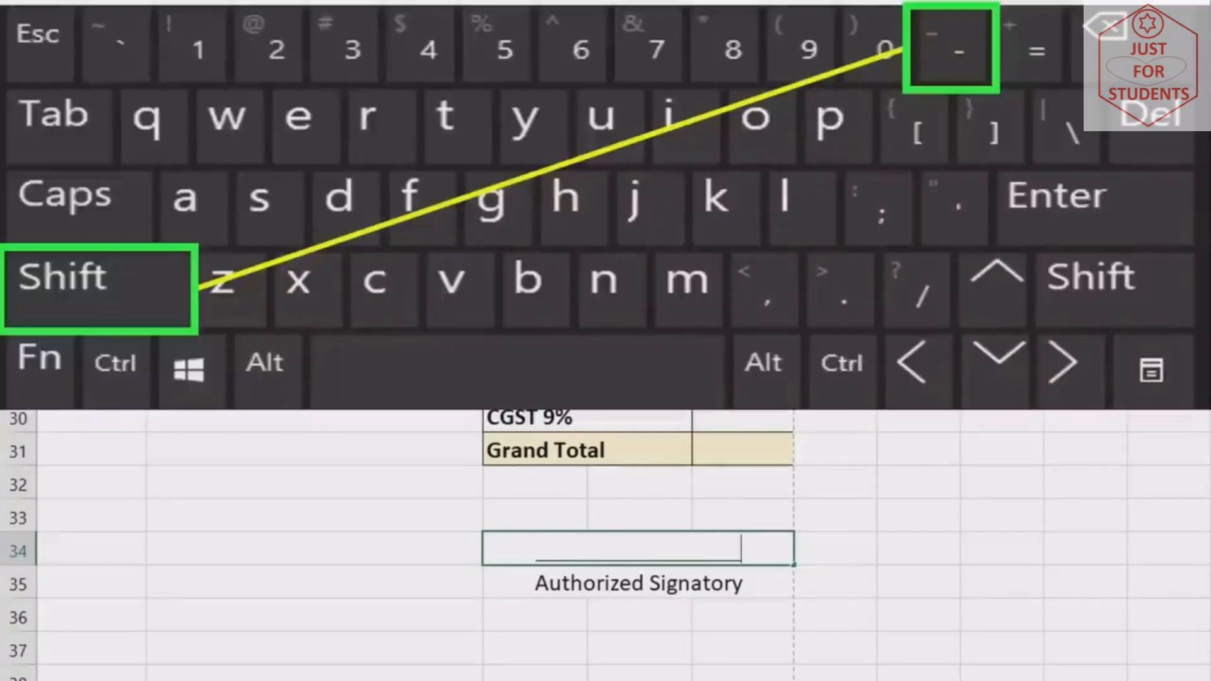
pyautogui.write('____')
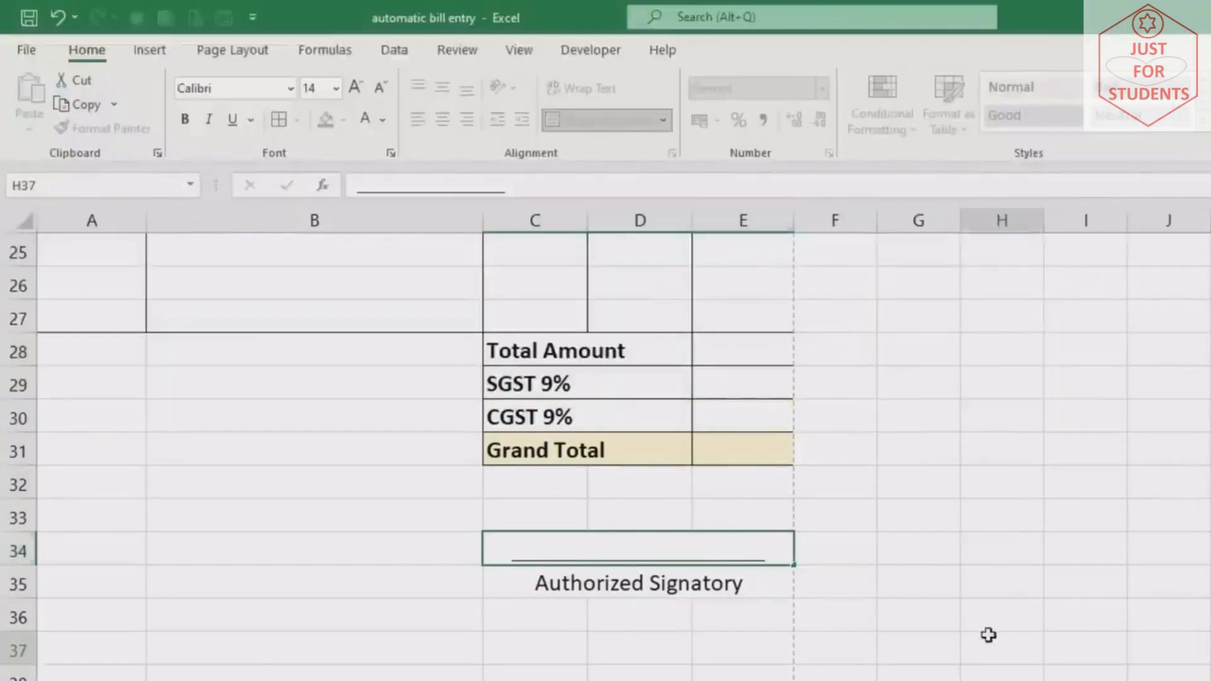
# Bold the Authorized Signatory caption and show the invoice's print preview with Ctrl+P
pyautogui.click(638, 581)
pyautogui.click(191, 124)
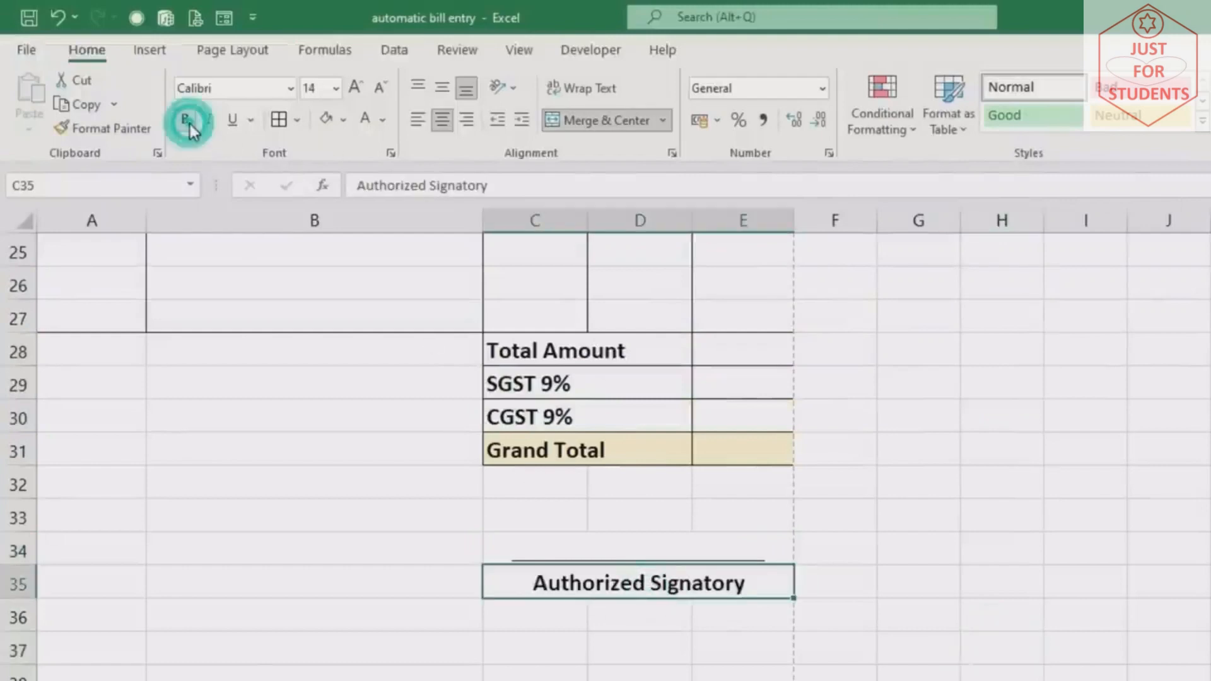
pyautogui.scroll(8, 977, 536)
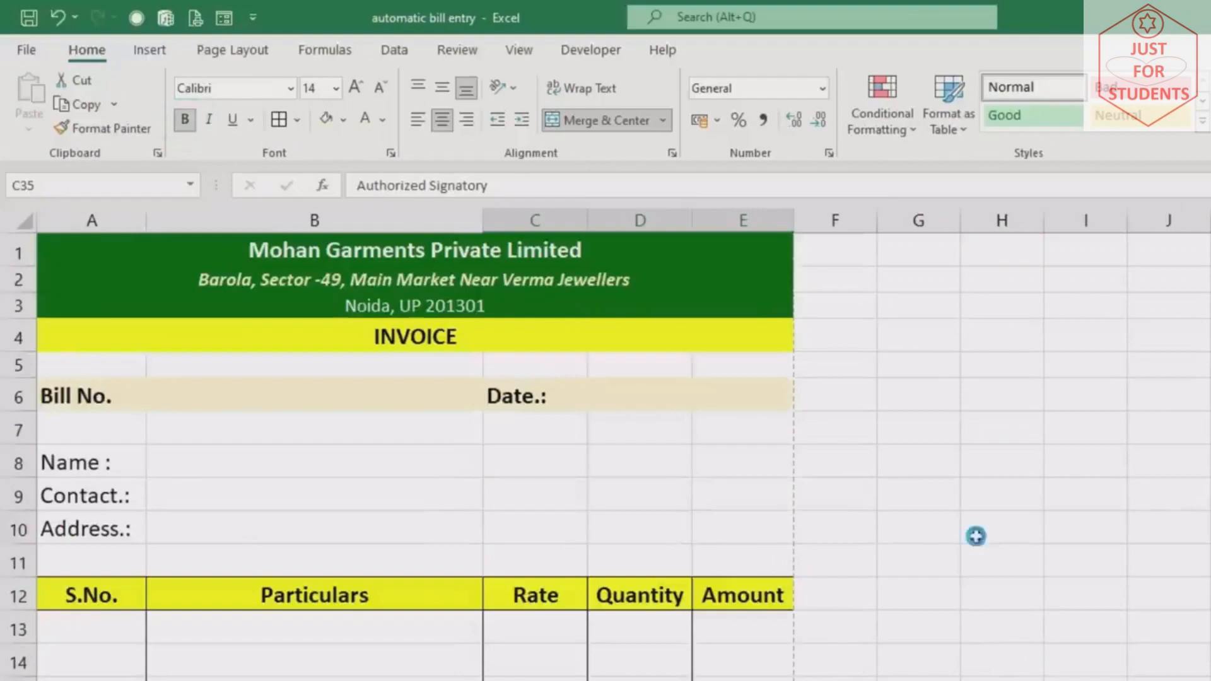
pyautogui.hotkey('ctrl', 'p')
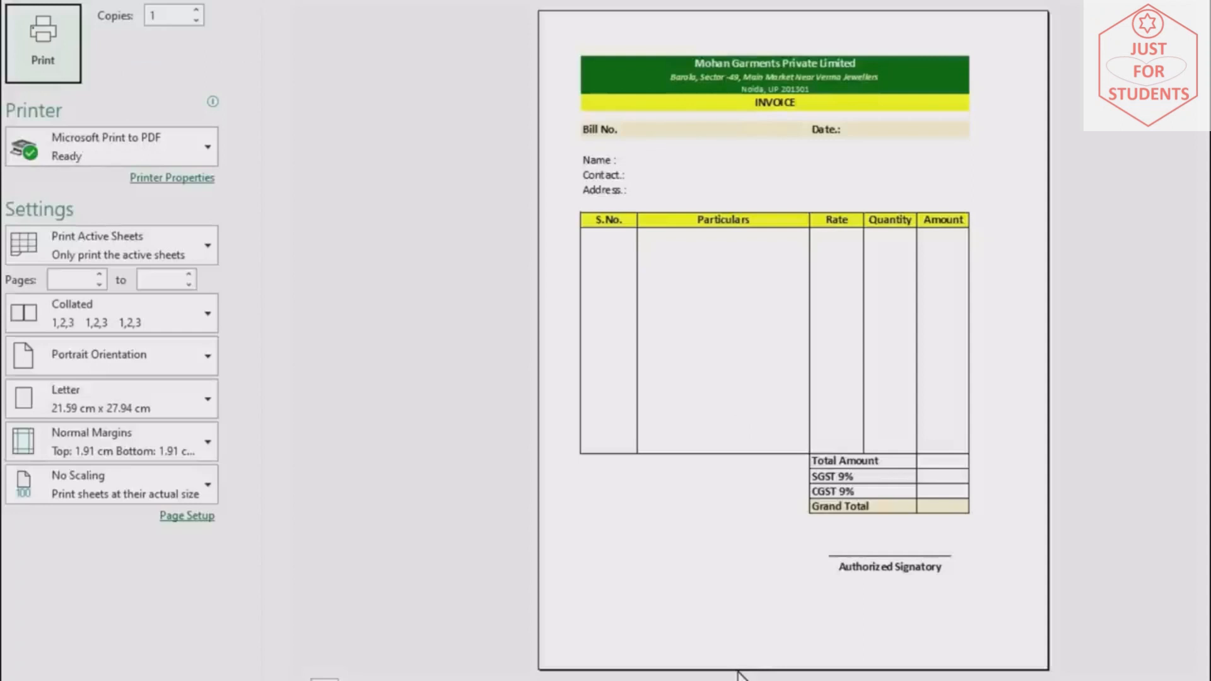
# Leave the print preview and return to the Sheet1 invoice worksheet
pyautogui.press('Escape')
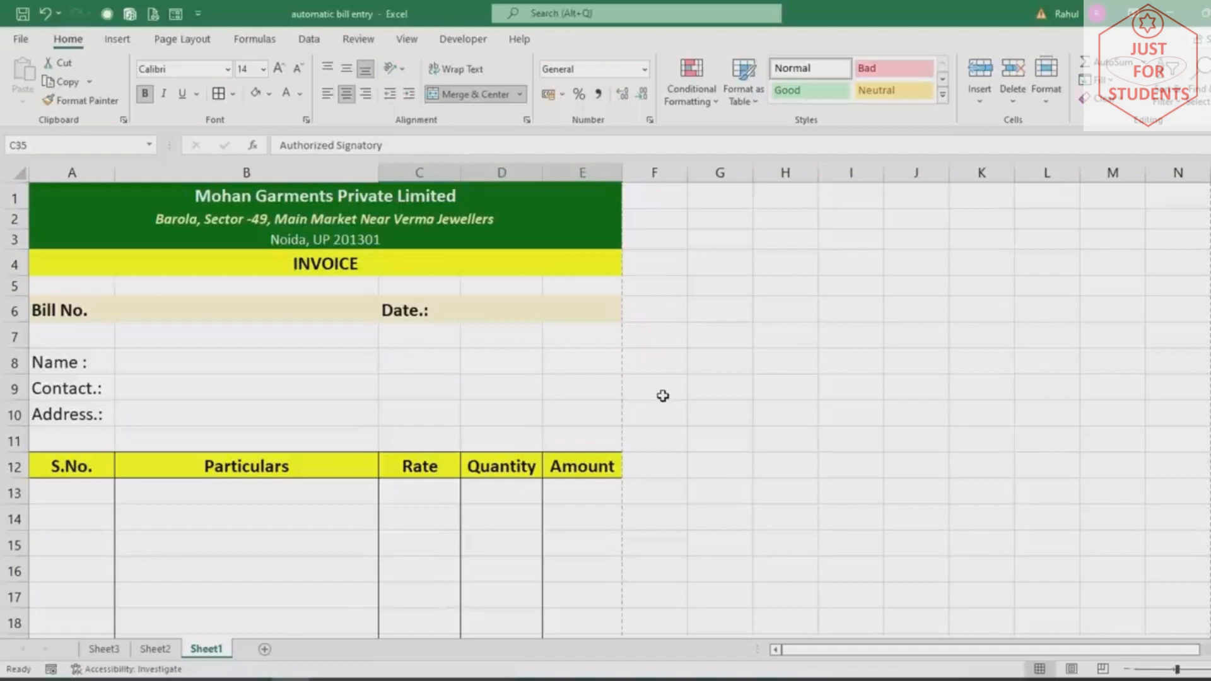
pyautogui.scroll(-2, 555, 360)
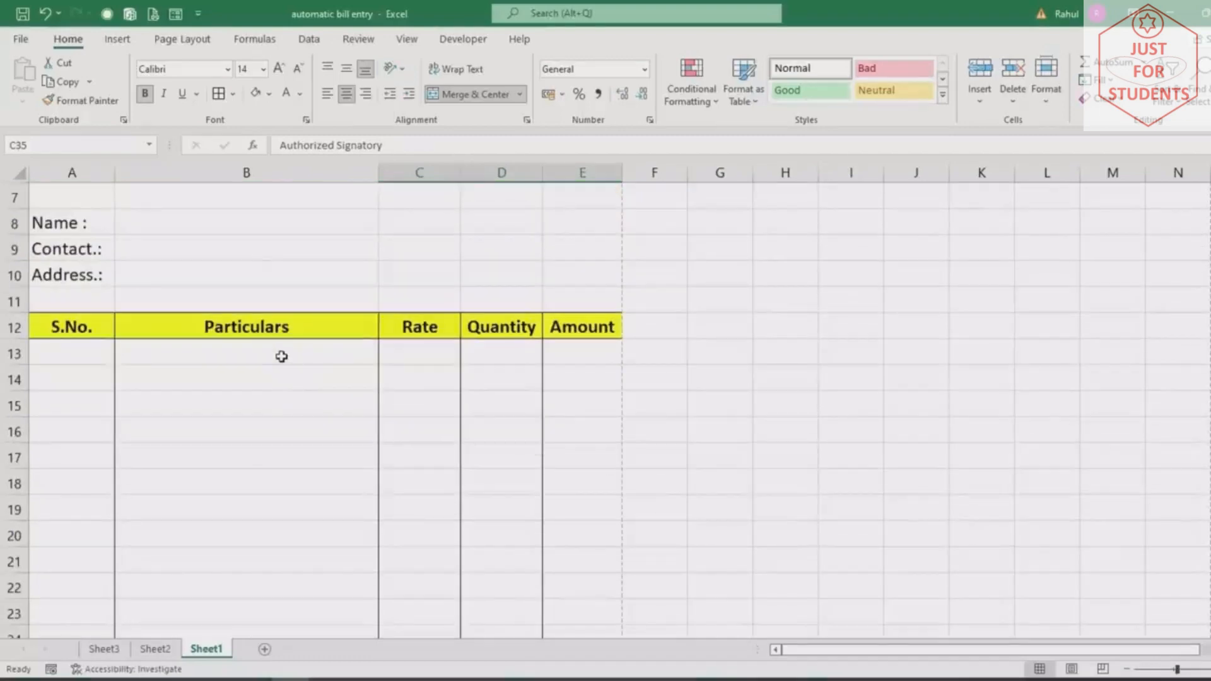
pyautogui.click(281, 356)
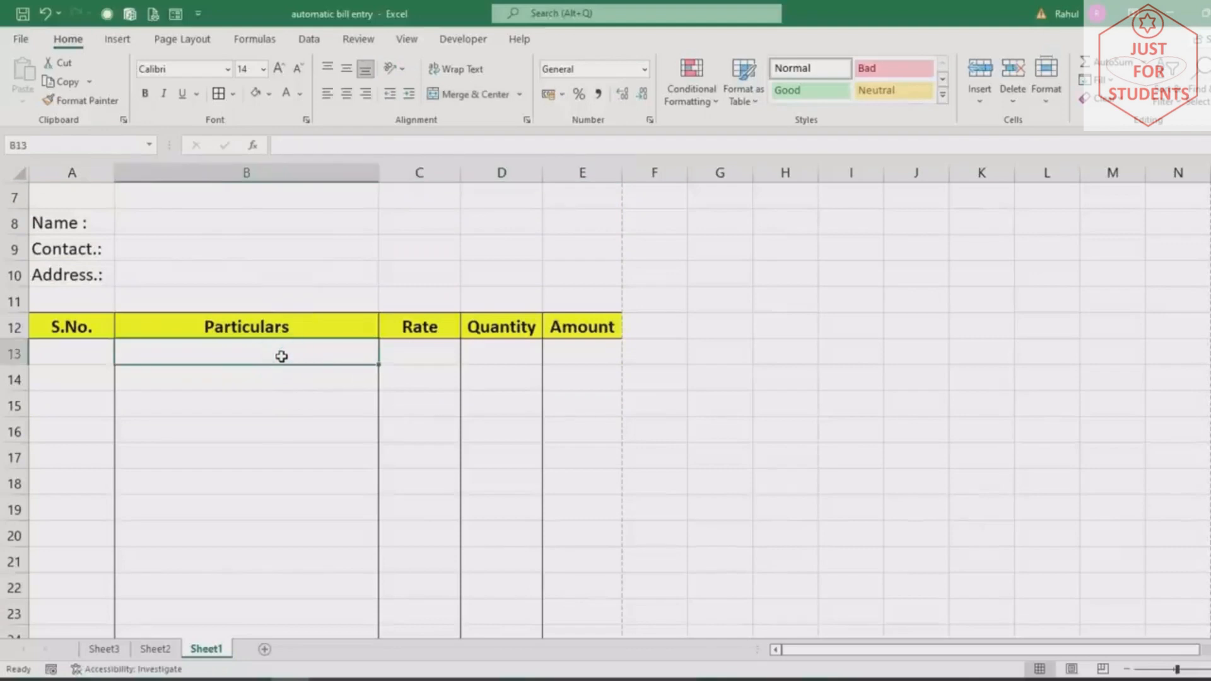
pyautogui.click(436, 356)
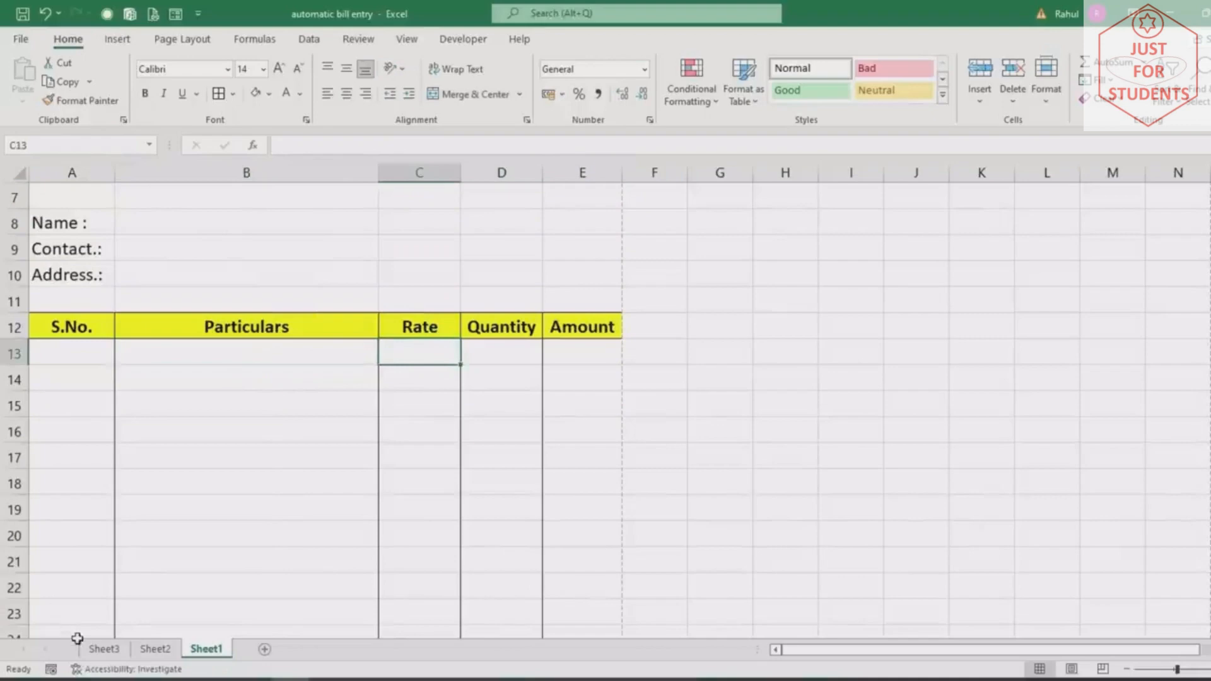
pyautogui.click(95, 650)
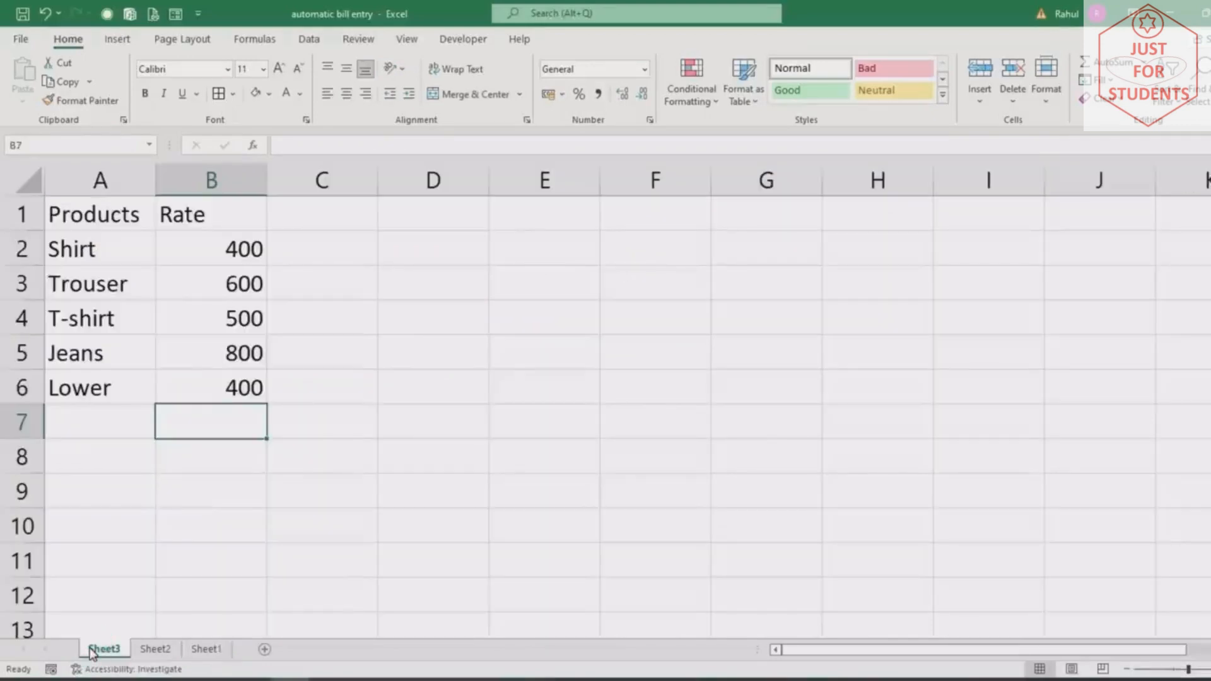
pyautogui.moveTo(85, 250); pyautogui.dragTo(86, 296)
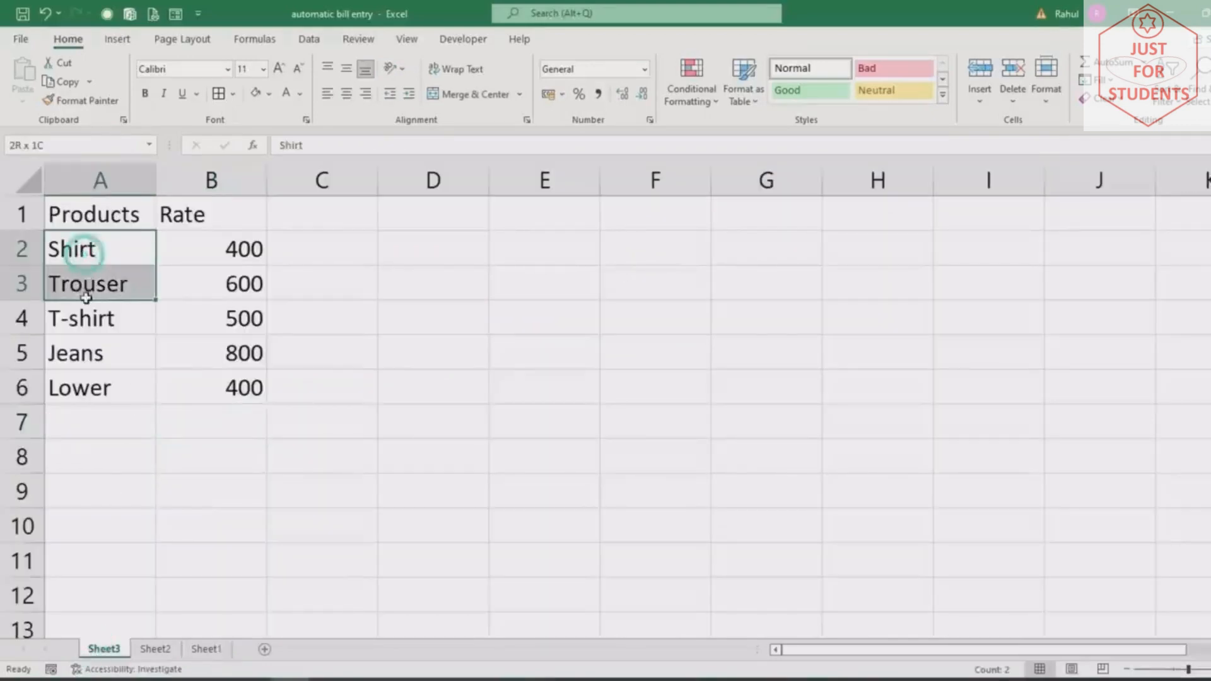
pyautogui.click(88, 250)
pyautogui.click(85, 284)
pyautogui.click(89, 317)
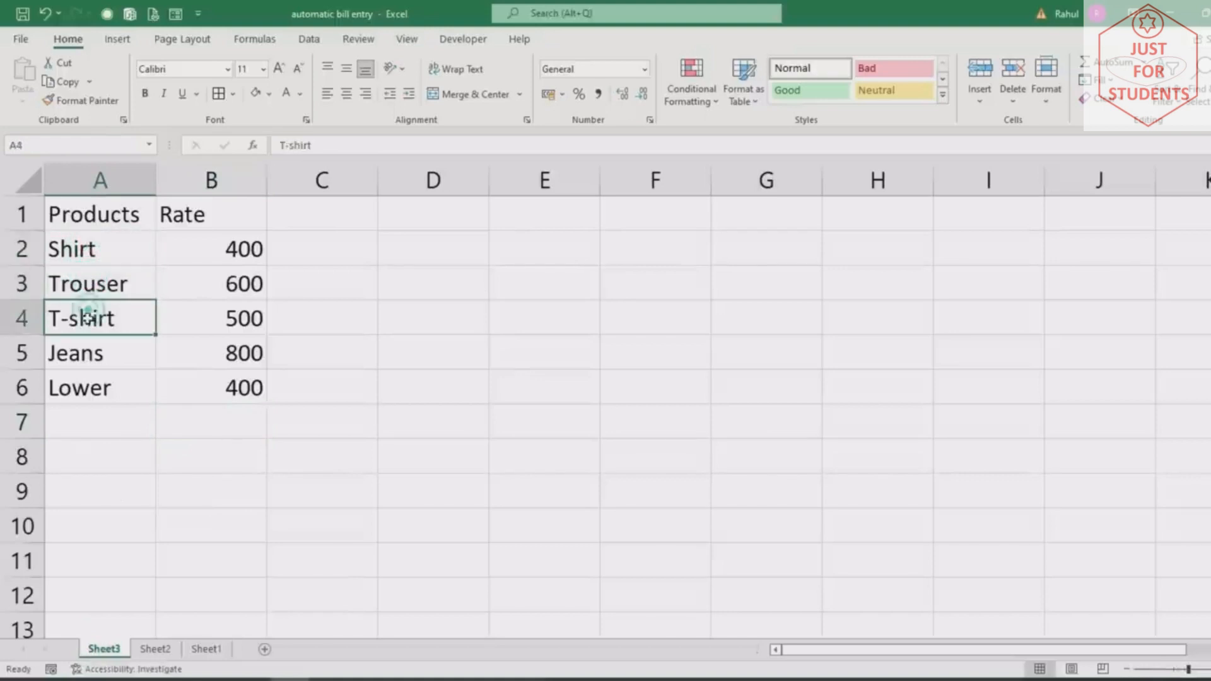
pyautogui.click(77, 354)
pyautogui.click(79, 387)
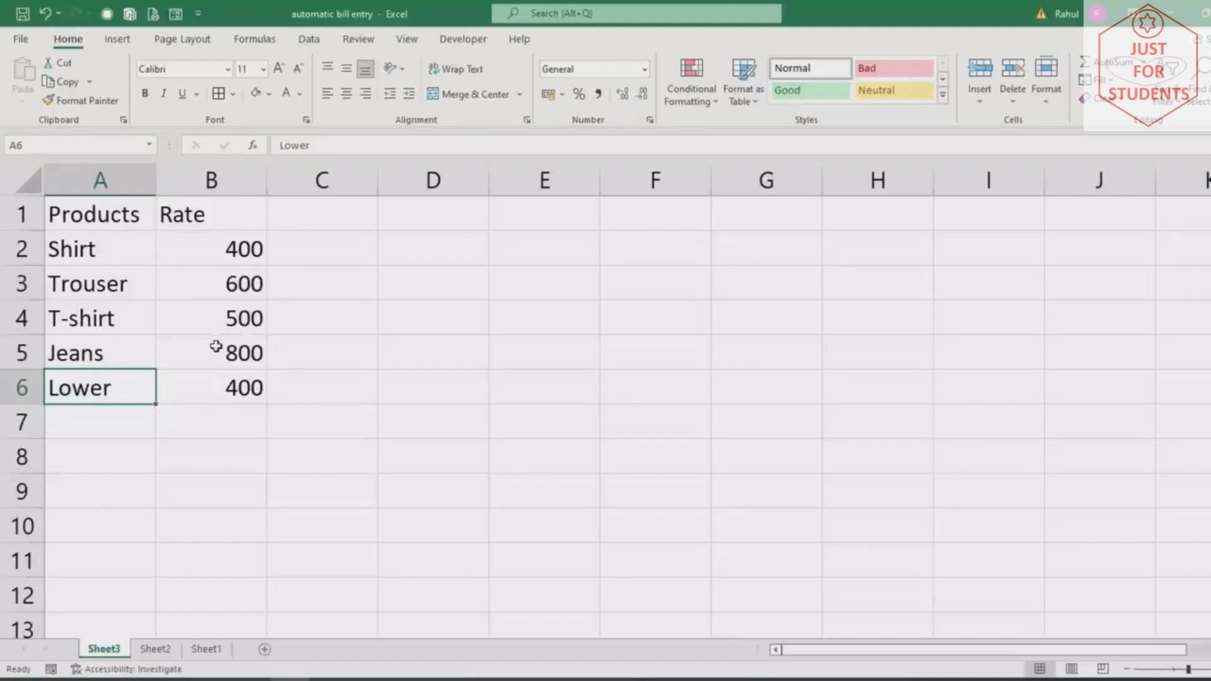
pyautogui.click(206, 648)
pyautogui.click(246, 491)
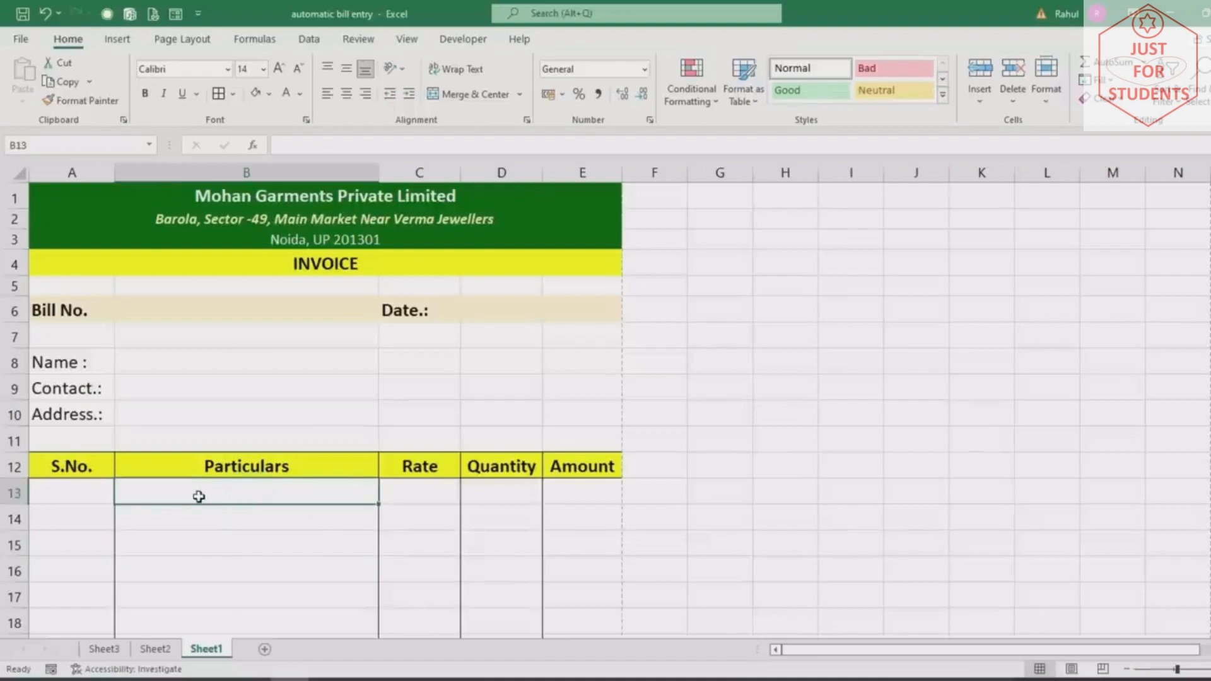
# Give B13 list validation using the product names in Sheet3!$A$2:$A$6
pyautogui.click(309, 40)
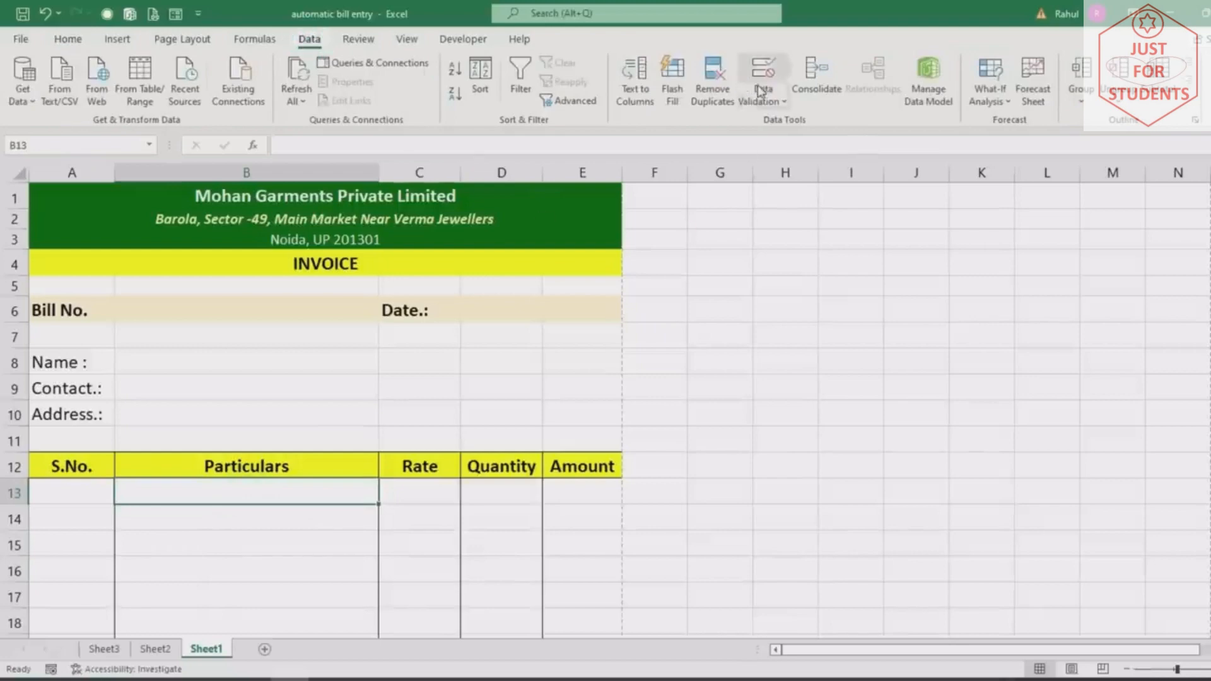
pyautogui.click(783, 103)
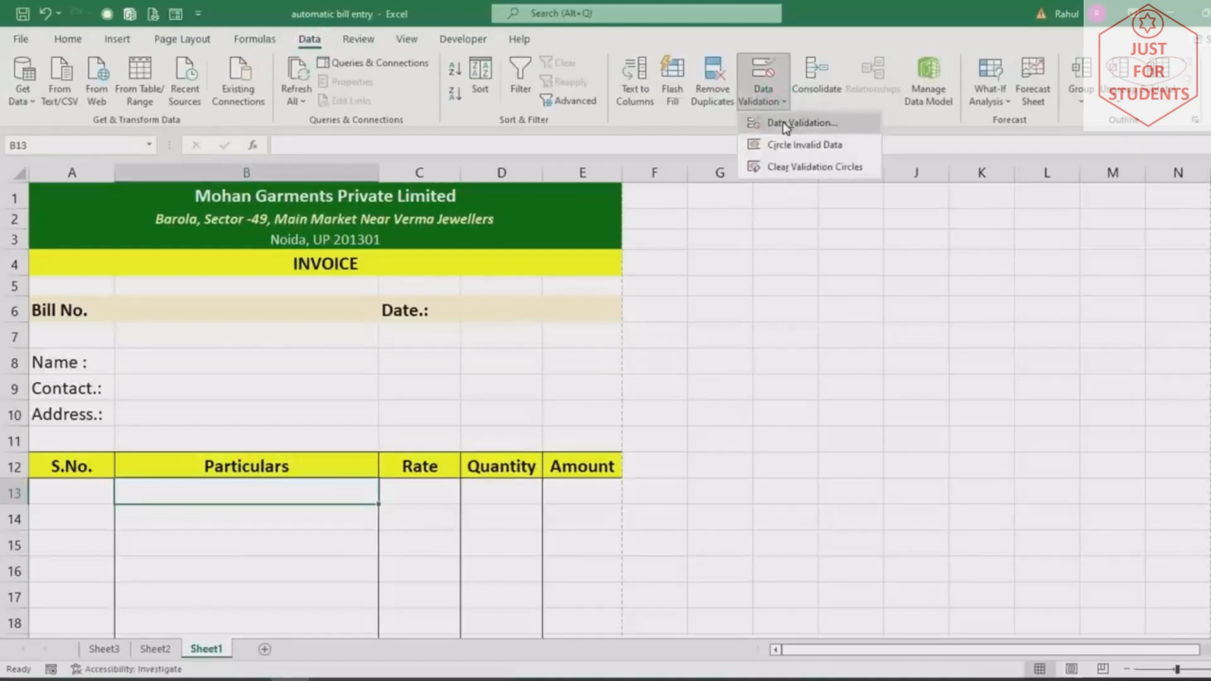
pyautogui.click(785, 125)
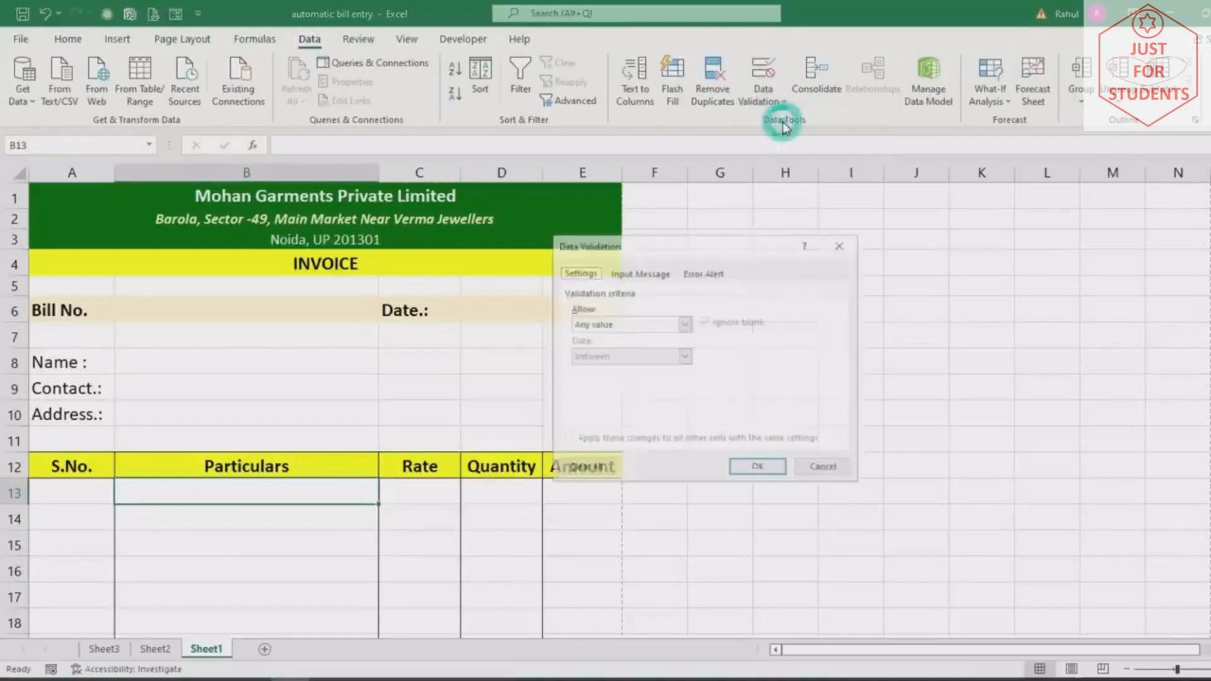
pyautogui.click(685, 325)
pyautogui.click(584, 370)
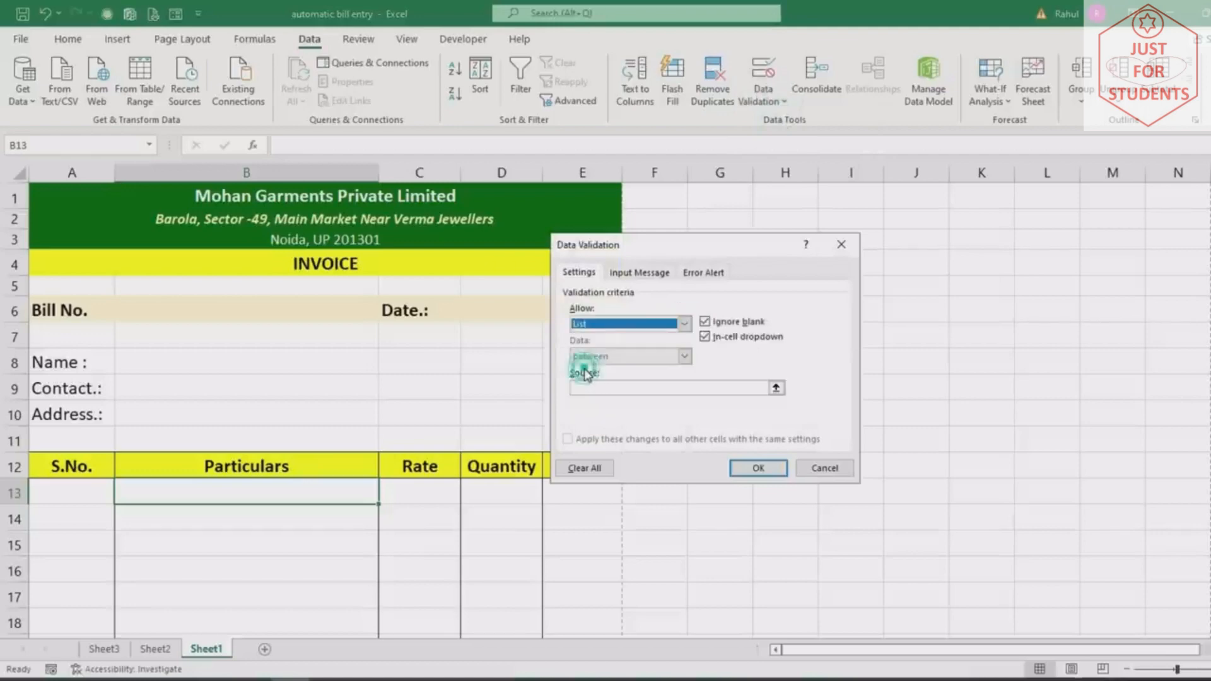
pyautogui.click(587, 387)
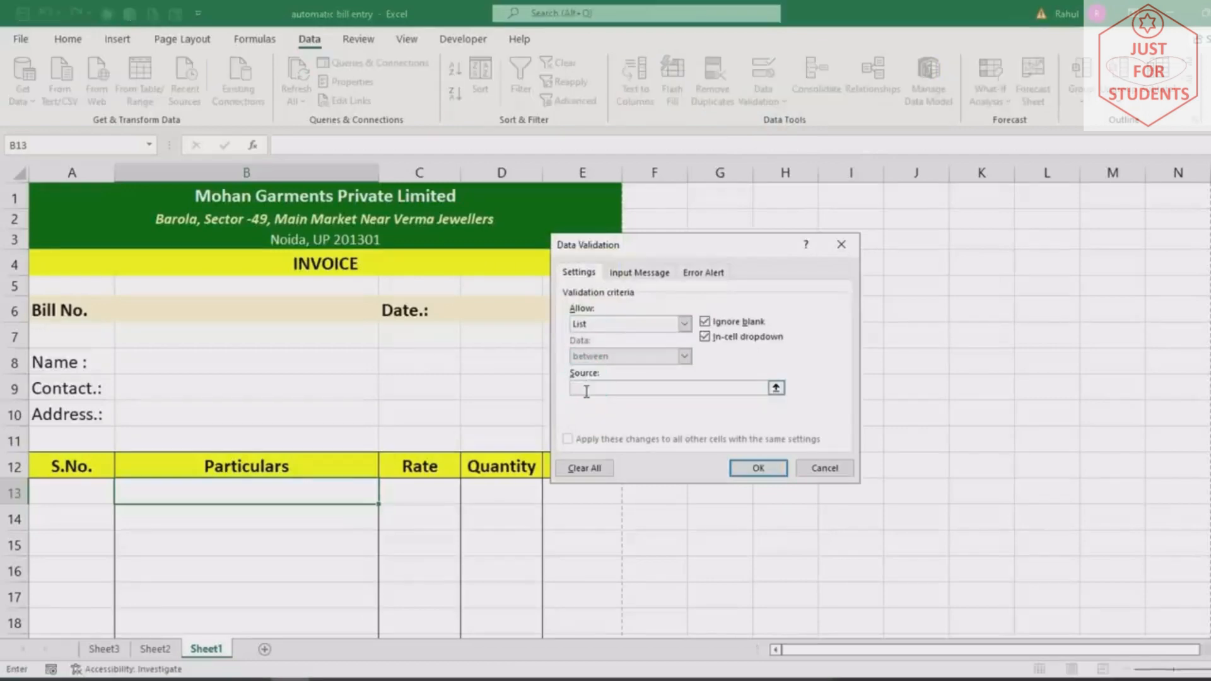
pyautogui.click(104, 650)
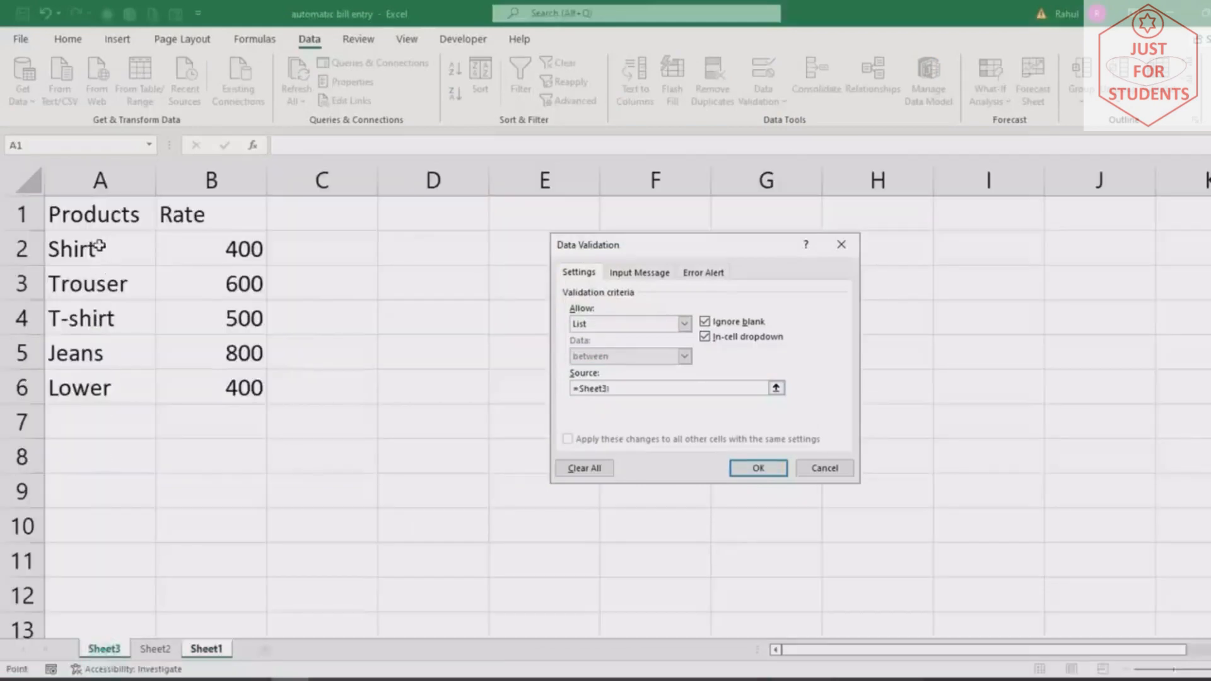
pyautogui.moveTo(95, 250); pyautogui.dragTo(89, 377)
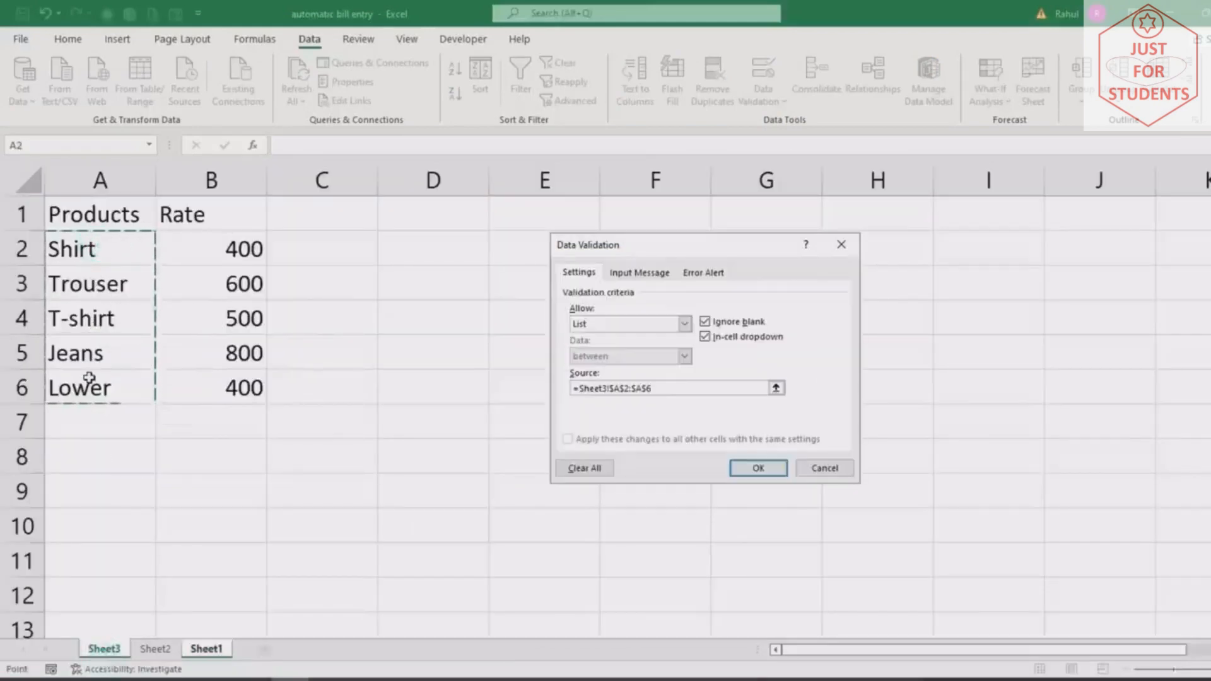
pyautogui.click(765, 467)
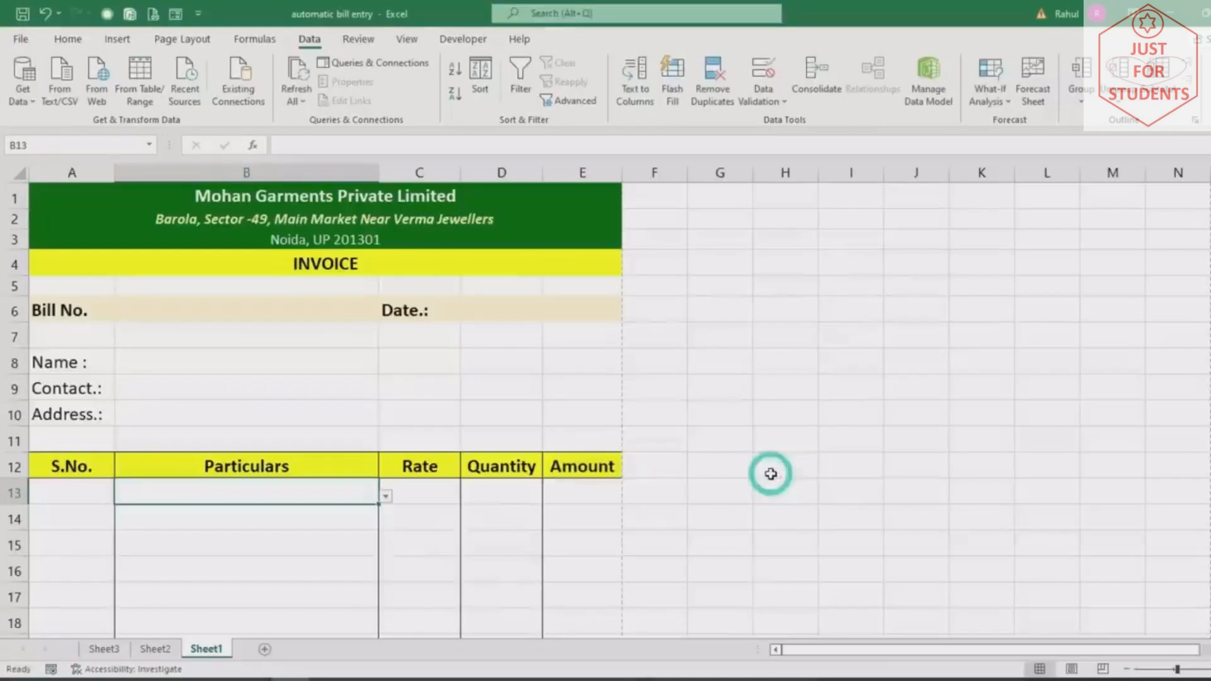
# Fill B13's product dropdown down to B27 and confirm B14 and B15 offer the list
pyautogui.click(385, 497)
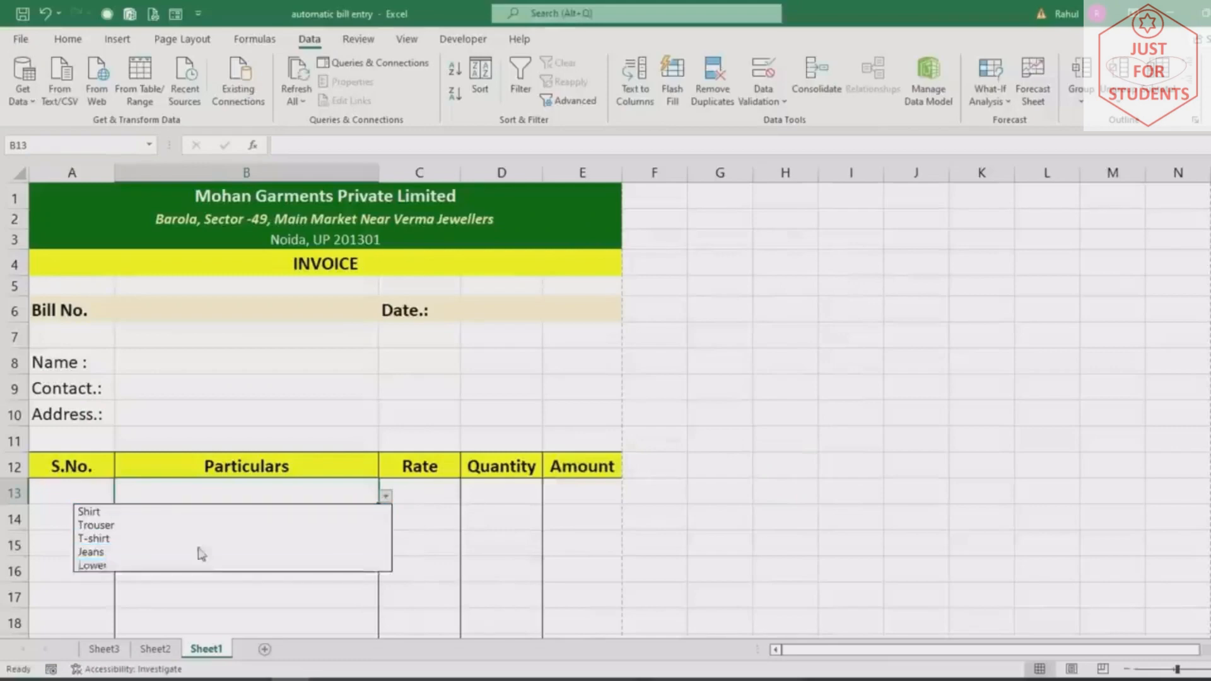
pyautogui.click(631, 420)
pyautogui.click(337, 513)
pyautogui.scroll(-6, 397, 324)
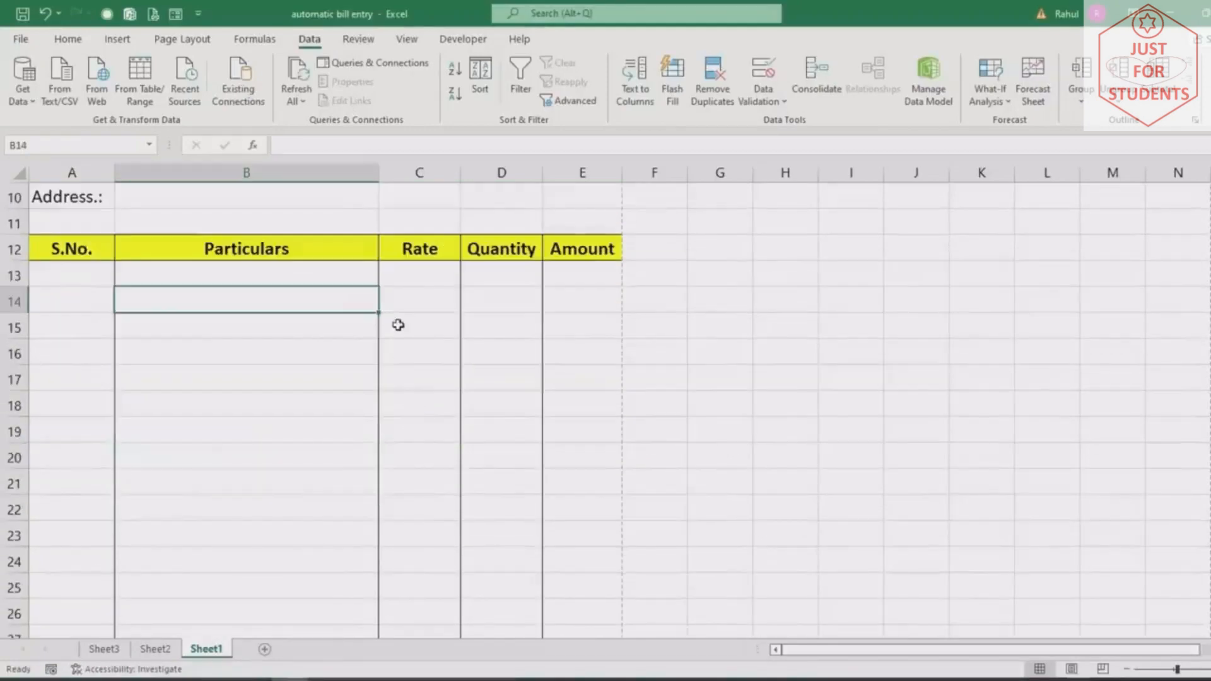
pyautogui.scroll(3, 392, 326)
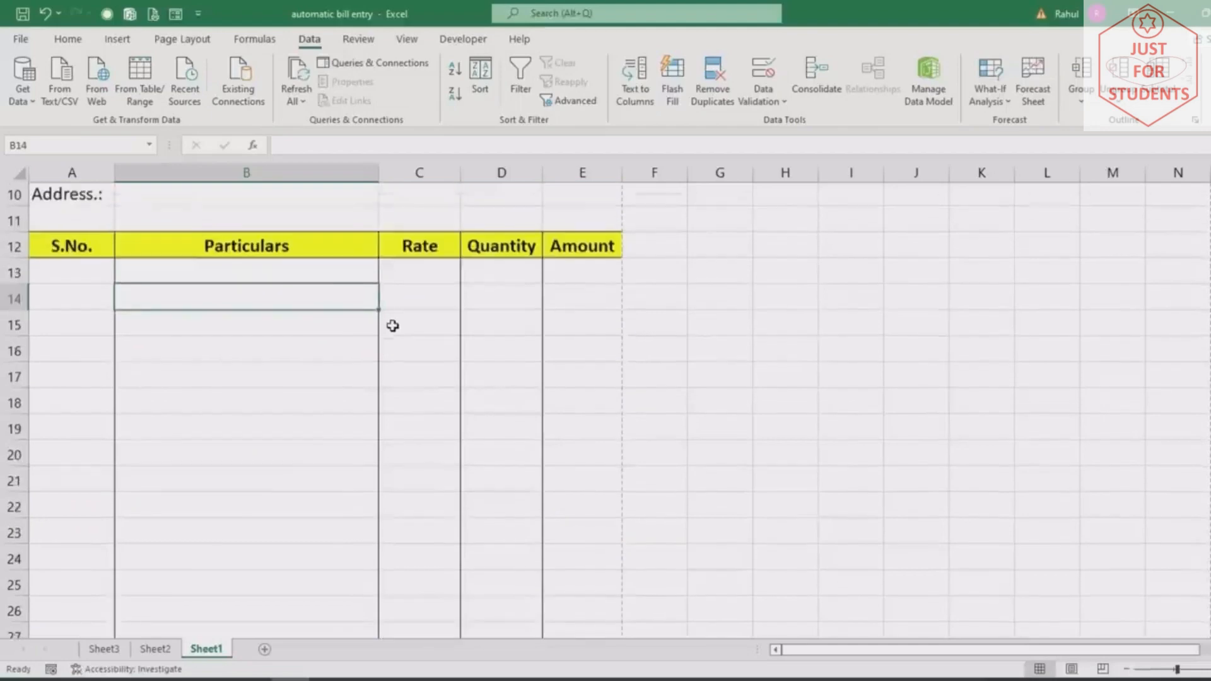
pyautogui.click(322, 279)
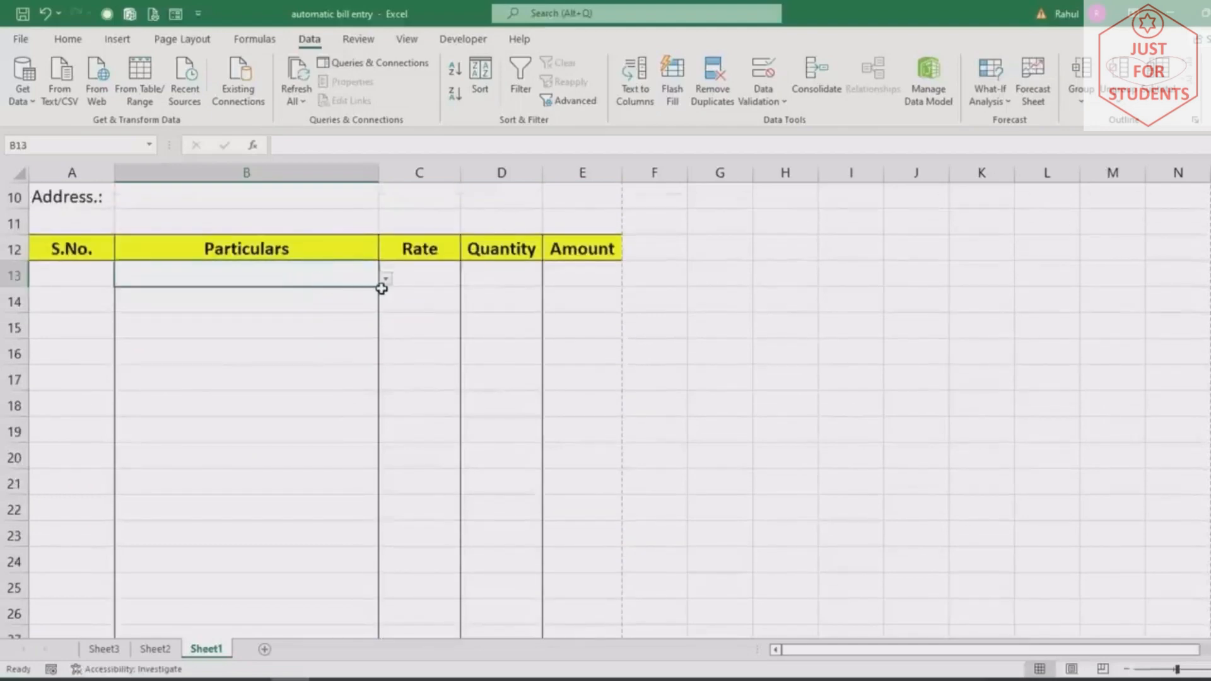
pyautogui.moveTo(382, 288); pyautogui.dragTo(347, 509)
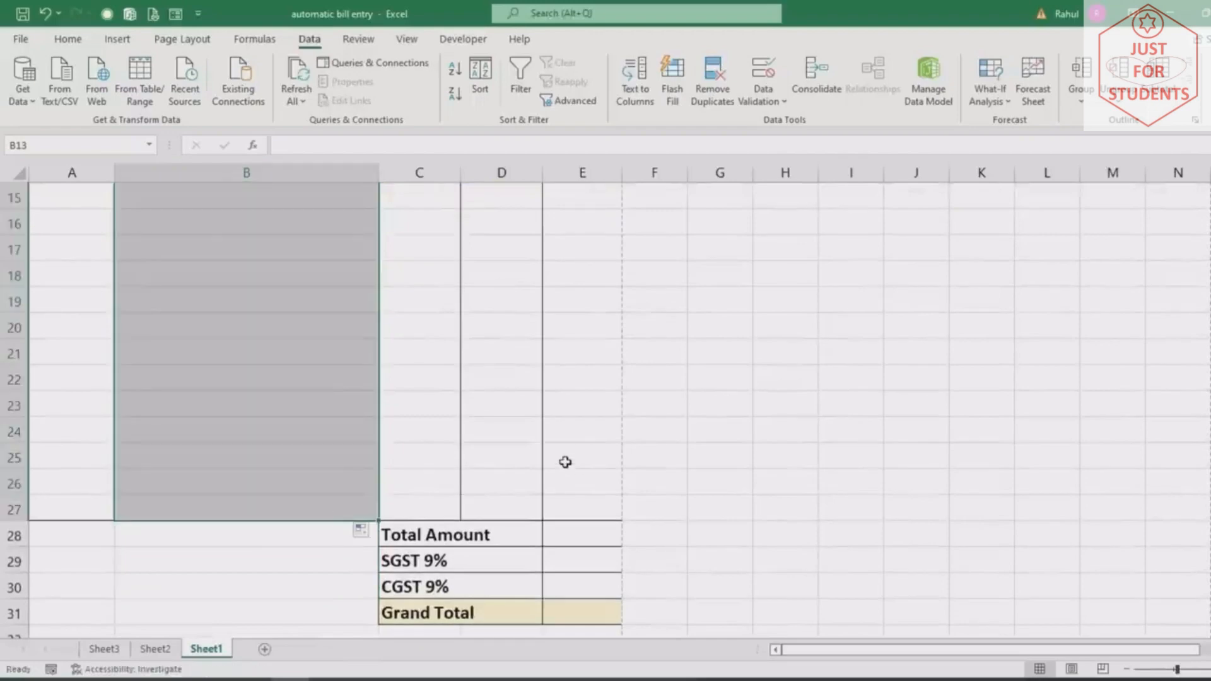
pyautogui.scroll(4, 412, 460)
pyautogui.click(321, 470)
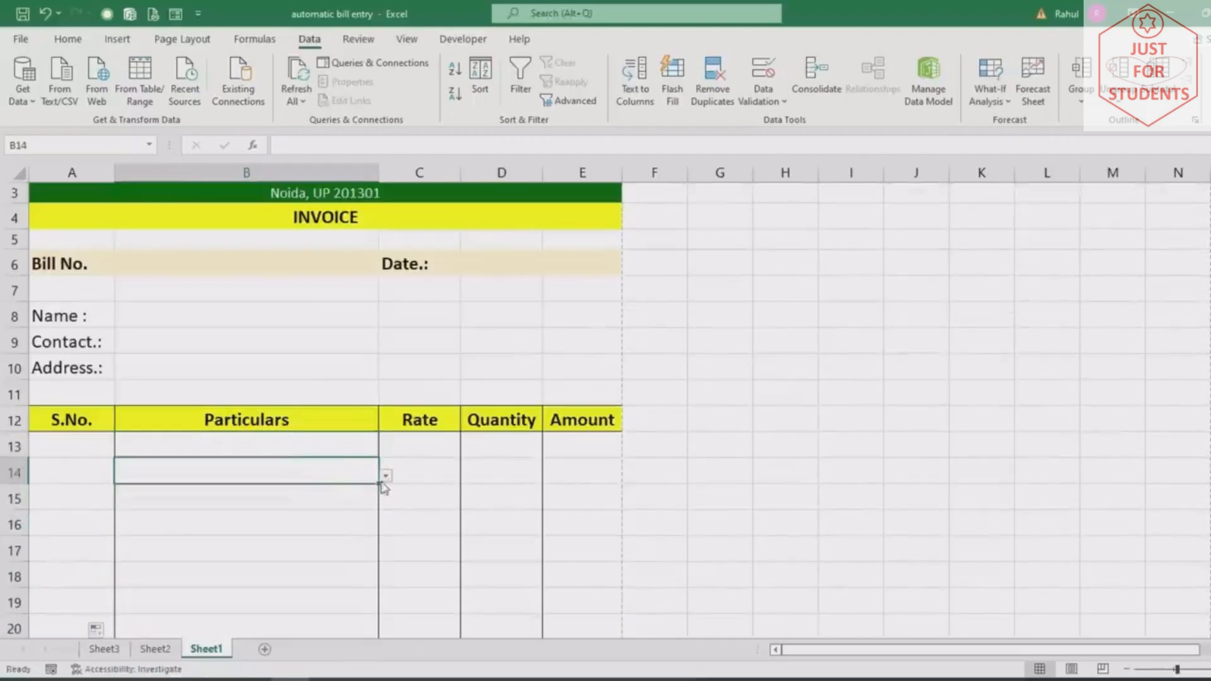
pyautogui.click(329, 501)
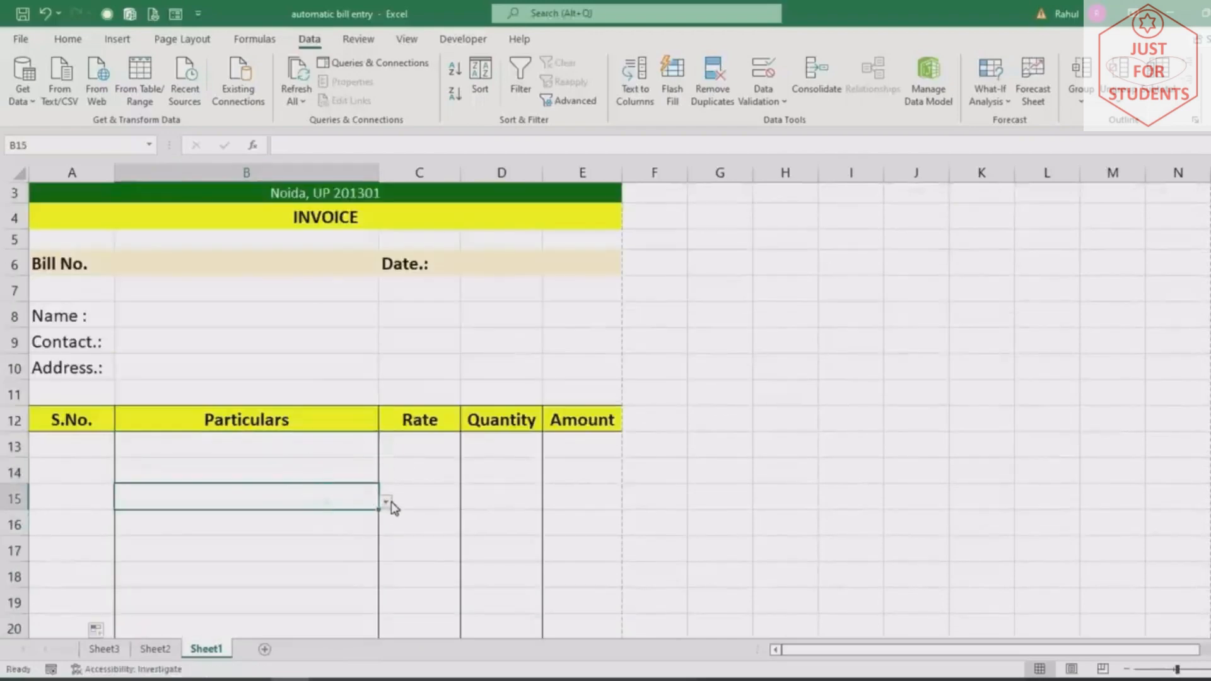
pyautogui.click(405, 455)
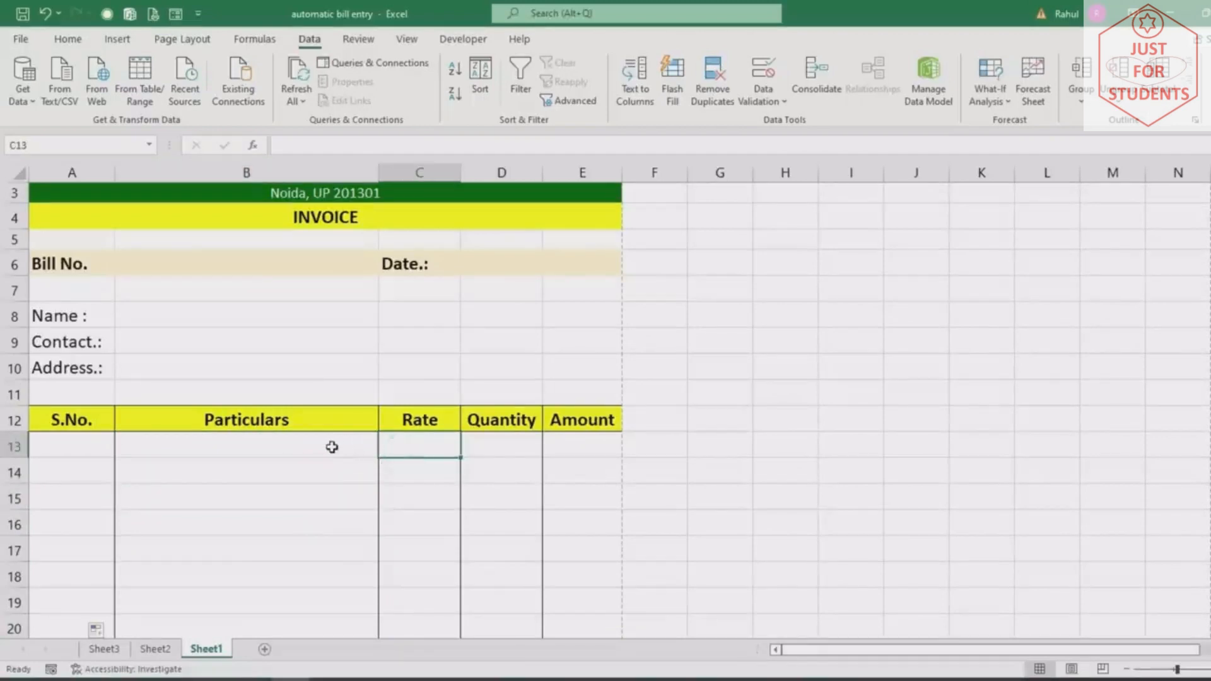
pyautogui.click(331, 447)
# Enter =VLOOKUP(B13,Sheet3!$A$1:$B$6,2,0) in C13 to fetch the product's rate
pyautogui.click(425, 447)
pyautogui.write('=')
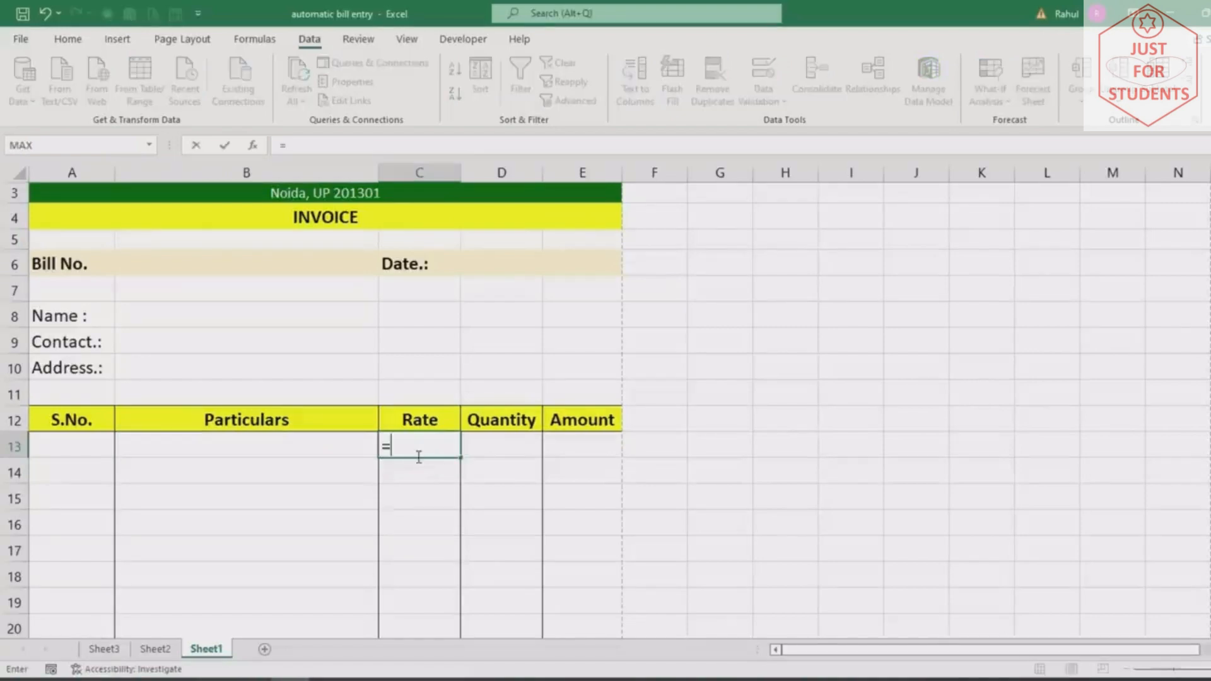
pyautogui.write('vl')
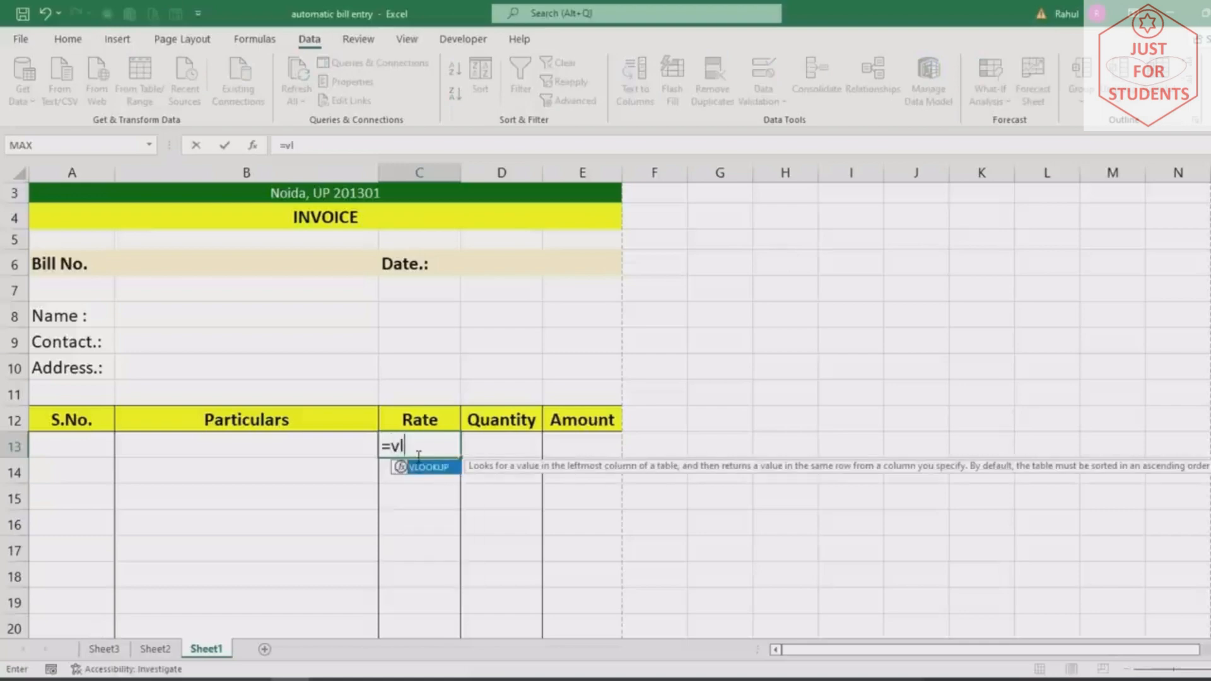
pyautogui.press('Tab')
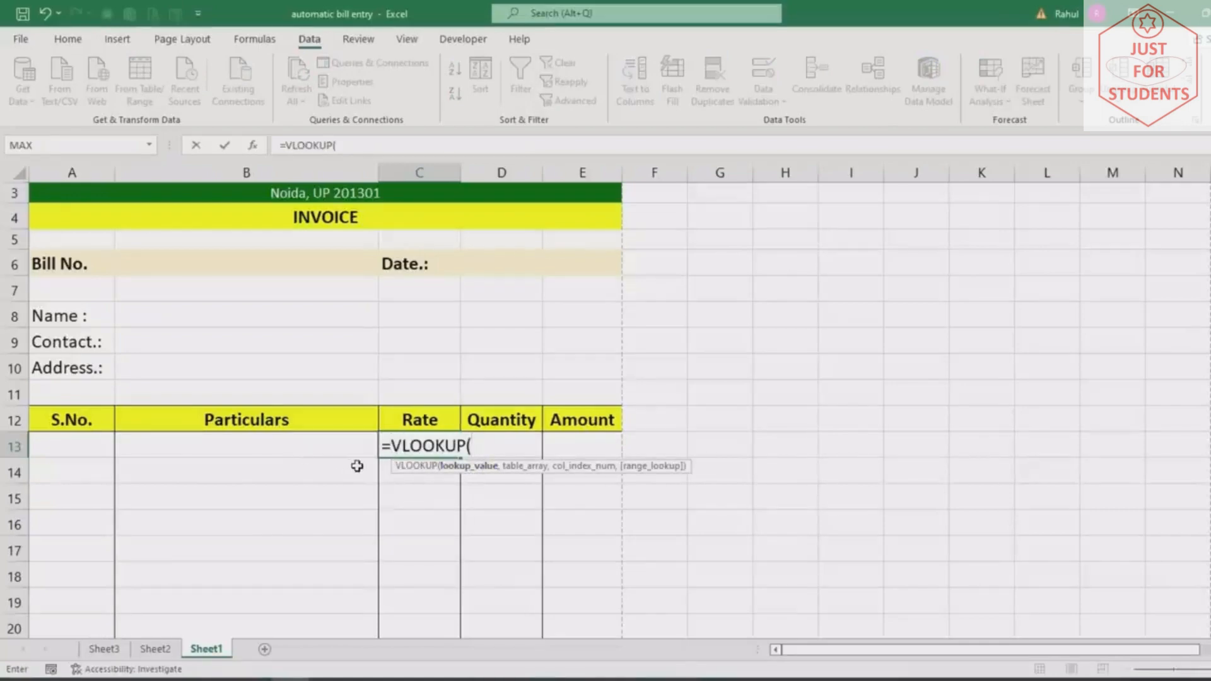
pyautogui.click(320, 458)
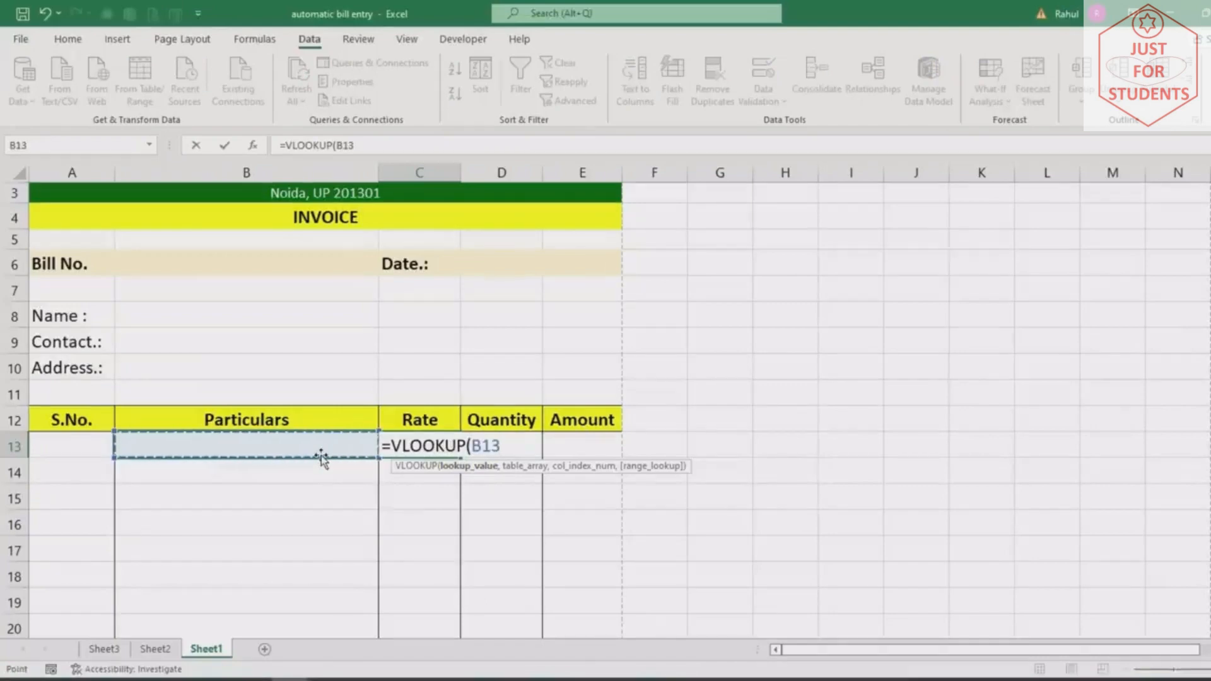
pyautogui.write(',')
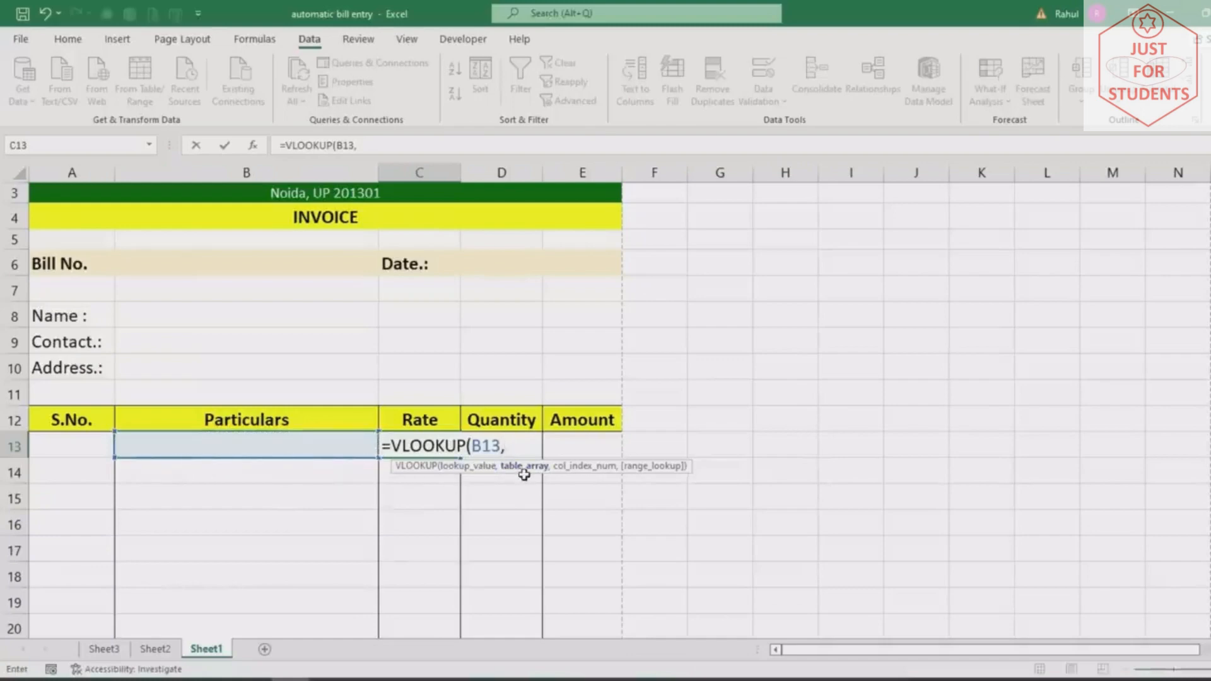
pyautogui.click(104, 649)
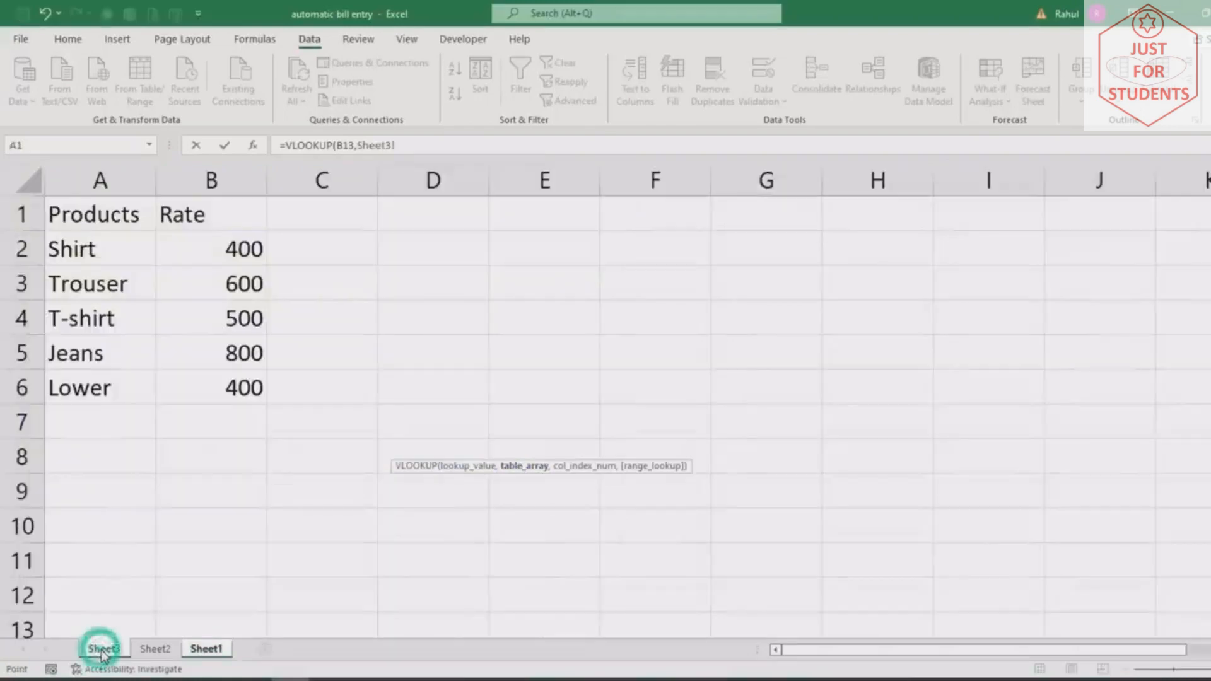
pyautogui.moveTo(89, 211); pyautogui.dragTo(211, 381)
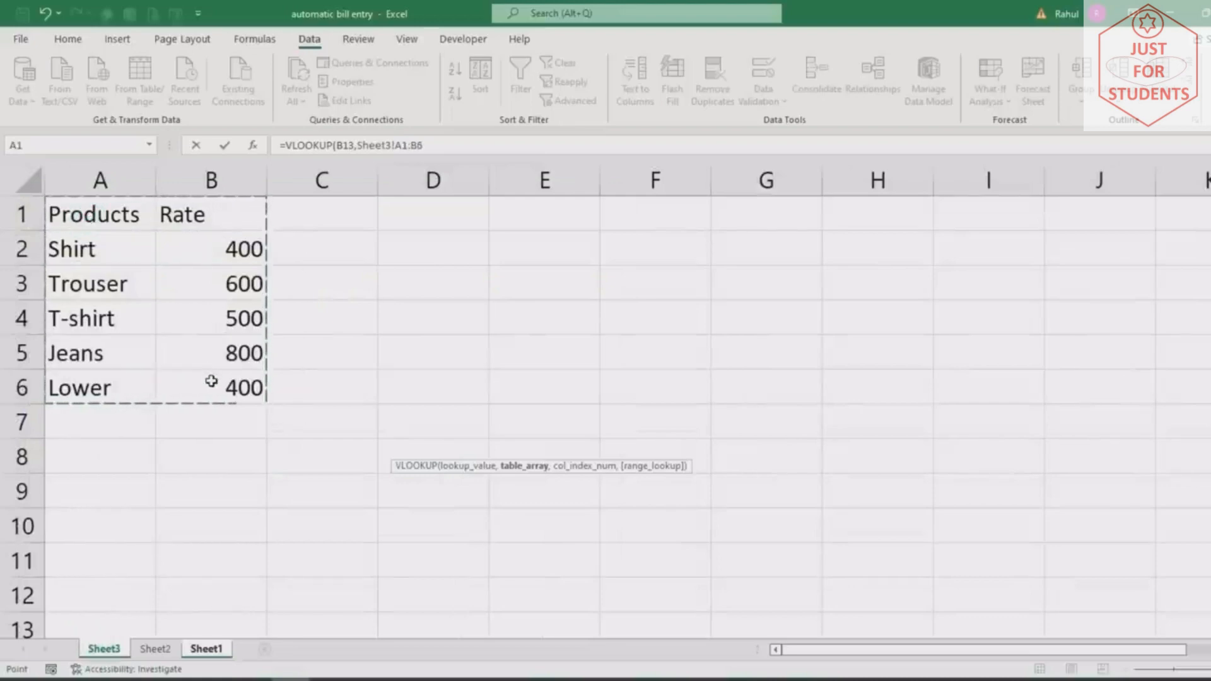
pyautogui.press('F4')
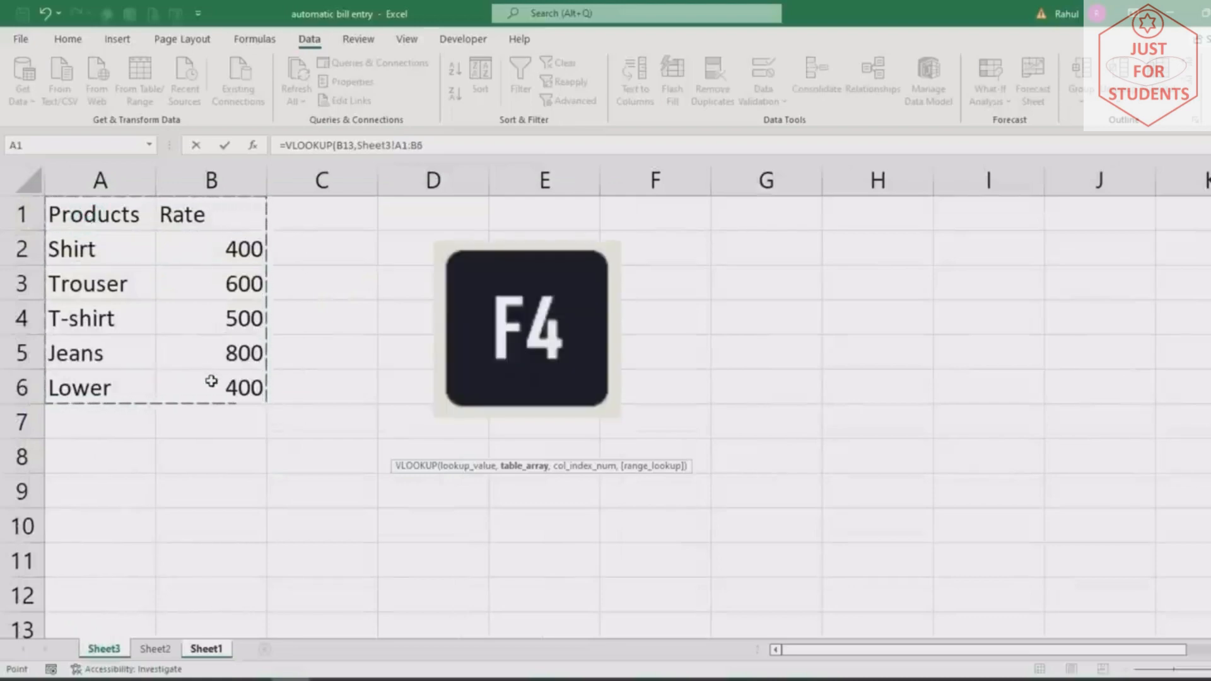
pyautogui.press('F4')
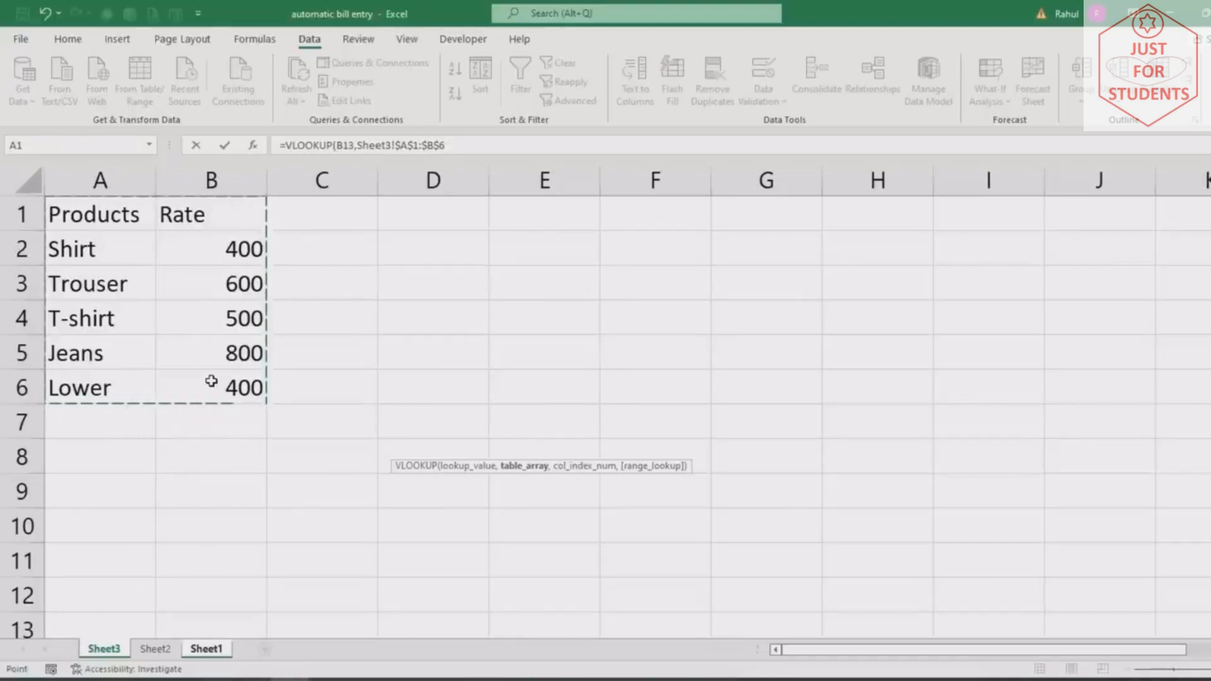
pyautogui.write(',')
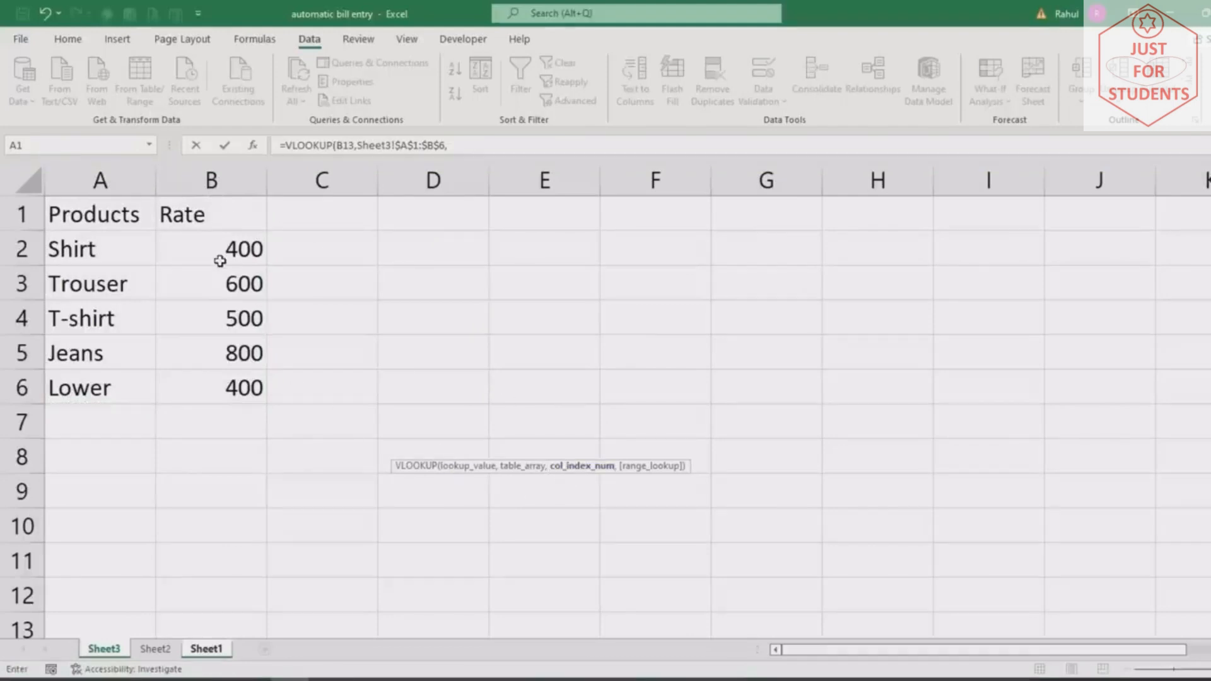
pyautogui.click(449, 146)
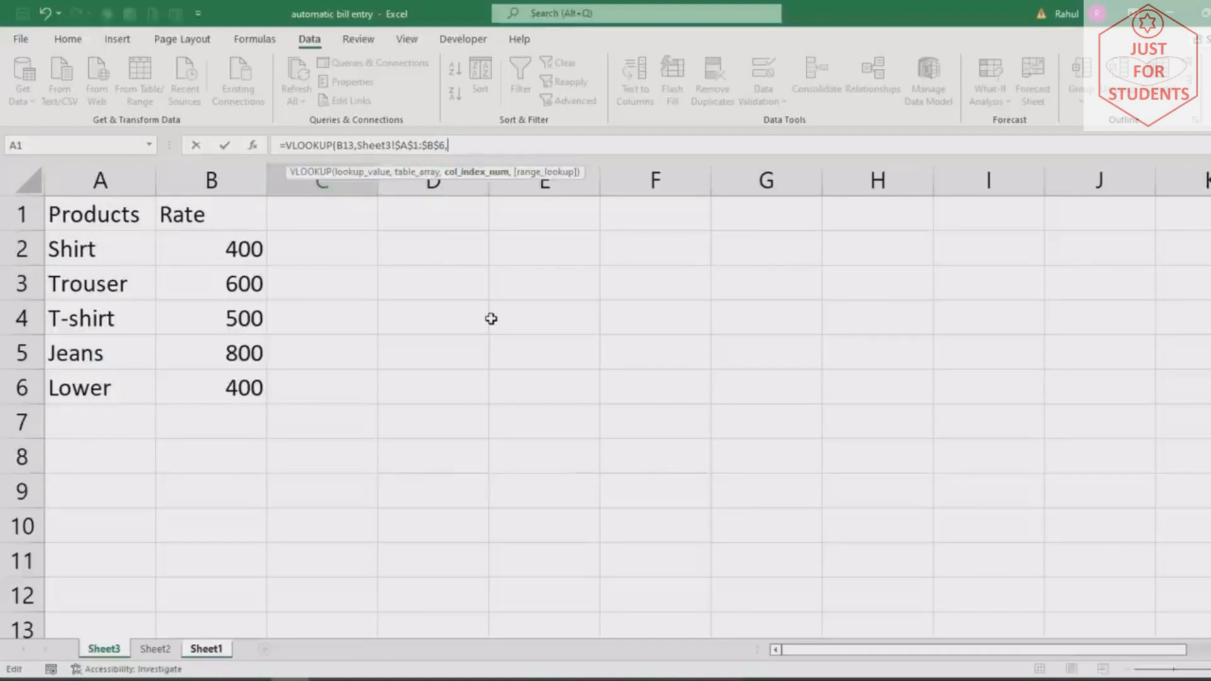
pyautogui.write('2,')
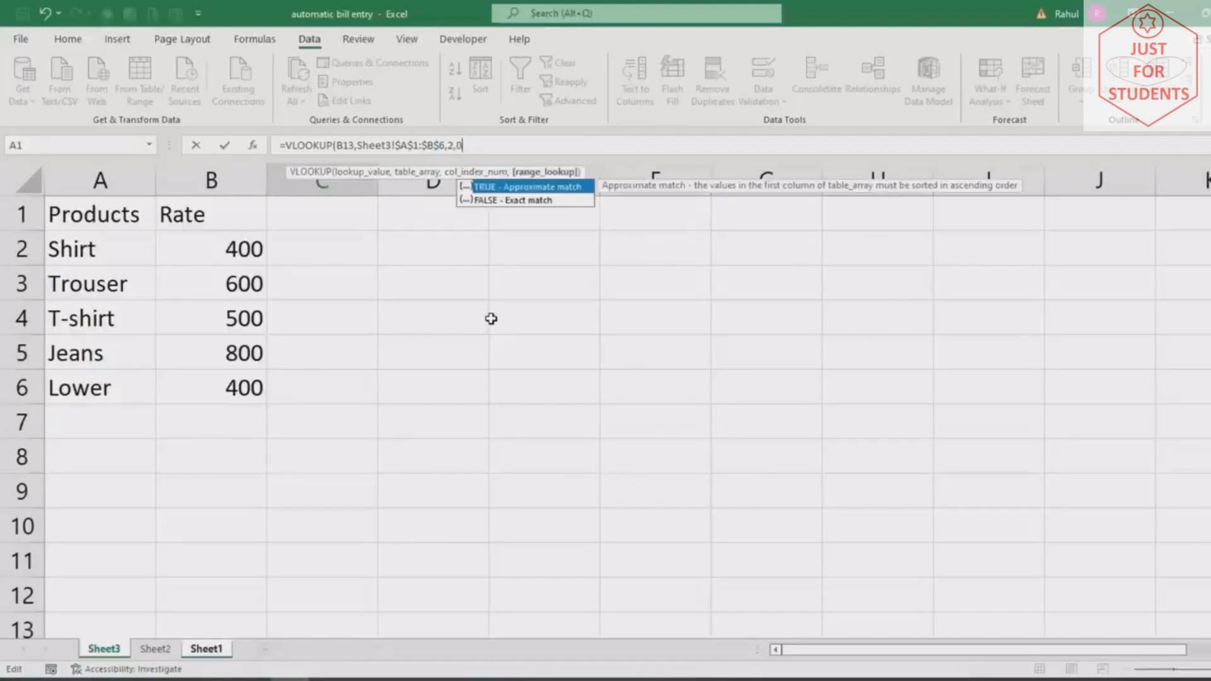
pyautogui.write('0)')
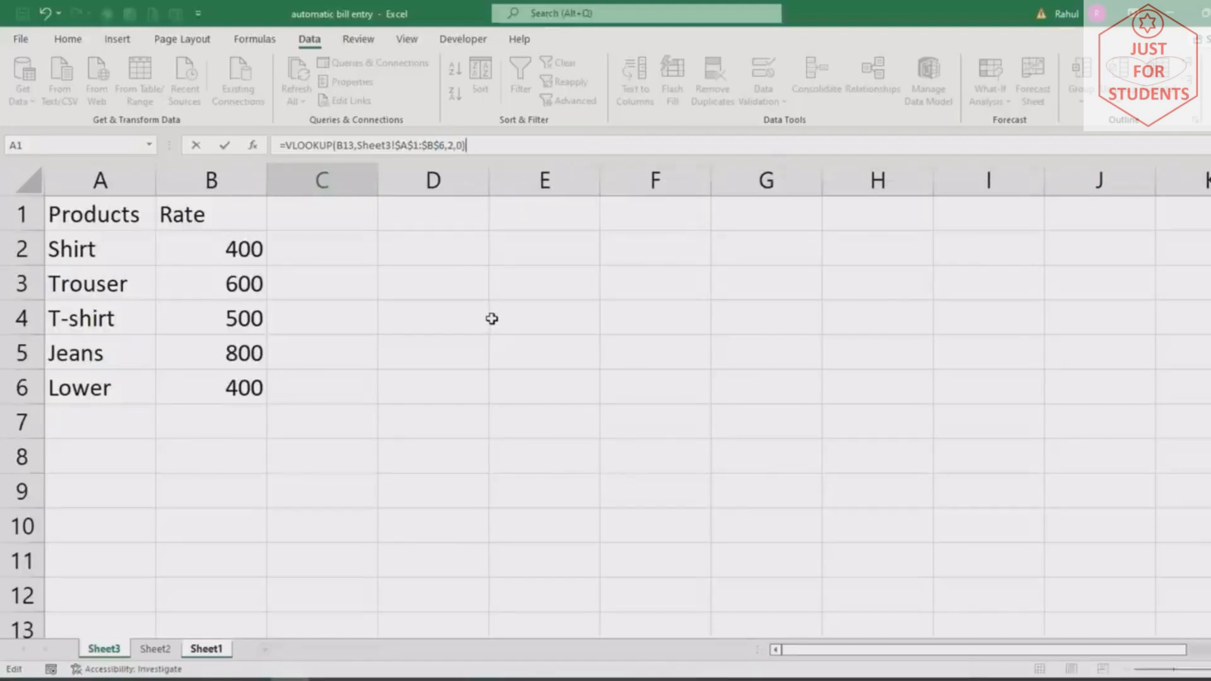
pyautogui.press('Return')
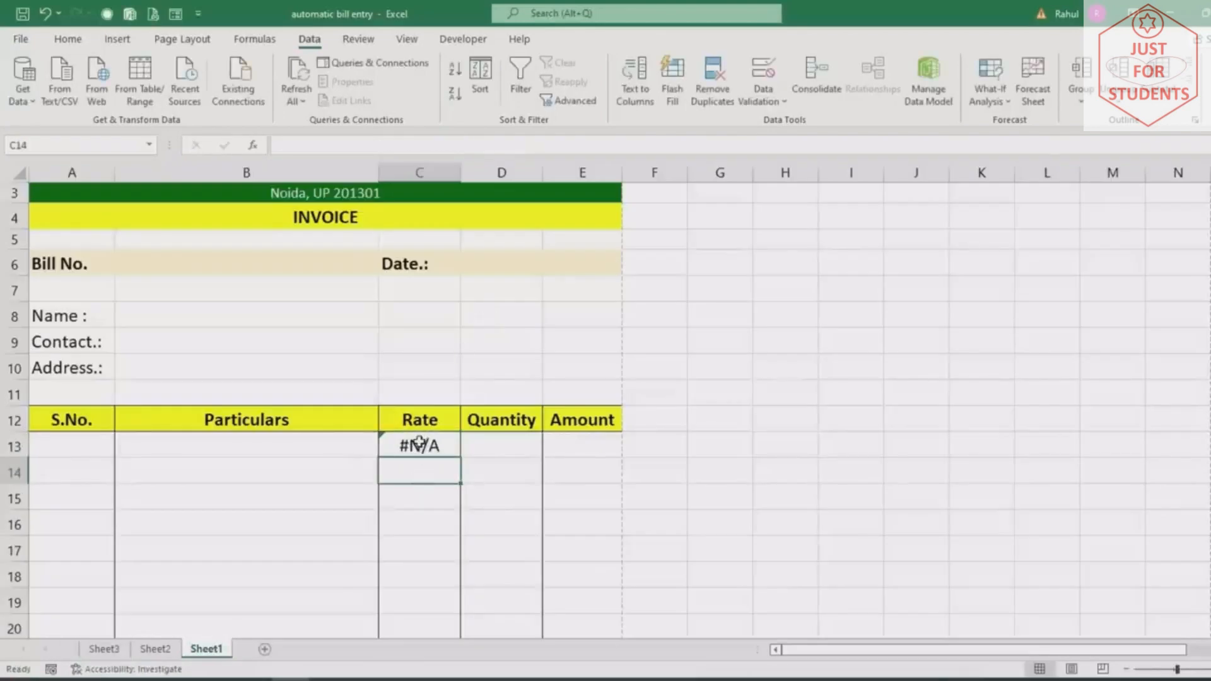
# Choose Trouser in B13 and copy C13's rate formula down to C27
pyautogui.click(292, 446)
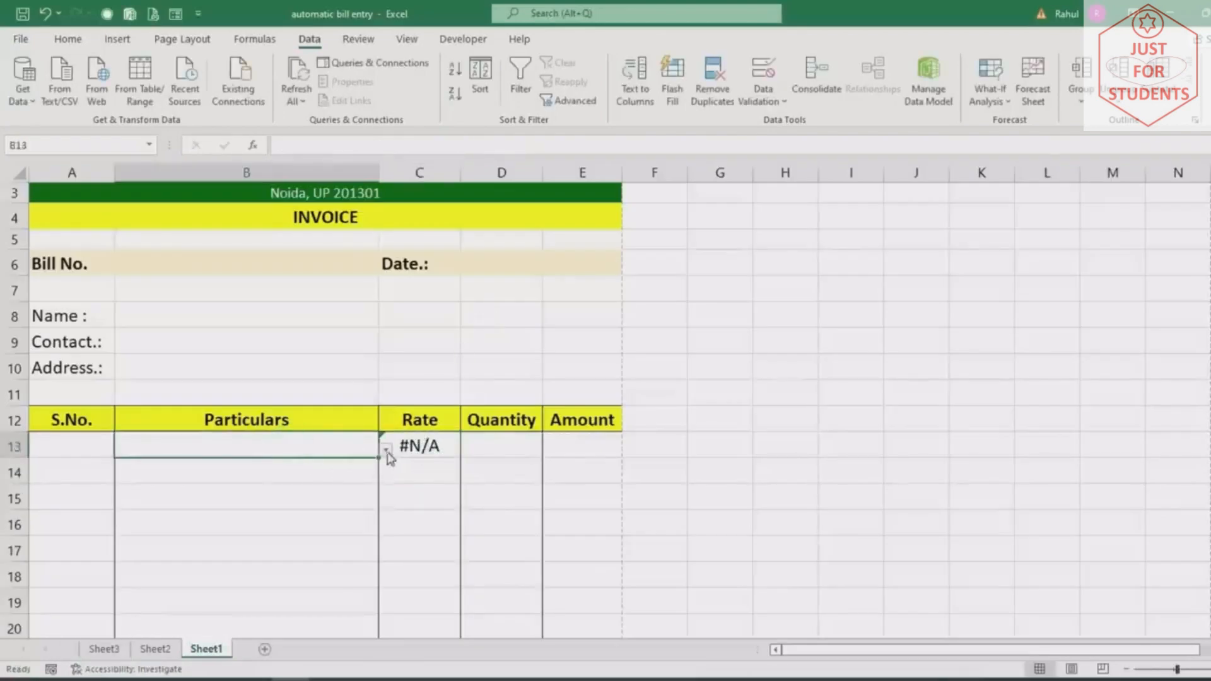
pyautogui.click(385, 449)
pyautogui.click(92, 475)
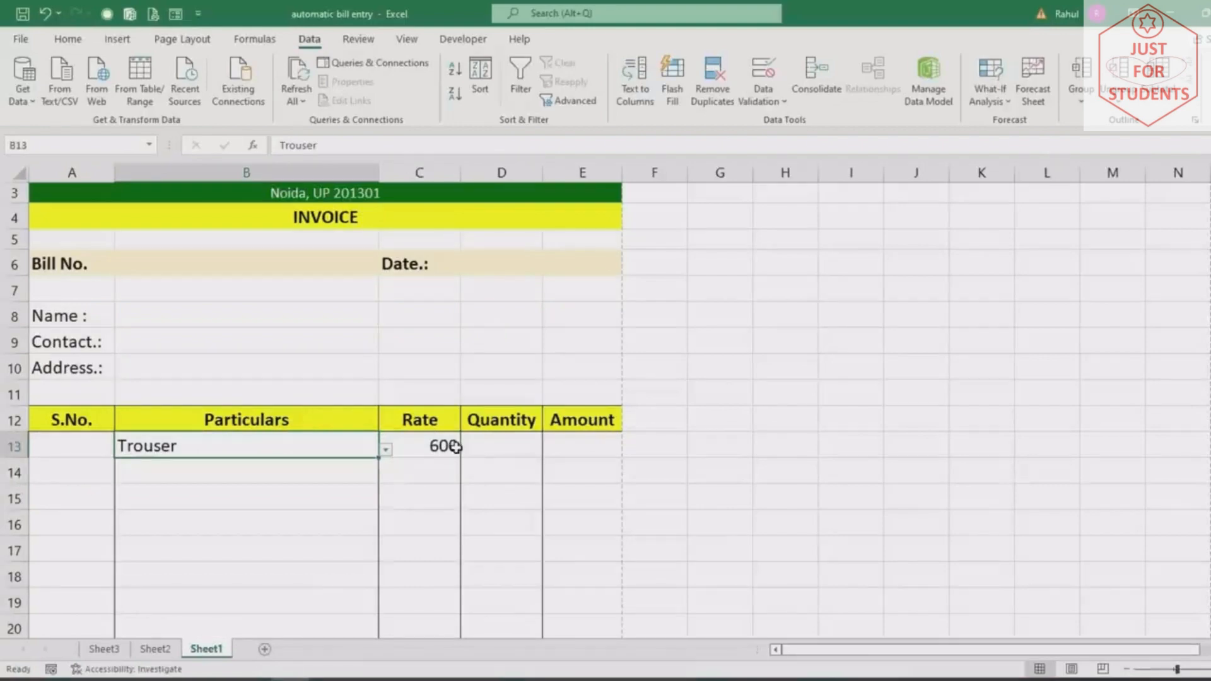
pyautogui.click(456, 447)
pyautogui.scroll(-3, 505, 428)
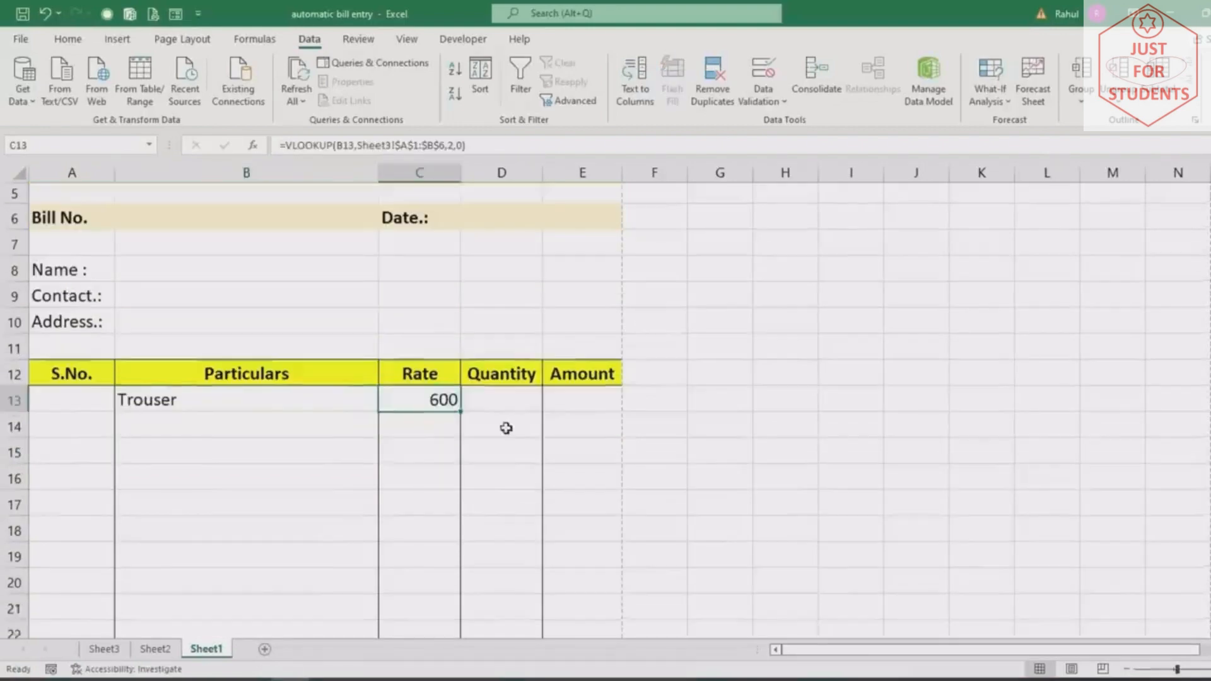
pyautogui.moveTo(462, 237); pyautogui.dragTo(453, 590)
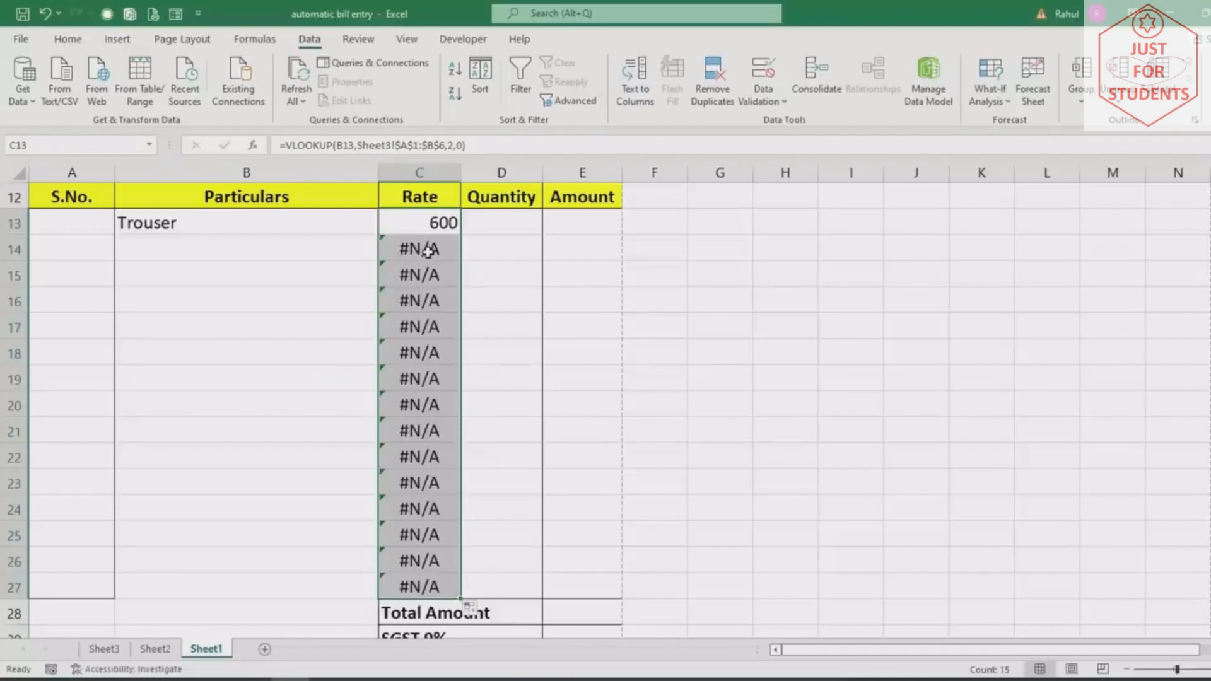
# Choose Trouser as the second item in B14, showing rate 600
pyautogui.click(251, 257)
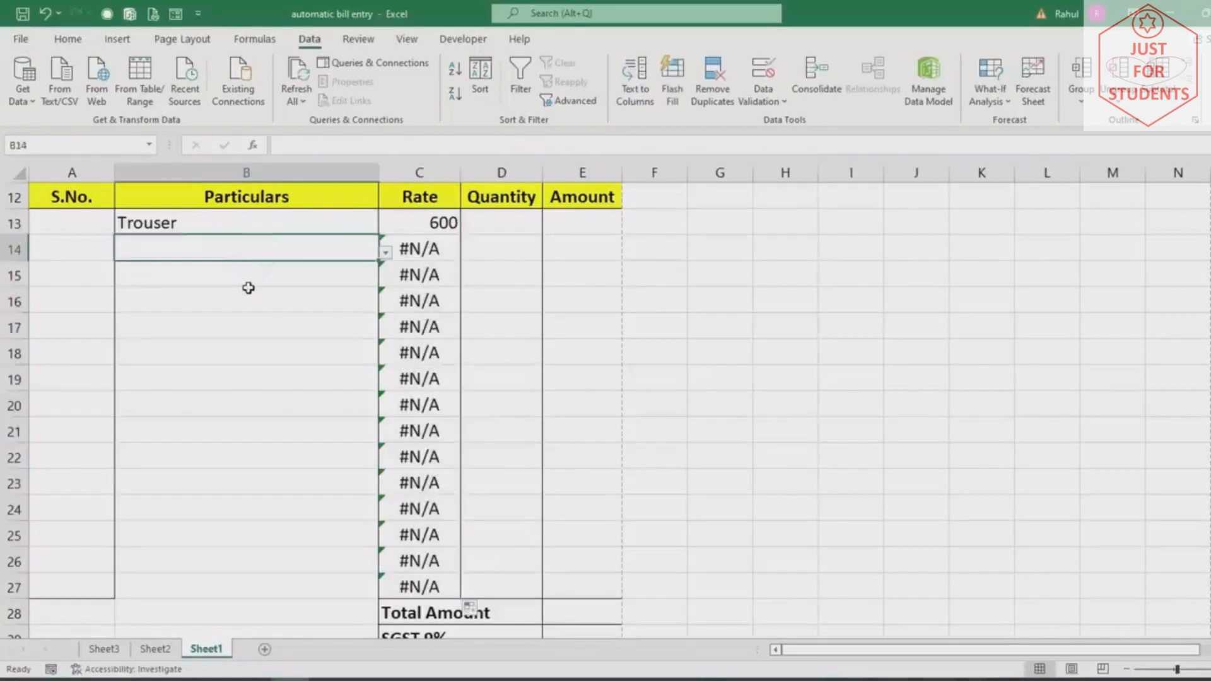
pyautogui.click(386, 253)
pyautogui.click(181, 280)
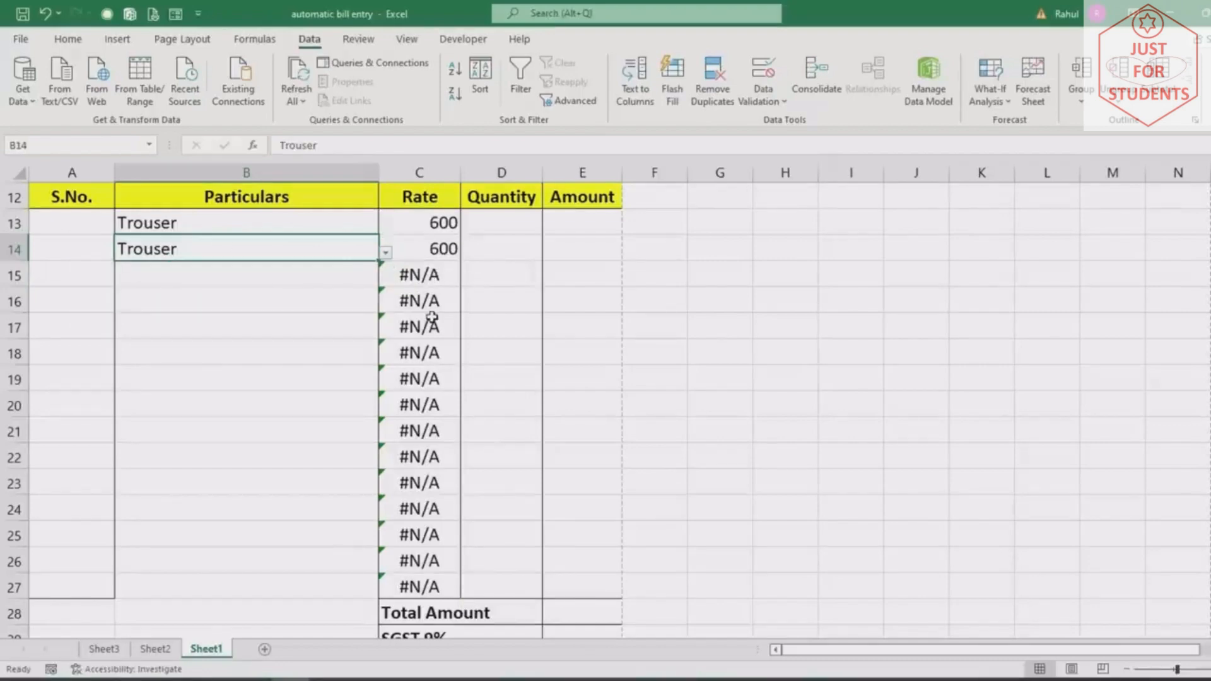
pyautogui.click(435, 224)
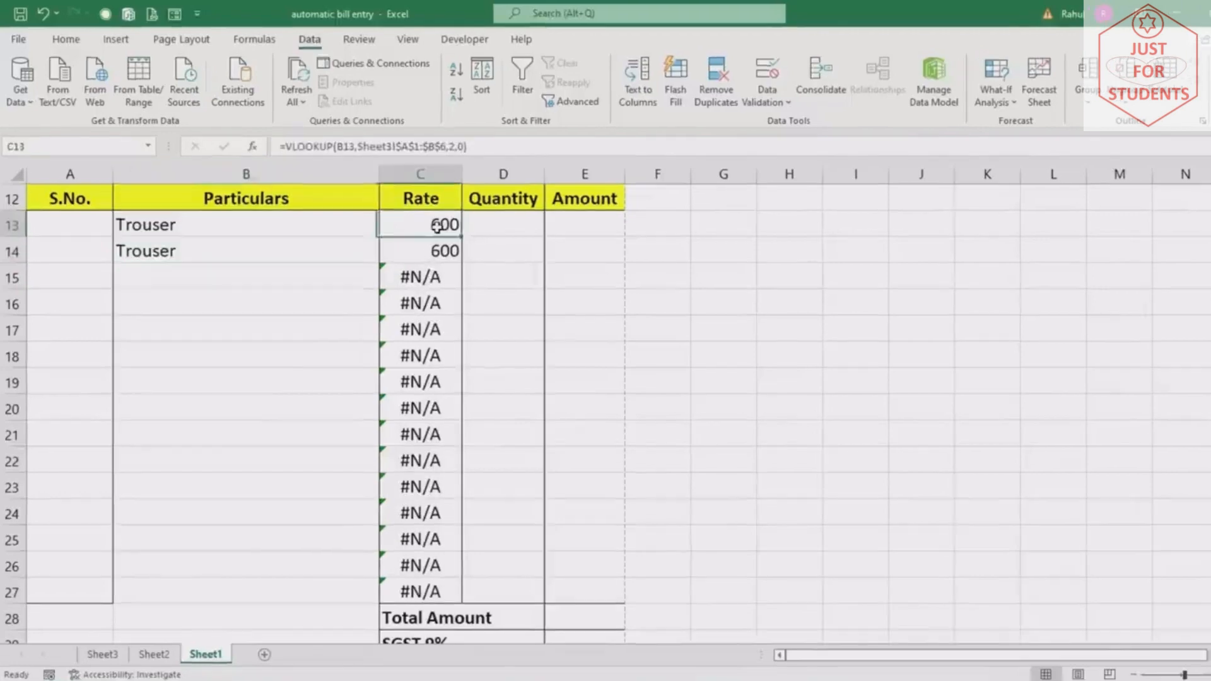
pyautogui.press('F2')
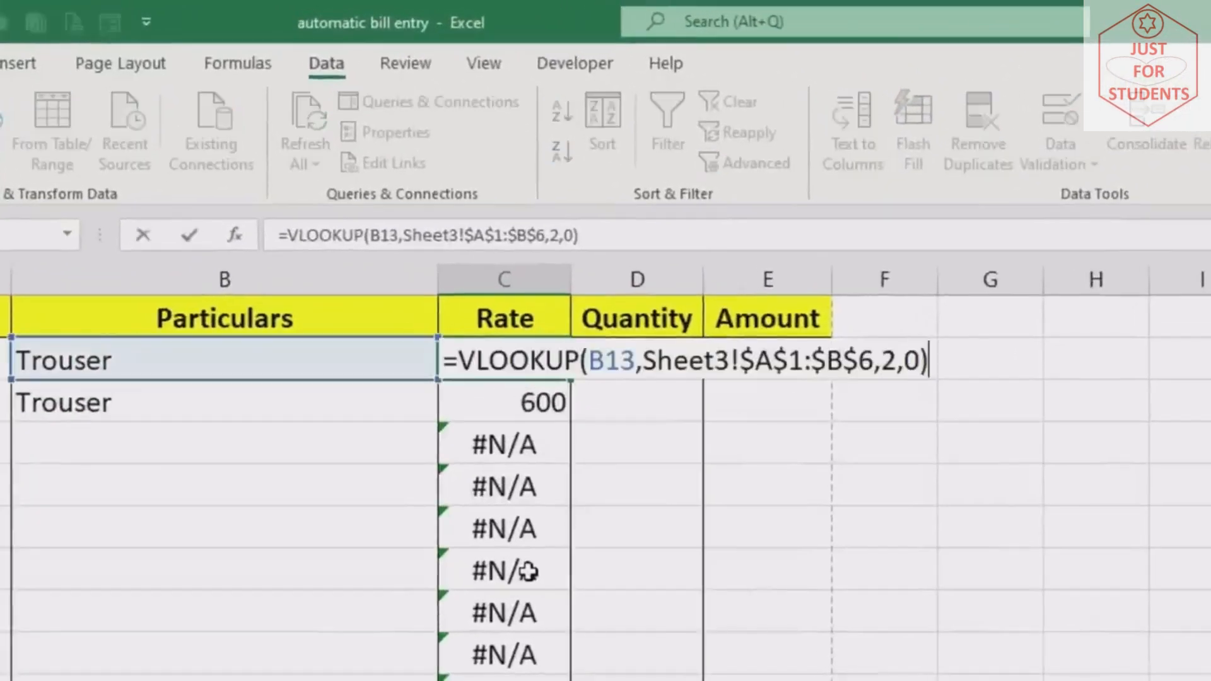
# Wrap C13's VLOOKUP in IFERROR with a blank "" result for errors
pyautogui.click(458, 366)
pyautogui.write('iferr')
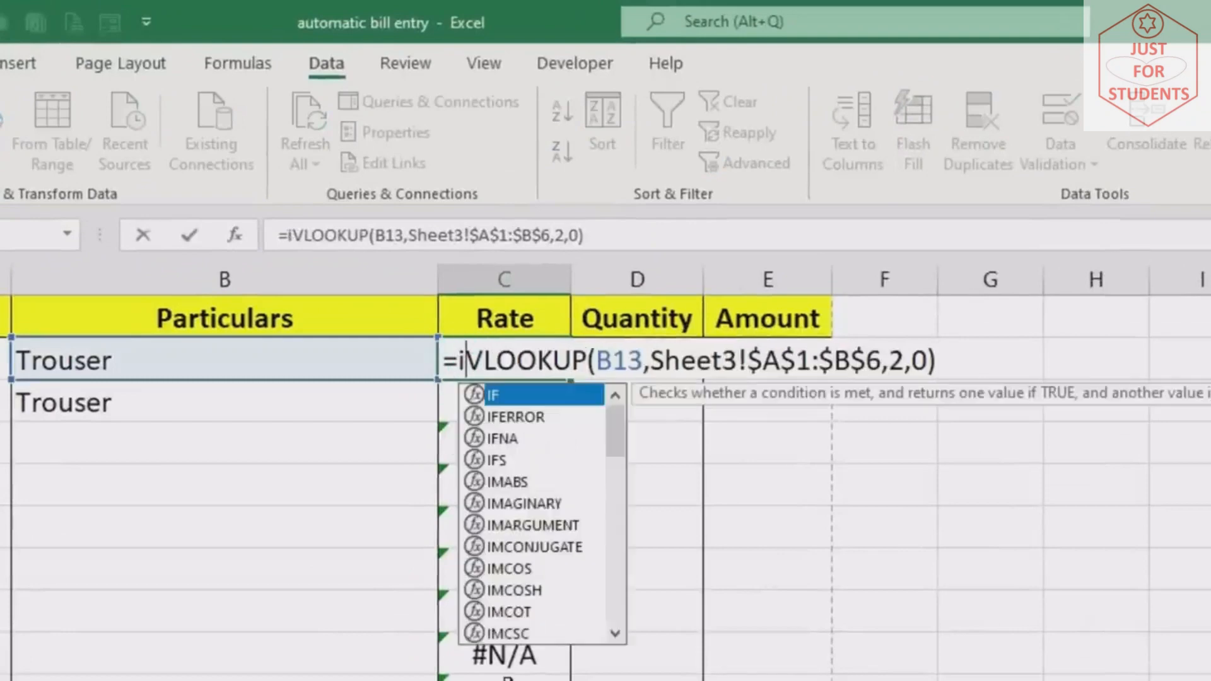
pyautogui.press('Tab')
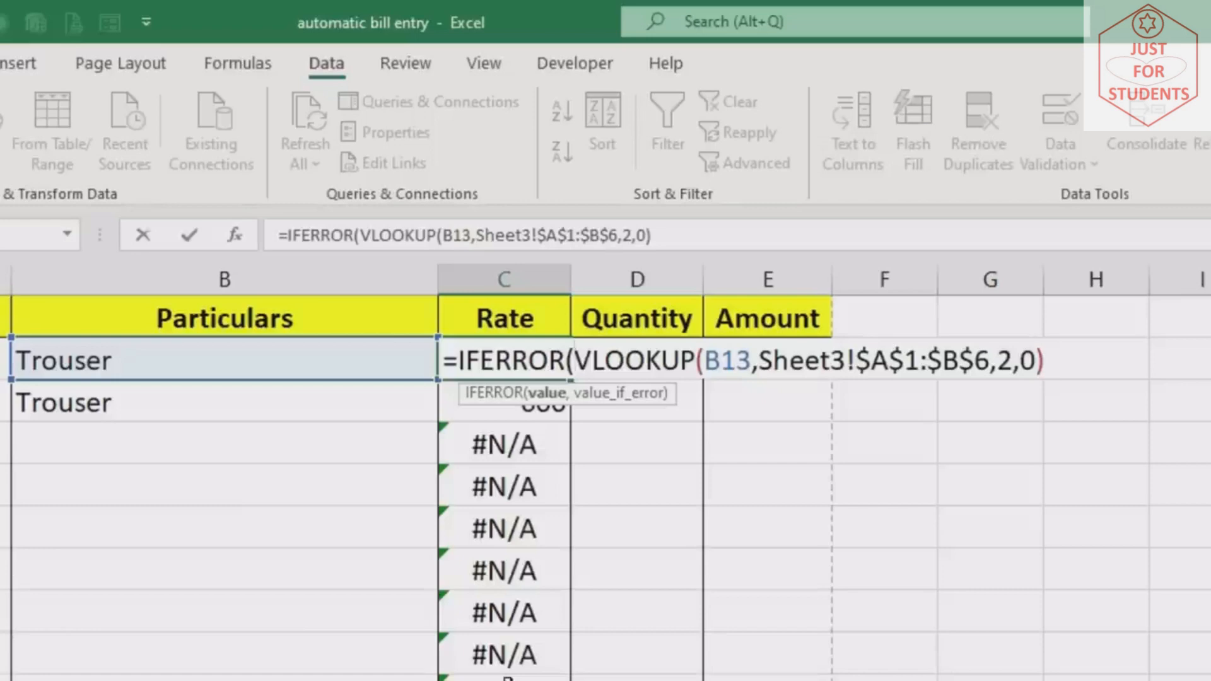
pyautogui.click(1067, 359)
pyautogui.write(',')
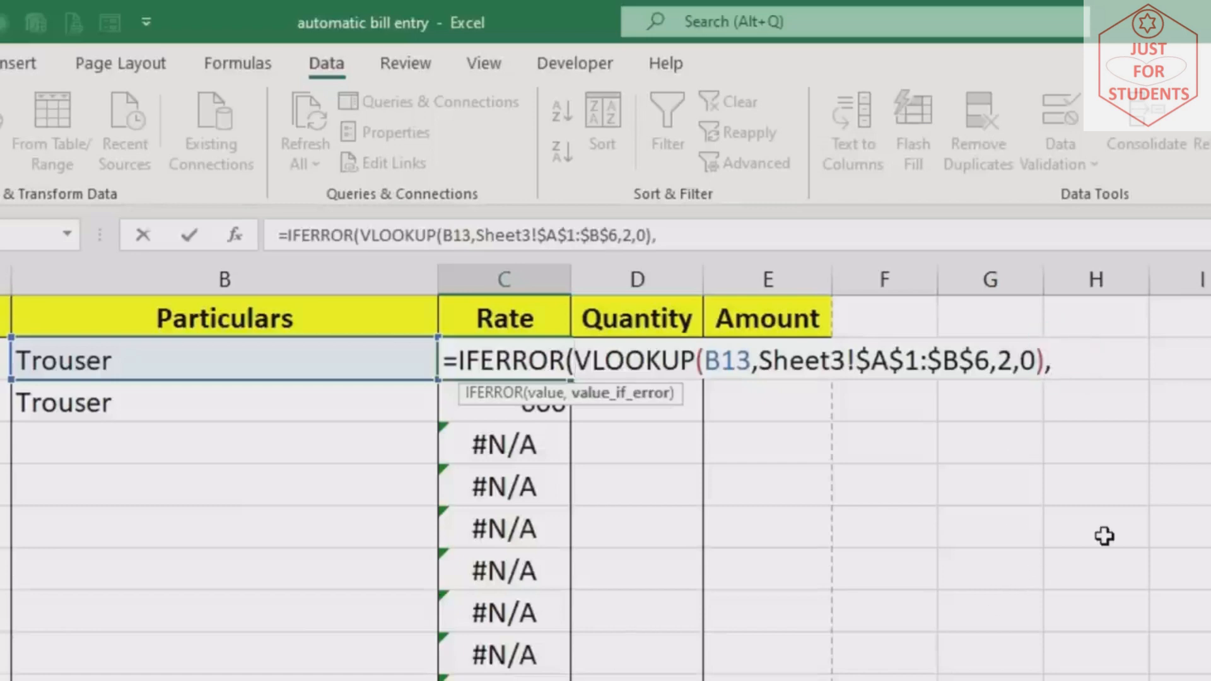
pyautogui.write('"")')
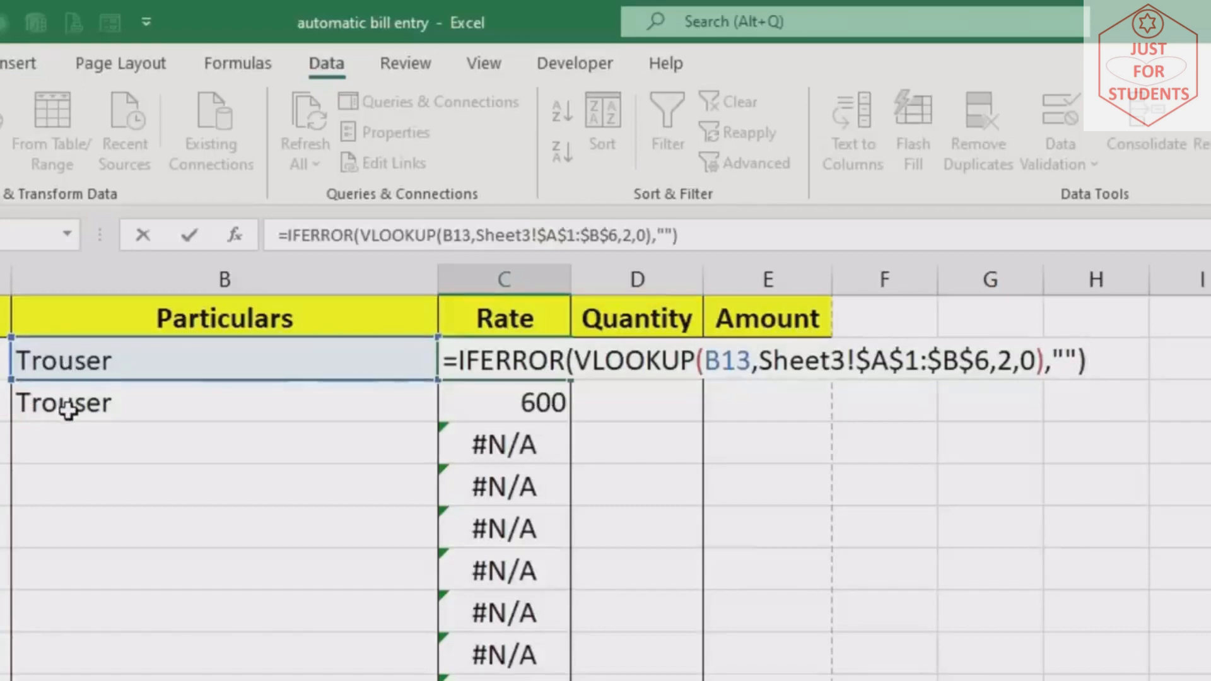
pyautogui.click(1065, 354)
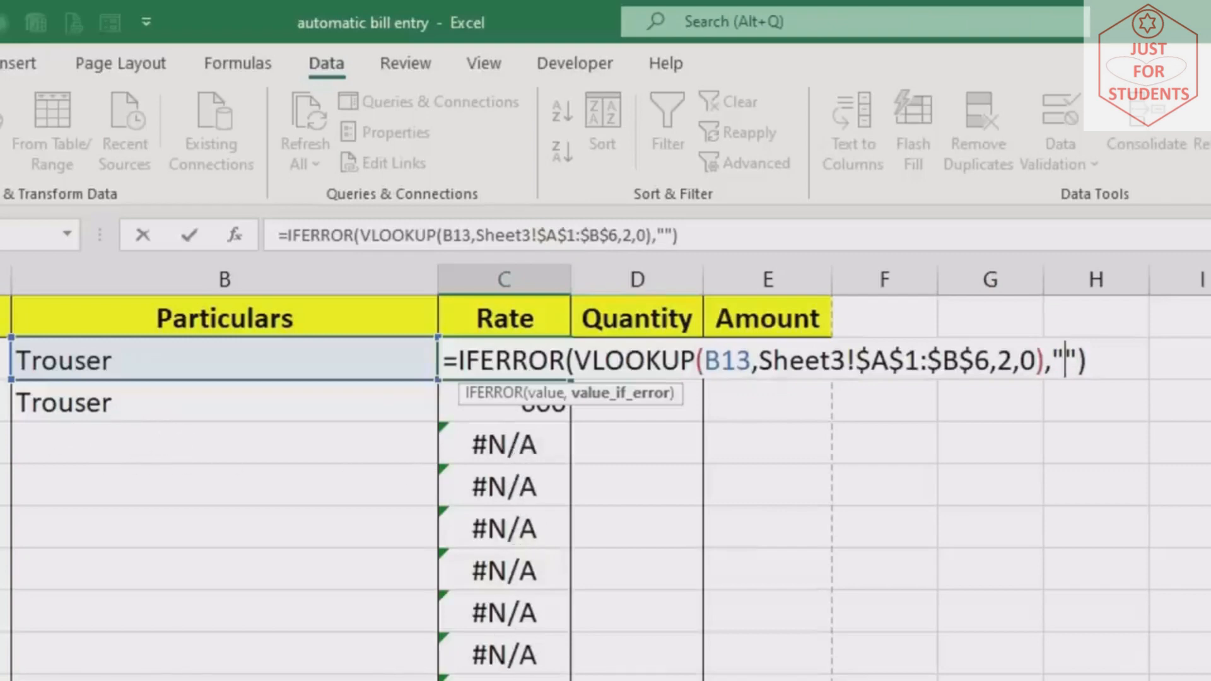
pyautogui.press('Return')
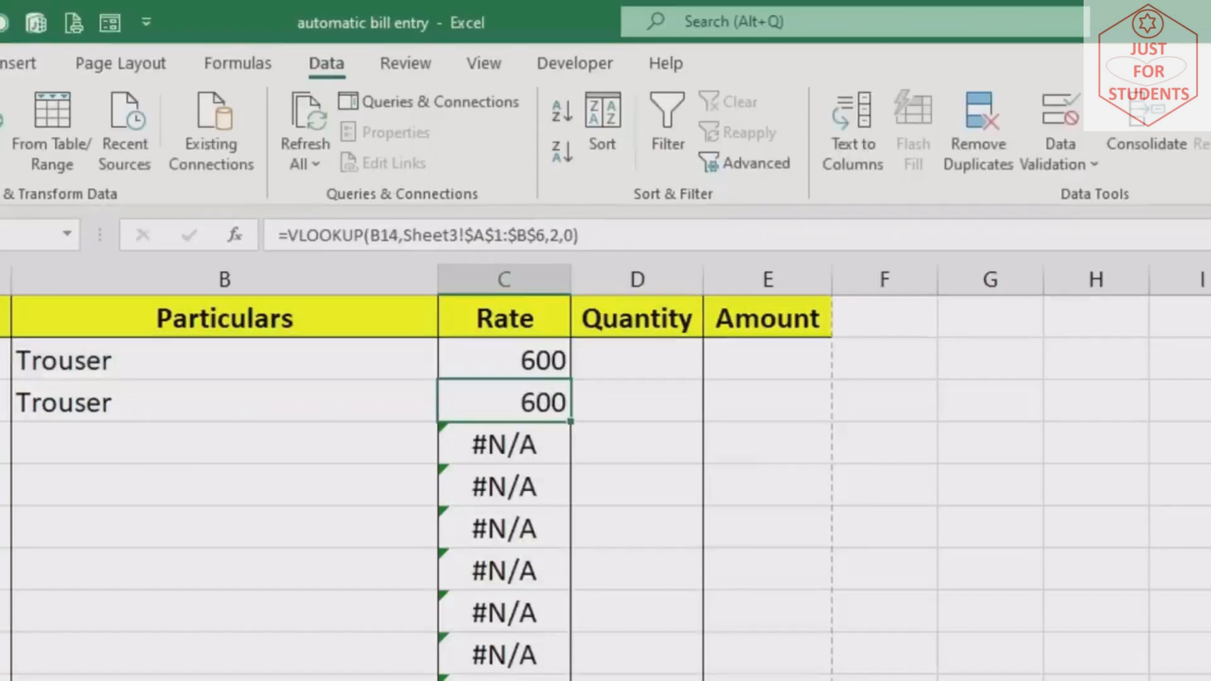
# Copy the IFERROR rate formula down the column and pick T-shirt in B15, rate 500
pyautogui.click(531, 366)
pyautogui.doubleClick(565, 380)
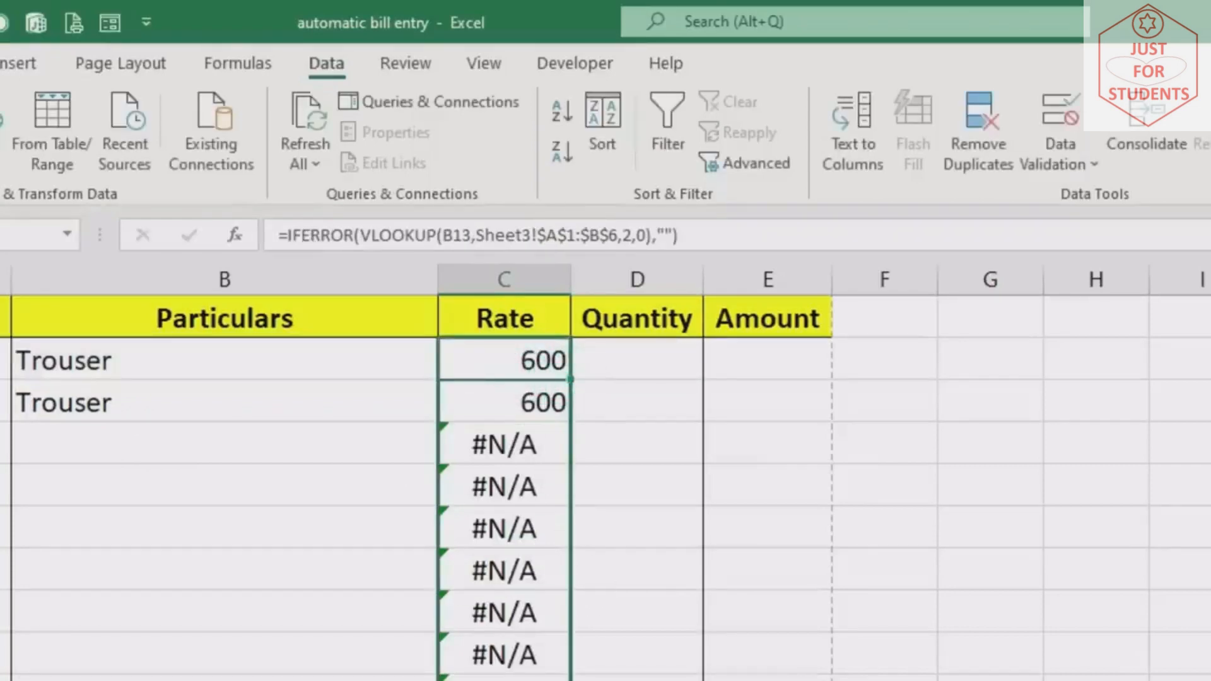
pyautogui.click(303, 404)
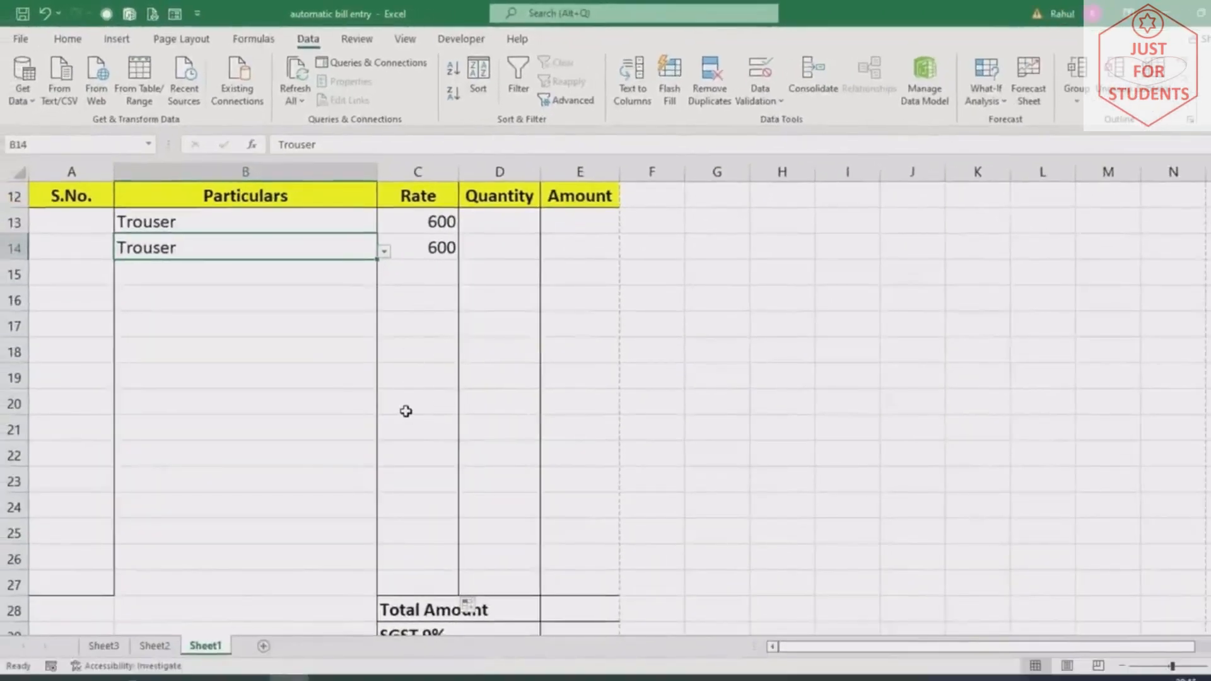
pyautogui.click(310, 278)
pyautogui.click(384, 277)
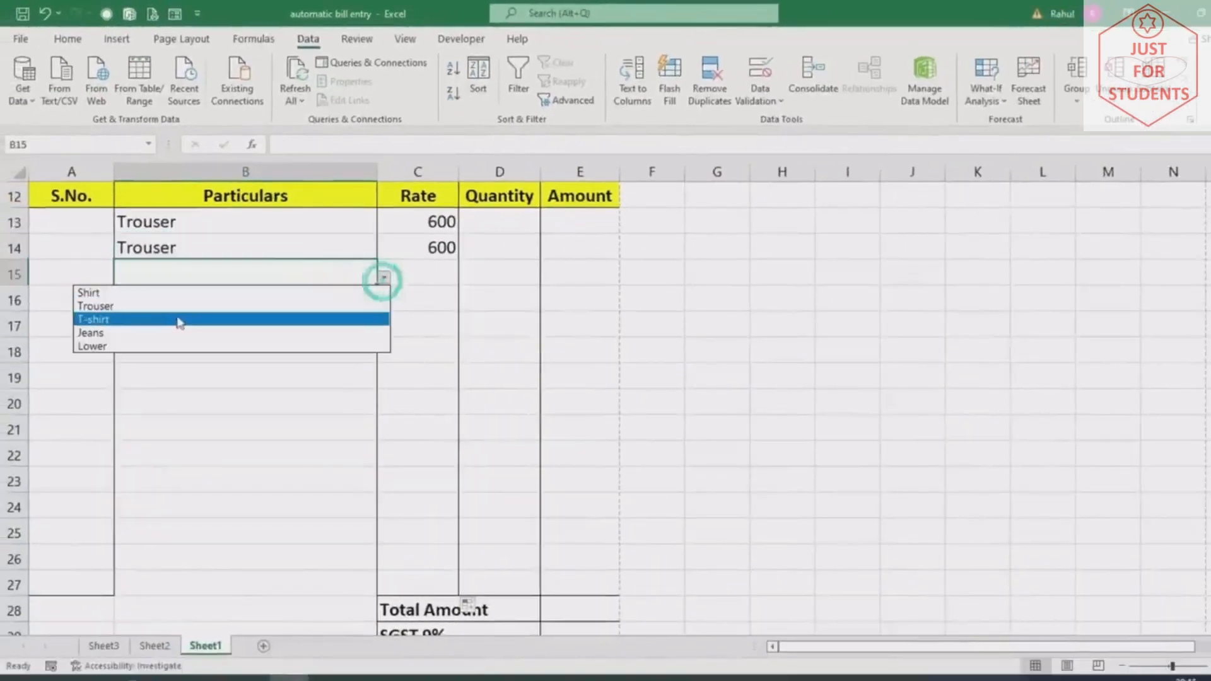
pyautogui.click(167, 322)
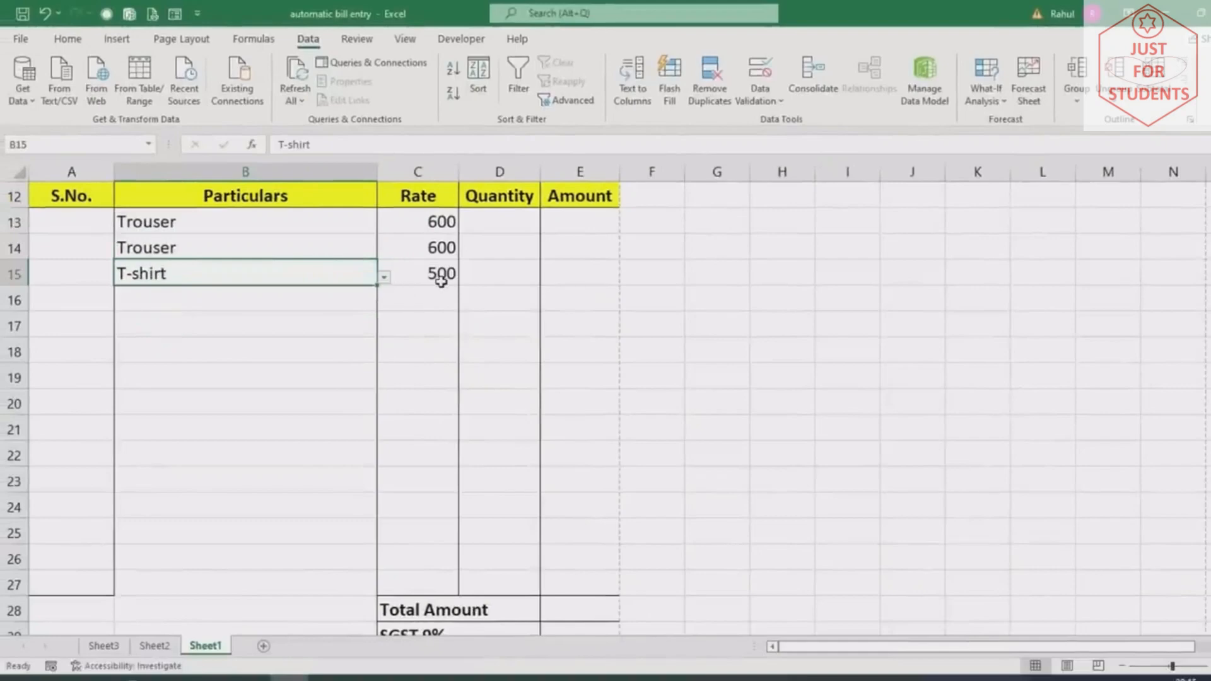
pyautogui.click(552, 215)
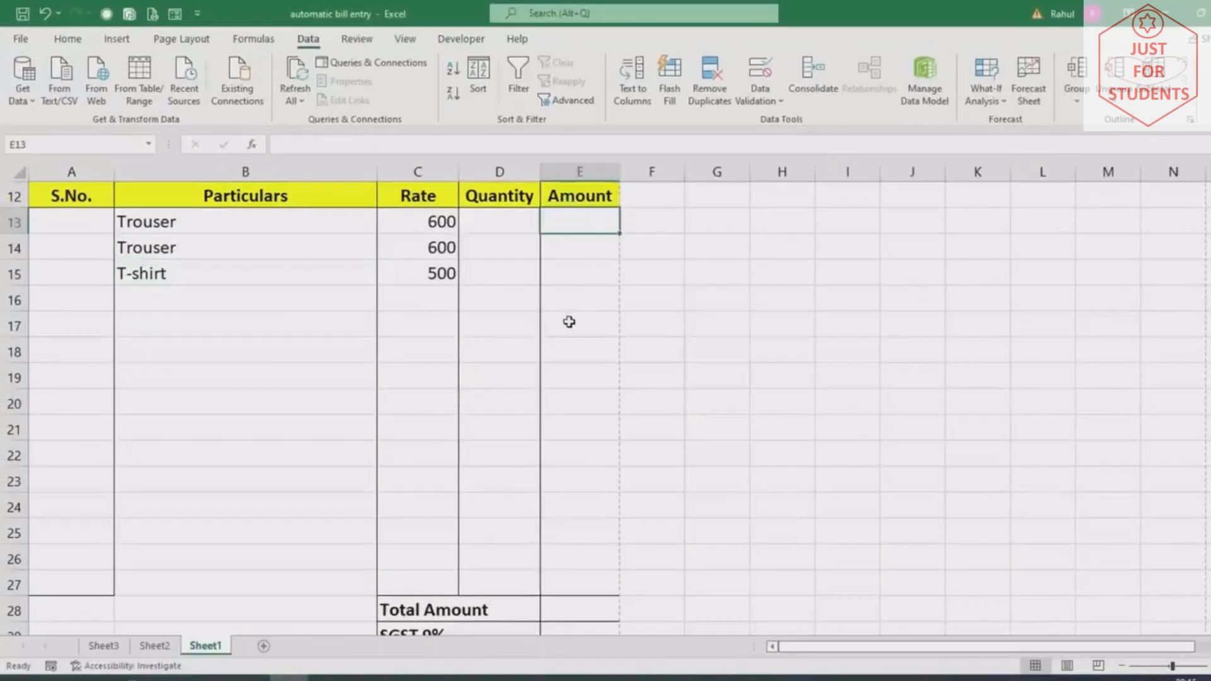
# Enter the Amount formula =C13*D13 in E13
pyautogui.write('=')
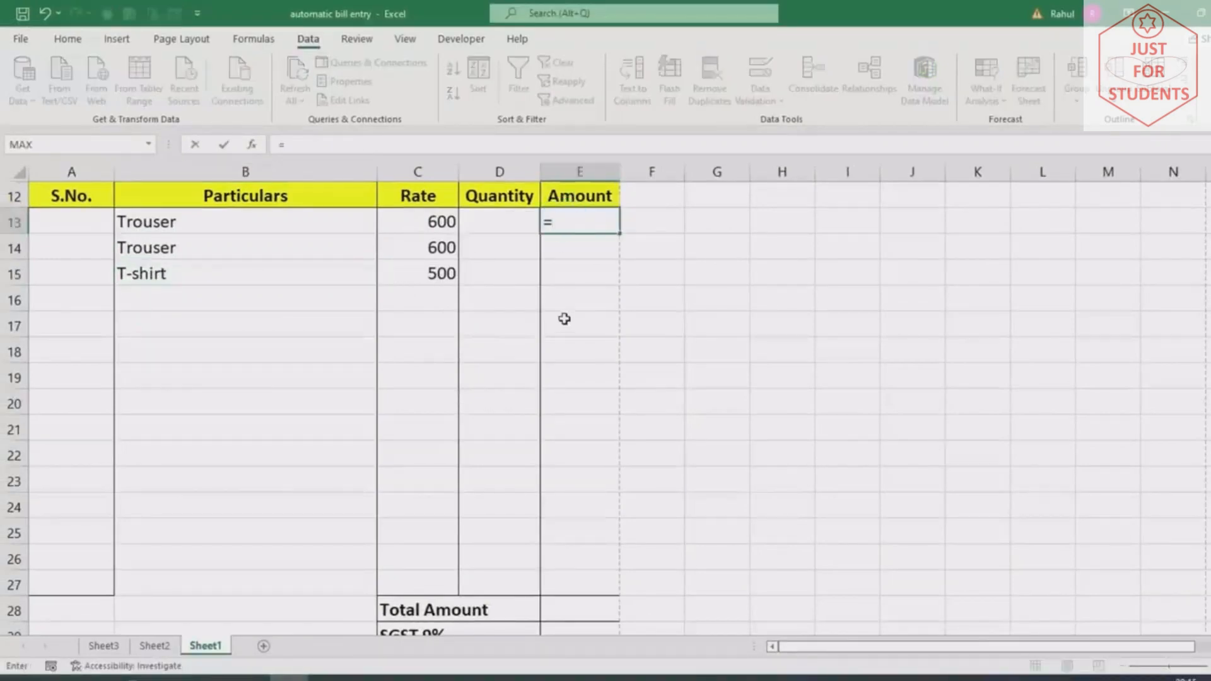
pyautogui.click(439, 220)
pyautogui.write('*')
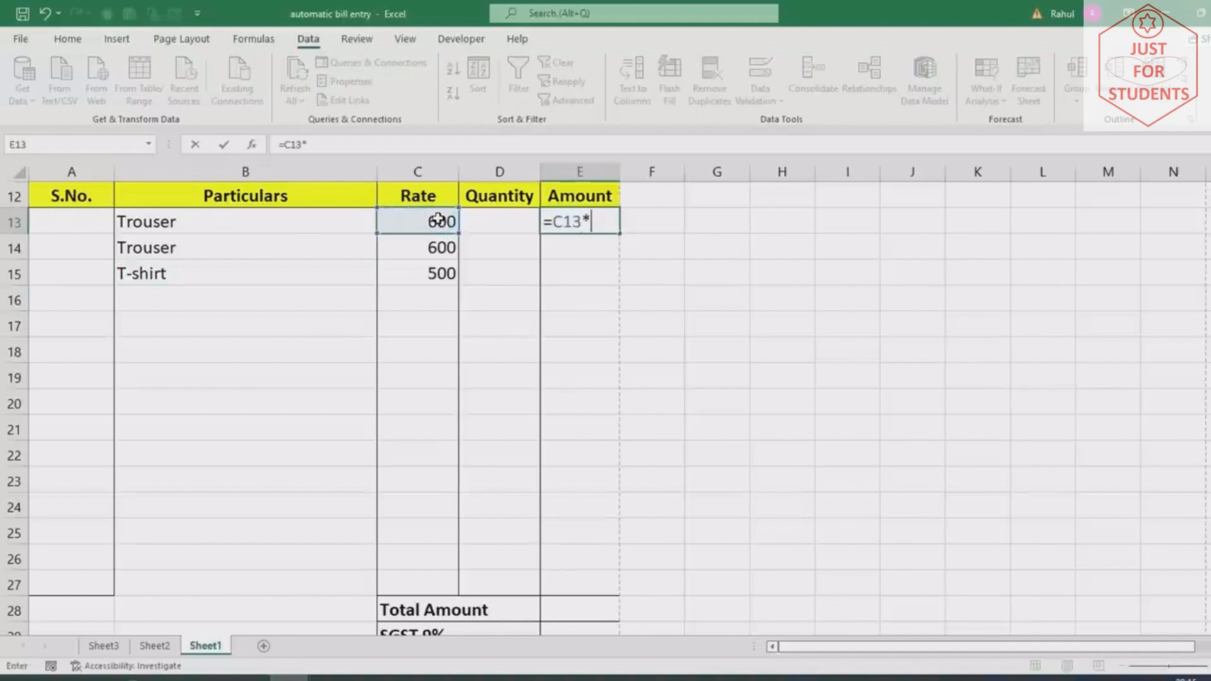
pyautogui.click(478, 216)
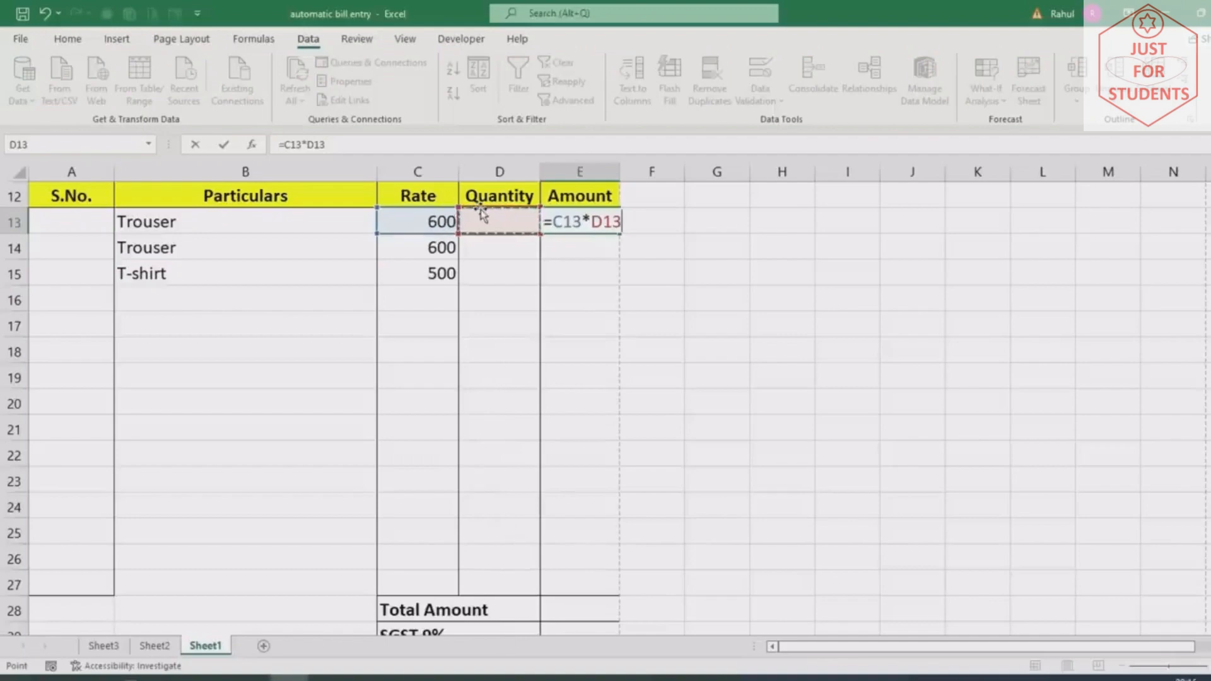
pyautogui.press('Return')
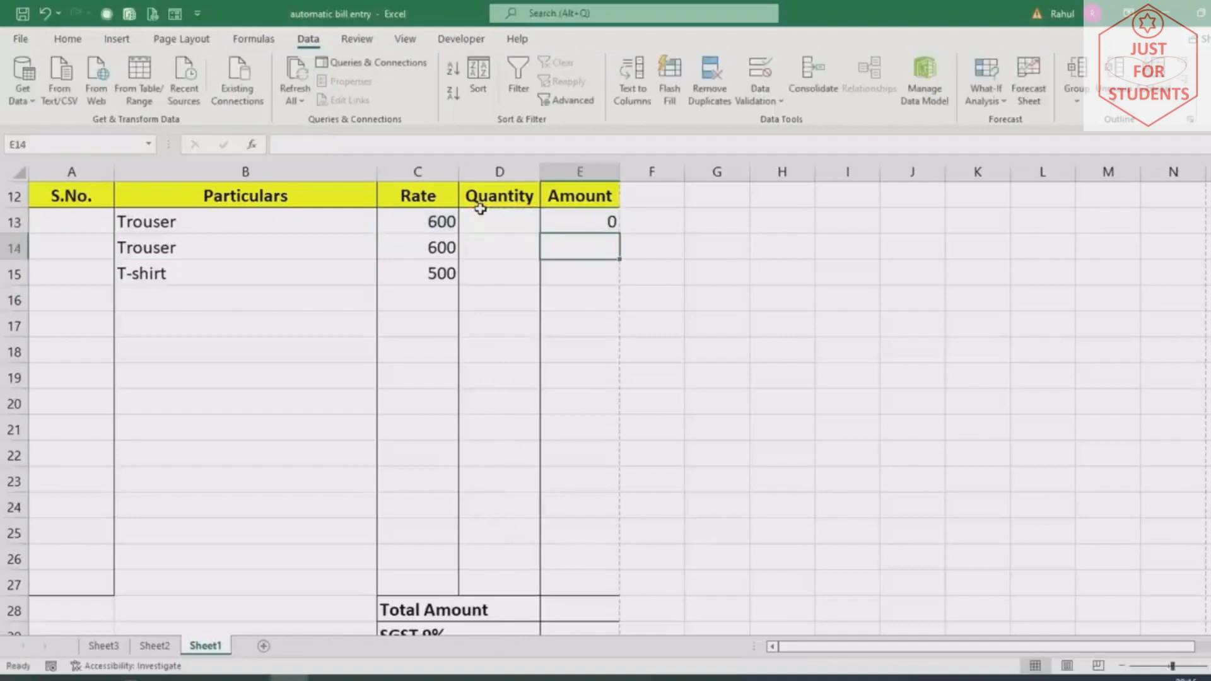
# Set the first item's quantity in D13 to 50, correcting an initial 40
pyautogui.click(480, 212)
pyautogui.write('400')
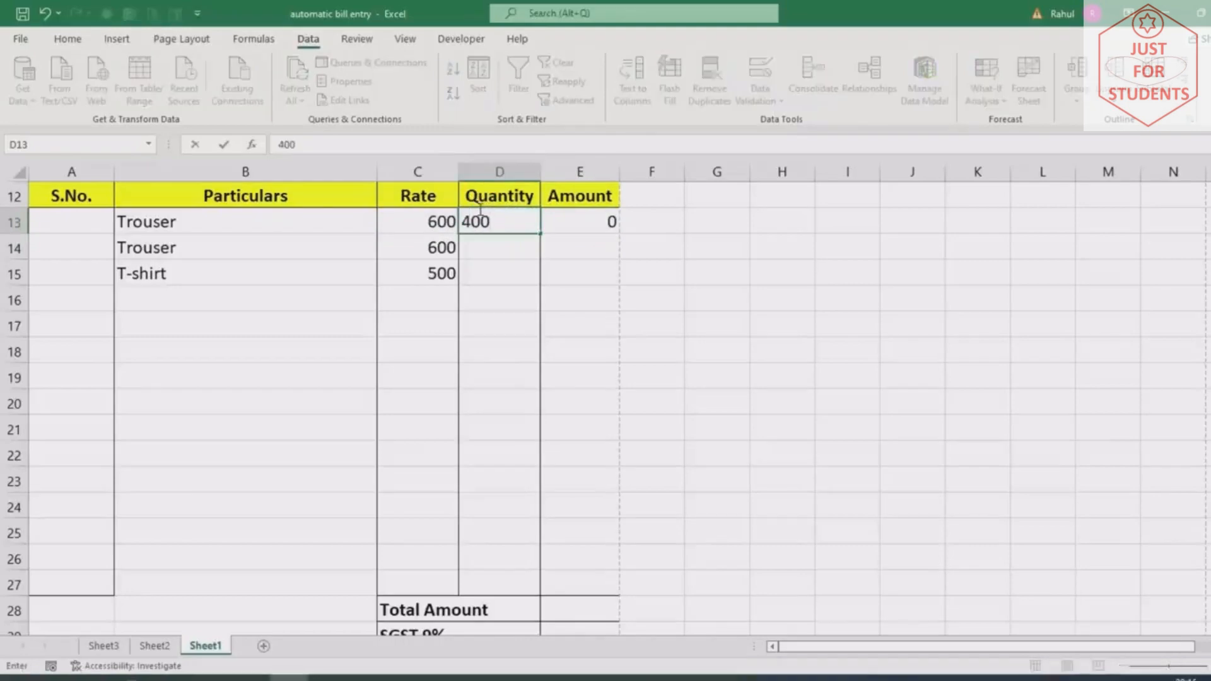
pyautogui.press('Return')
pyautogui.click(479, 212)
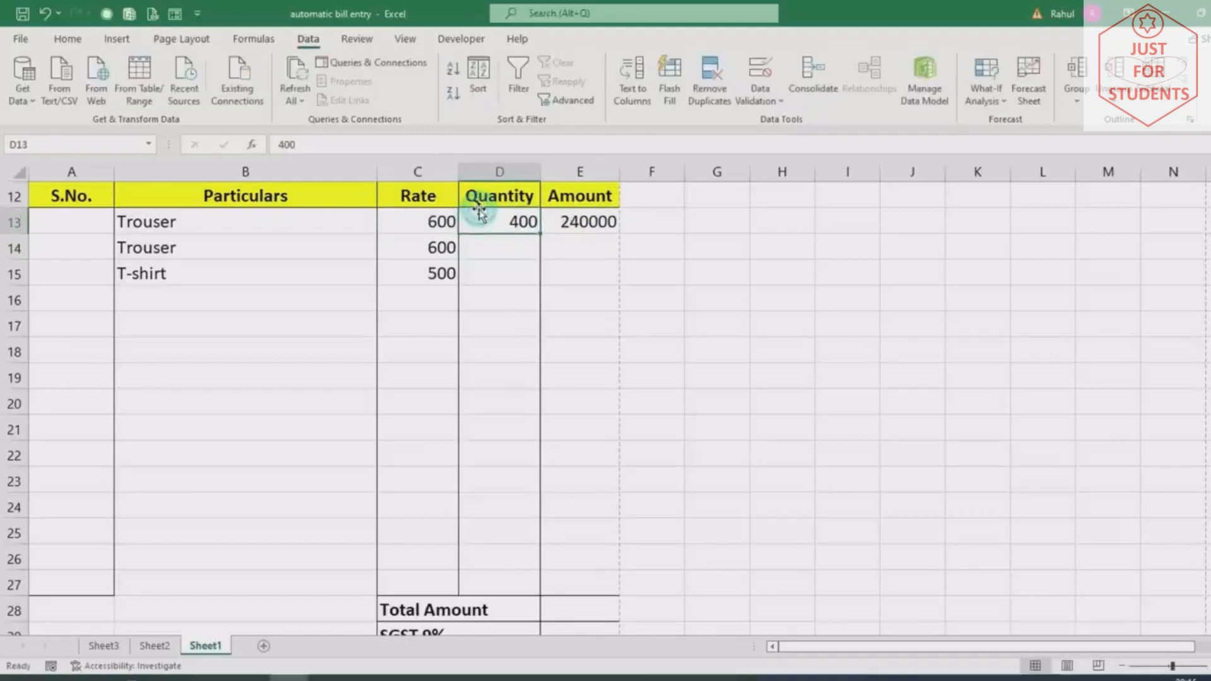
pyautogui.write('50')
pyautogui.press('Return')
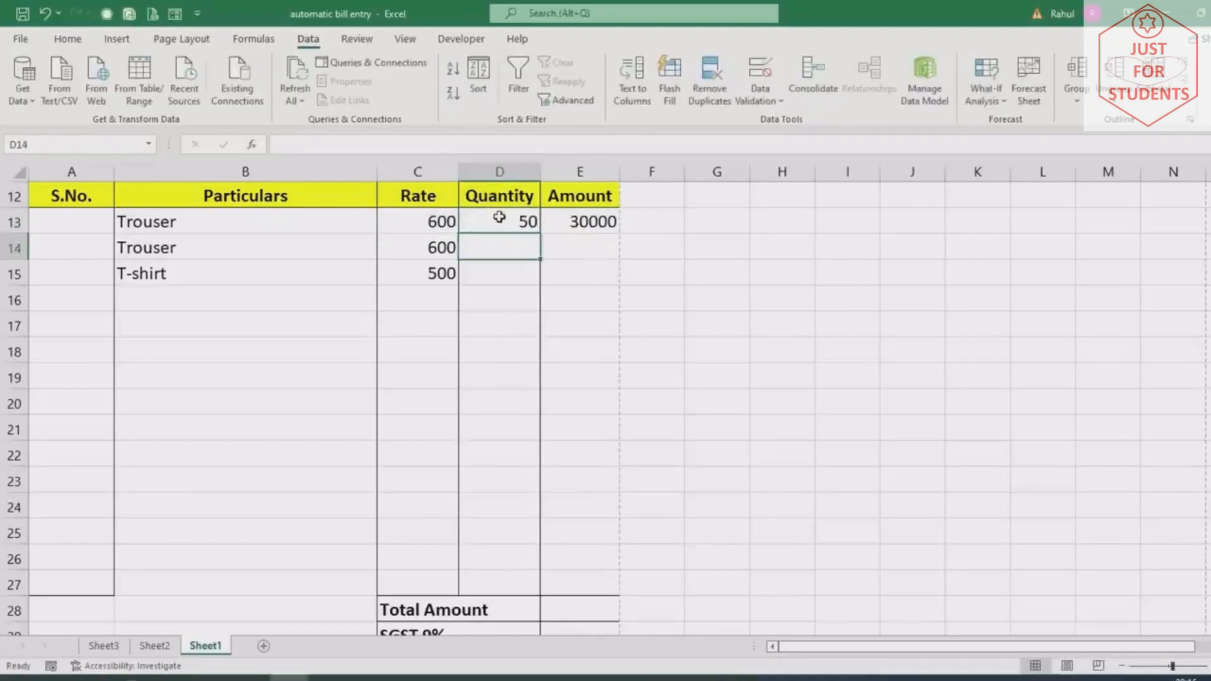
# Copy the E13 Amount formula down the column to row 27
pyautogui.click(606, 216)
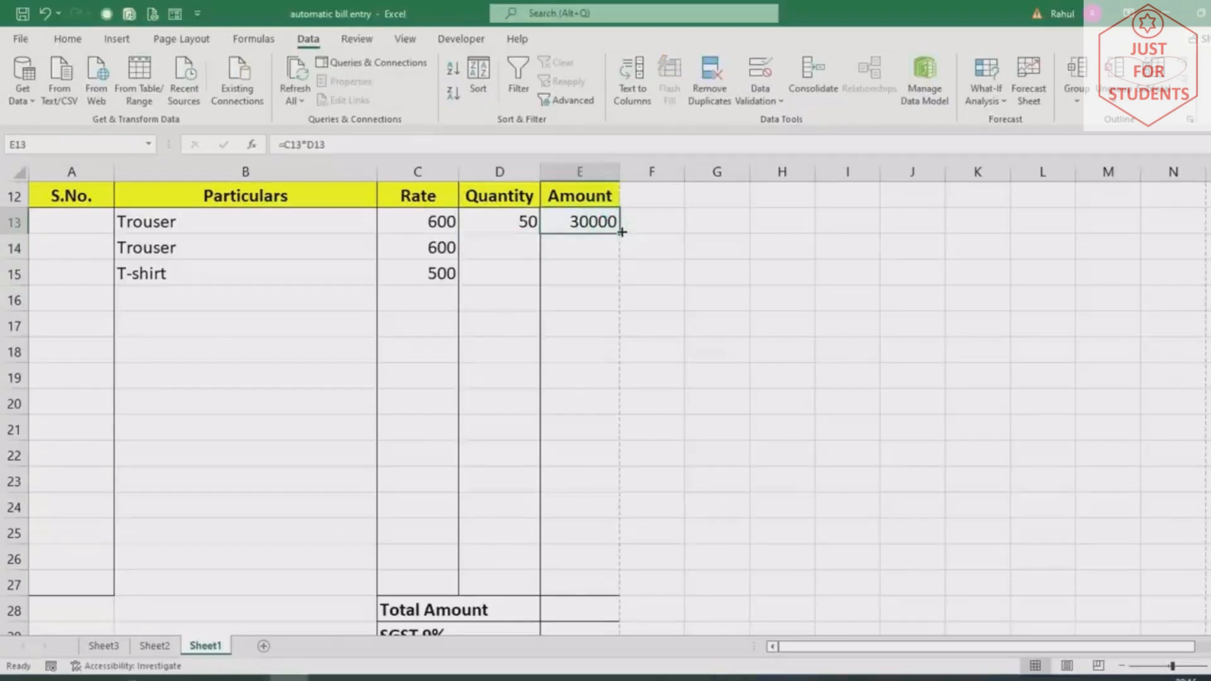
pyautogui.moveTo(618, 233); pyautogui.dragTo(586, 586)
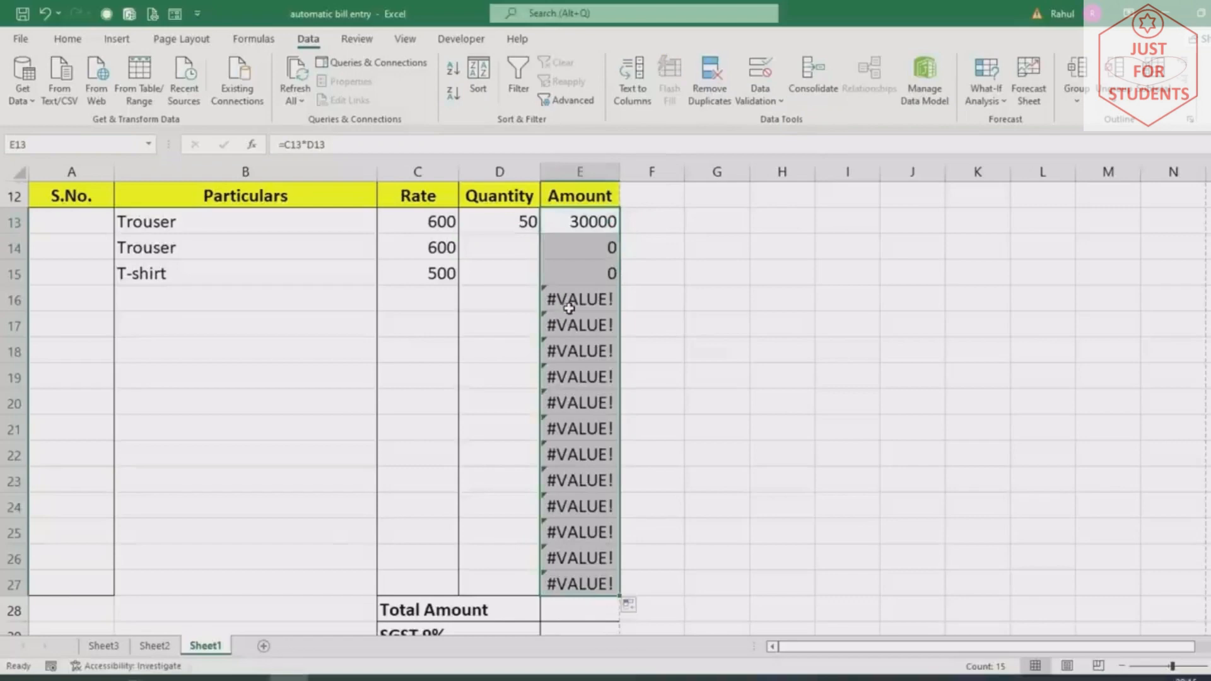
pyautogui.click(550, 214)
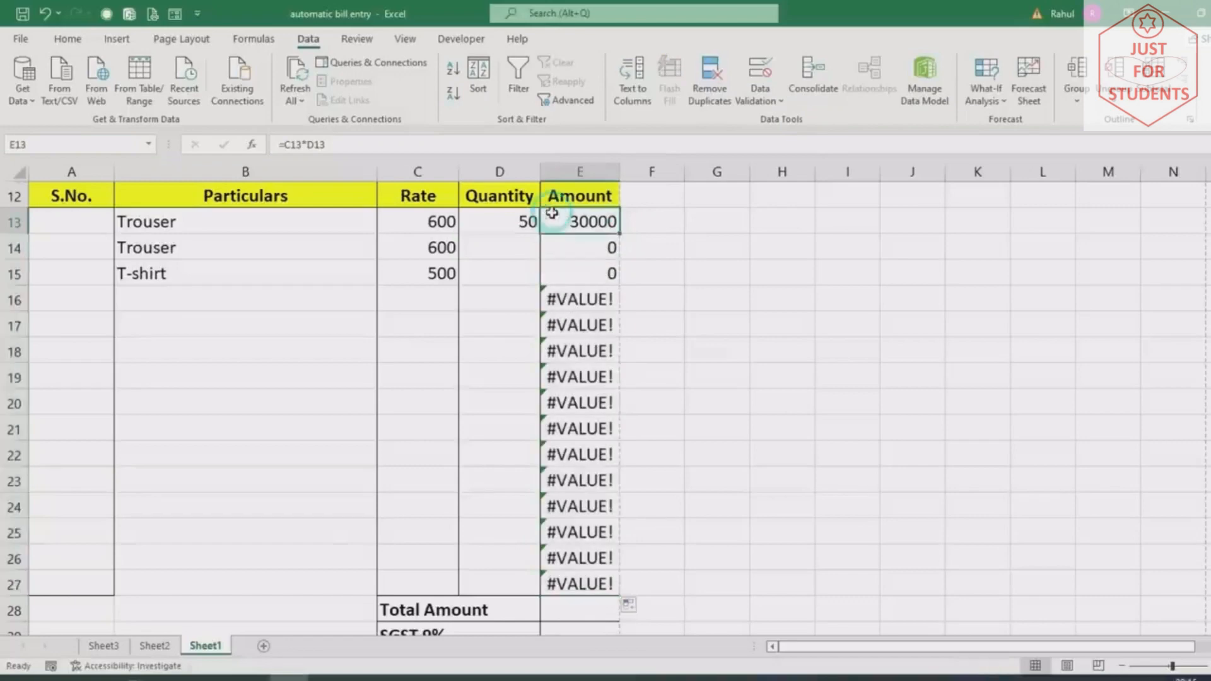
# Change E13 to =IFERROR(C13*D13,"") and fill it down to E27
pyautogui.doubleClick(548, 216)
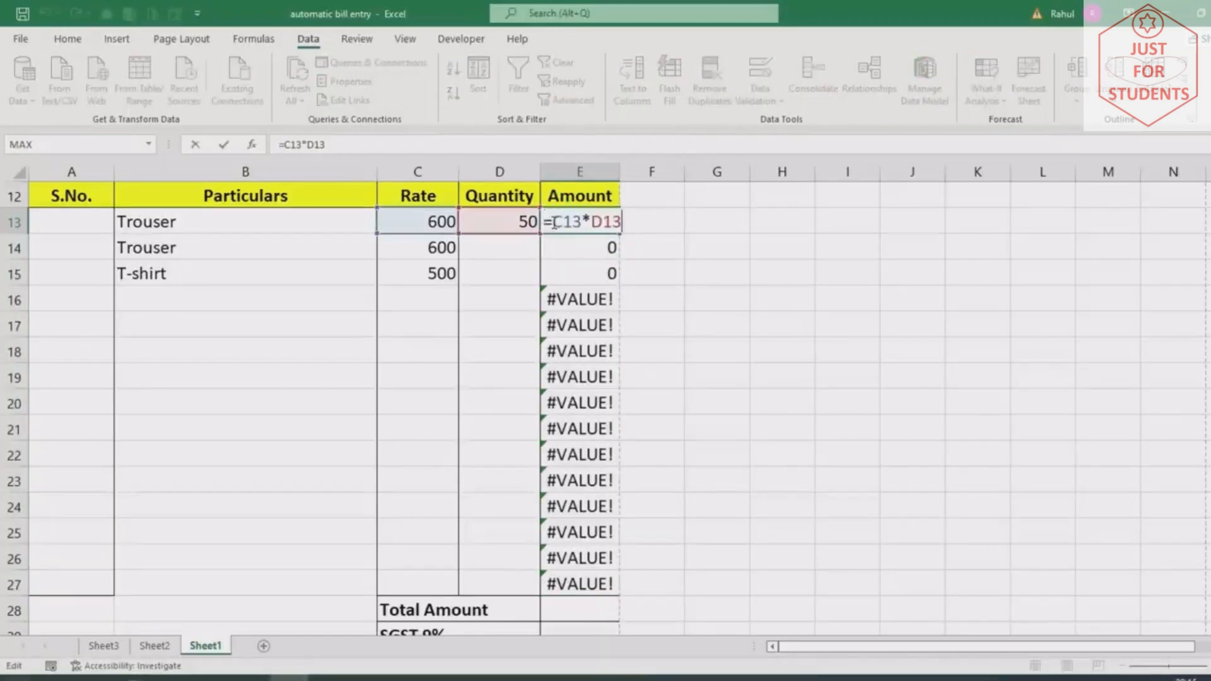
pyautogui.click(554, 222)
pyautogui.write('ifer')
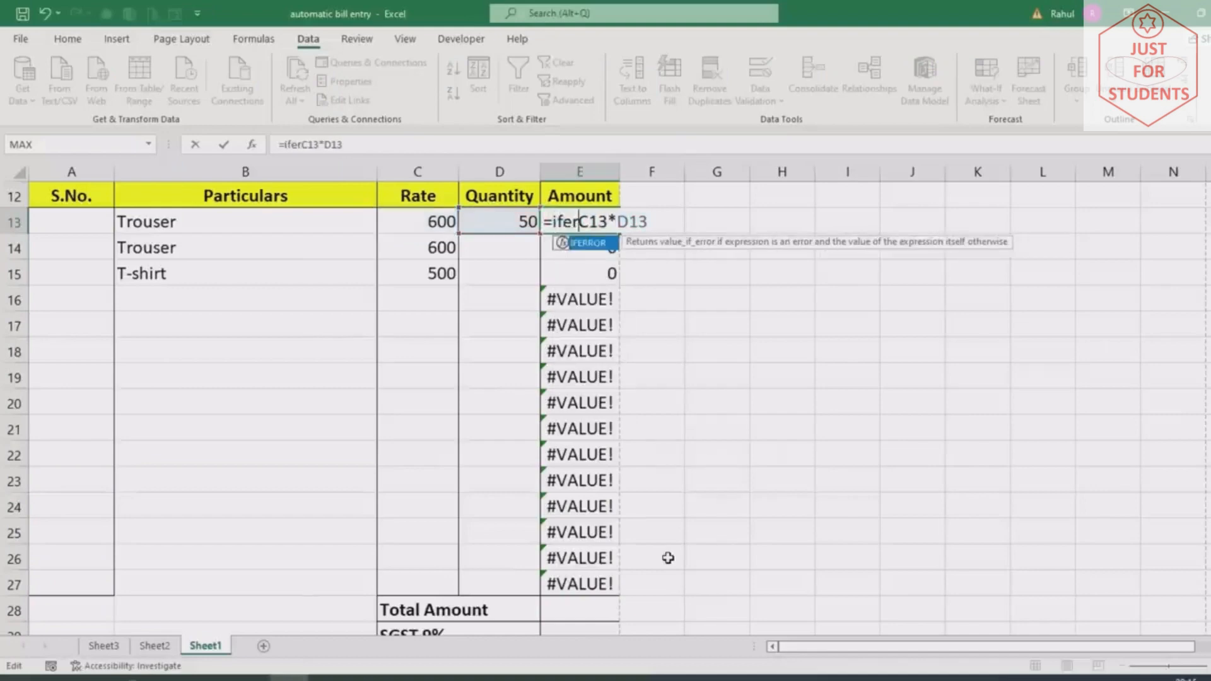
pyautogui.write('r')
pyautogui.press('Tab')
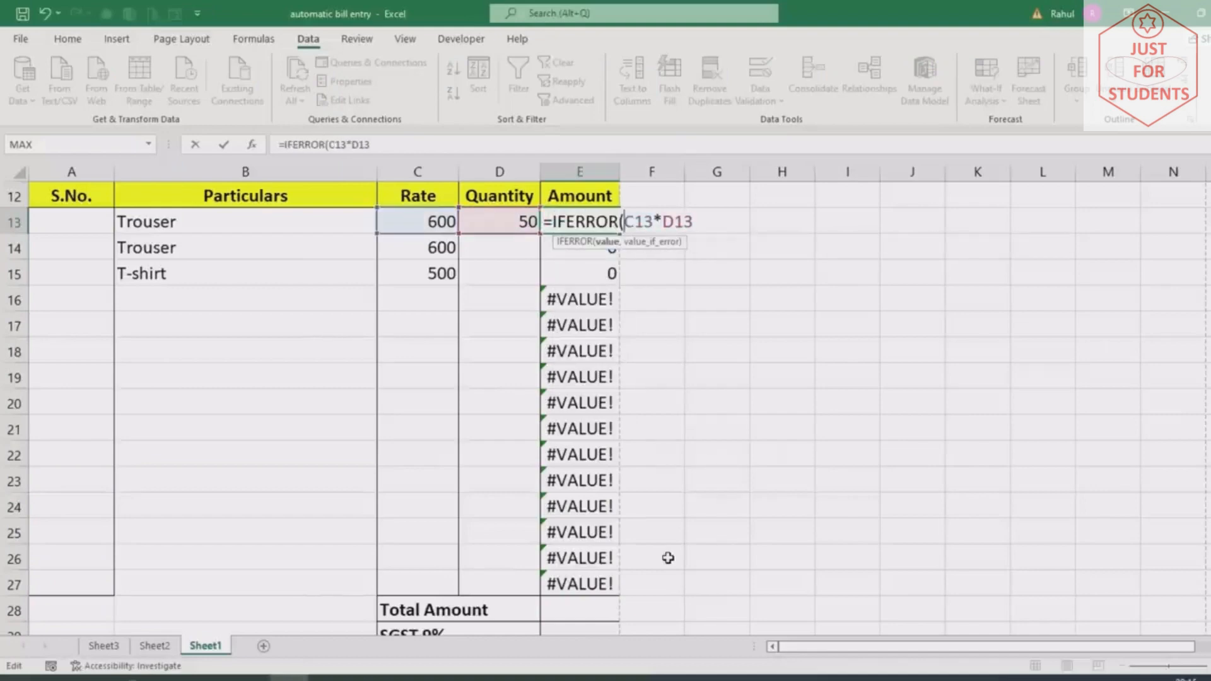
pyautogui.write(',"")')
pyautogui.press('Return')
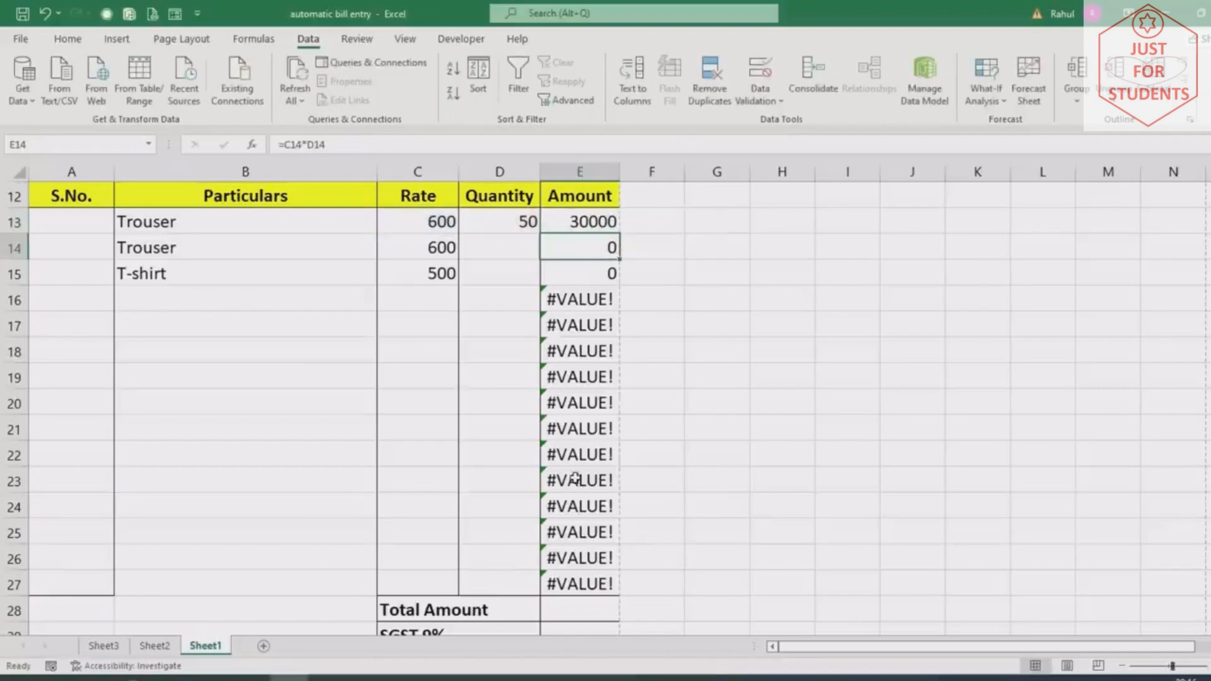
pyautogui.click(568, 218)
pyautogui.moveTo(619, 234); pyautogui.dragTo(621, 591)
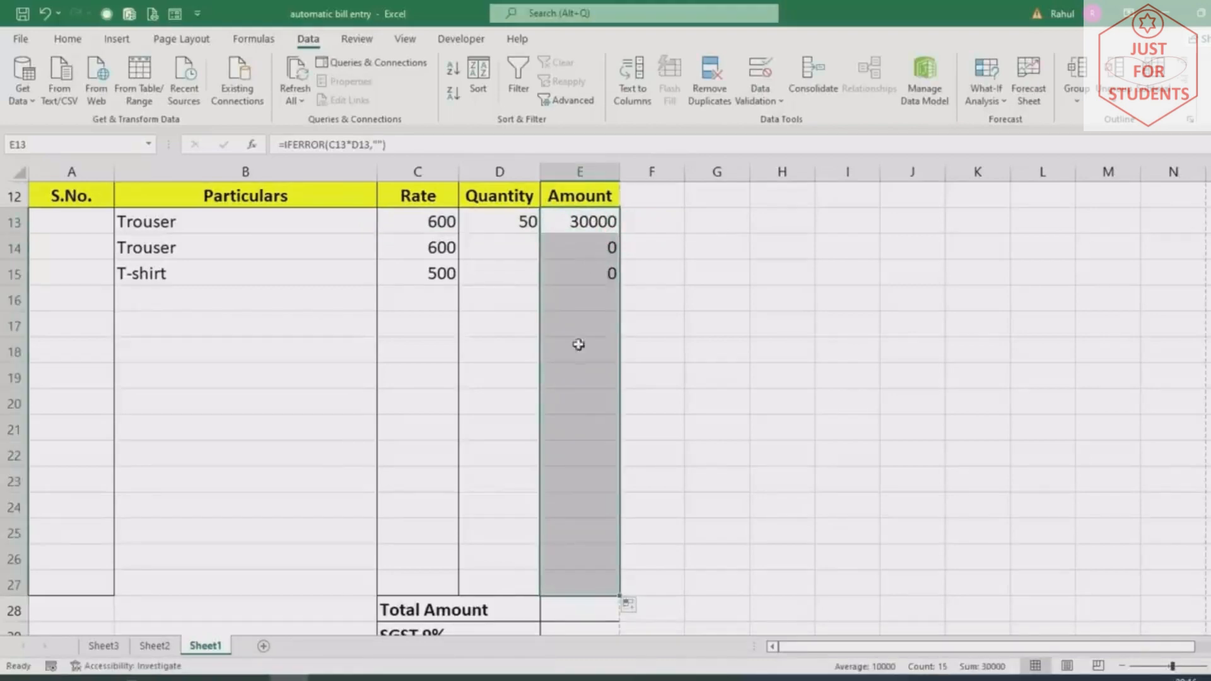
pyautogui.click(585, 303)
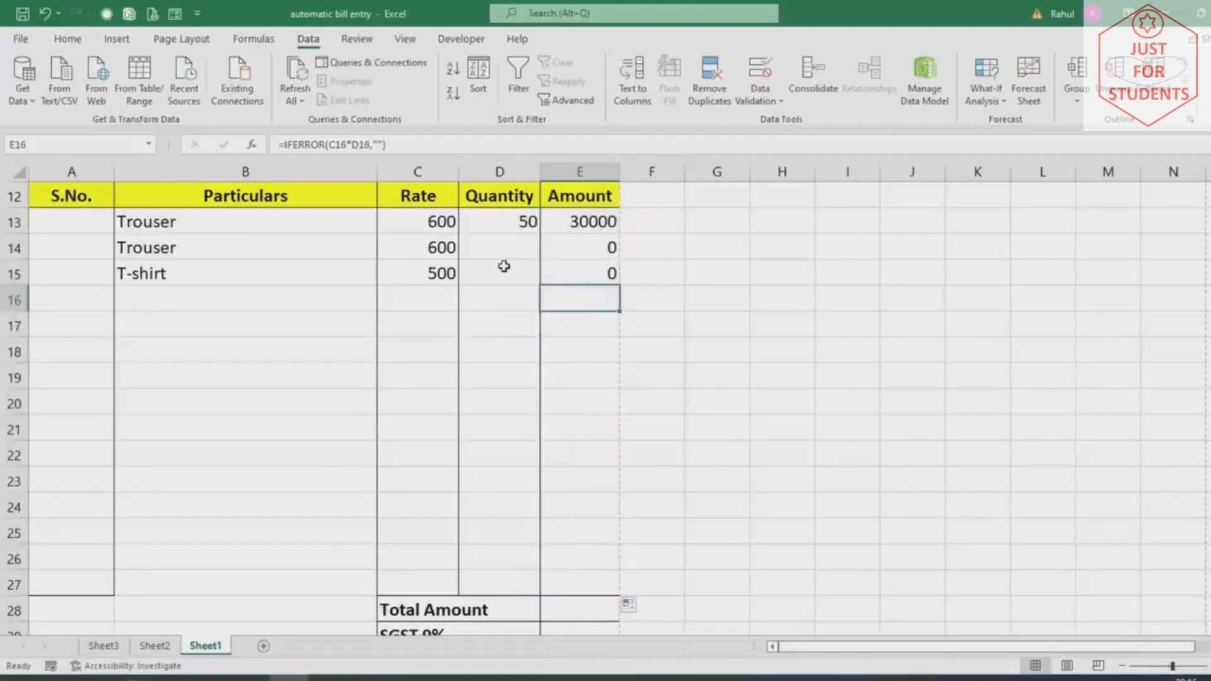
# Enter quantities 100 and 200 for the second and third items
pyautogui.click(503, 244)
pyautogui.write('100')
pyautogui.press('Return')
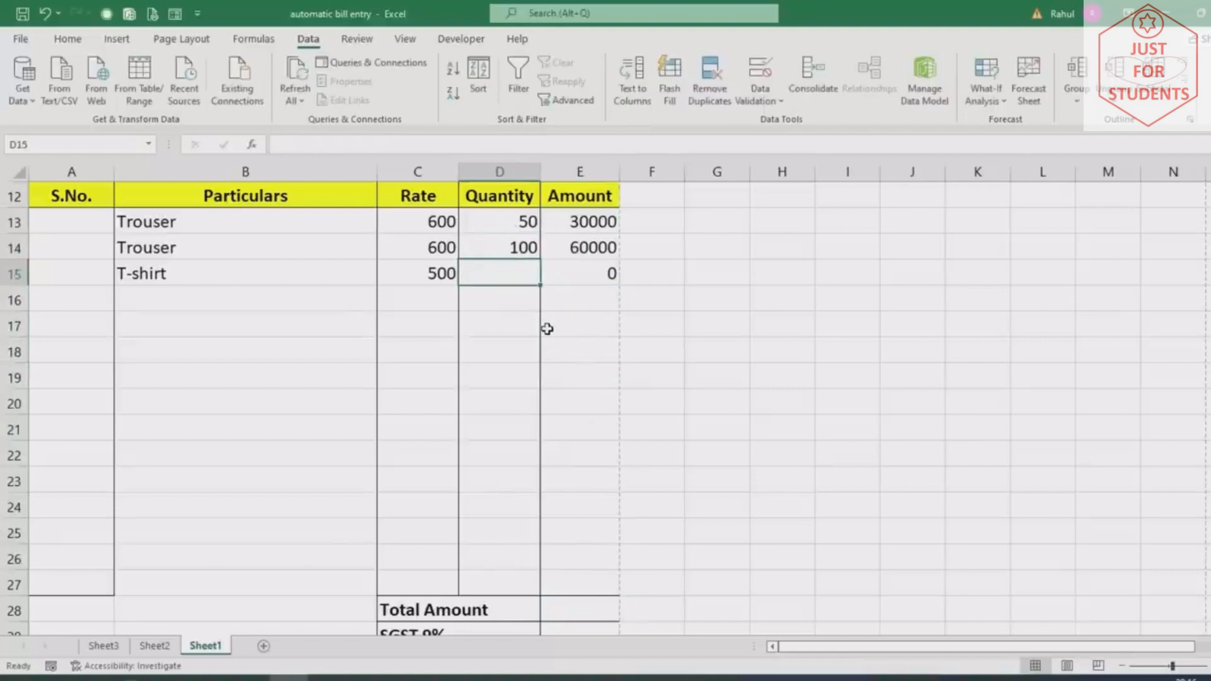
pyautogui.write('200')
pyautogui.press('Return')
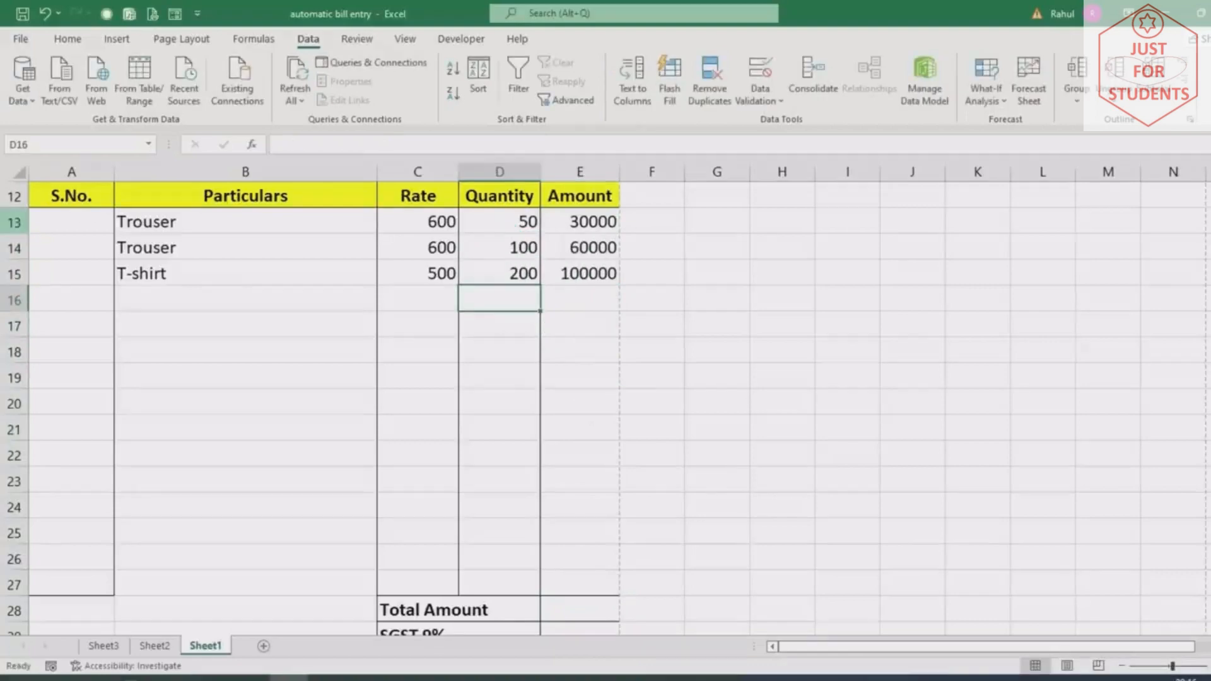
# Number the first line item 1 in A13
pyautogui.click(54, 218)
pyautogui.write('1')
pyautogui.press('Return')
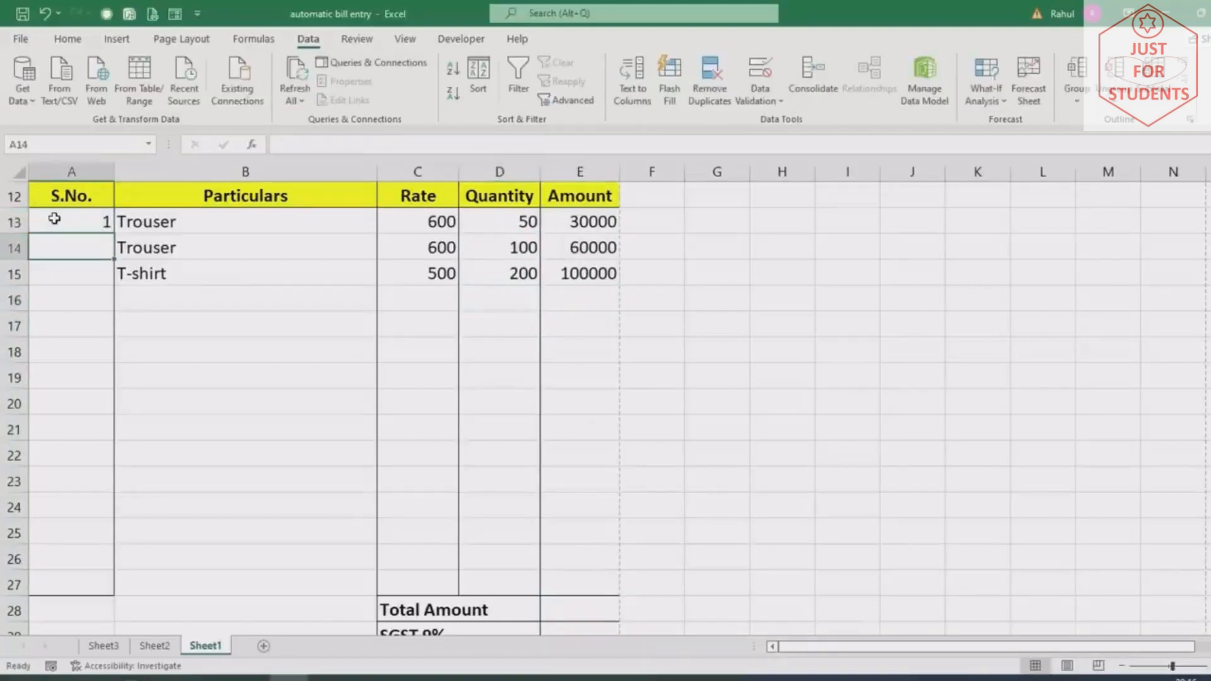
# Number the second and third line items 2 and 3
pyautogui.write('2')
pyautogui.press('Return')
pyautogui.write('3')
pyautogui.press('Return')
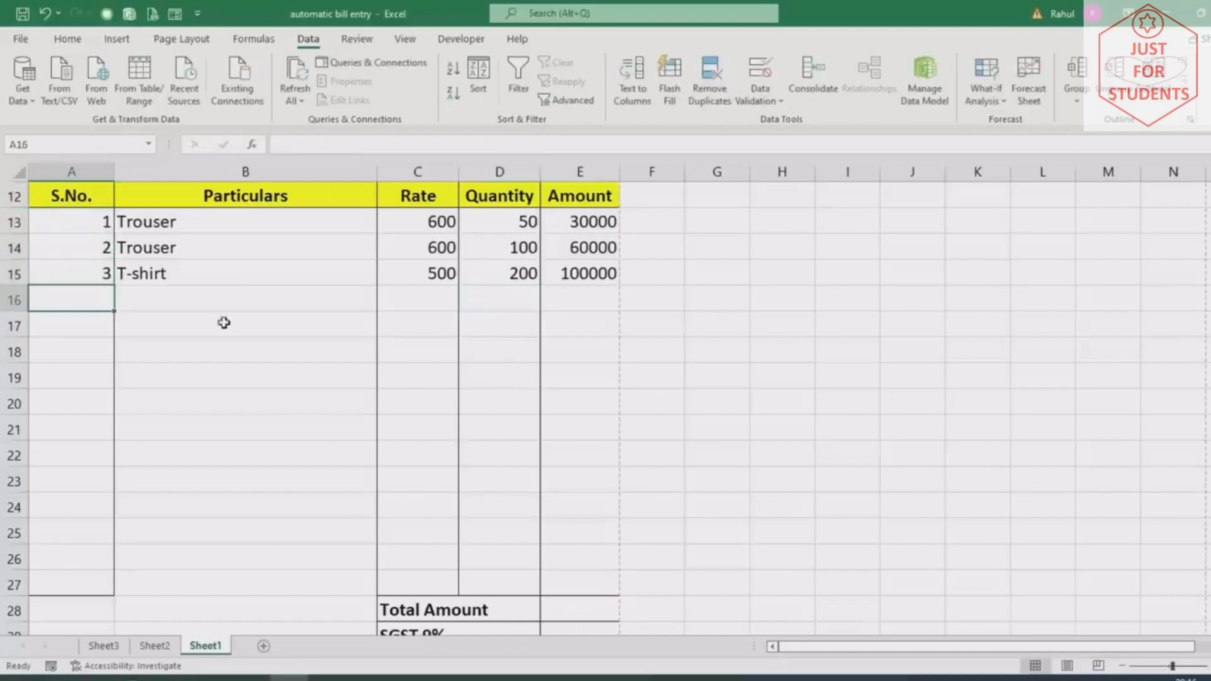
# Select the Amount values E13:E27, then the Total Amount cell E28
pyautogui.scroll(-3, 474, 492)
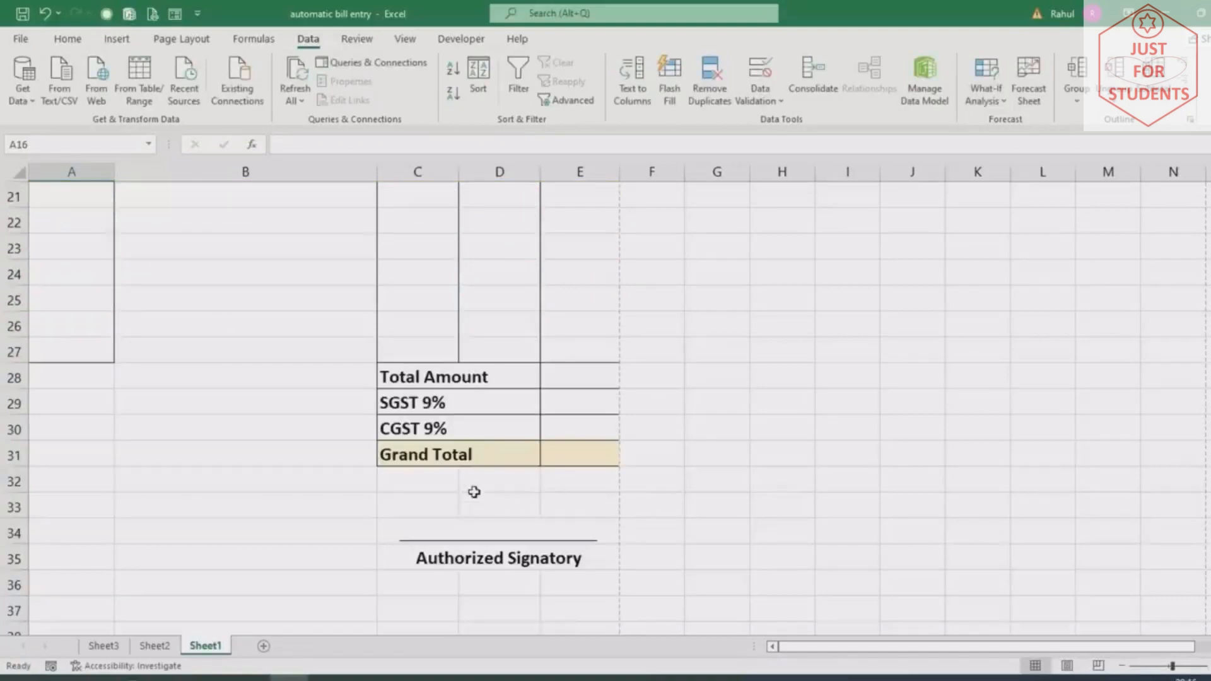
pyautogui.click(550, 376)
pyautogui.scroll(3, 670, 609)
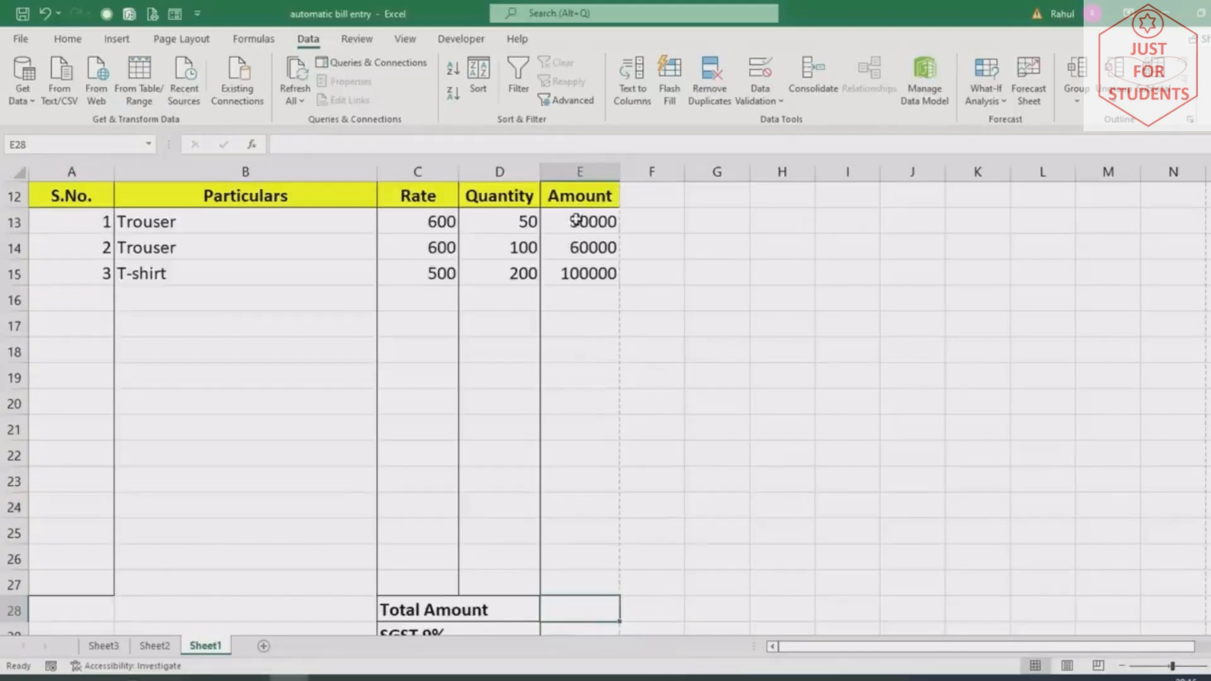
pyautogui.moveTo(576, 221); pyautogui.dragTo(570, 584)
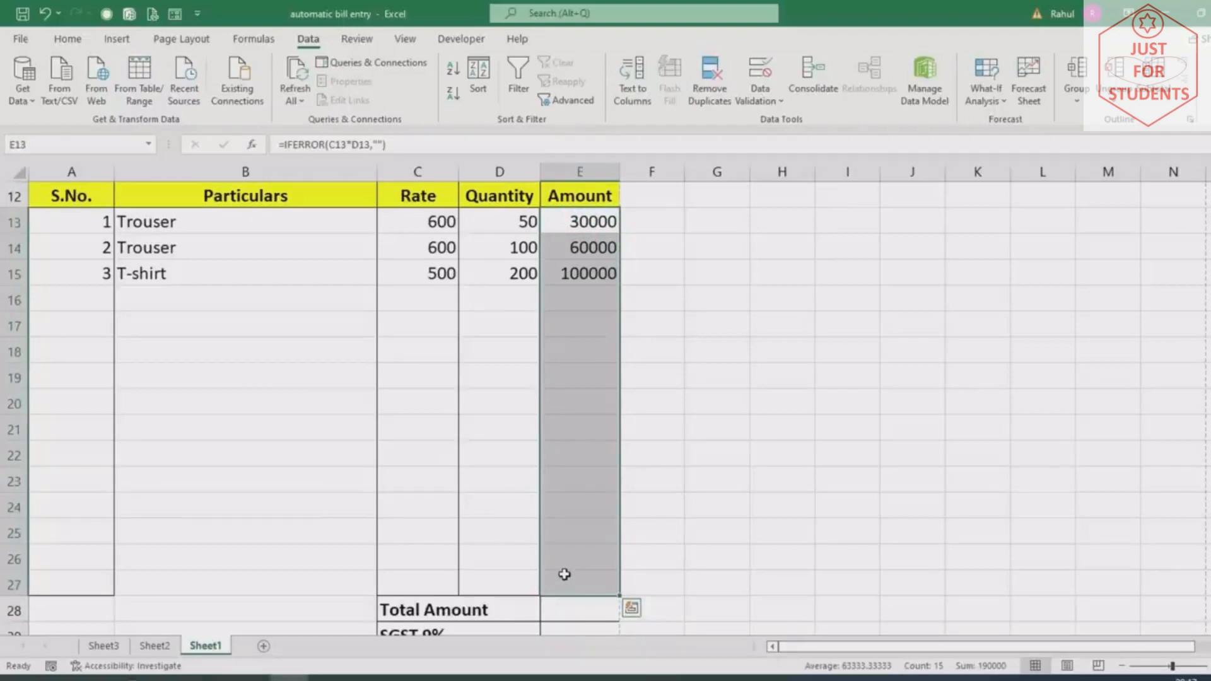
pyautogui.click(568, 610)
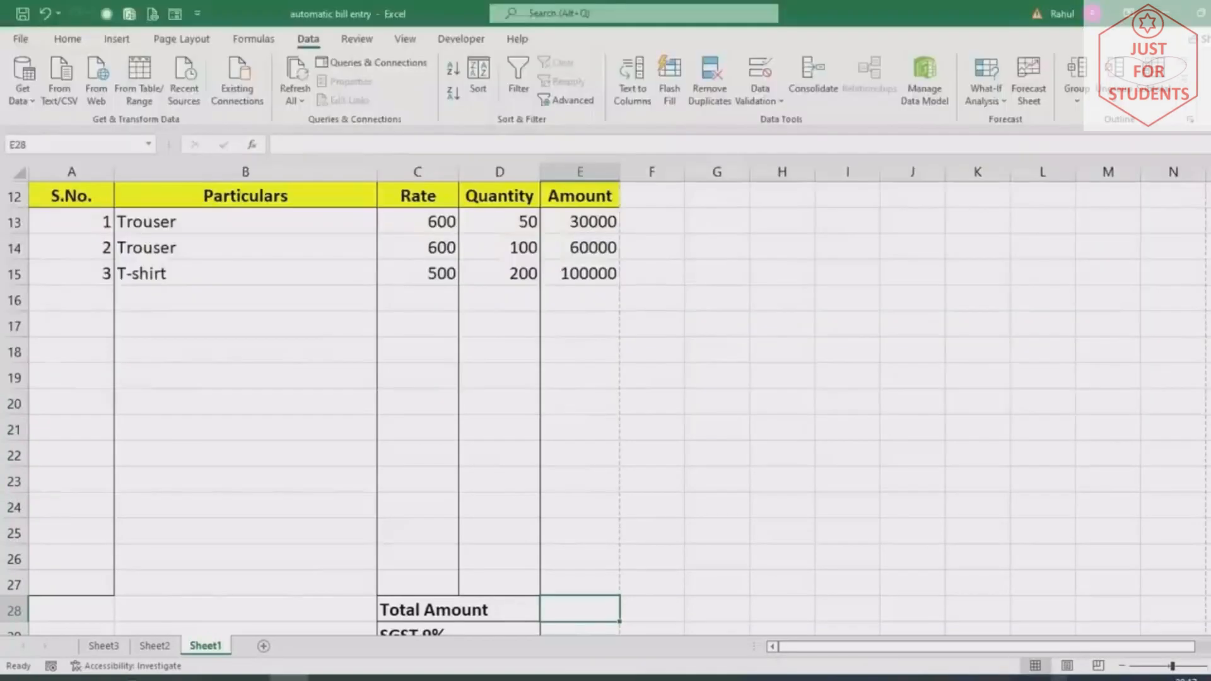
# AutoSum E13:E27 into Total Amount E28, giving 190000
pyautogui.hotkey('alt', '=')
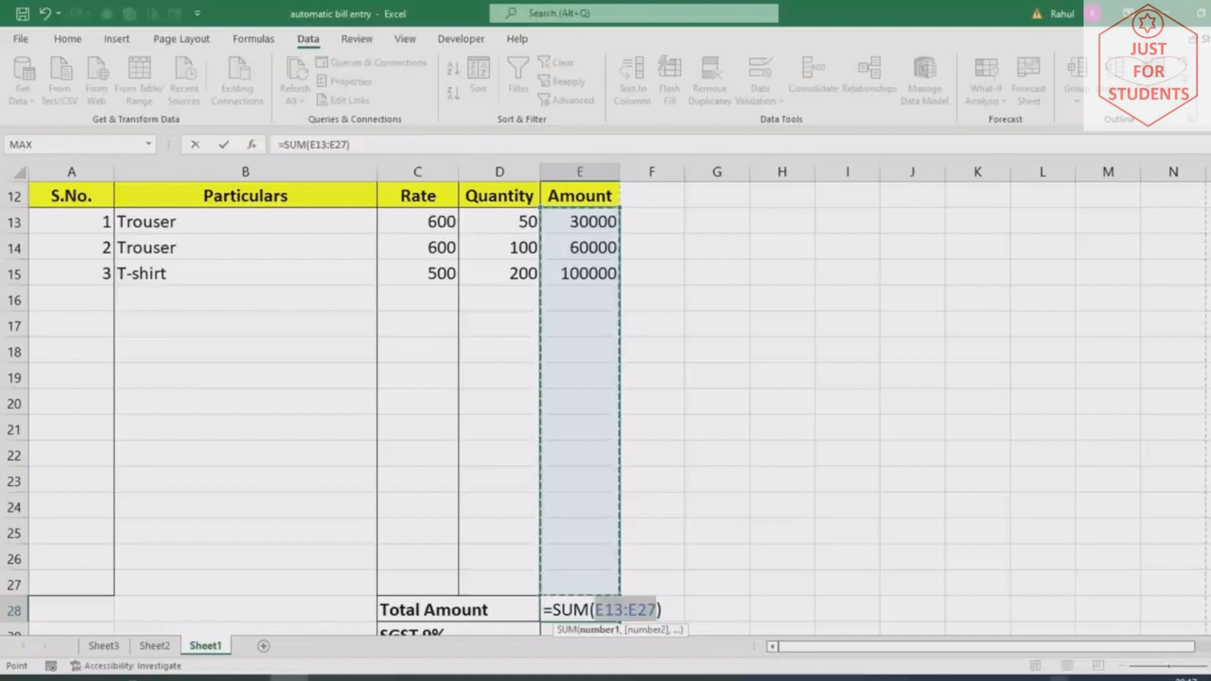
pyautogui.press('Return')
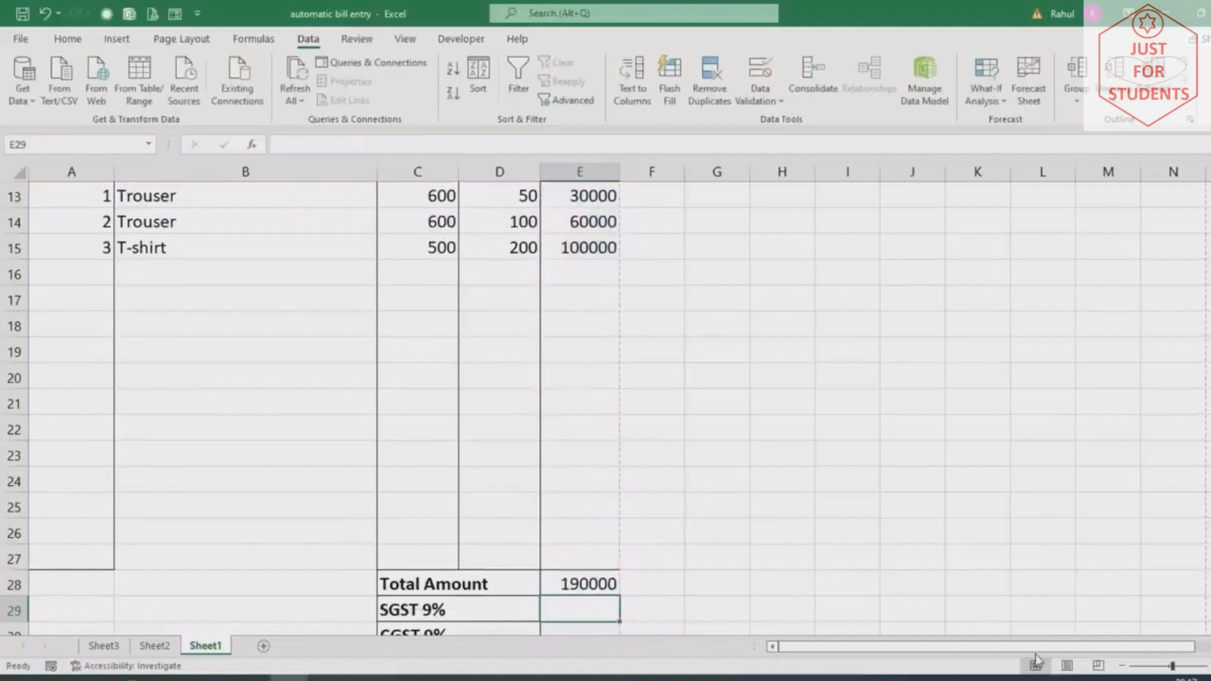
pyautogui.scroll(-3, 614, 585)
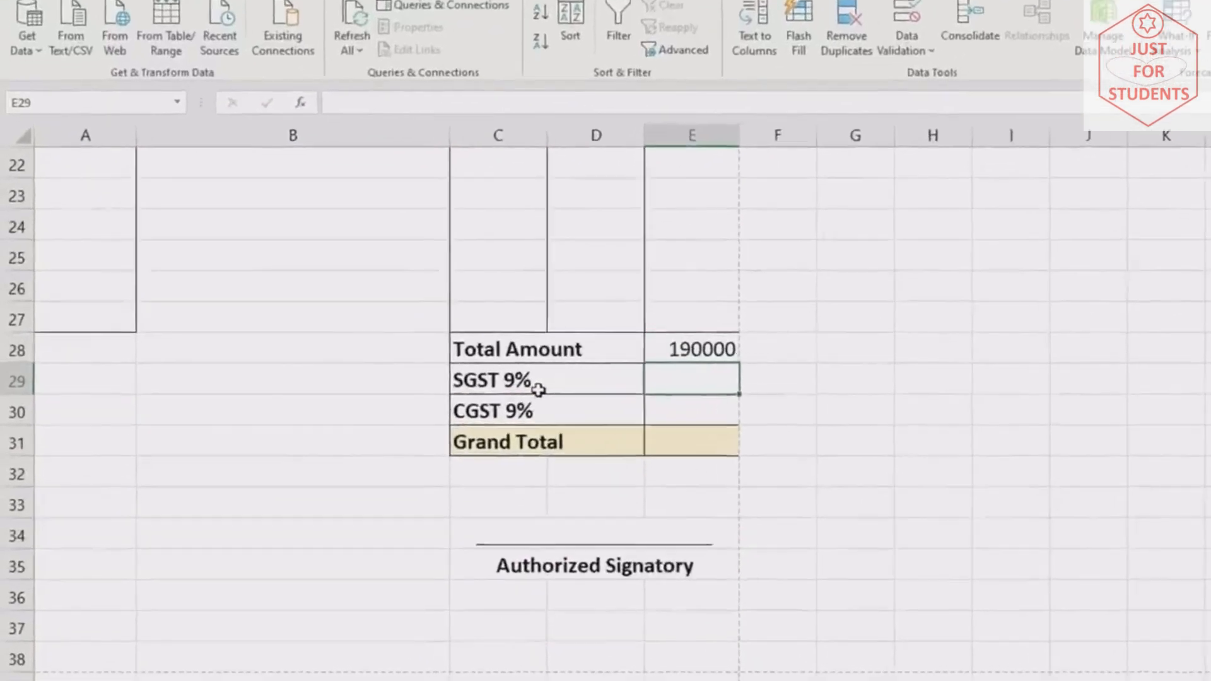
# Set SGST and CGST to the total amount times 9%, each 17100
pyautogui.write('=')
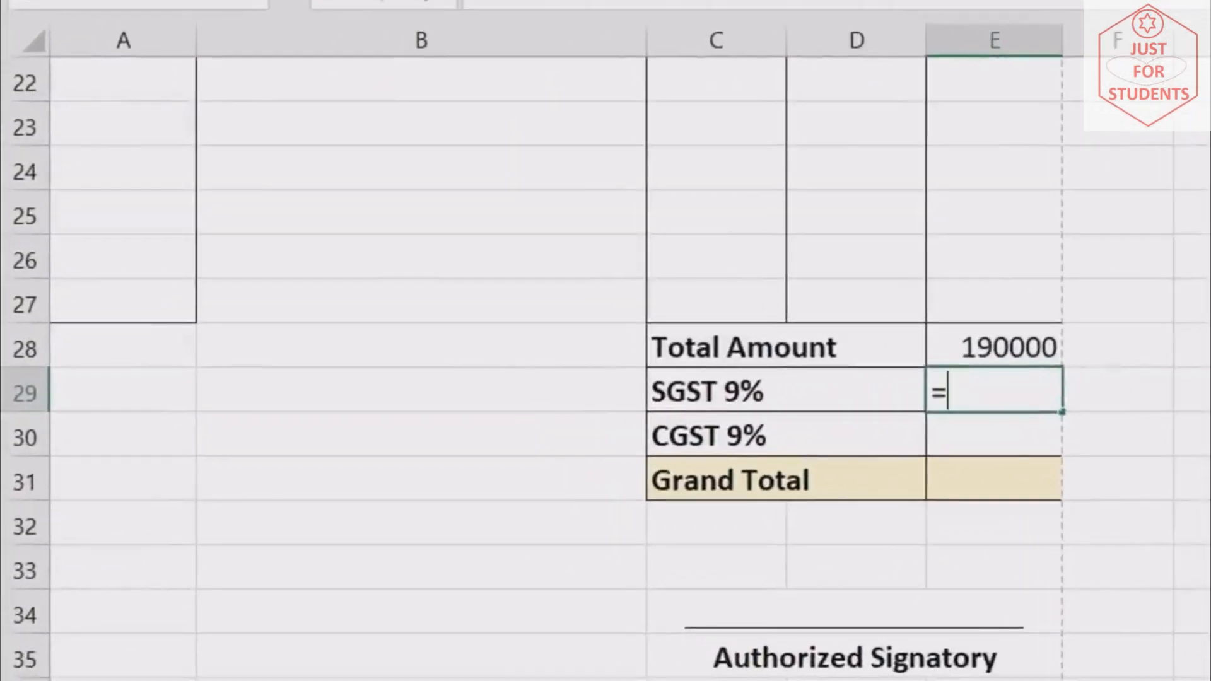
pyautogui.click(1007, 346)
pyautogui.write('*')
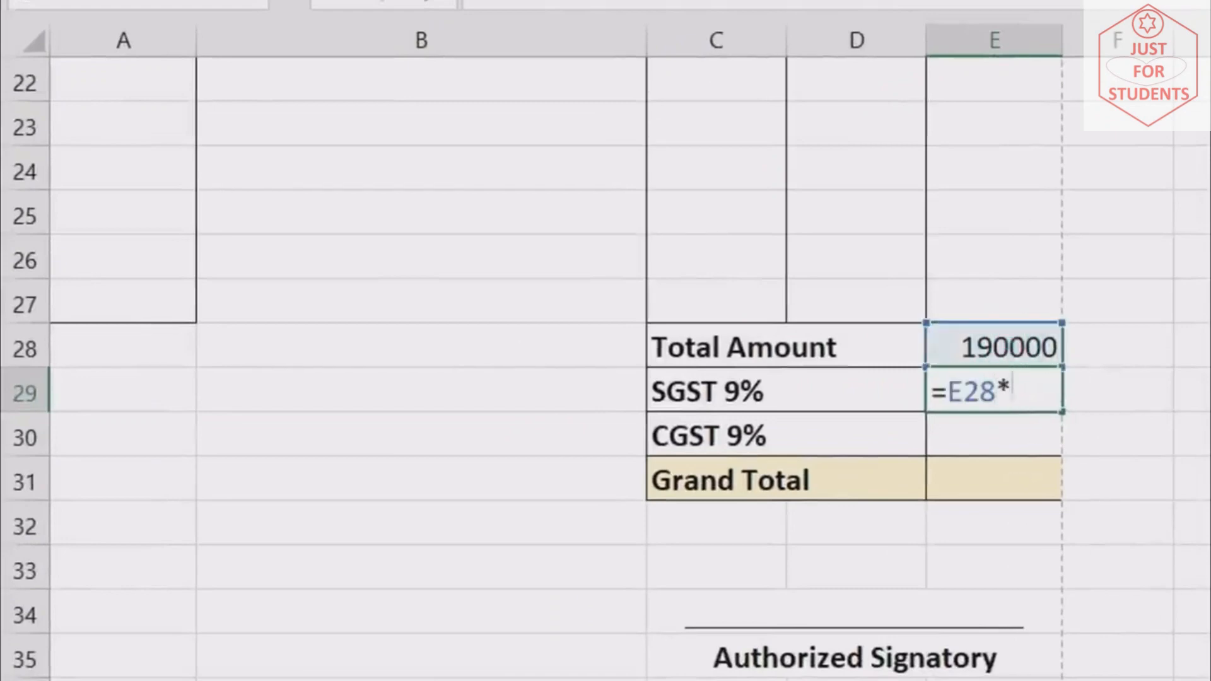
pyautogui.write('9%')
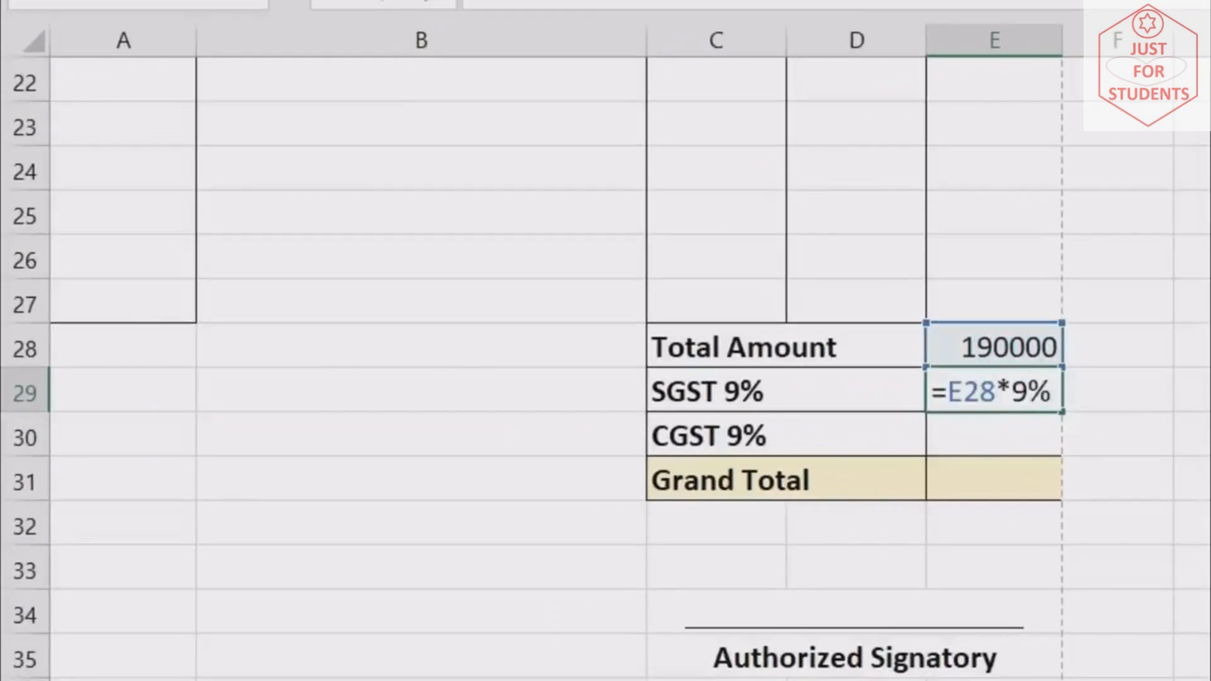
pyautogui.press('Return')
pyautogui.write('=')
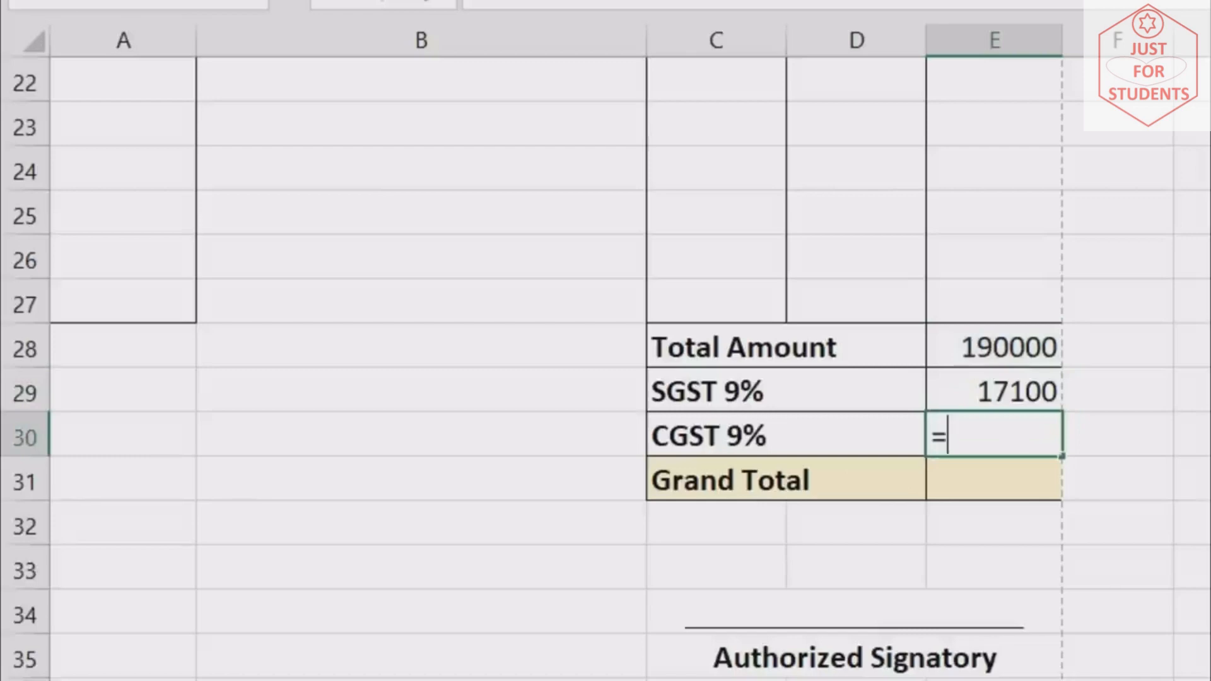
pyautogui.click(1015, 347)
pyautogui.write('*')
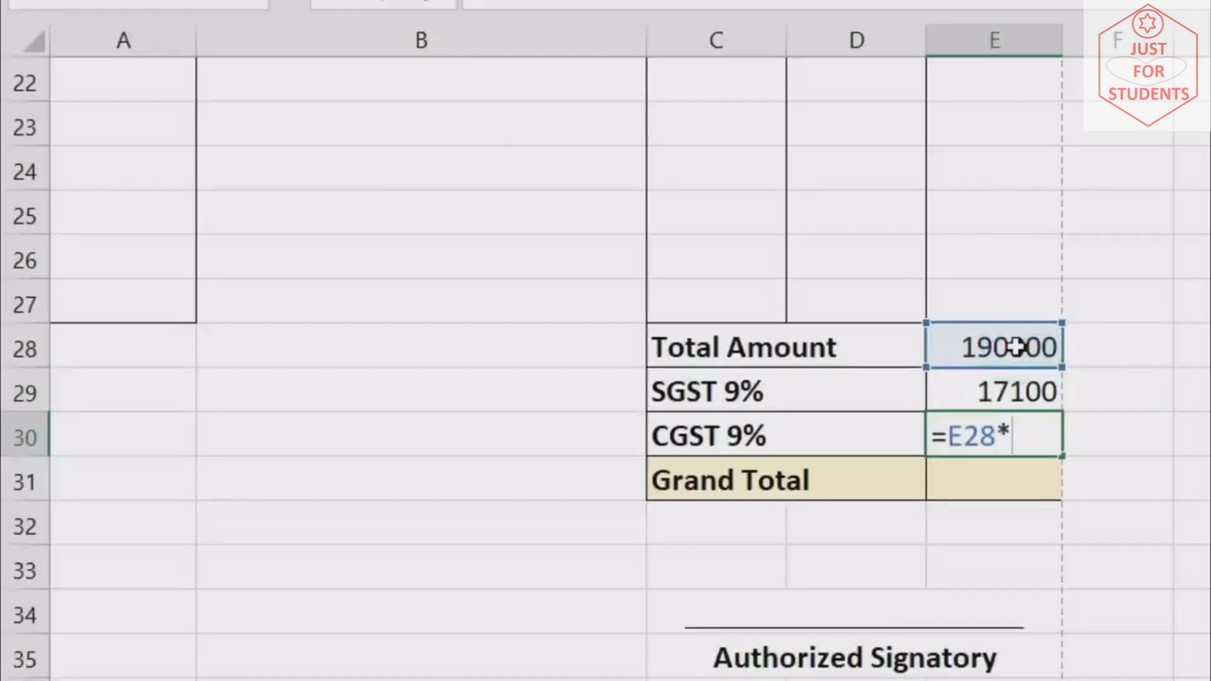
pyautogui.write('9%')
pyautogui.press('Return')
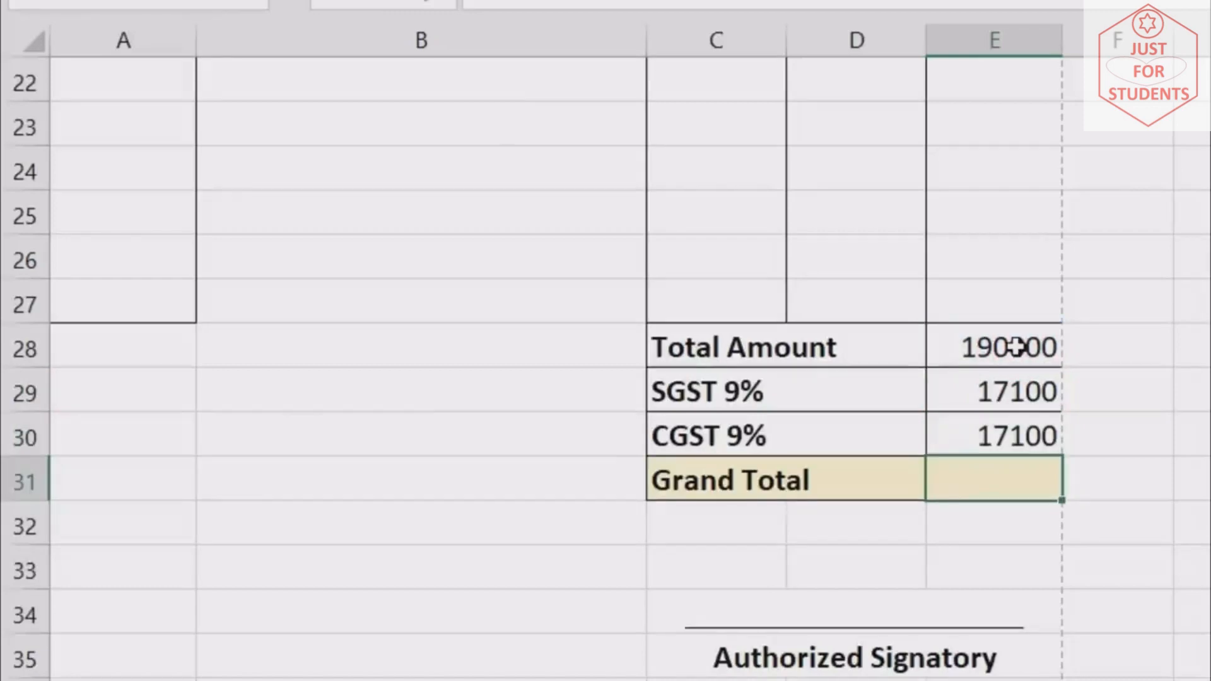
# Enter the Grand Total =E28+E29+E30 in E31, giving 224200
pyautogui.write('=')
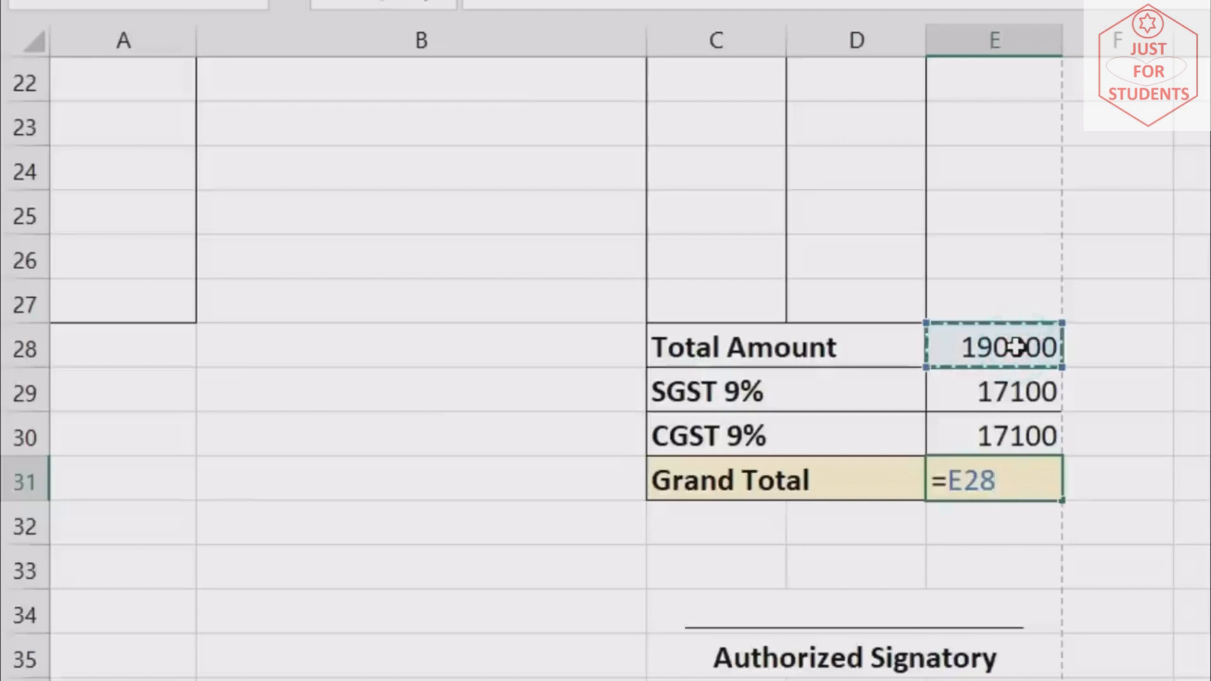
pyautogui.write('+')
pyautogui.click(1008, 377)
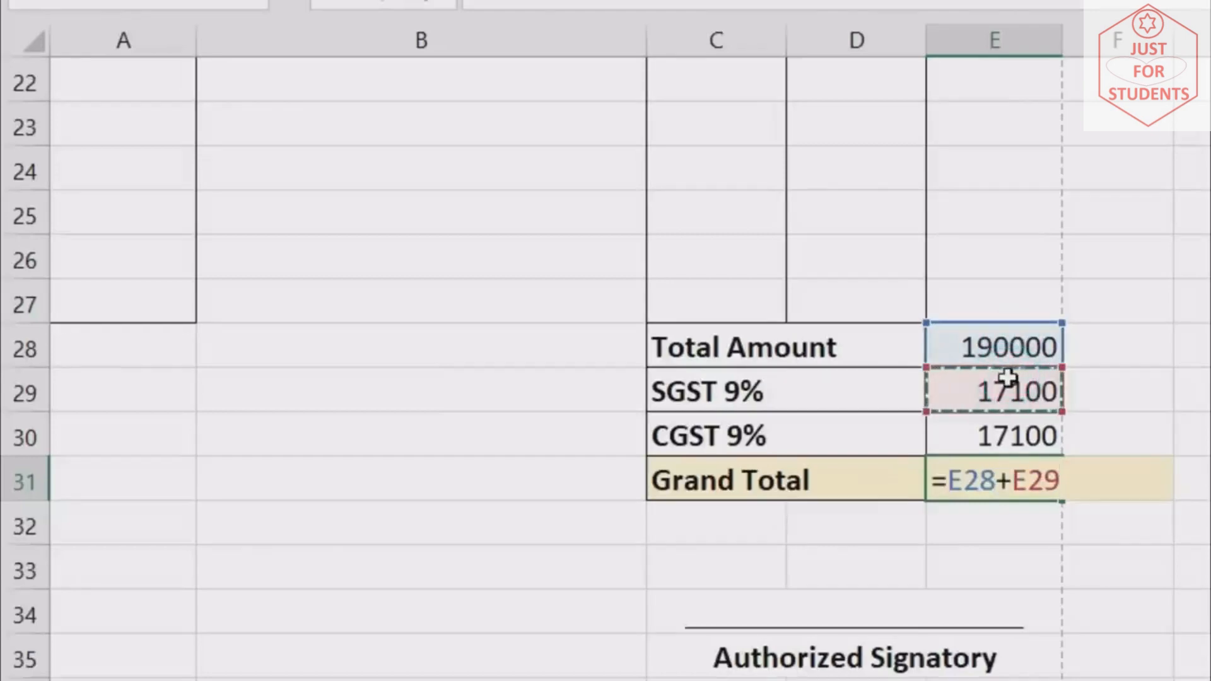
pyautogui.write('+')
pyautogui.click(1008, 442)
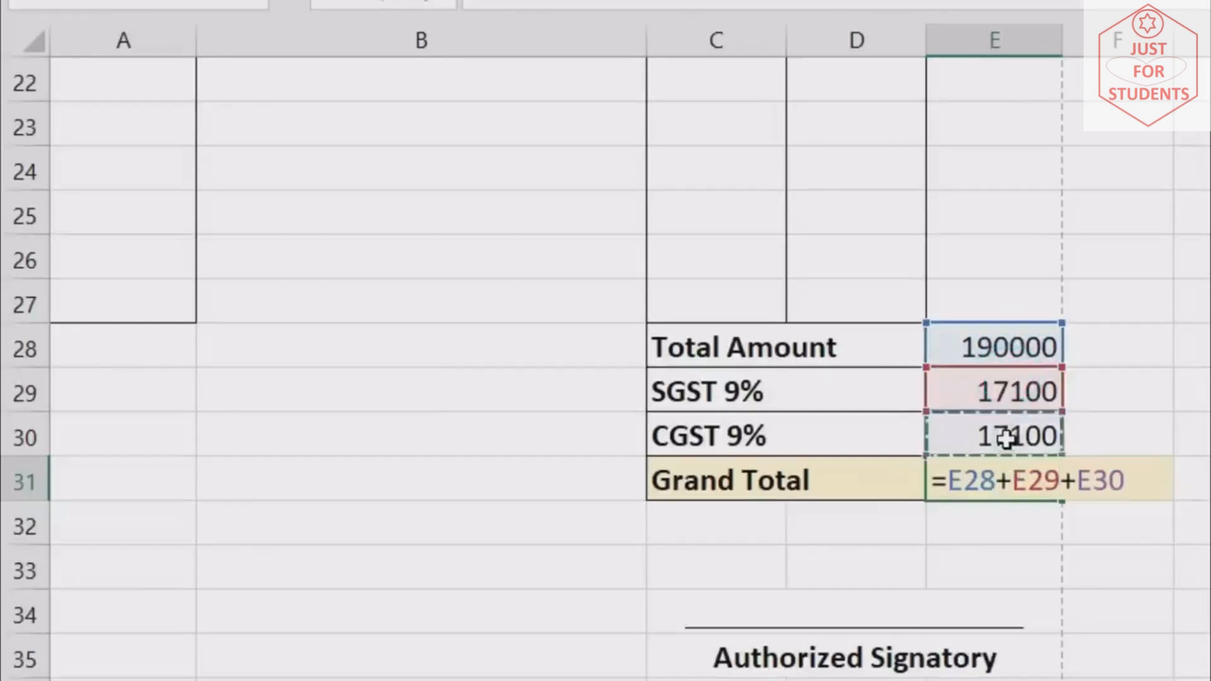
pyautogui.press('Return')
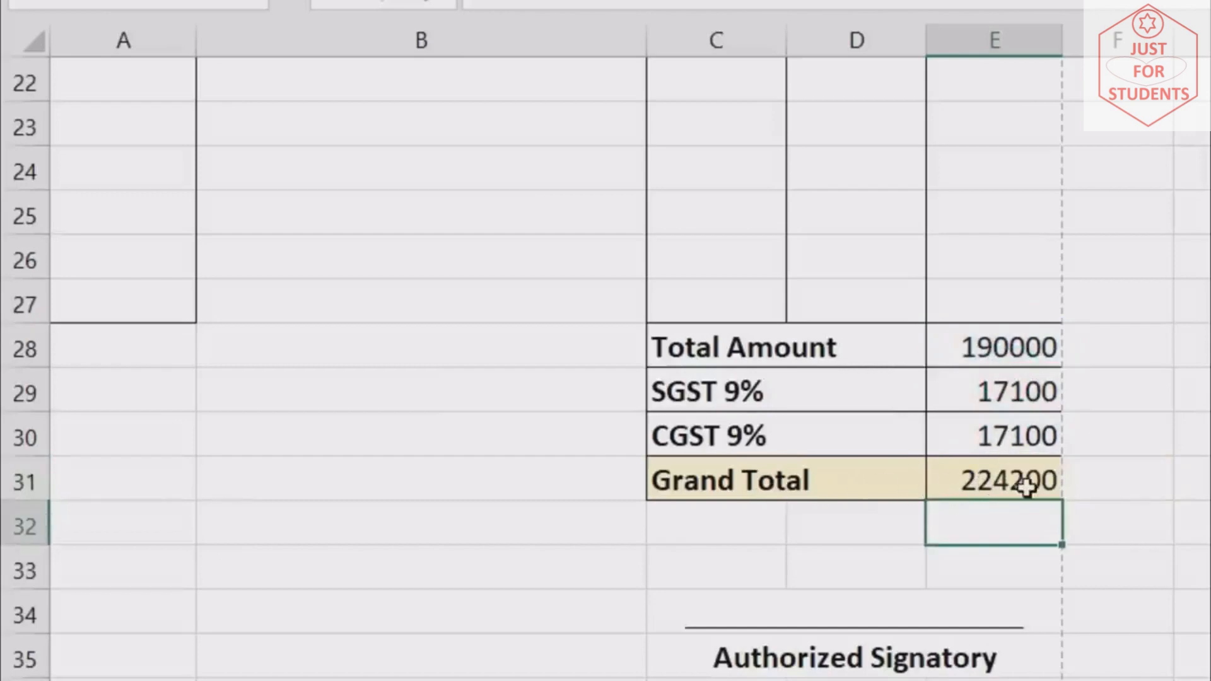
# Make the Grand Total cell bold
pyautogui.click(1027, 485)
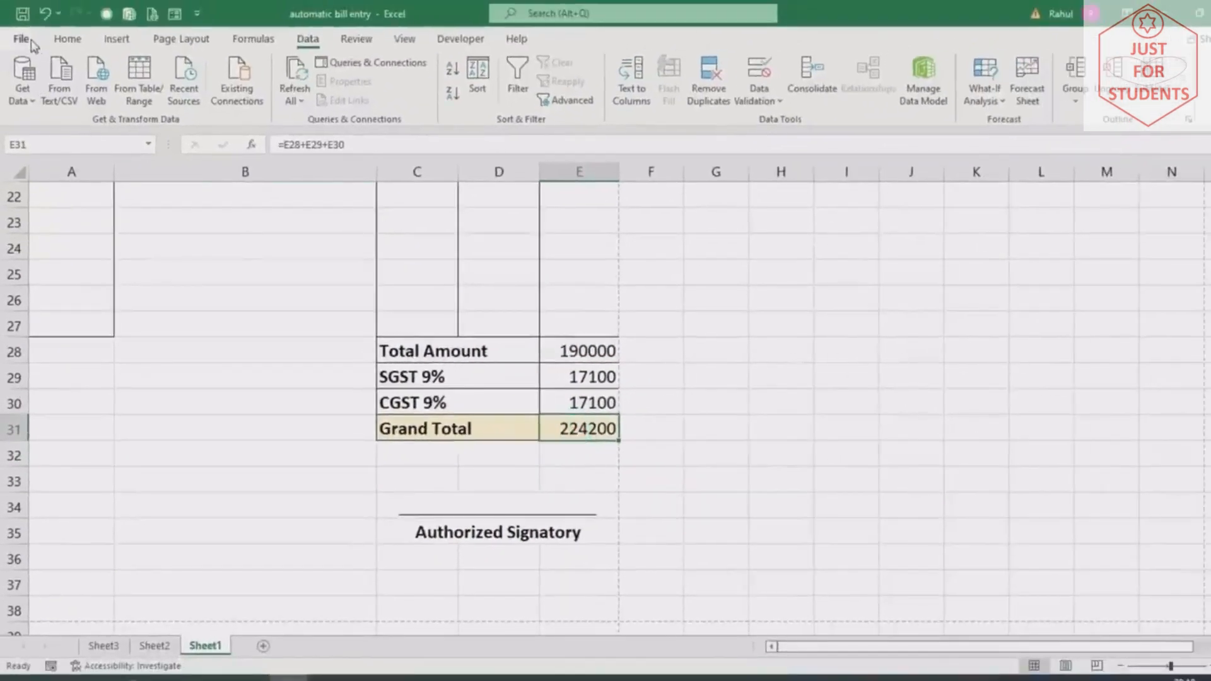
pyautogui.click(67, 39)
pyautogui.click(144, 95)
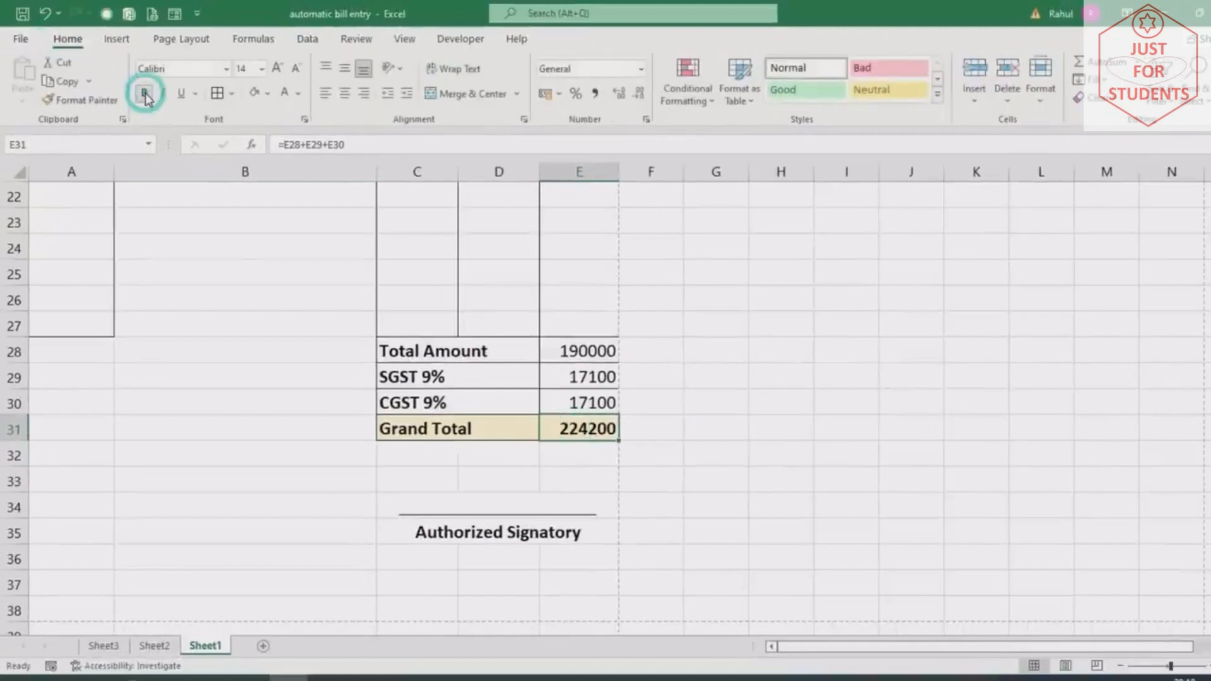
pyautogui.scroll(5, 416, 424)
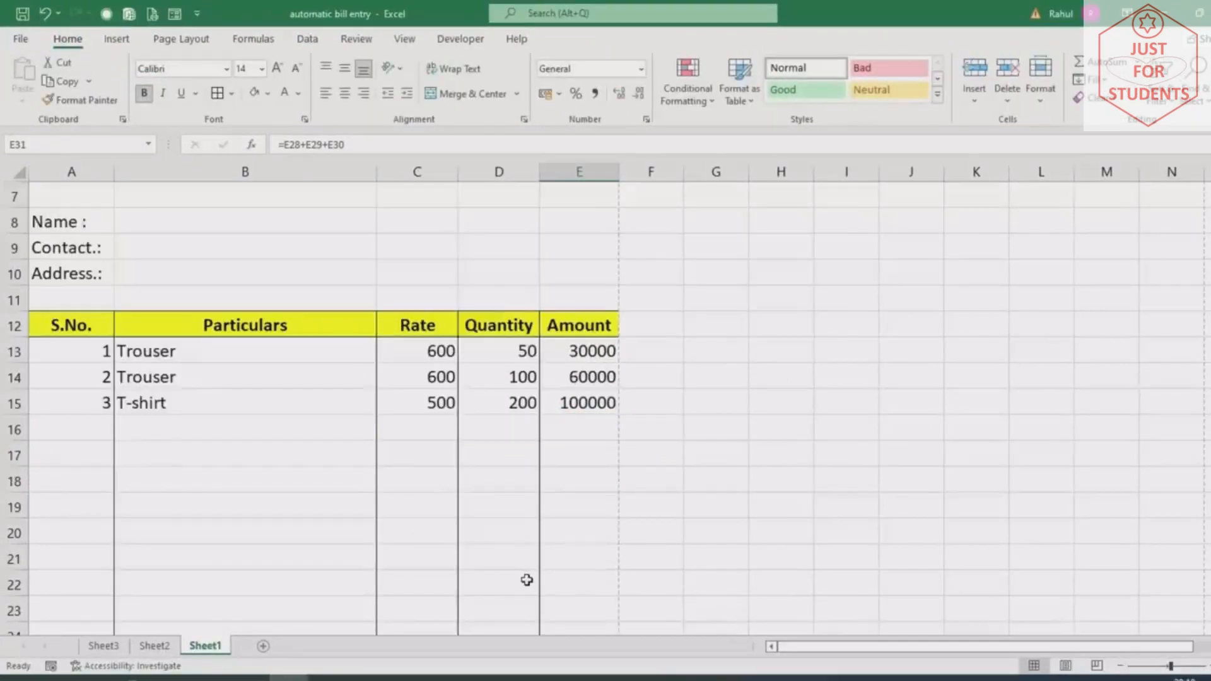
pyautogui.scroll(2, 527, 579)
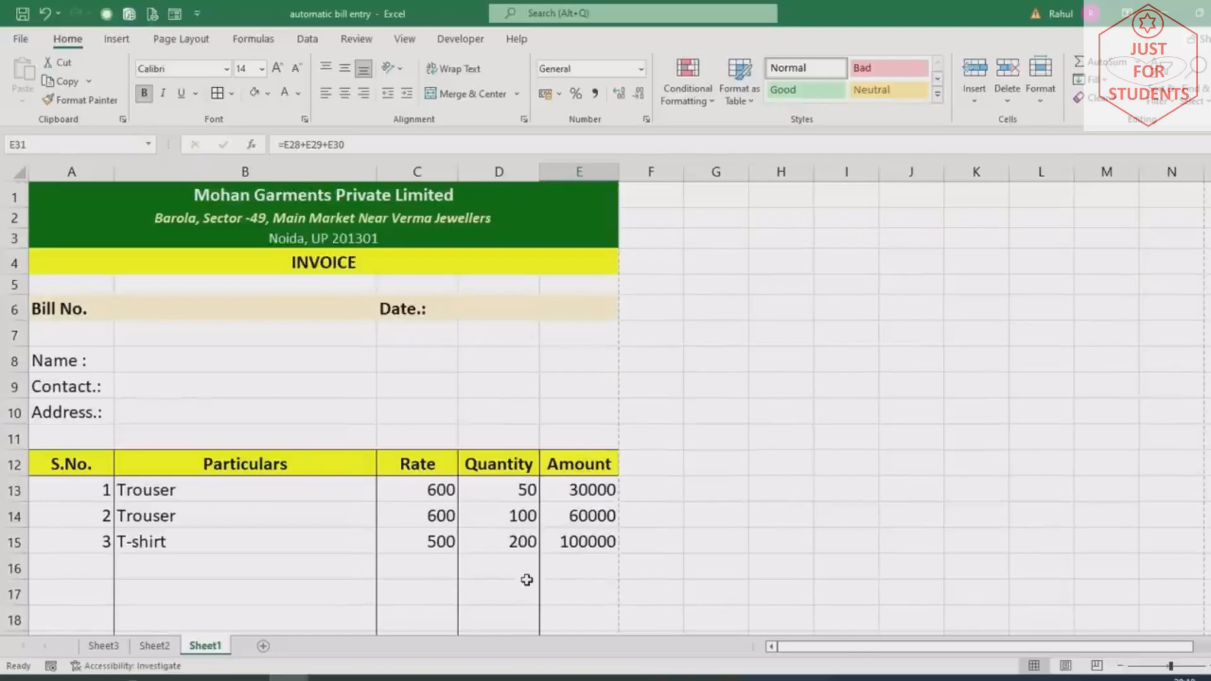
pyautogui.hotkey('ctrl', 'p')
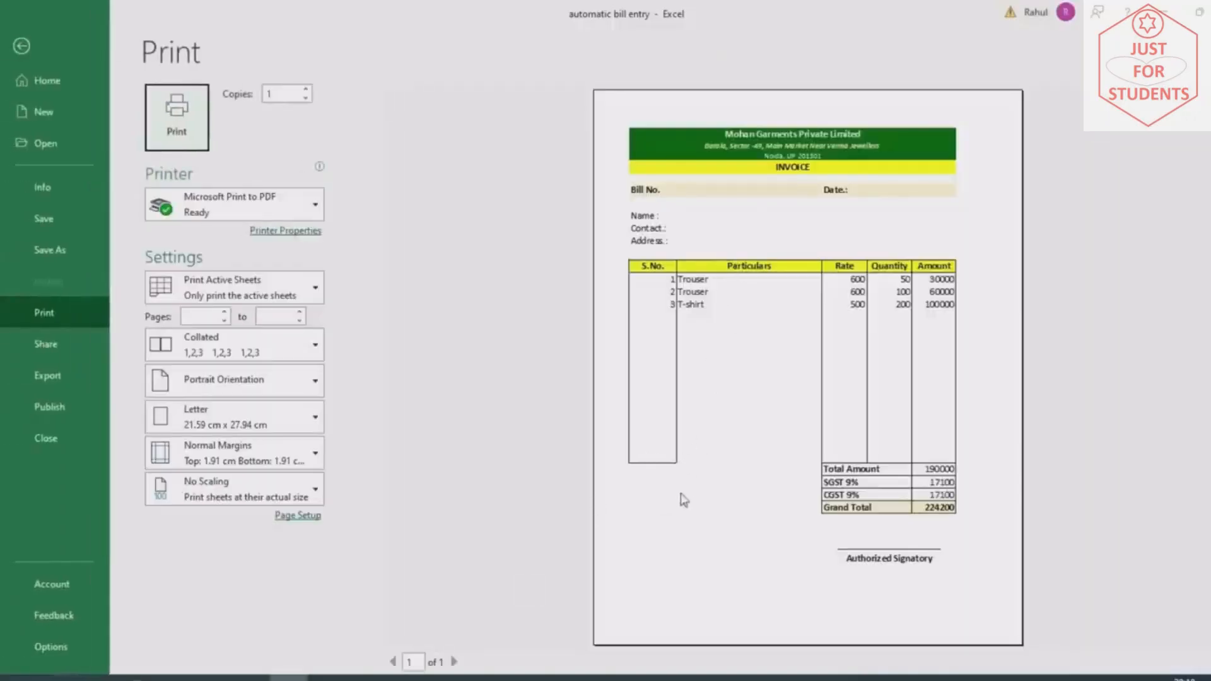
pyautogui.press('Escape')
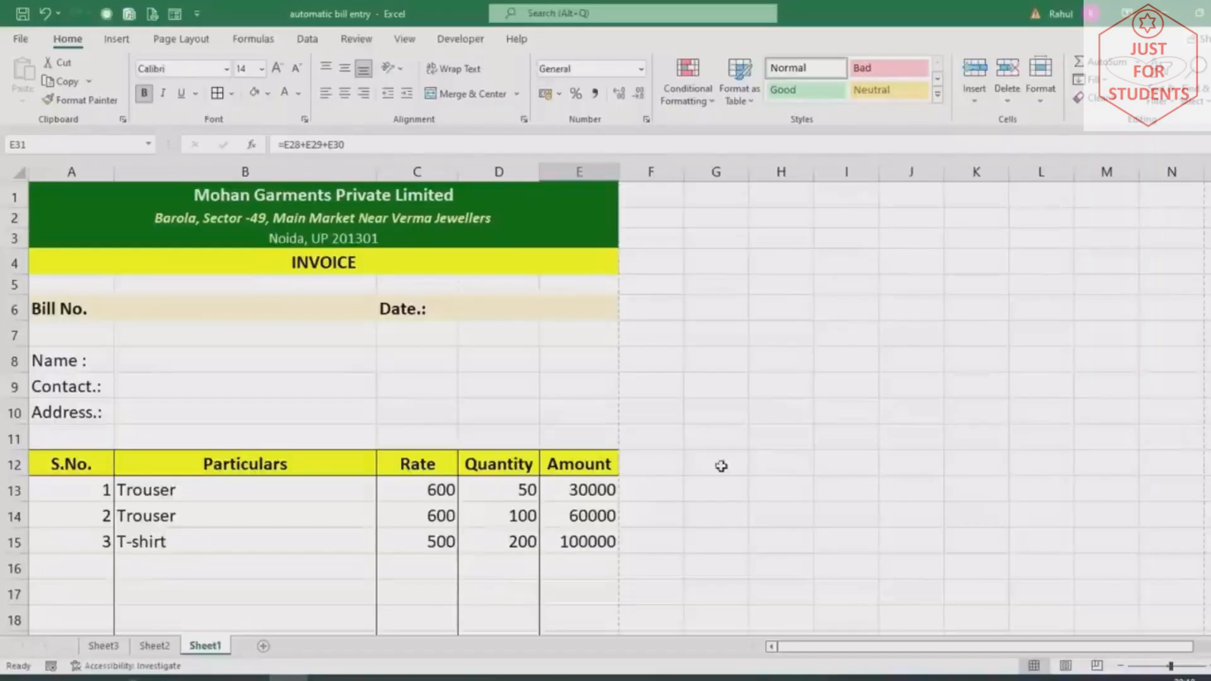
pyautogui.scroll(-4, 176, 508)
pyautogui.click(179, 560)
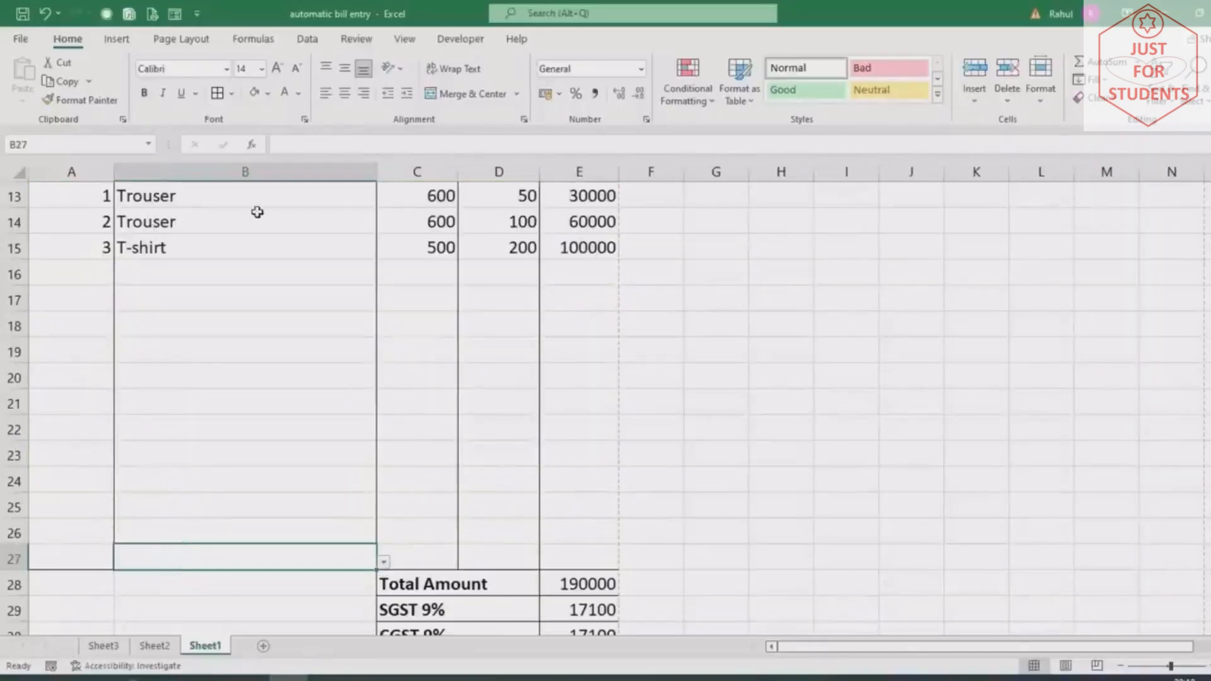
pyautogui.click(231, 93)
pyautogui.click(252, 136)
pyautogui.click(411, 476)
pyautogui.hotkey('ctrl', 'p')
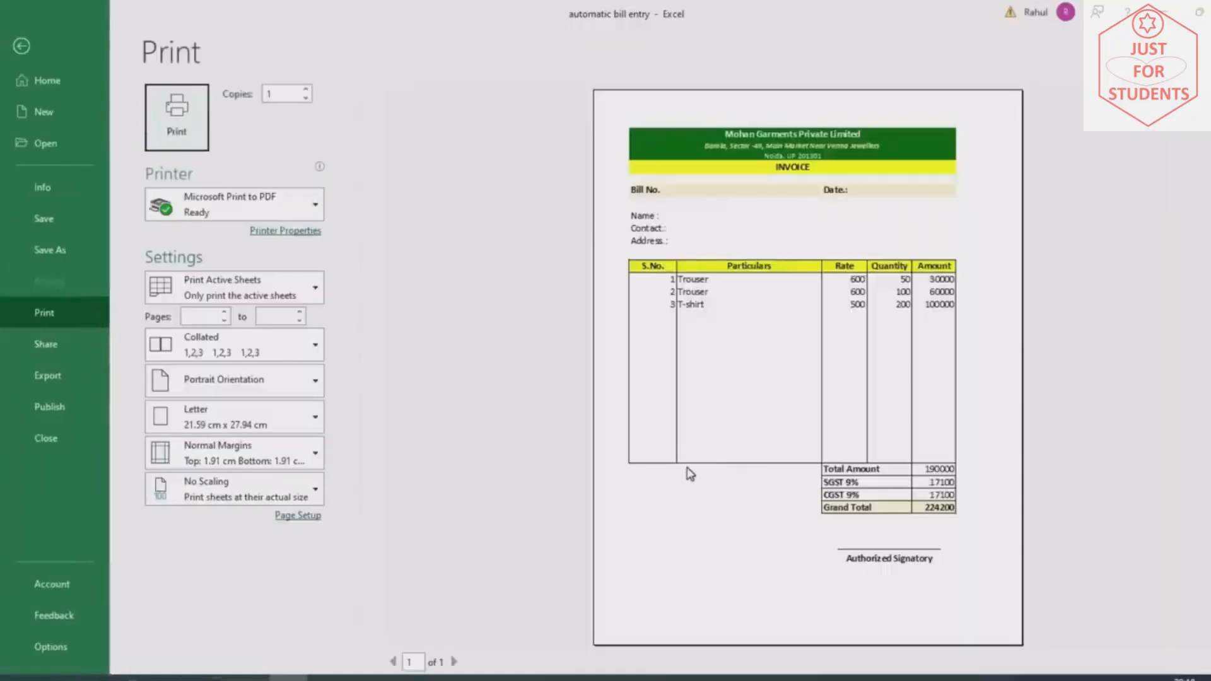
pyautogui.press('Escape')
pyautogui.scroll(4, 63, 379)
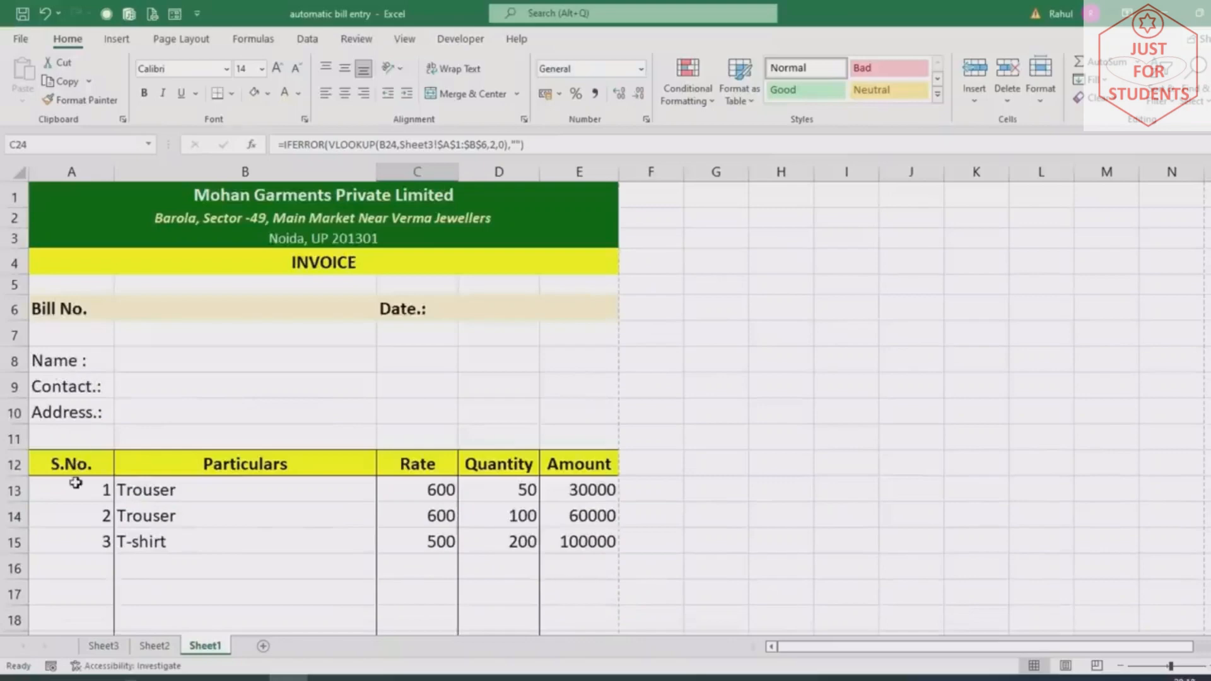
# Centre the serial numbers, product names, rates, quantities and amounts in A13:E27
pyautogui.moveTo(69, 479); pyautogui.dragTo(554, 584)
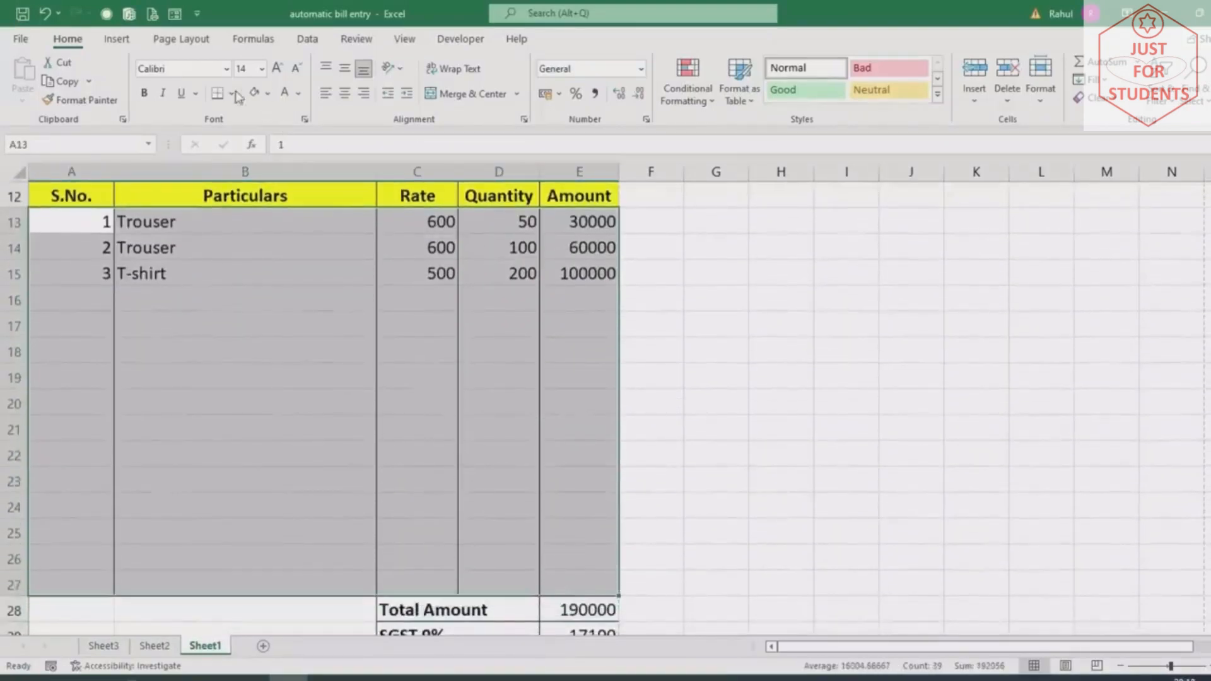
pyautogui.click(344, 94)
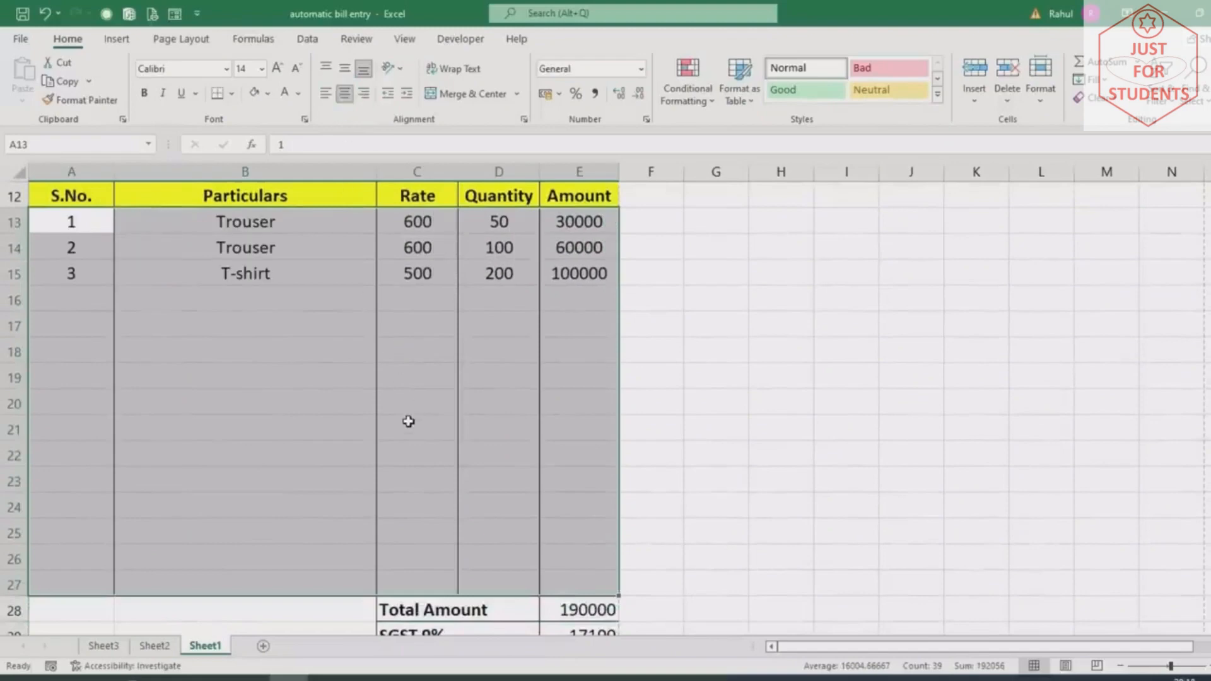
pyautogui.scroll(3, 408, 422)
pyautogui.click(652, 417)
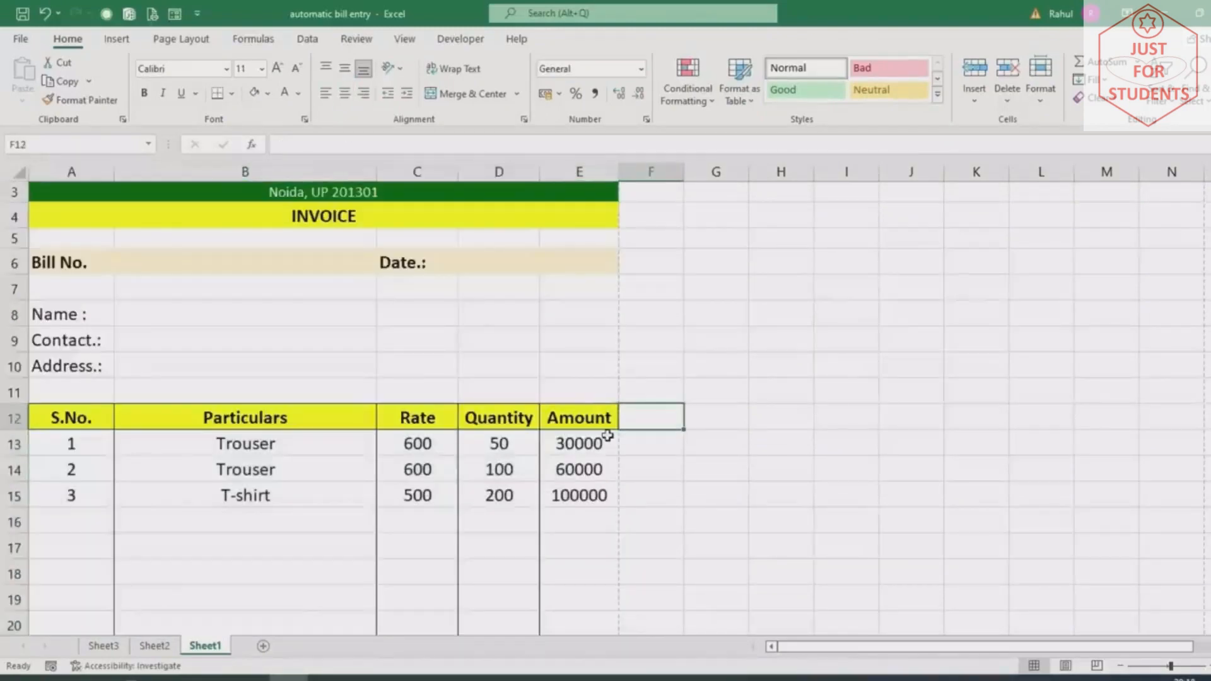
pyautogui.scroll(1, 324, 444)
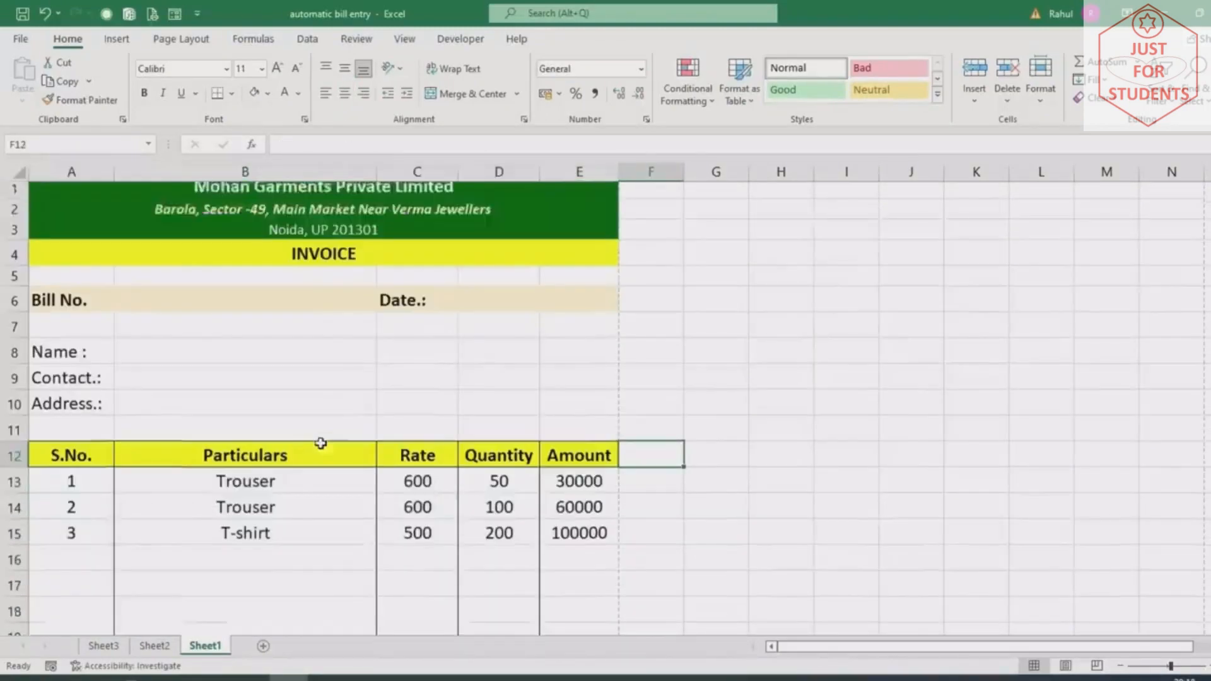
pyautogui.click(147, 307)
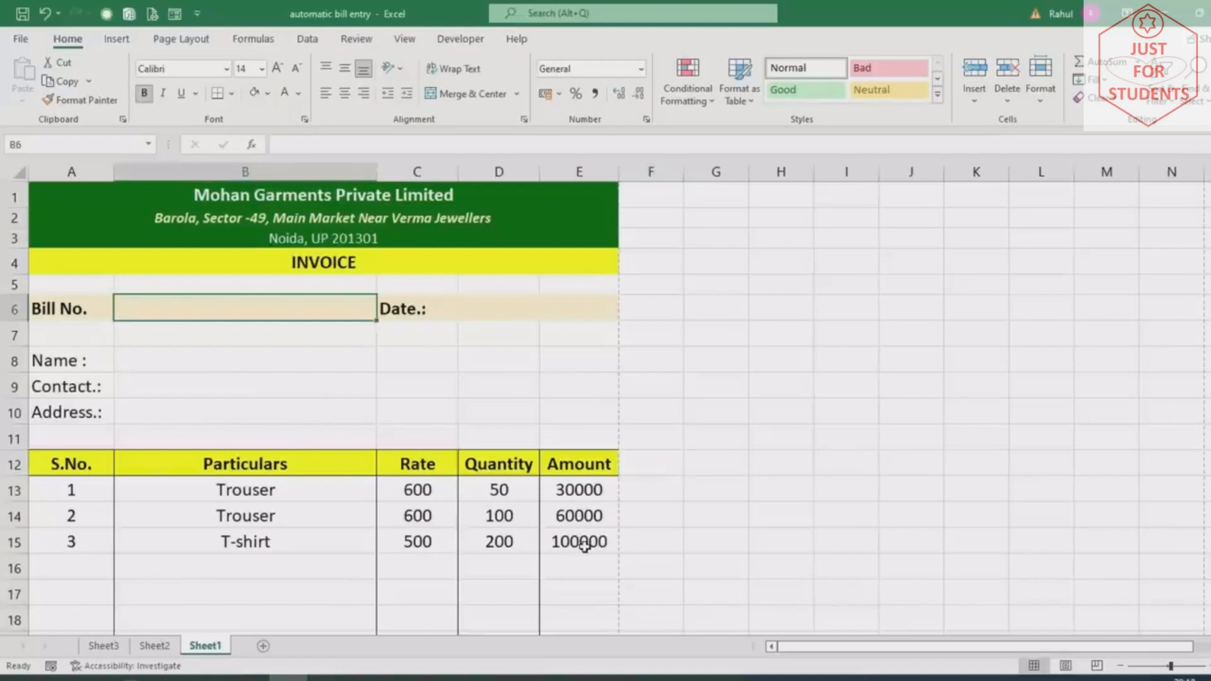
# Enter the bill number and the invoice date 26/10/2022
pyautogui.write('ES')
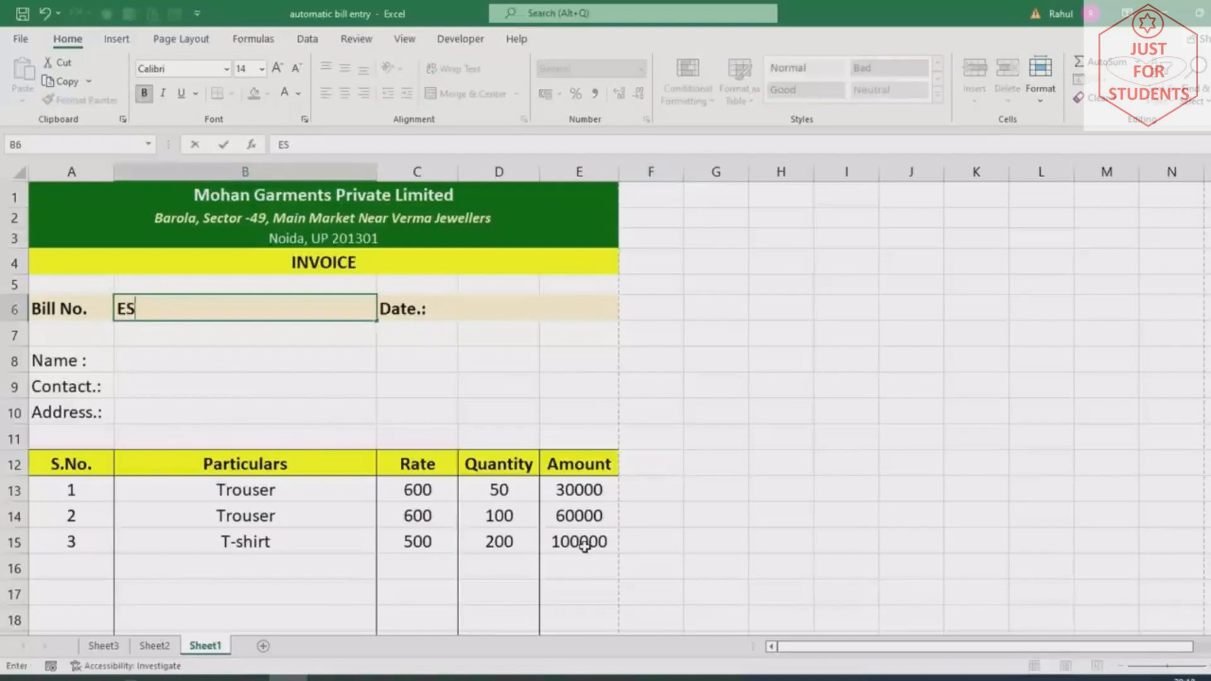
pyautogui.write('1002')
pyautogui.press('Tab')
pyautogui.press('Tab')
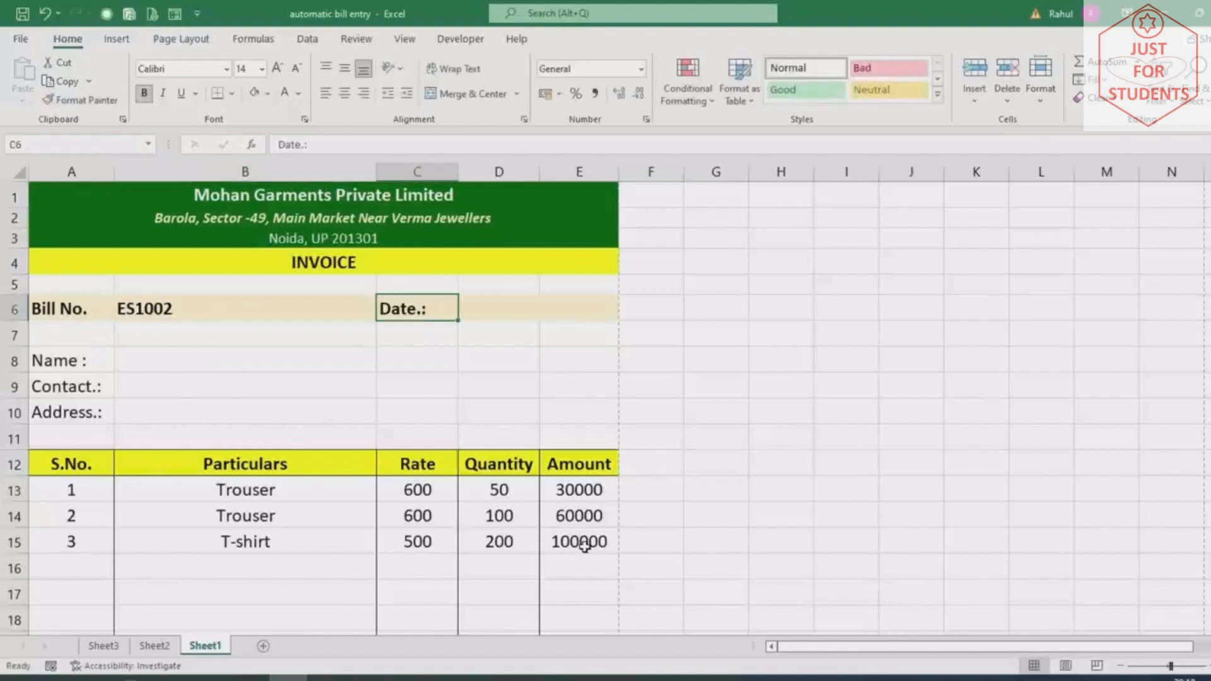
pyautogui.write('2')
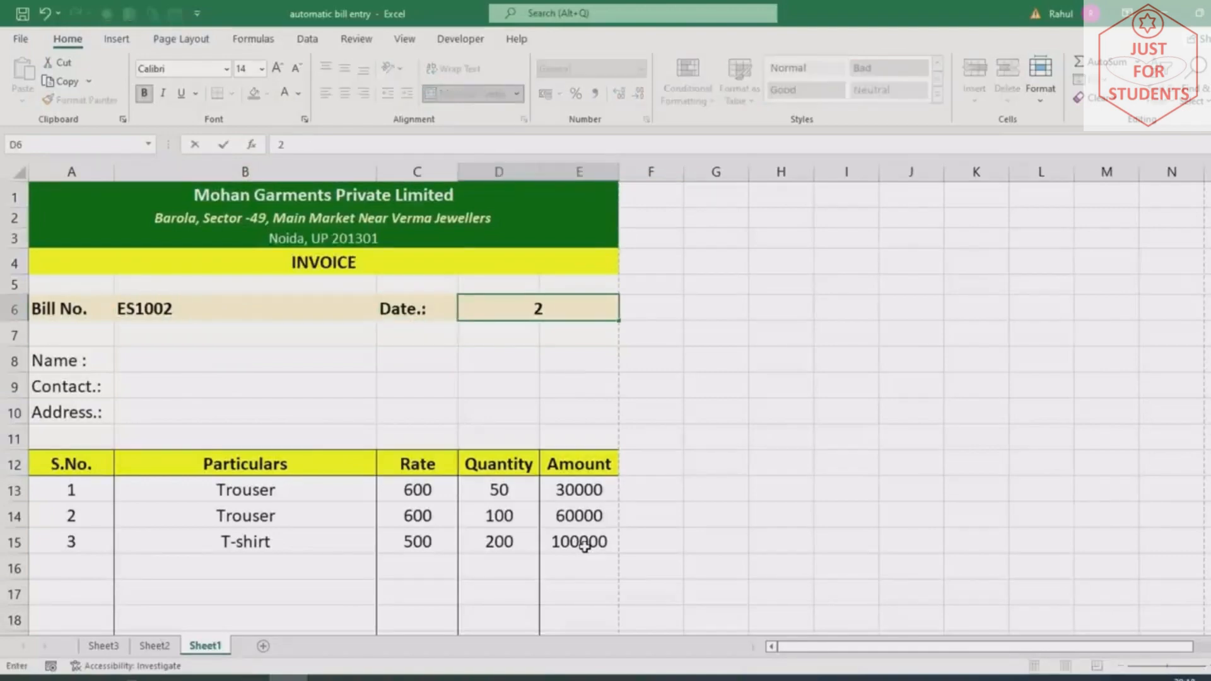
pyautogui.write('6/10/2022')
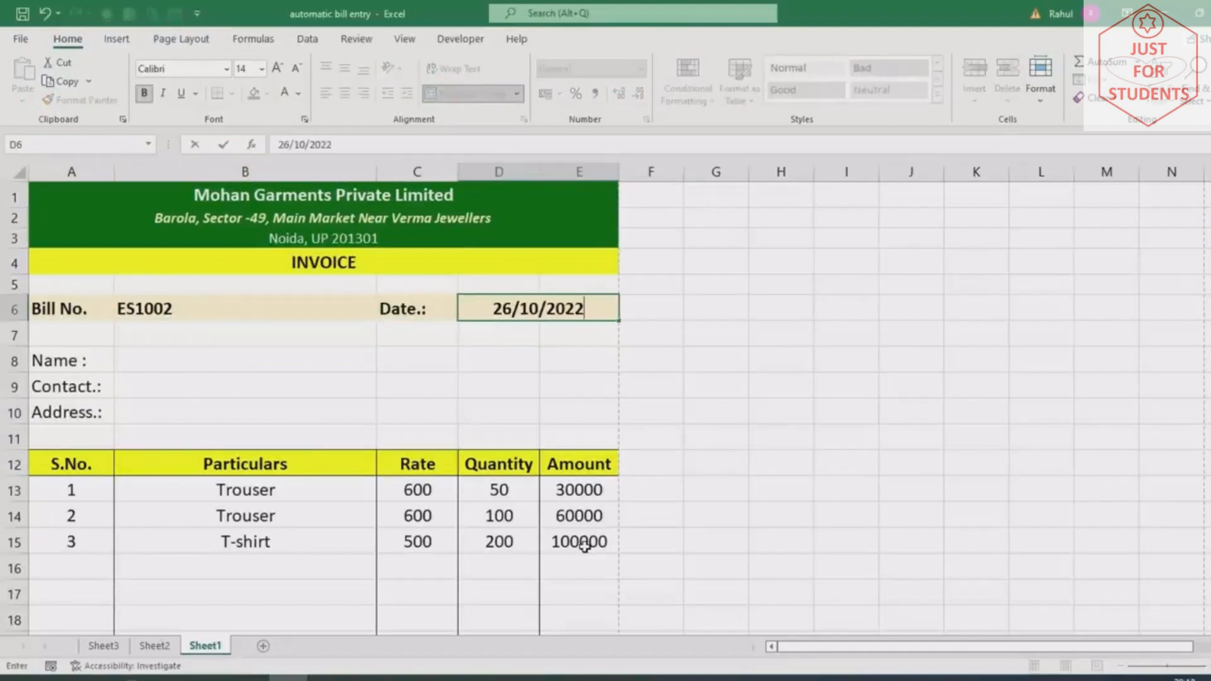
pyautogui.press('Return')
pyautogui.press('Return')
# Enter the customer's name, contact number and address in B8:B10
pyautogui.write('Rajesh')
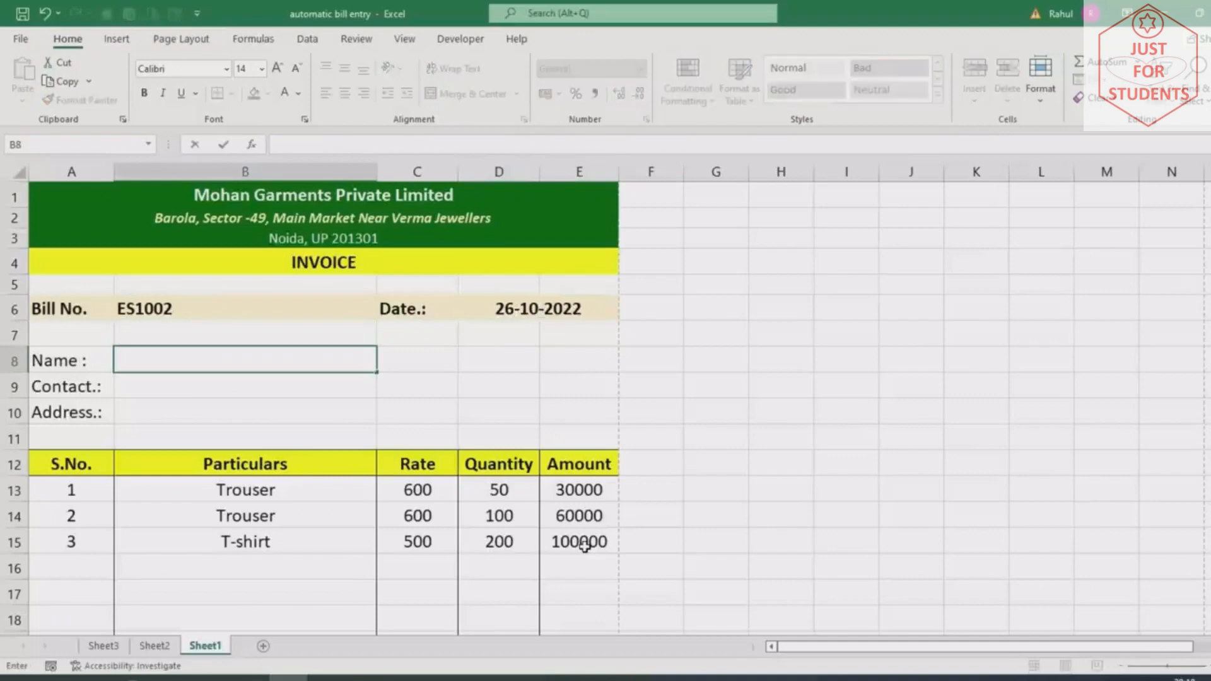
pyautogui.press('Return')
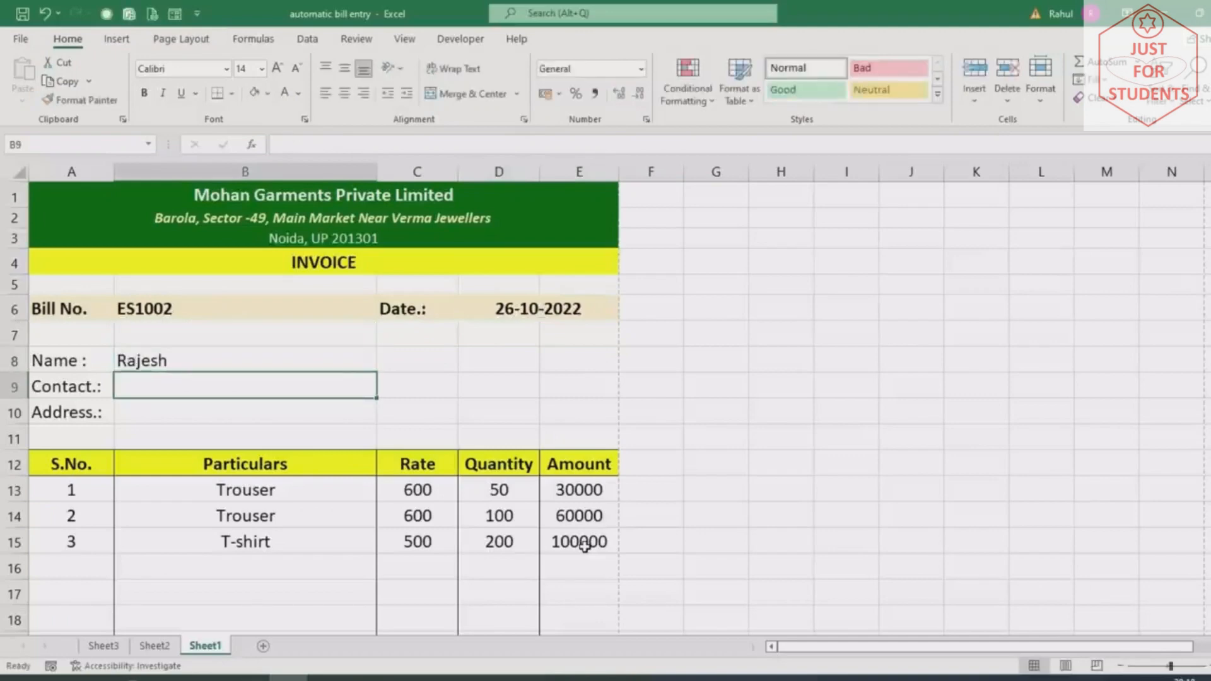
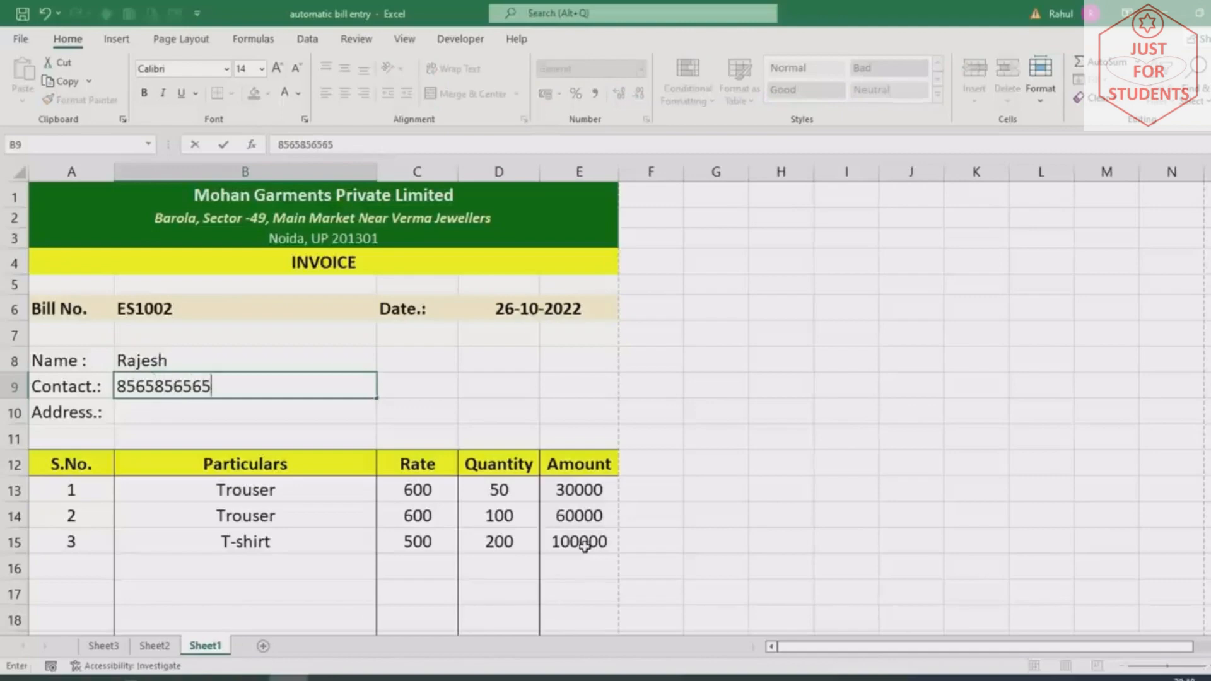
pyautogui.press('Return')
pyautogui.write('Sa')
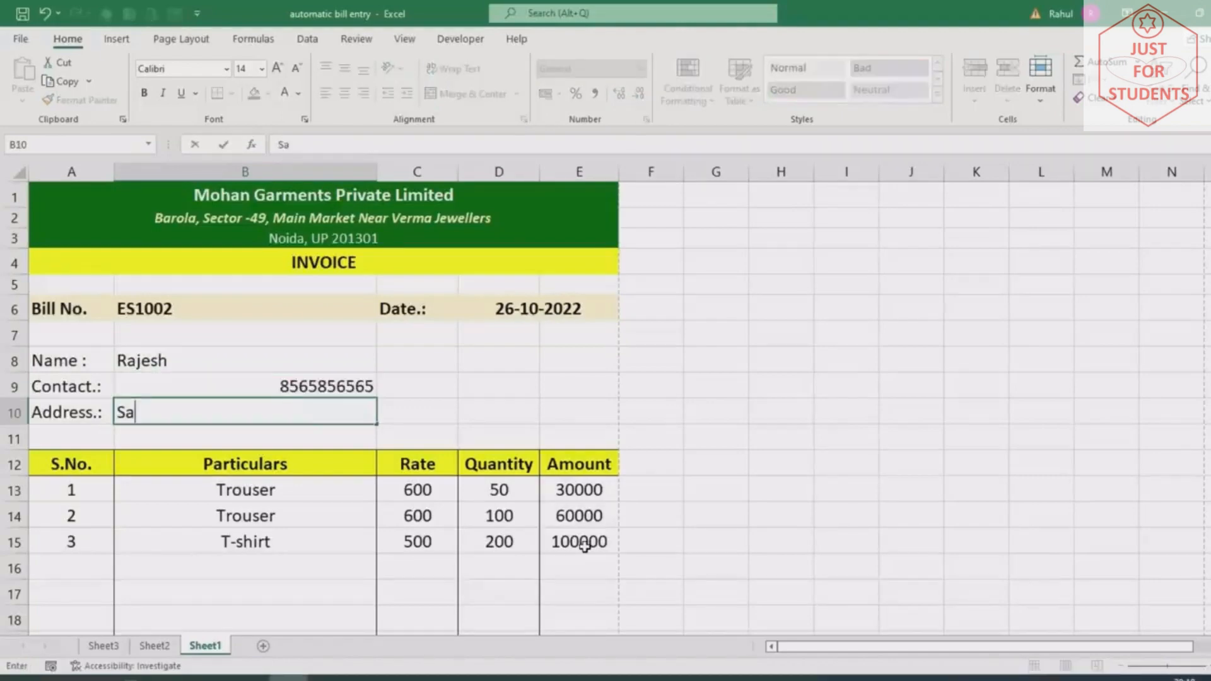
pyautogui.write('darpur Sec')
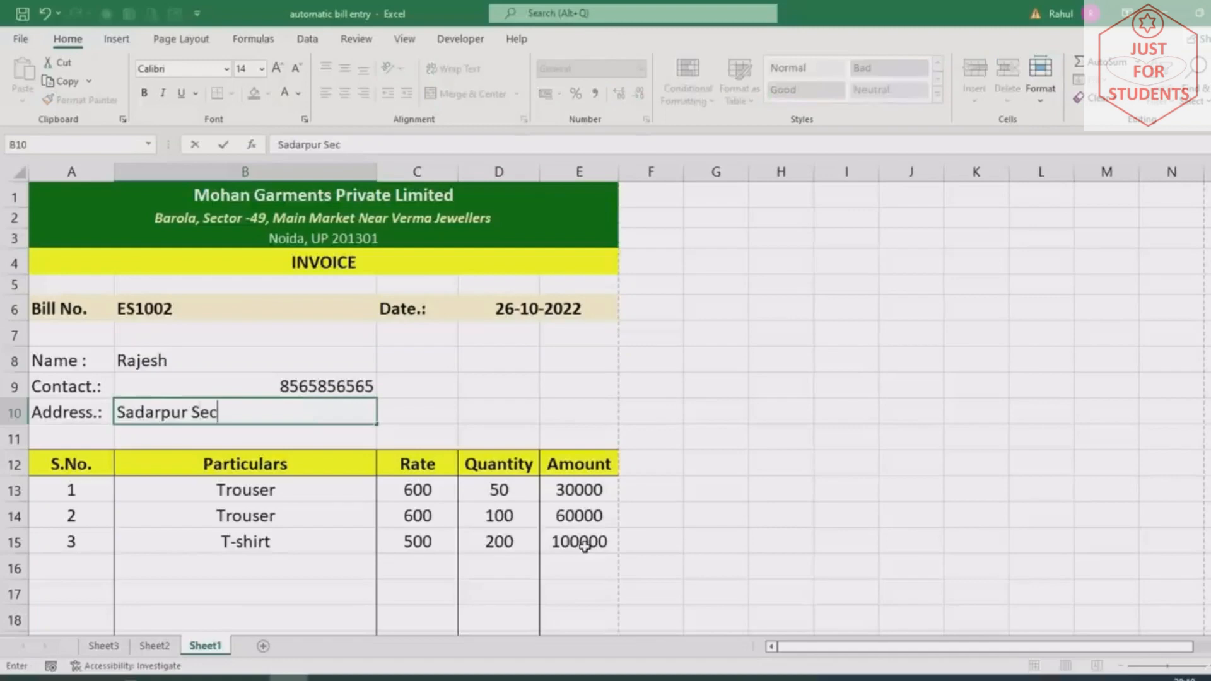
pyautogui.write('-45, Noida')
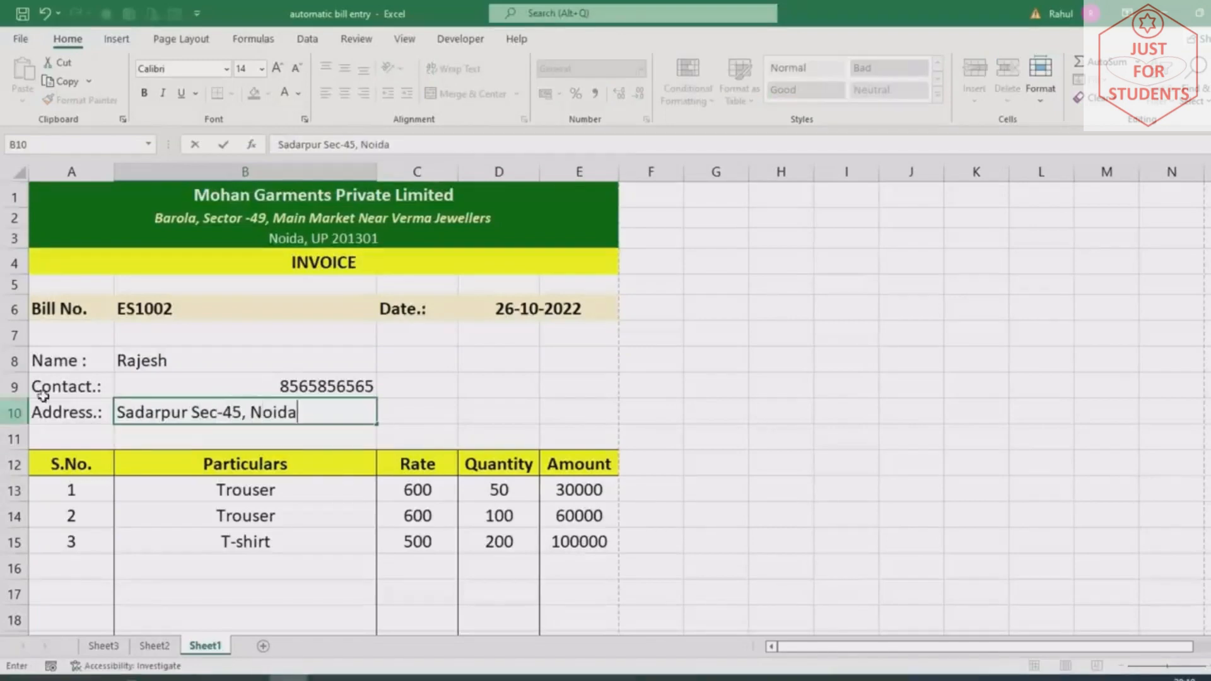
# Bold the Name, Contact and Address labels and left-align their entries
pyautogui.moveTo(89, 361); pyautogui.dragTo(69, 413)
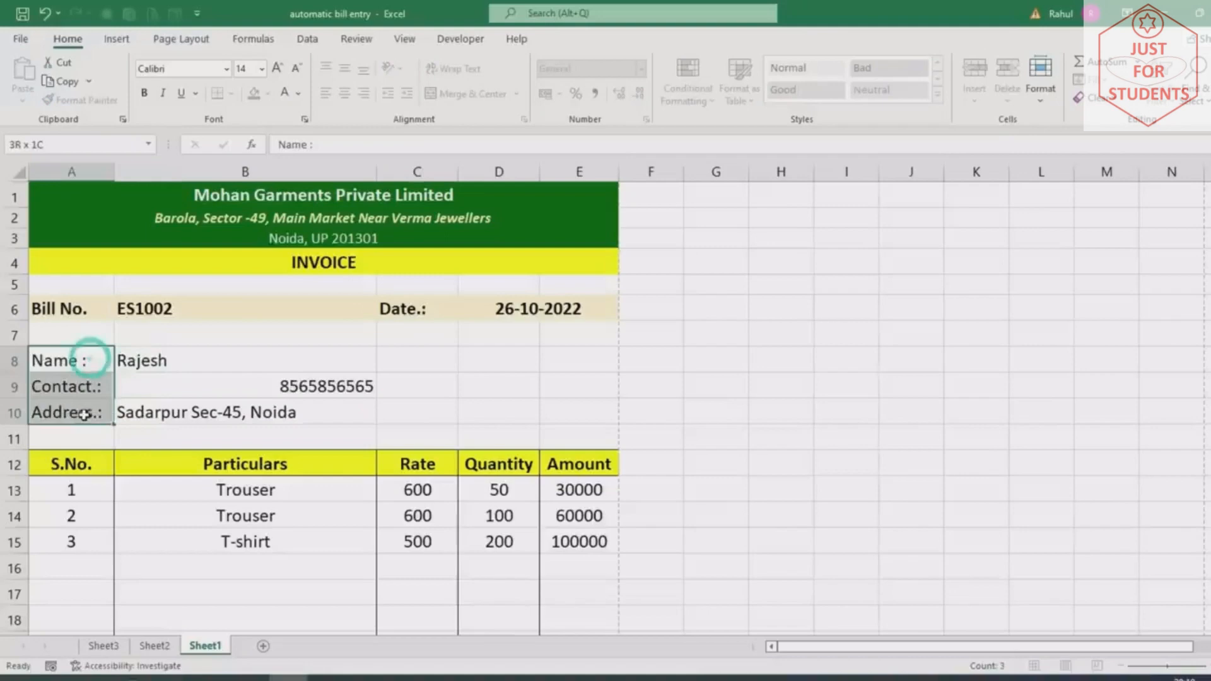
pyautogui.click(144, 93)
pyautogui.moveTo(217, 363); pyautogui.dragTo(218, 413)
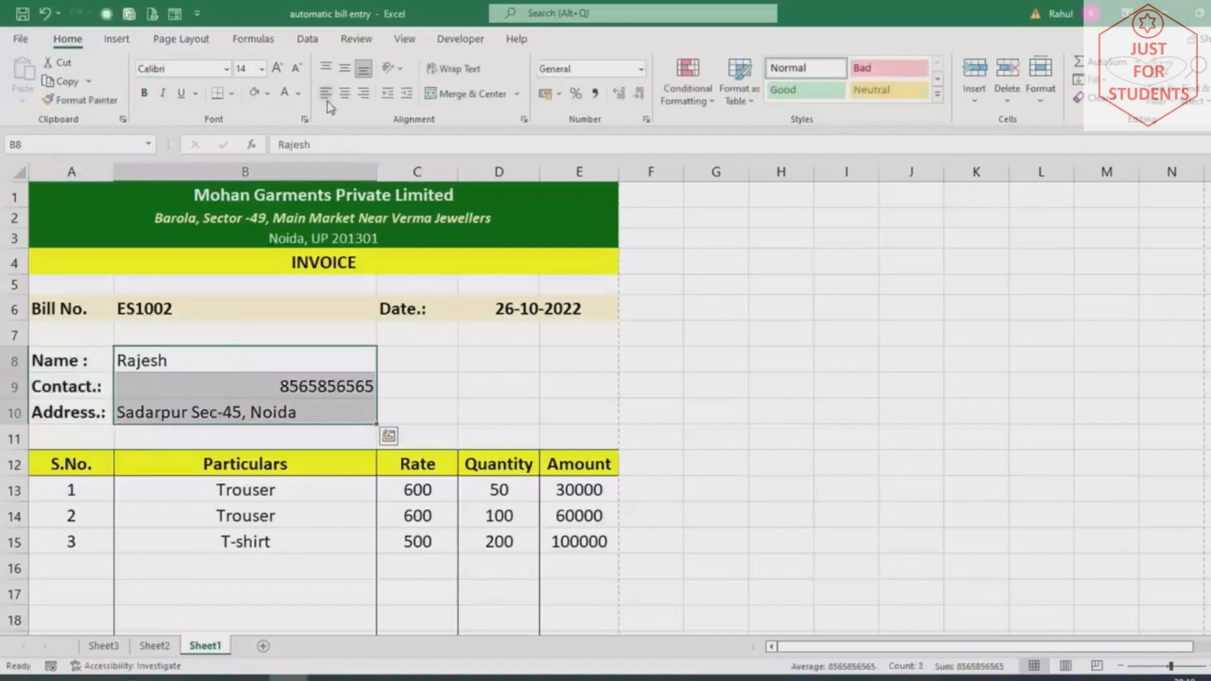
pyautogui.click(326, 94)
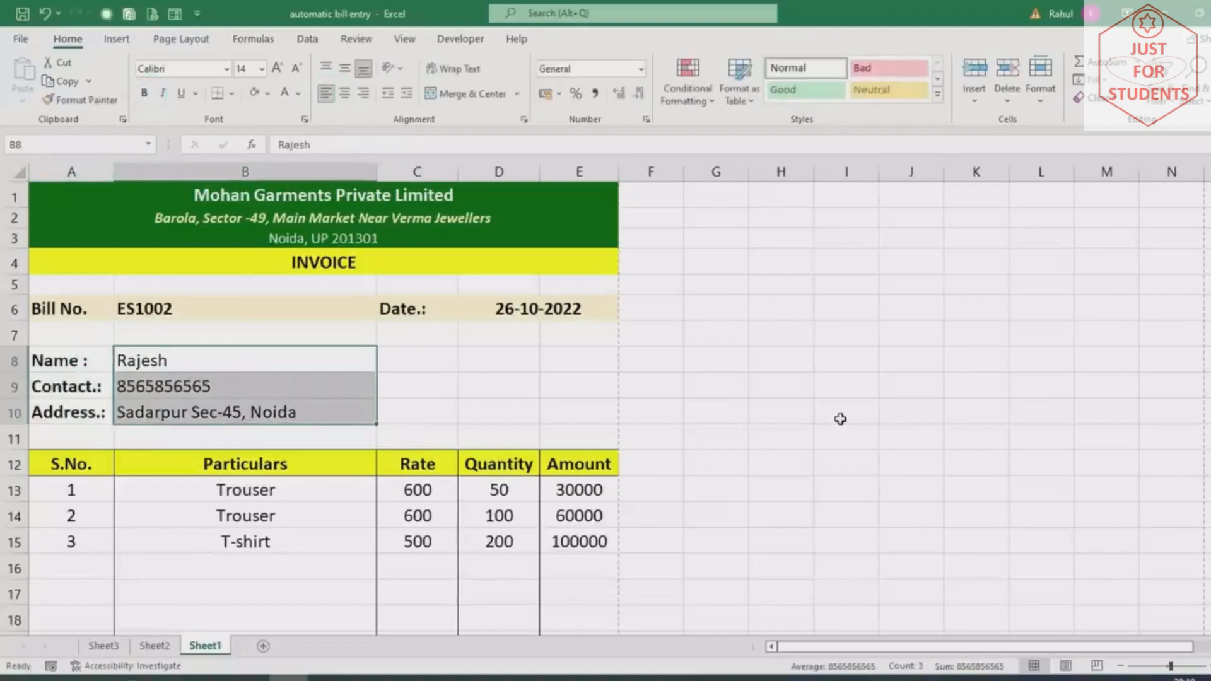
pyautogui.hotkey('ctrl', 'p')
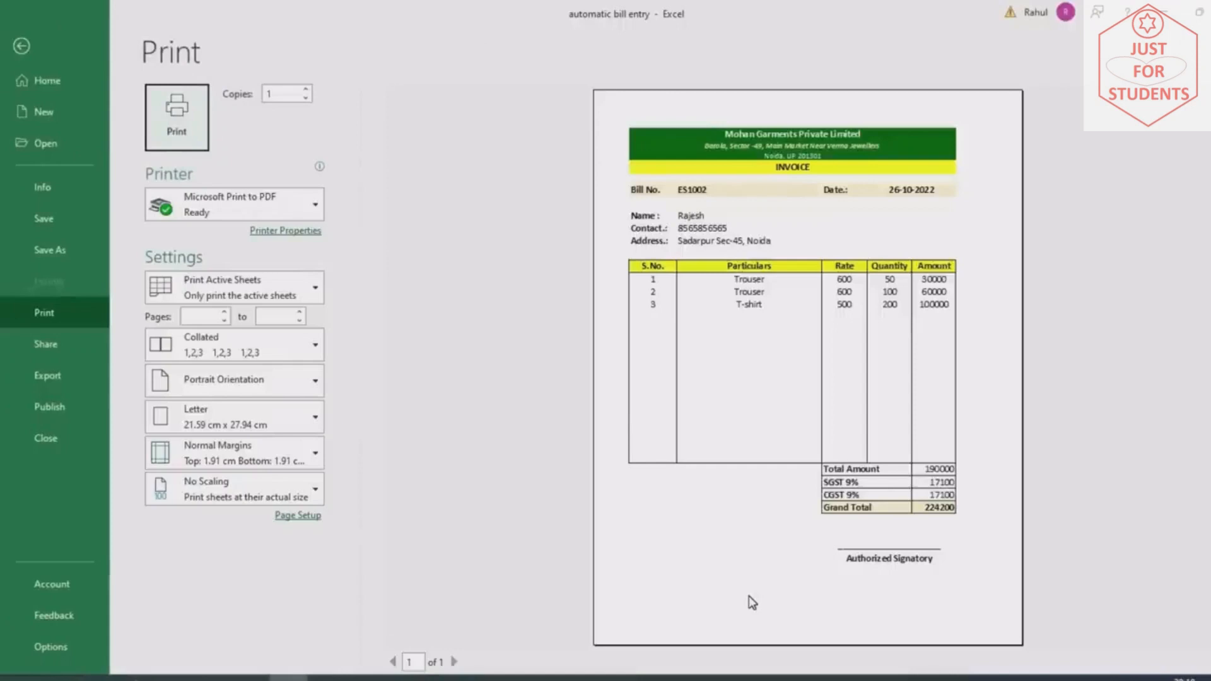
pyautogui.press('Escape')
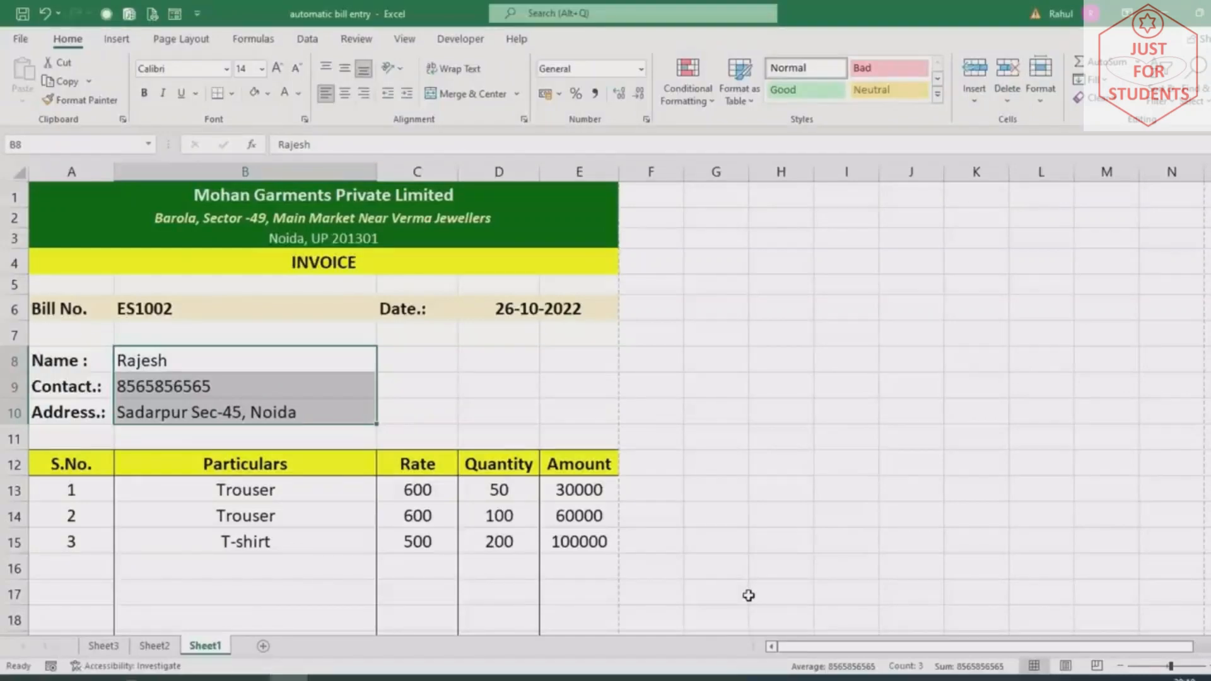
pyautogui.press('F12')
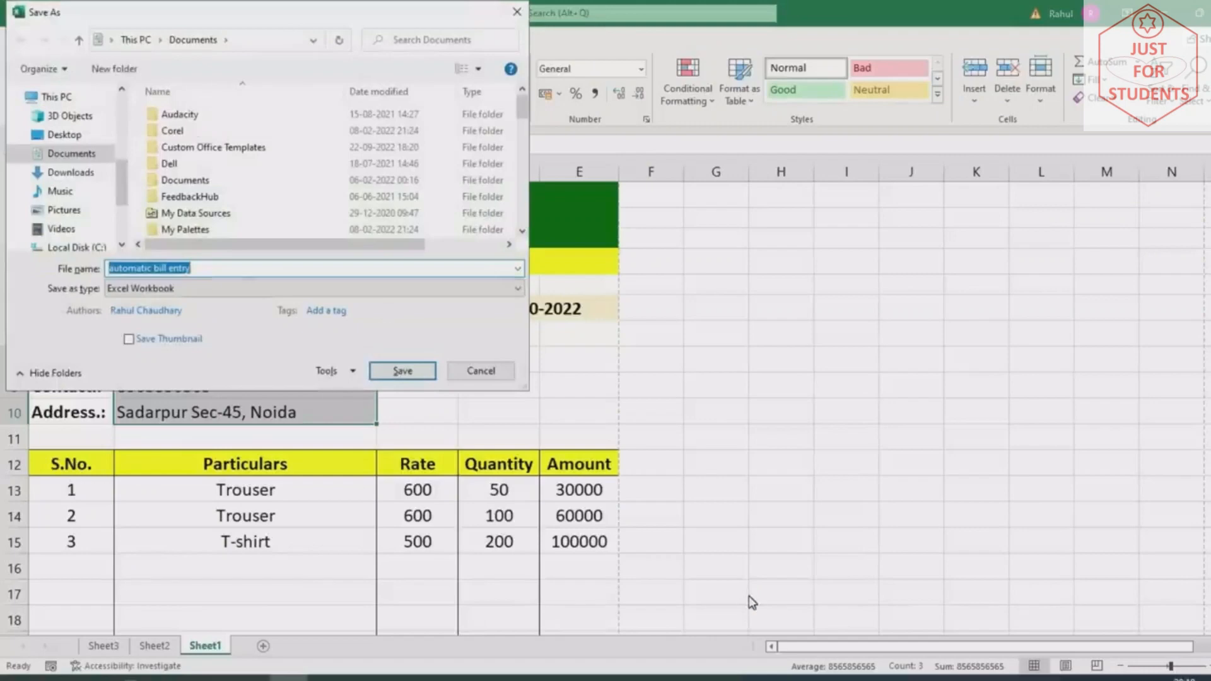
pyautogui.click(133, 289)
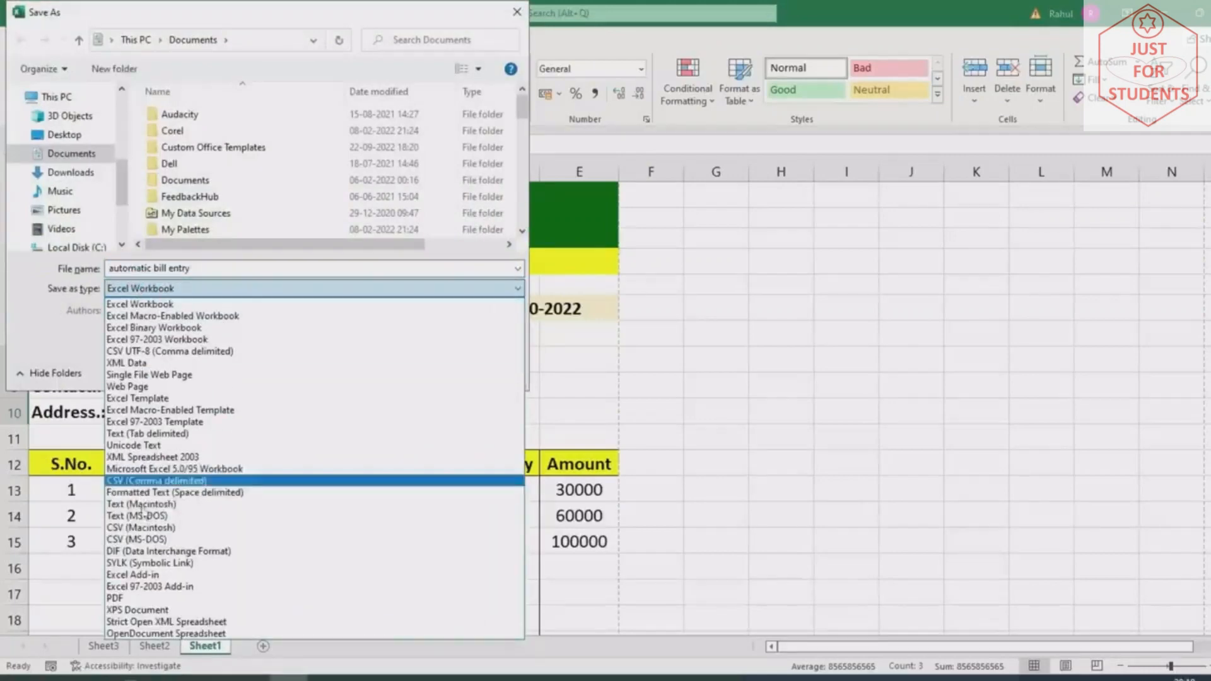
pyautogui.click(114, 596)
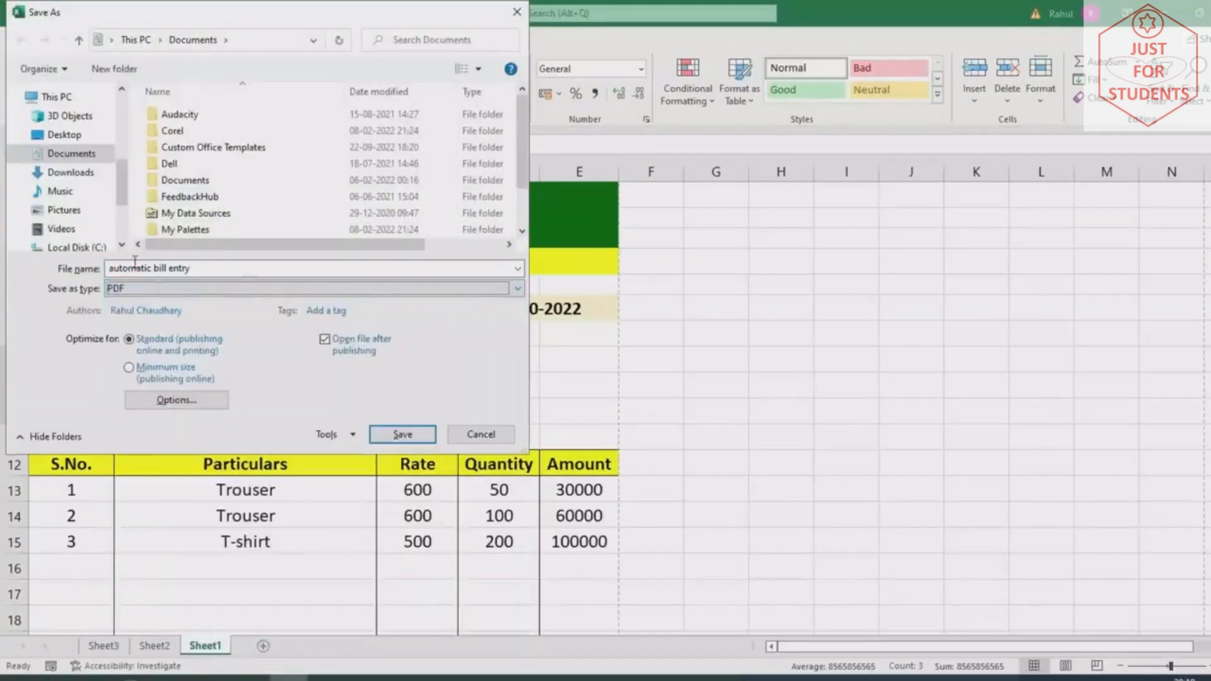
pyautogui.click(194, 270)
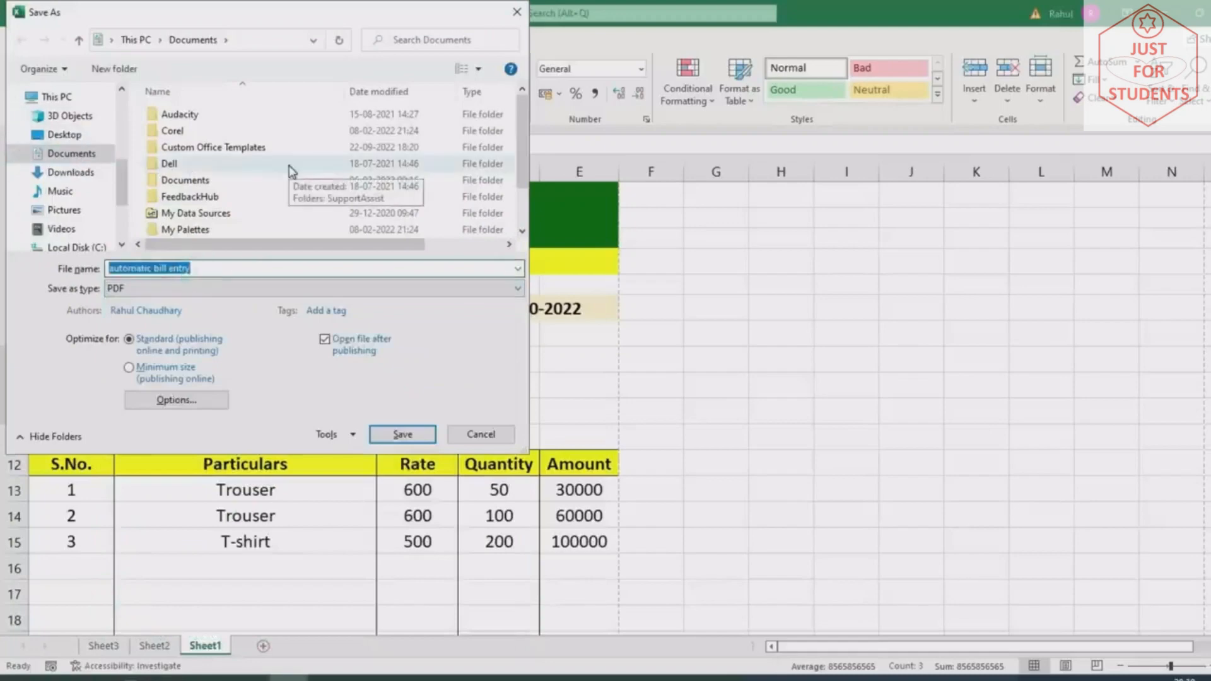
pyautogui.press('Return')
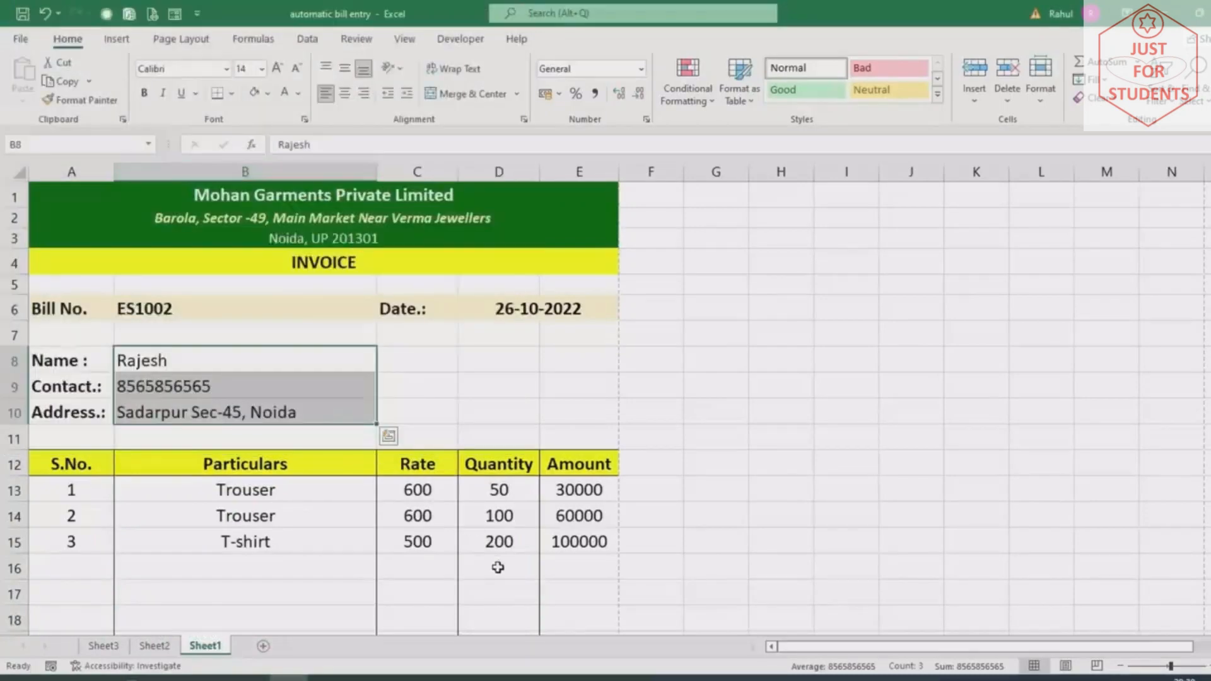
pyautogui.scroll(-2, 508, 586)
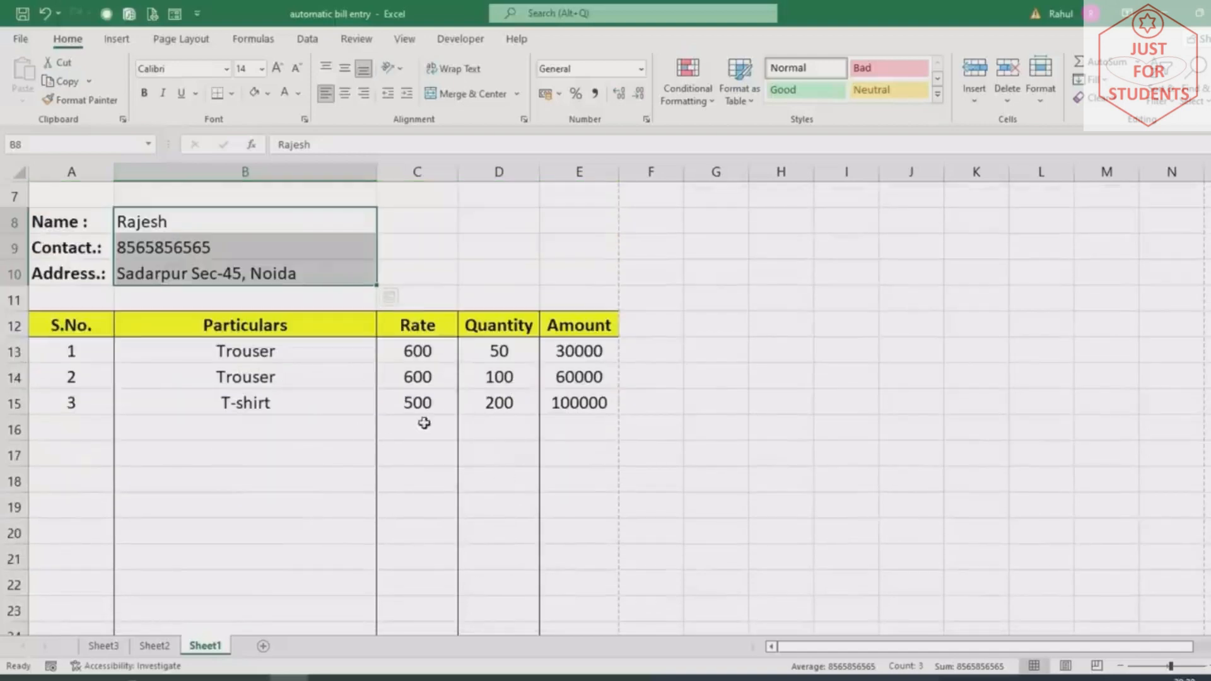
pyautogui.click(278, 356)
pyautogui.click(383, 354)
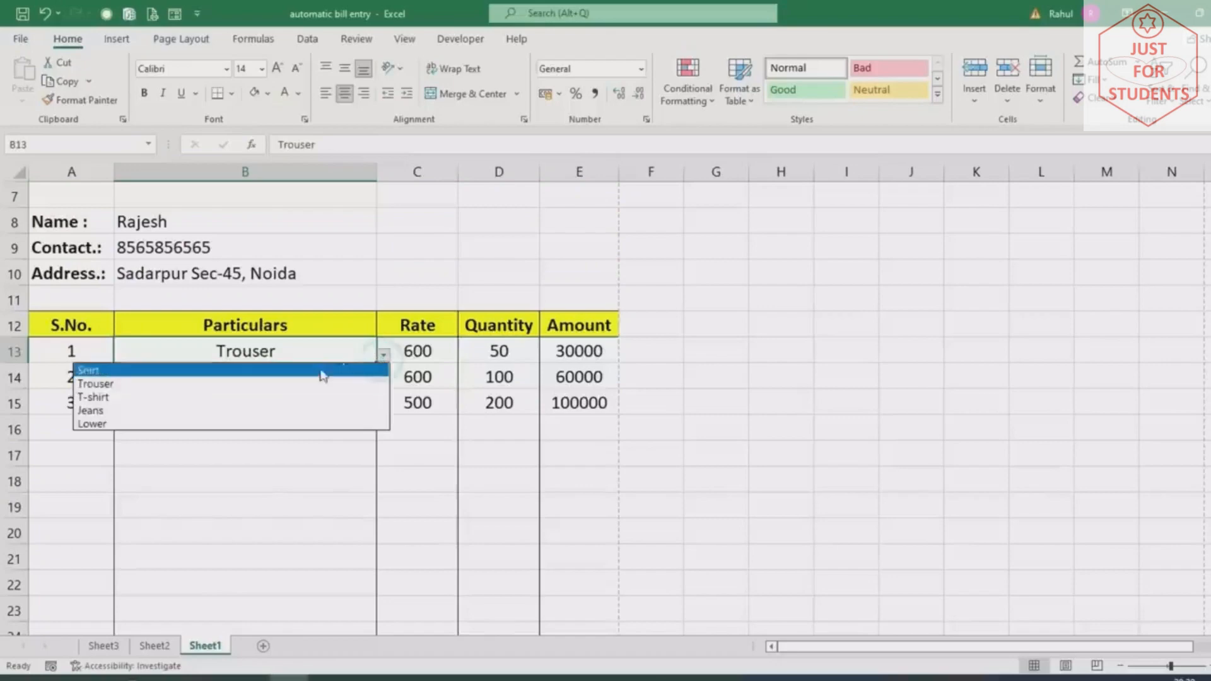
pyautogui.click(307, 470)
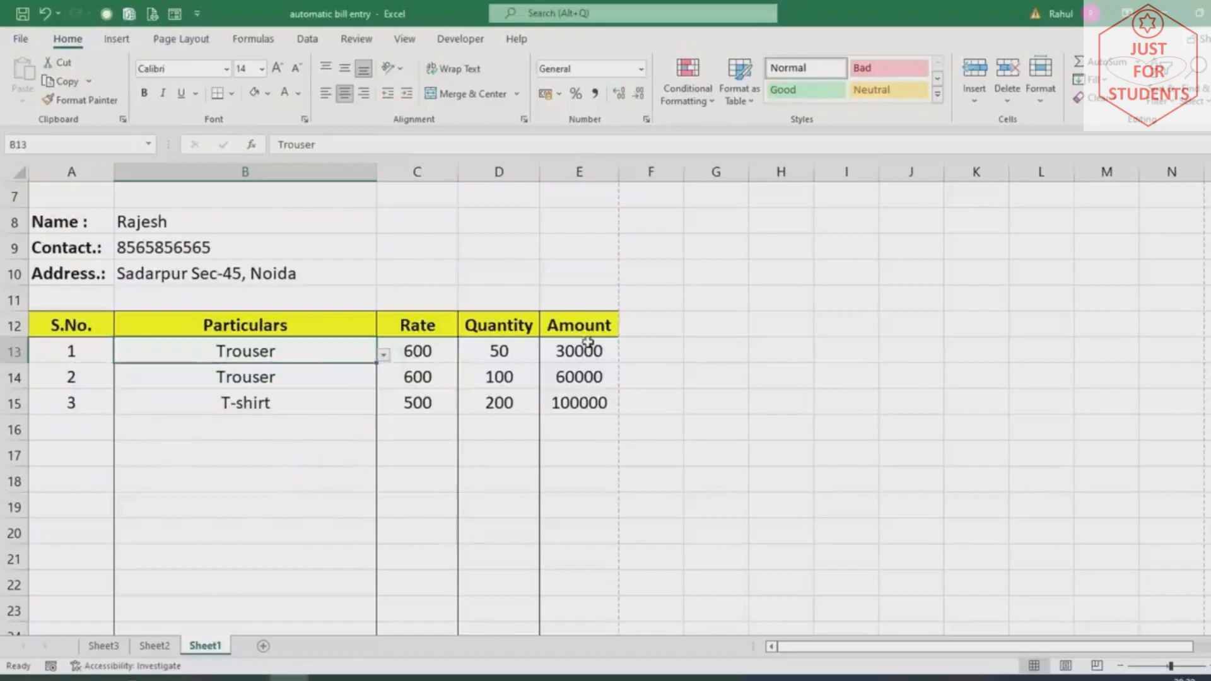
pyautogui.scroll(-4, 499, 492)
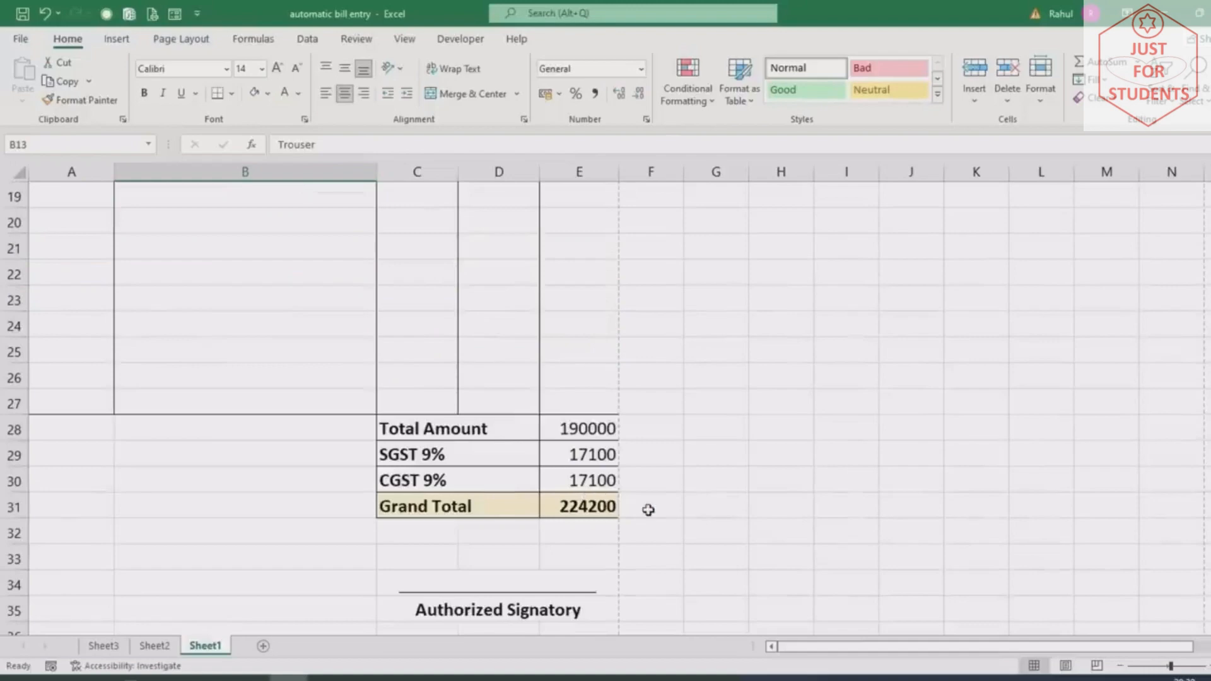
pyautogui.scroll(5, 649, 510)
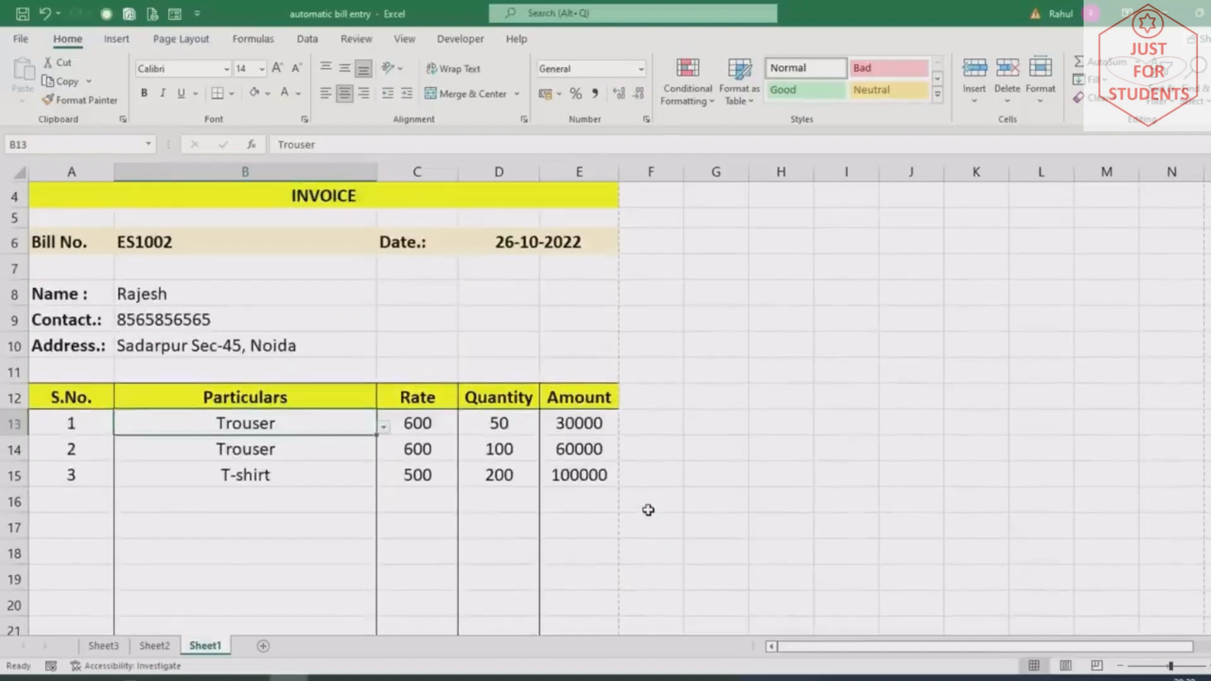
pyautogui.scroll(1, 648, 510)
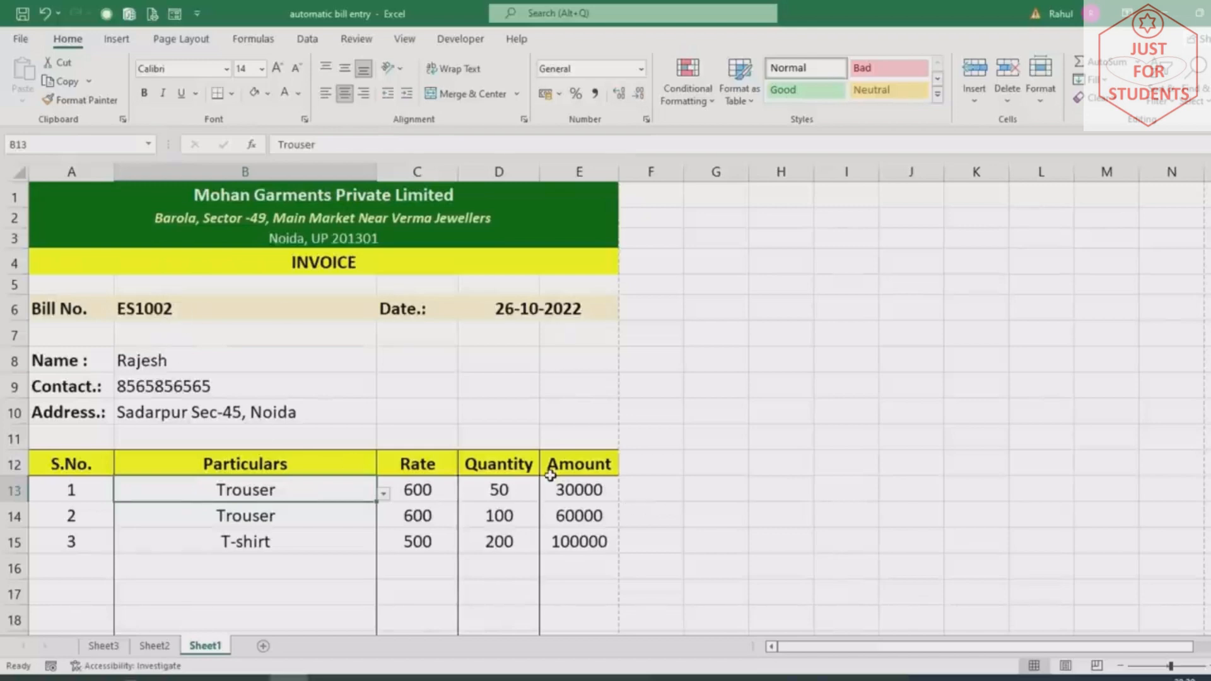
pyautogui.click(249, 311)
pyautogui.click(510, 293)
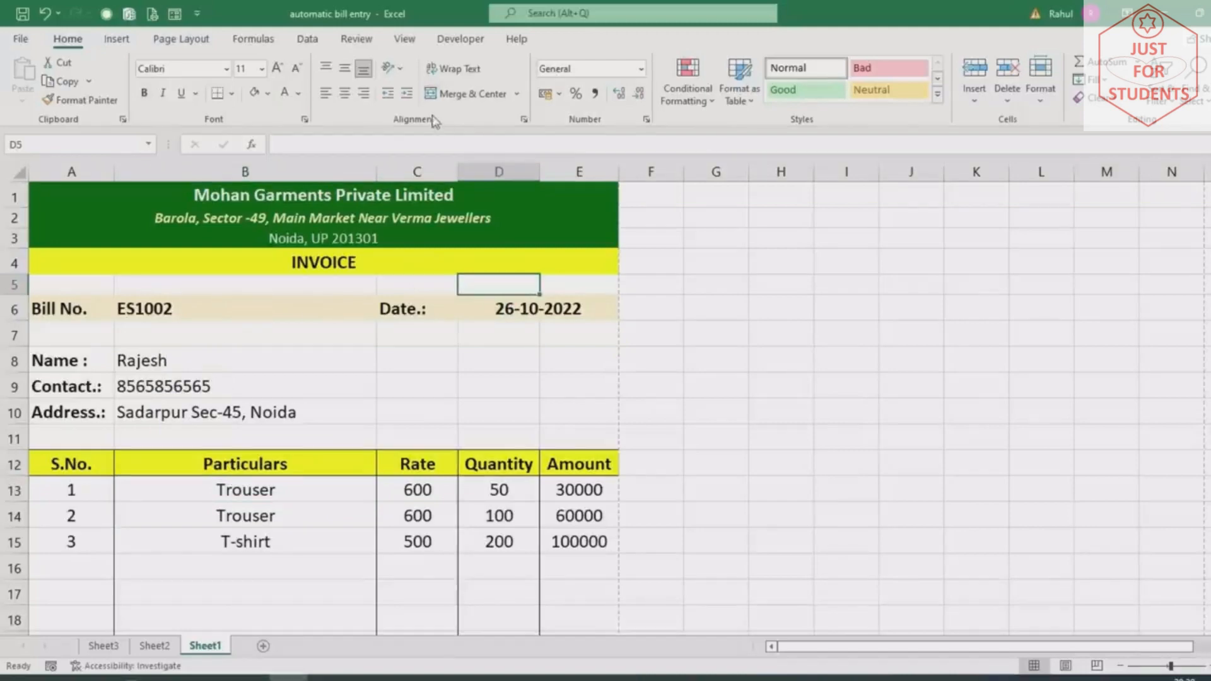
# Show the Developer ribbon with its macro tools
pyautogui.click(451, 39)
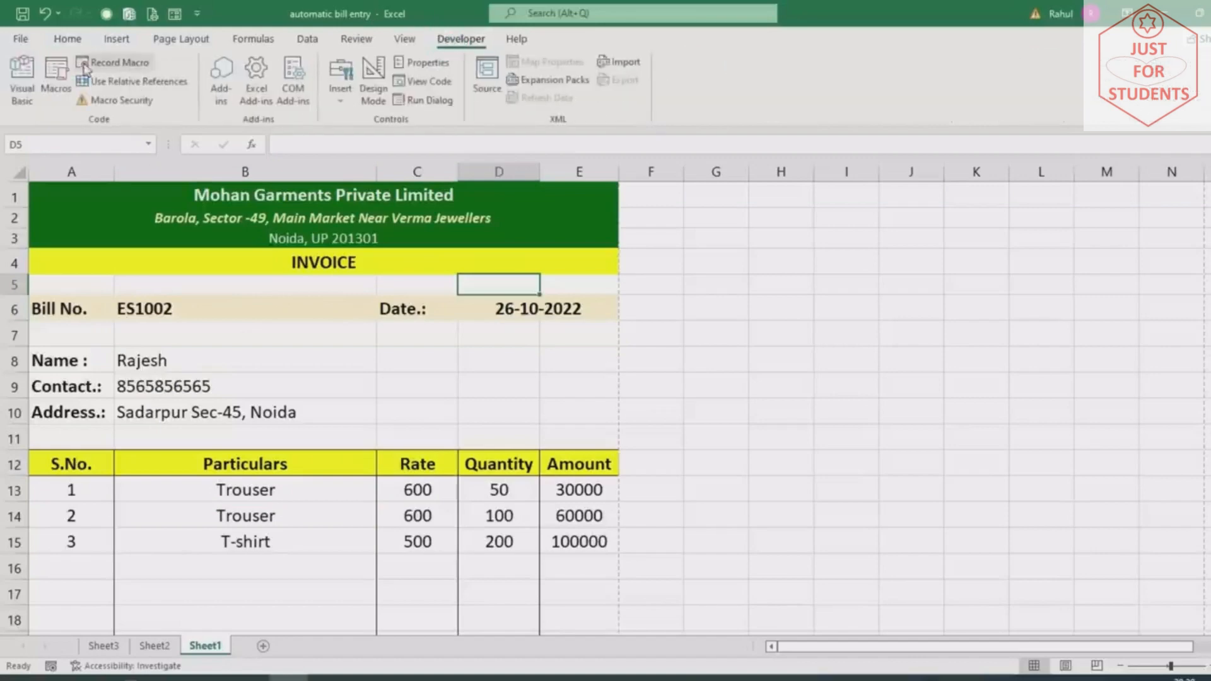
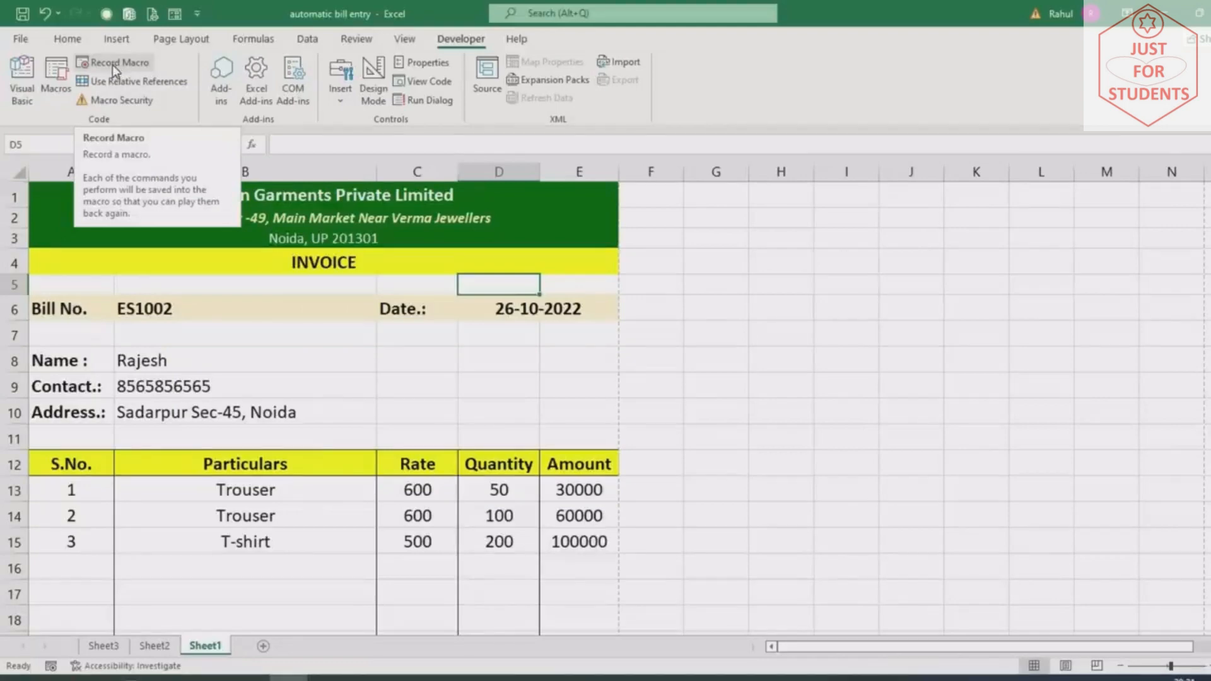
# Start a new macro recording from the Developer tab, with the default name Macro2
pyautogui.click(113, 63)
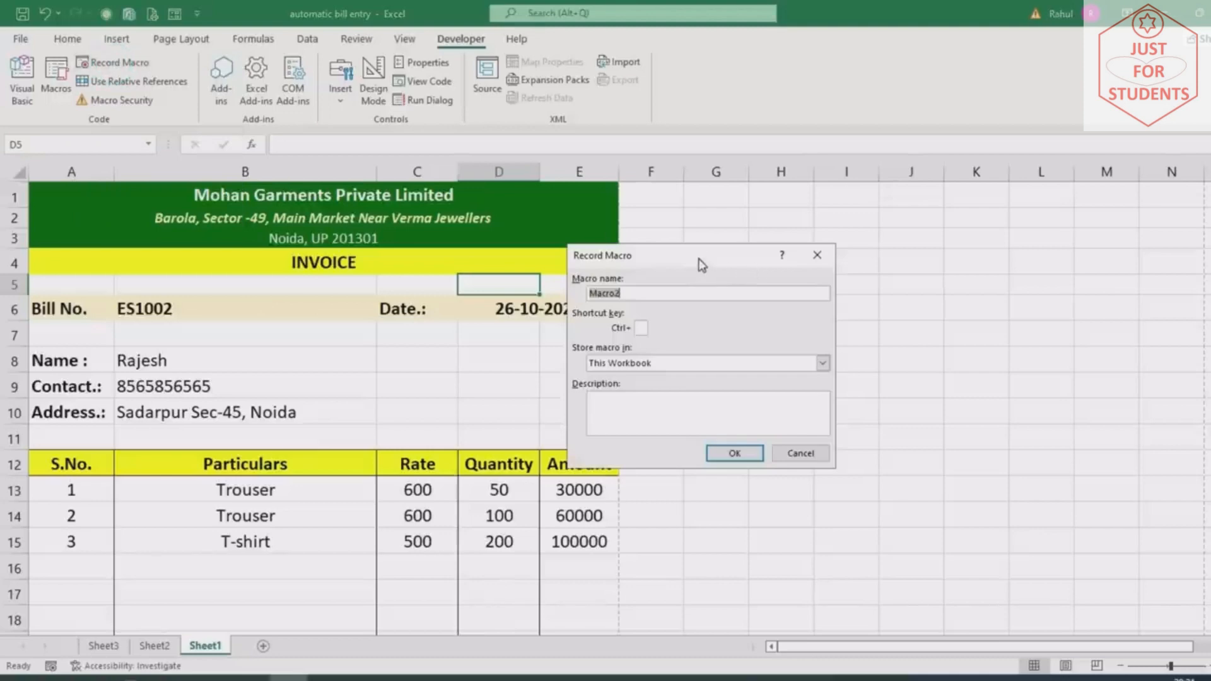
# Give Macro2 the shortcut Ctrl+Shift+K, store it in This Workbook and begin recording
pyautogui.moveTo(700, 263); pyautogui.dragTo(719, 279)
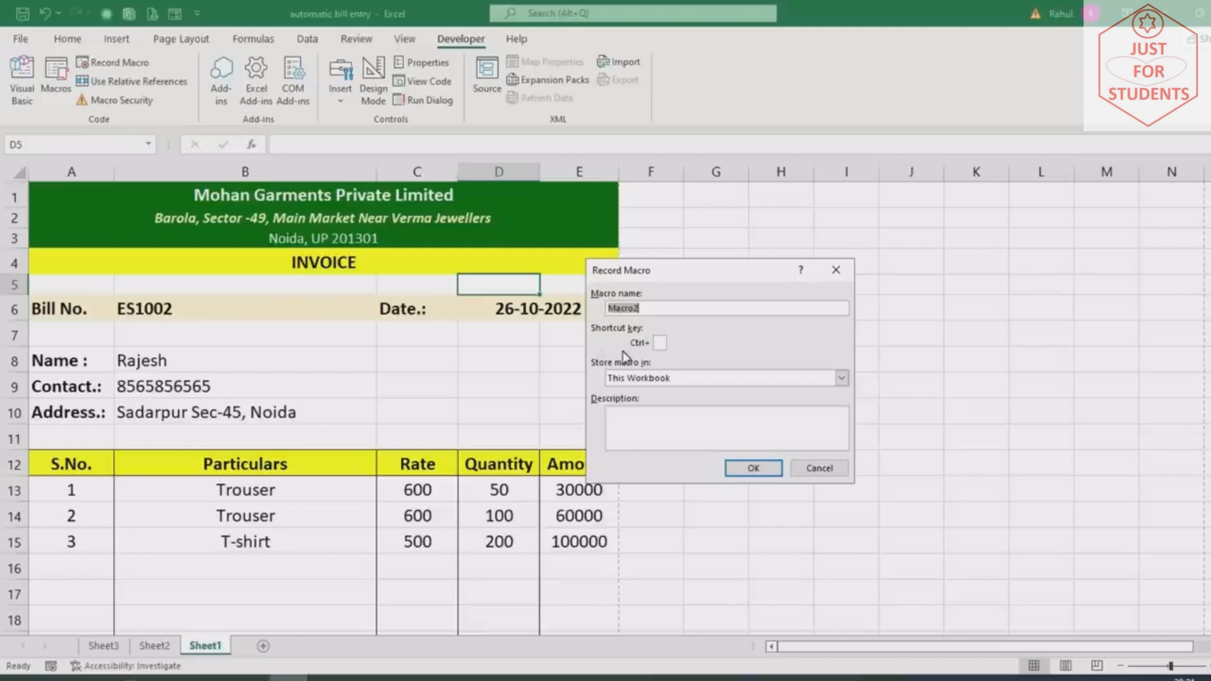
pyautogui.click(660, 343)
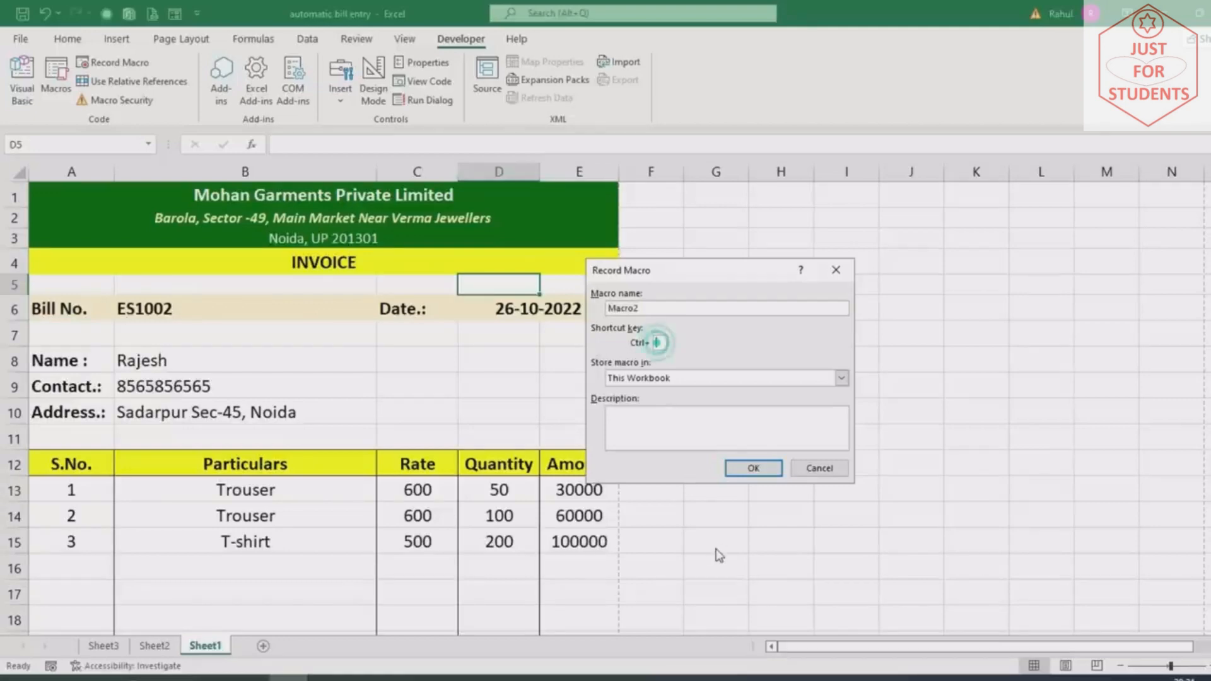
pyautogui.write('K')
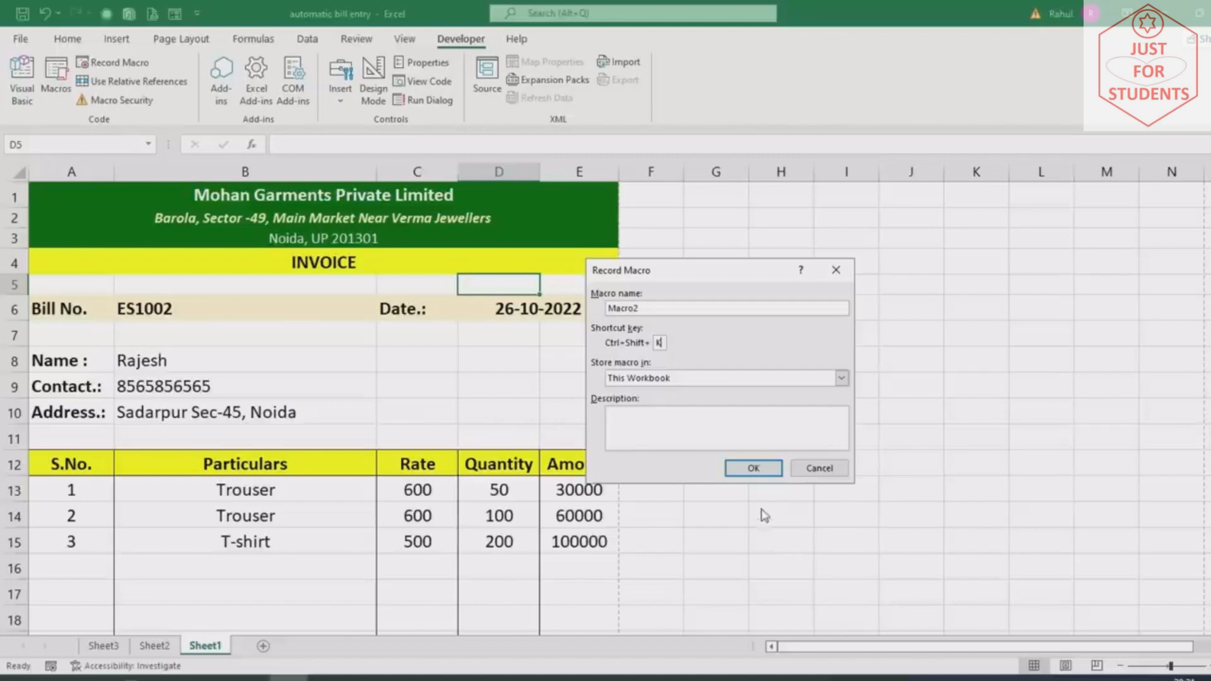
pyautogui.click(754, 468)
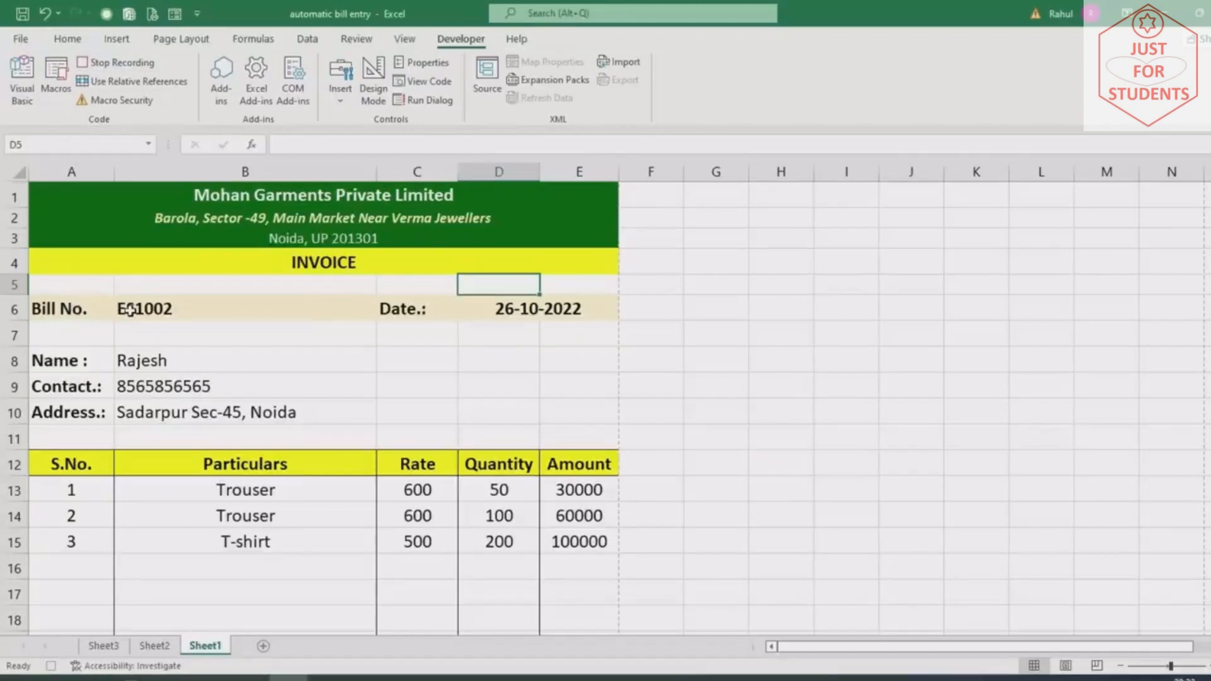
# Clear the bill number ES1002 in B6, the date in D6 and the customer details in B8:B10
pyautogui.click(138, 309)
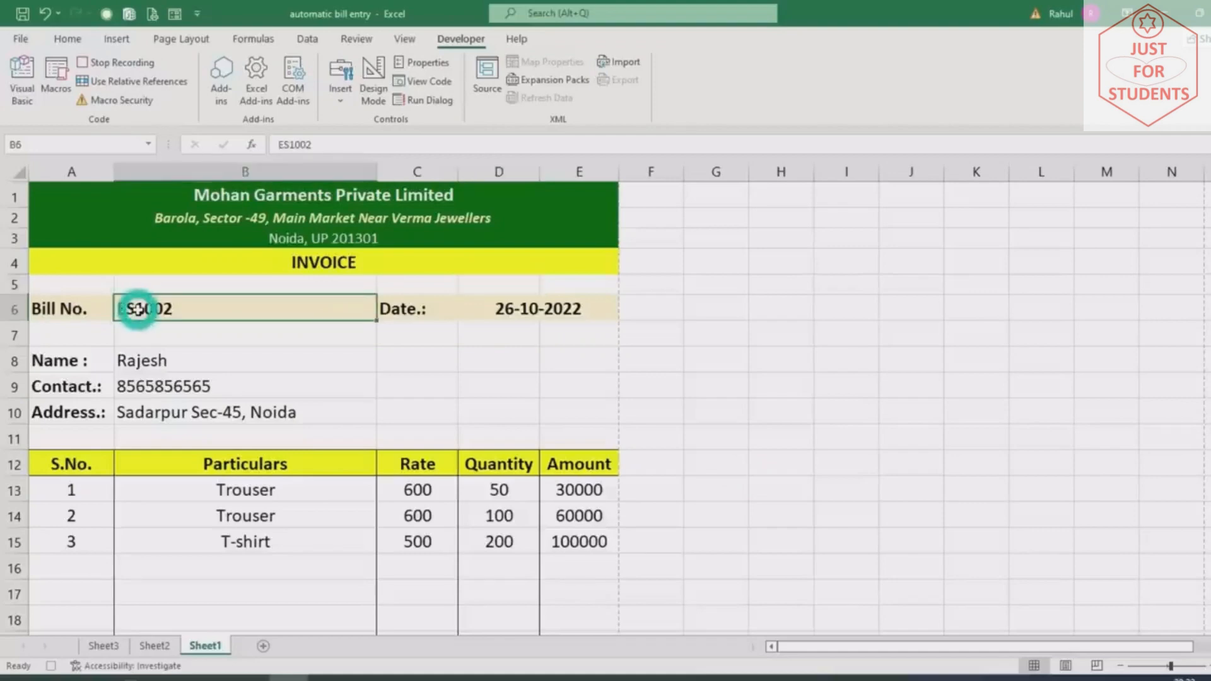
pyautogui.press('Delete')
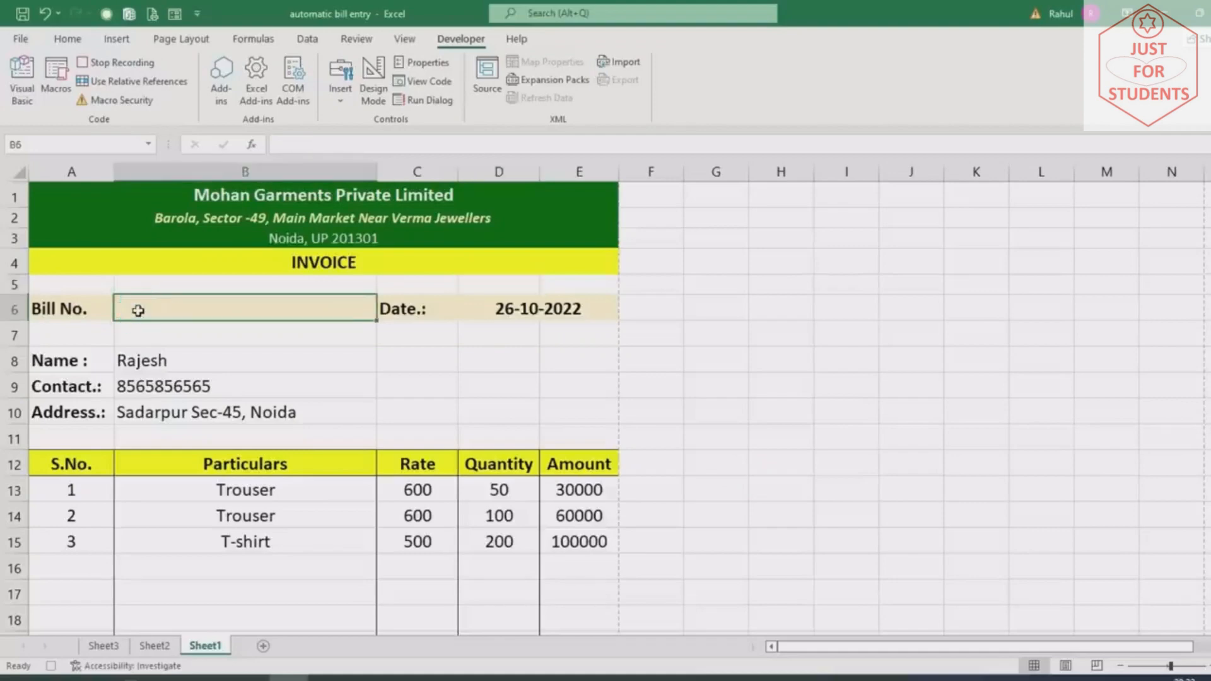
pyautogui.click(500, 312)
pyautogui.press('Delete')
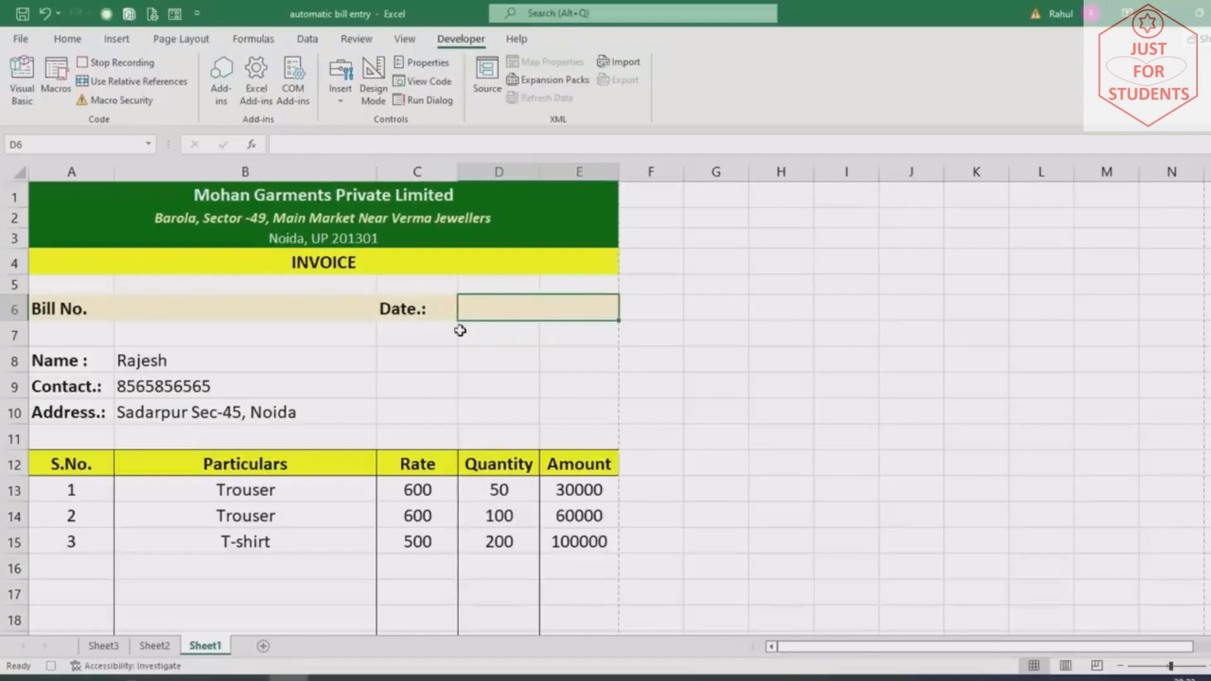
pyautogui.moveTo(187, 360); pyautogui.dragTo(187, 410)
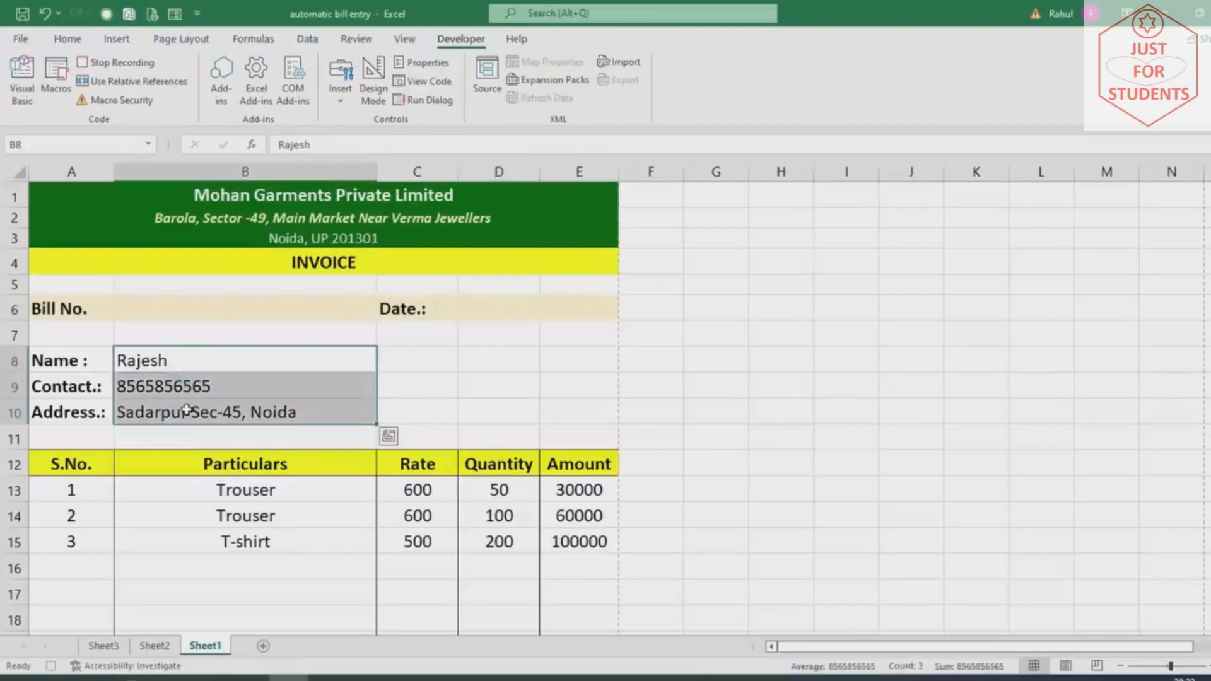
pyautogui.press('Delete')
# Clear the S.No., Particulars and Quantity entries in the item rows
pyautogui.scroll(-3, 183, 411)
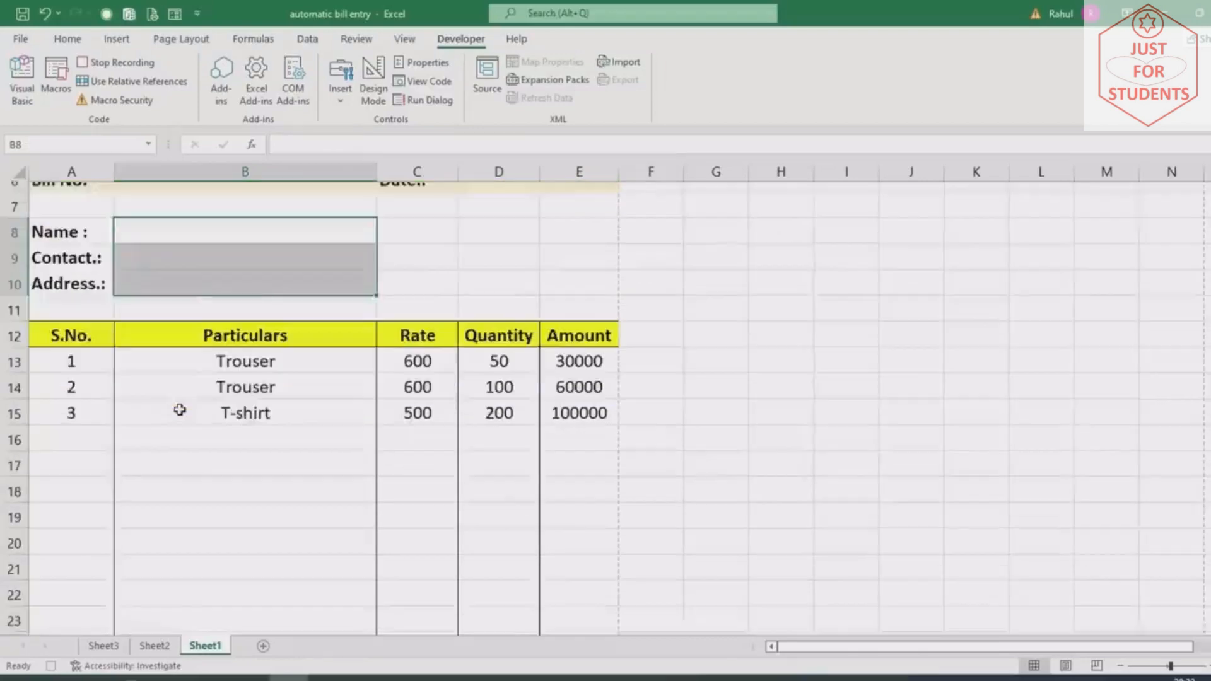
pyautogui.moveTo(71, 273); pyautogui.dragTo(72, 563)
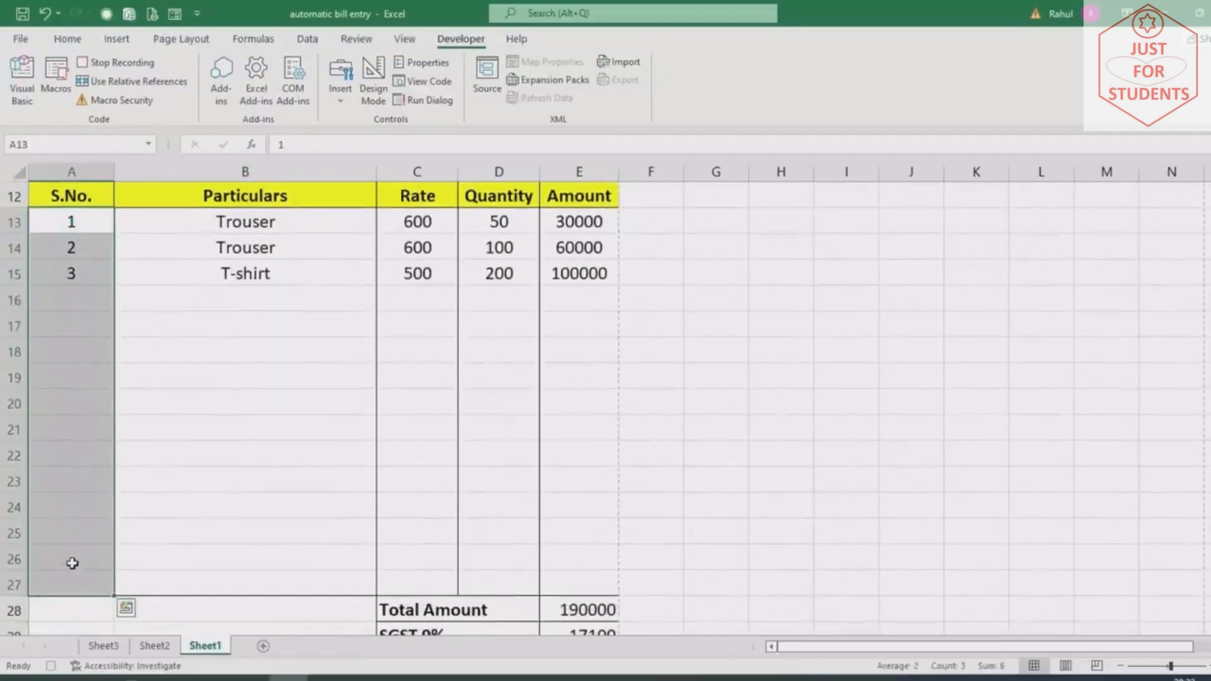
pyautogui.moveTo(273, 222); pyautogui.dragTo(273, 596)
pyautogui.press('Delete')
pyautogui.moveTo(498, 224); pyautogui.dragTo(479, 589)
pyautogui.press('Delete')
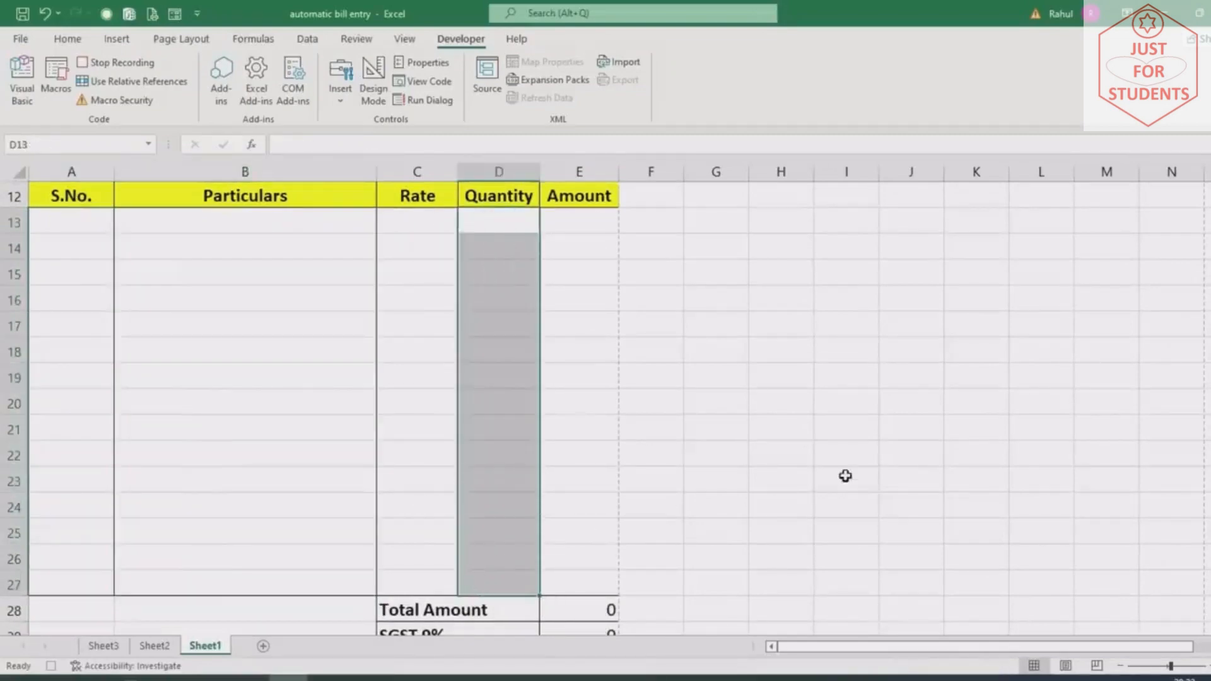
# Stop the macro recording
pyautogui.scroll(-2, 844, 474)
pyautogui.scroll(-3, 844, 474)
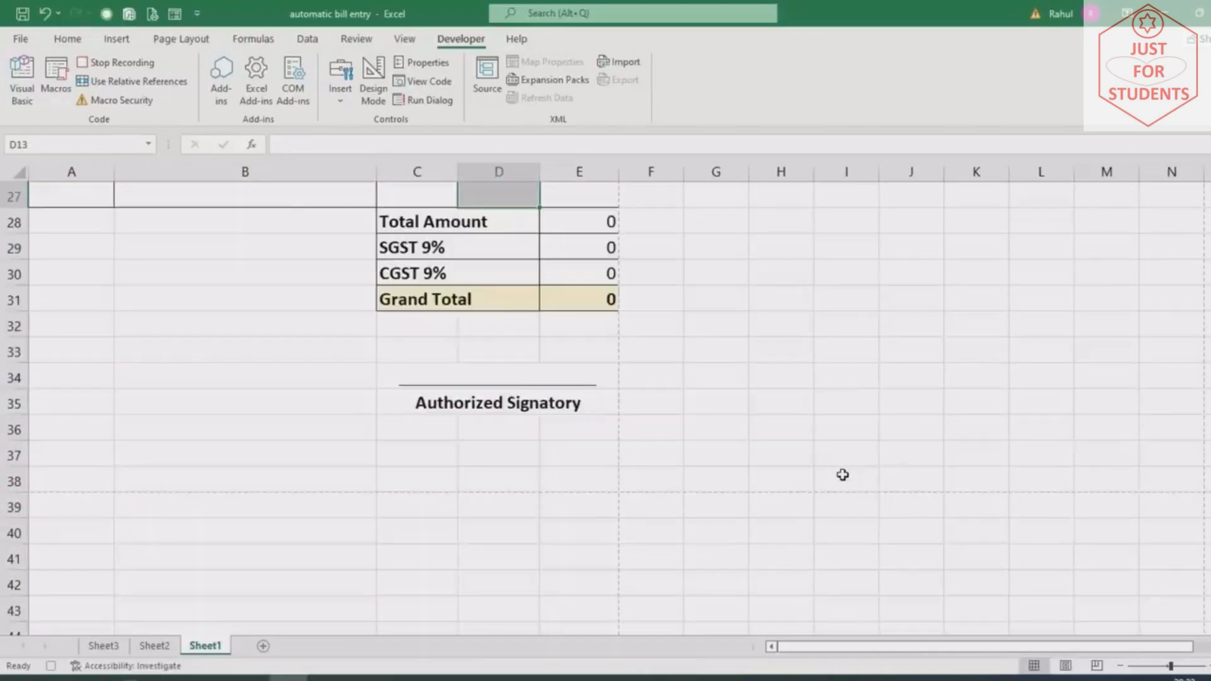
pyautogui.scroll(9, 843, 474)
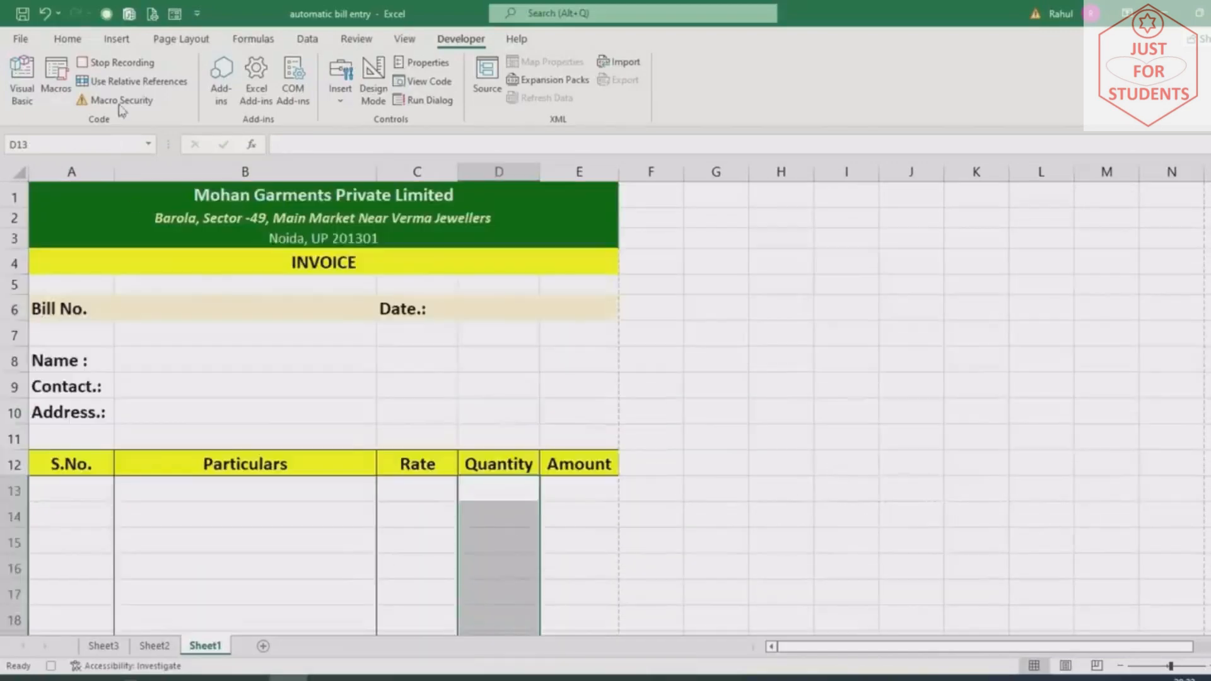
pyautogui.click(119, 67)
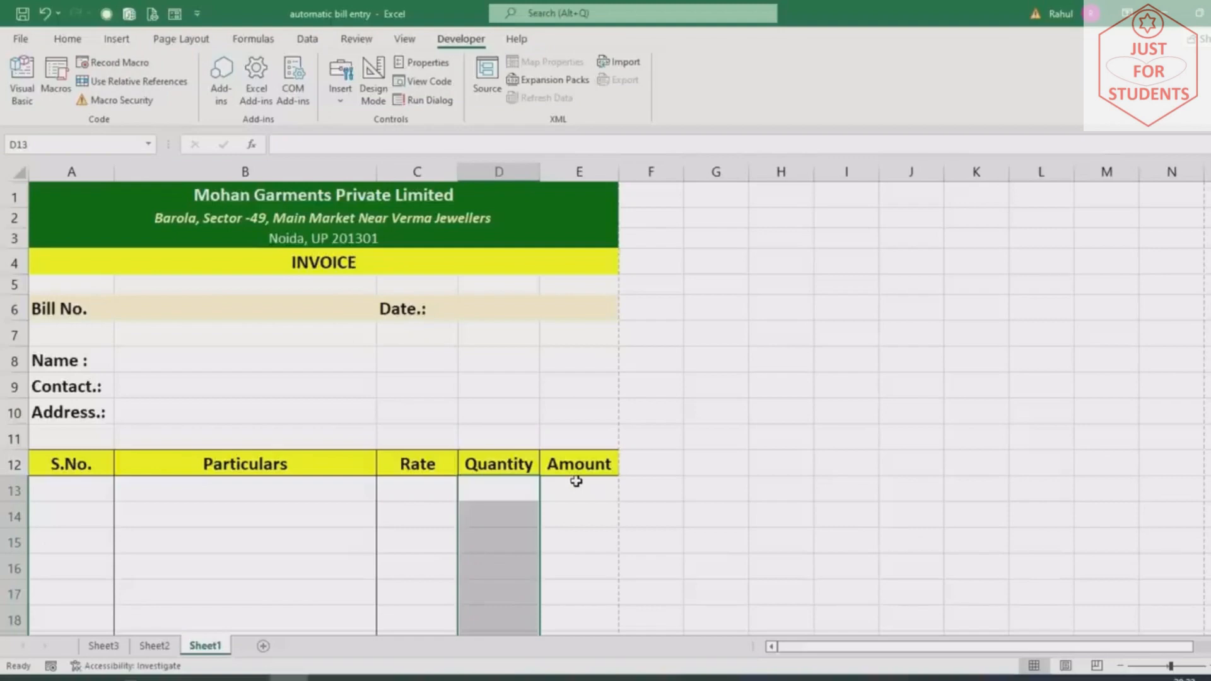
# Enter bill number ES1003 and date 26-10-2022 on the blank invoice
pyautogui.click(171, 309)
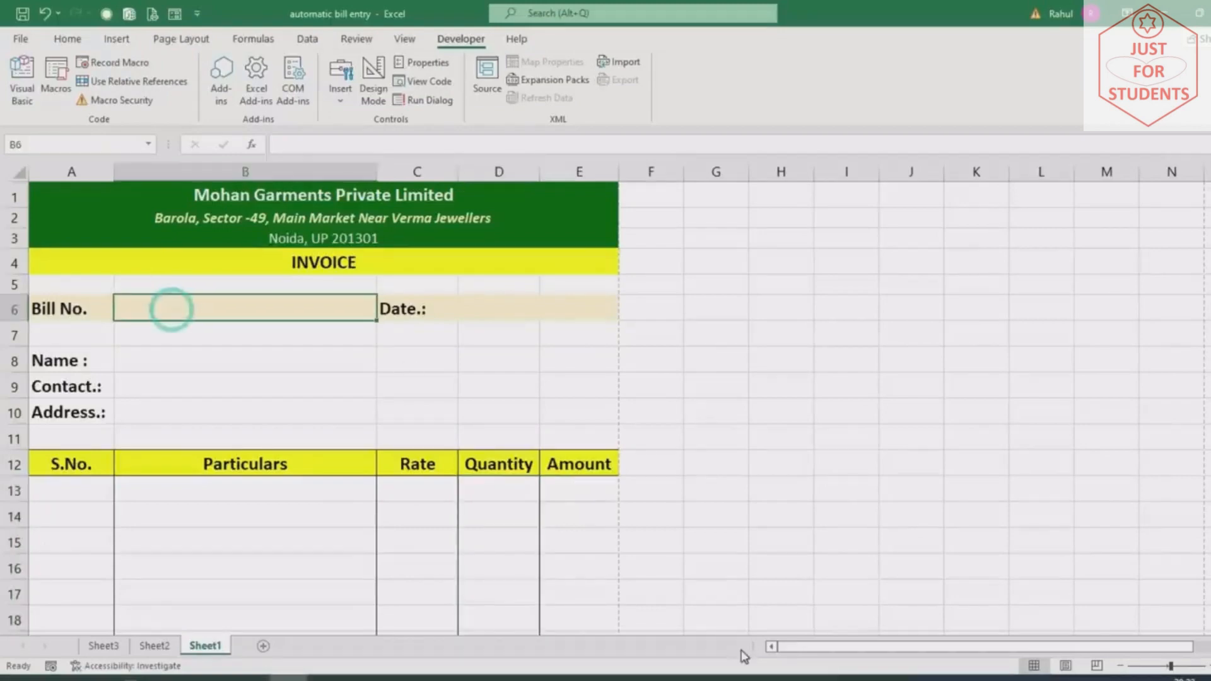
pyautogui.write('ES')
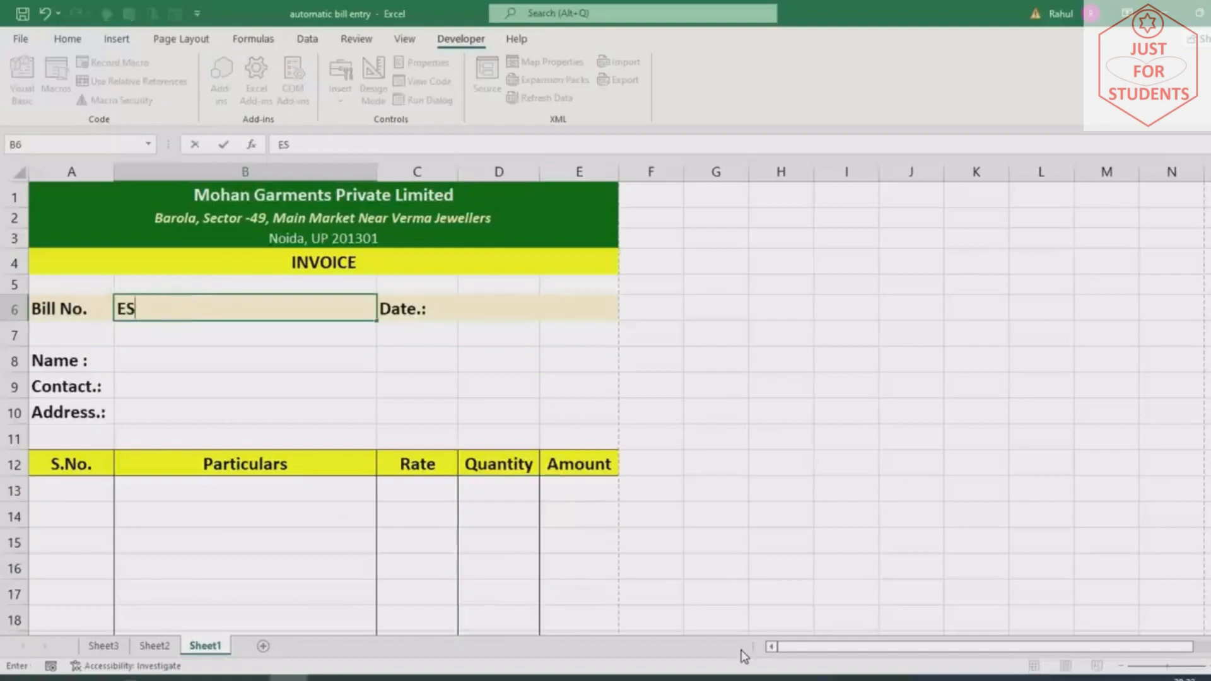
pyautogui.write('1003')
pyautogui.press('Tab')
pyautogui.press('Tab')
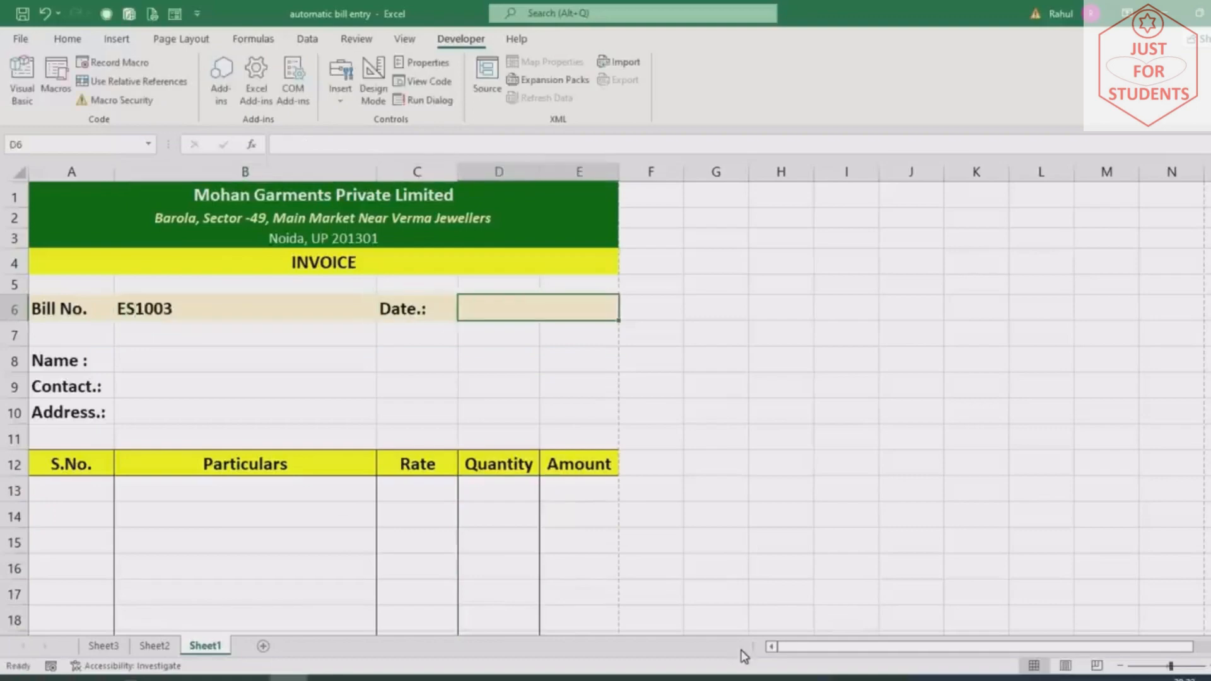
pyautogui.write('26/11/')
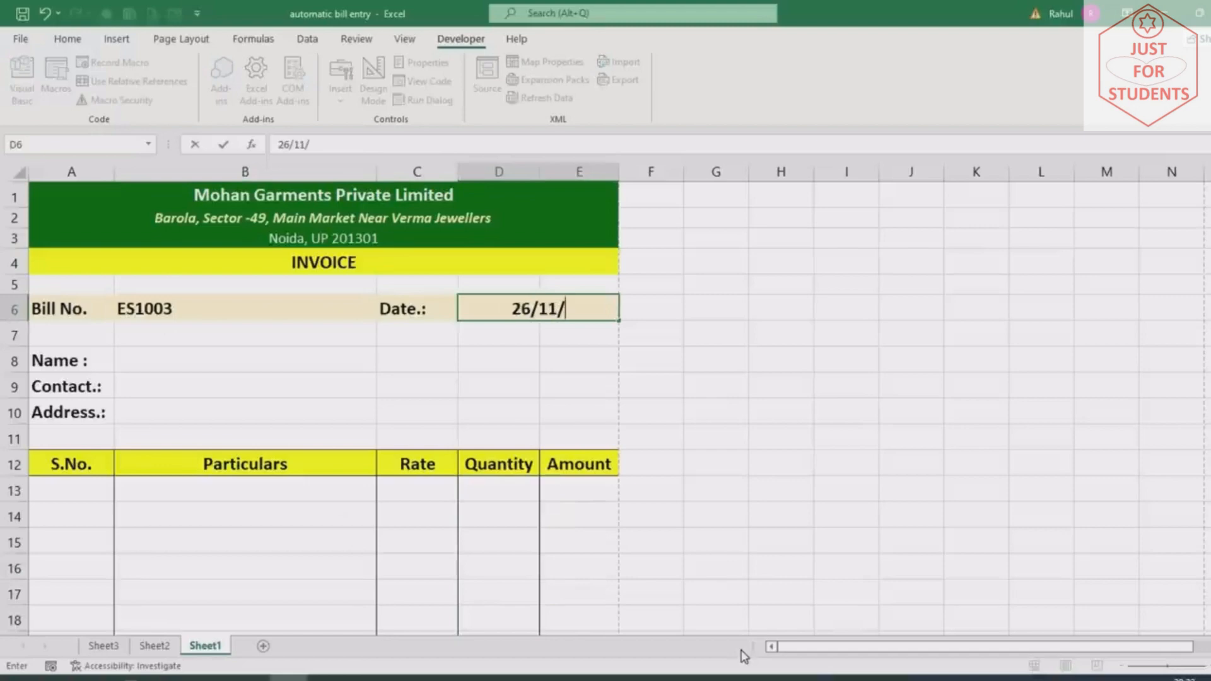
pyautogui.write('0')
pyautogui.press('BackSpace')
pyautogui.press('BackSpace')
pyautogui.press('BackSpace')
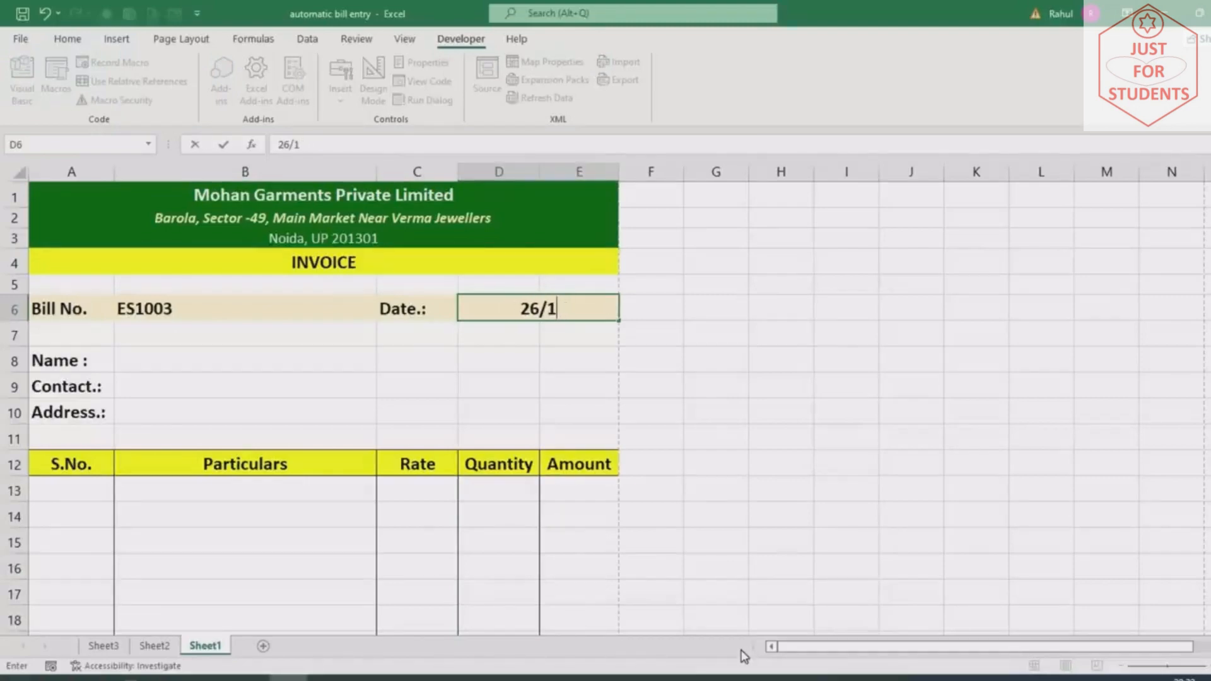
pyautogui.write('0/200')
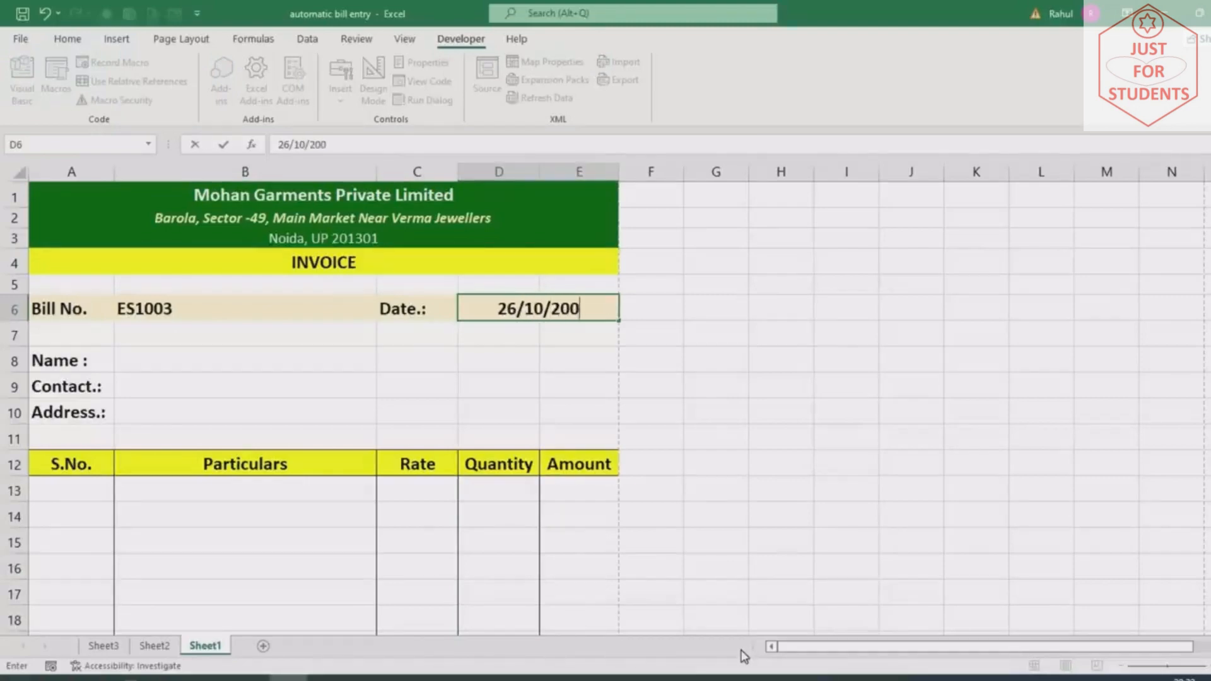
pyautogui.write('2')
pyautogui.press('Return')
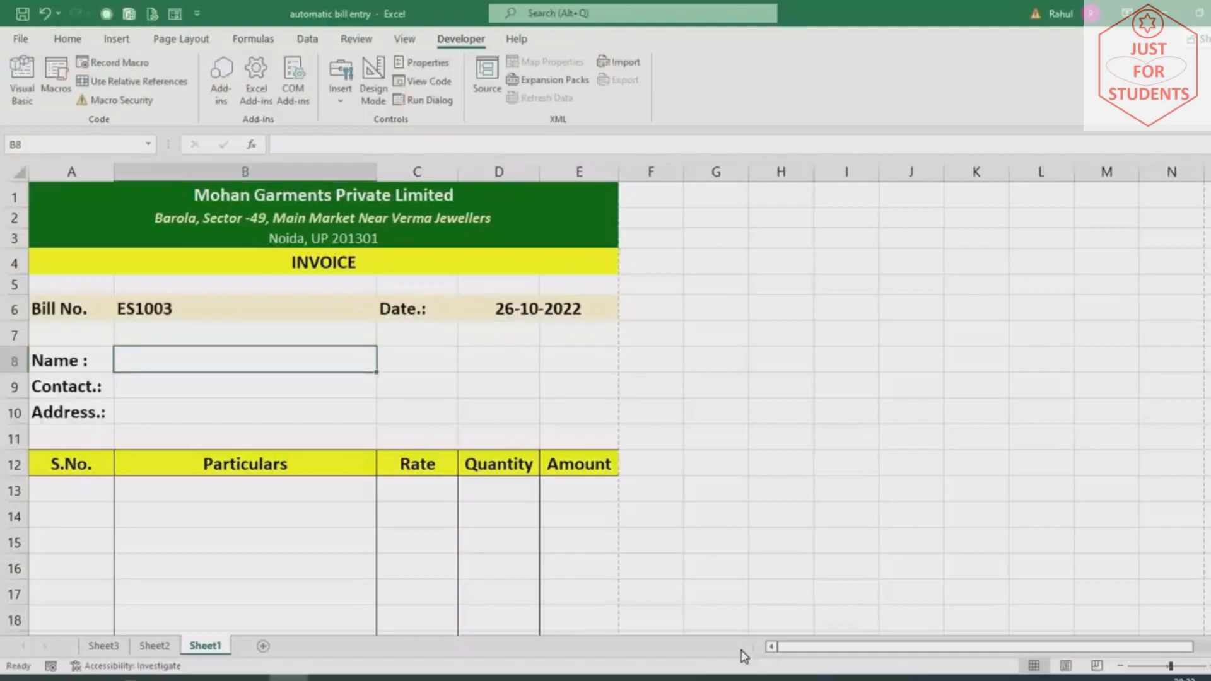
# Fill in the customer's name, contact number and address in B8:B10
pyautogui.write('Monu')
pyautogui.press('Return')
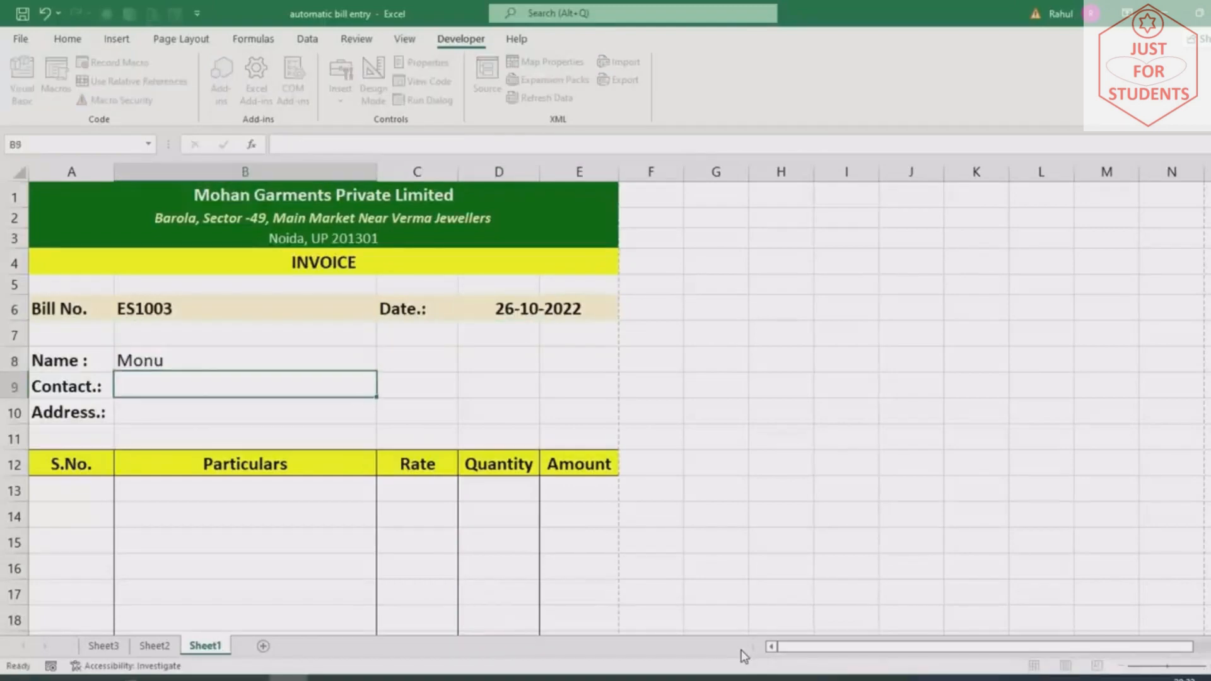
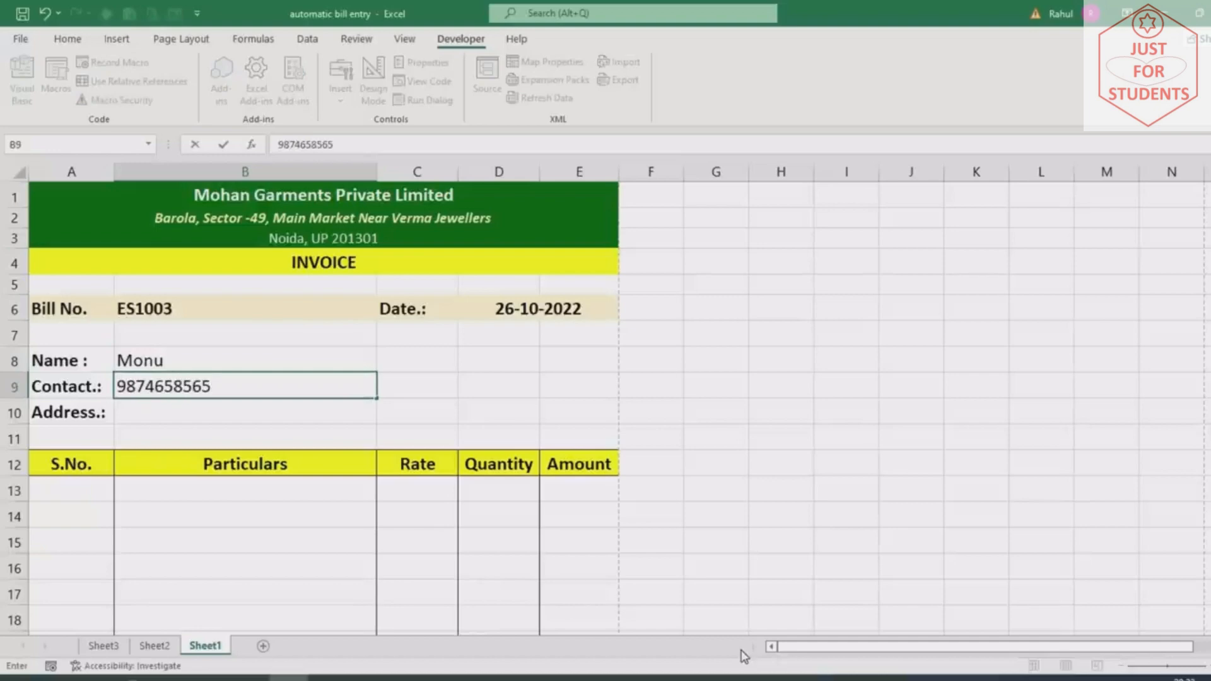
pyautogui.press('Return')
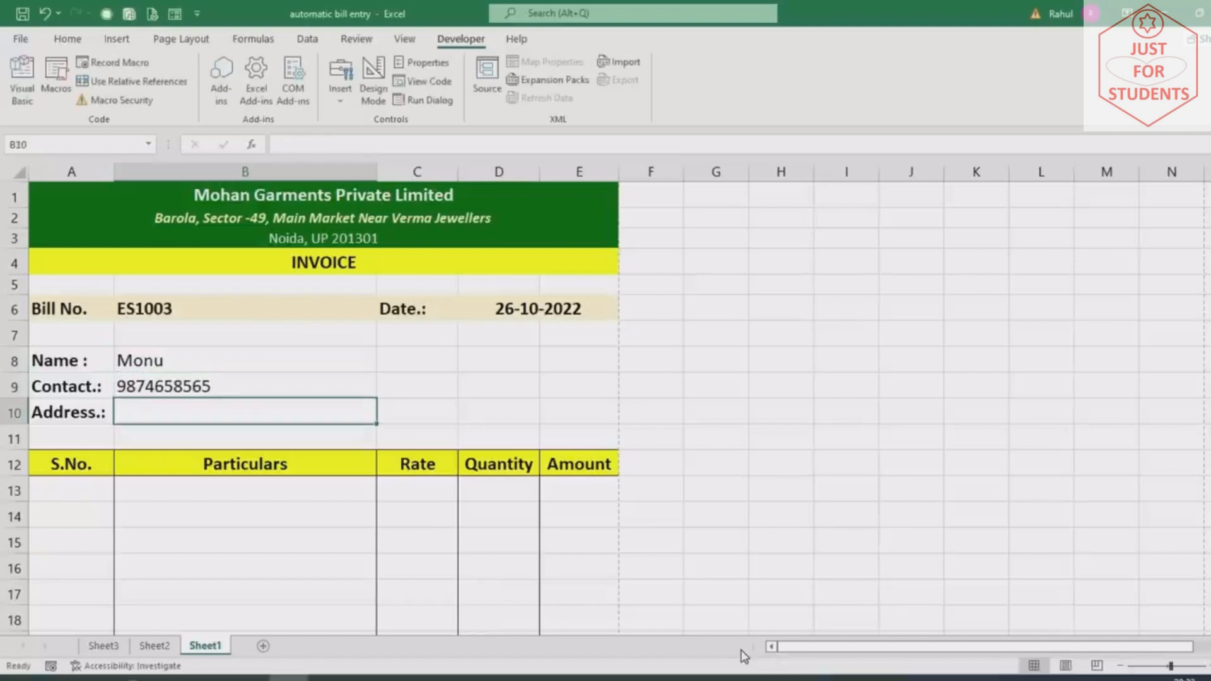
pyautogui.write('Barola, Sec')
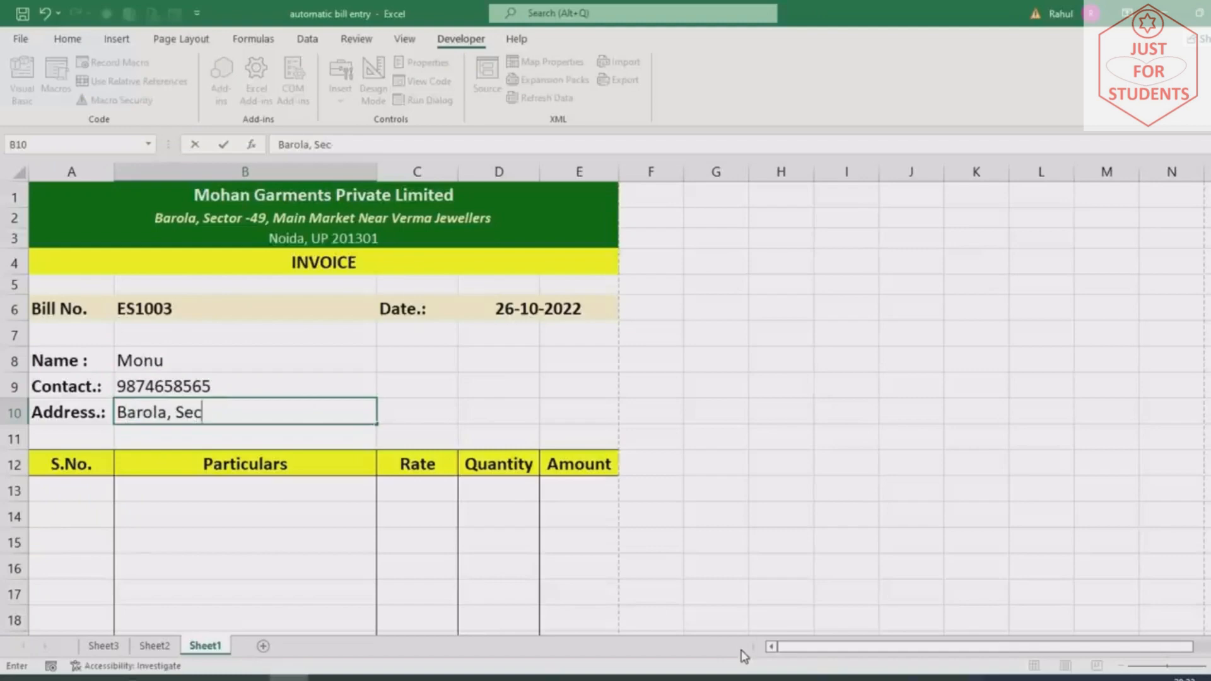
pyautogui.write('-49, Noida UP')
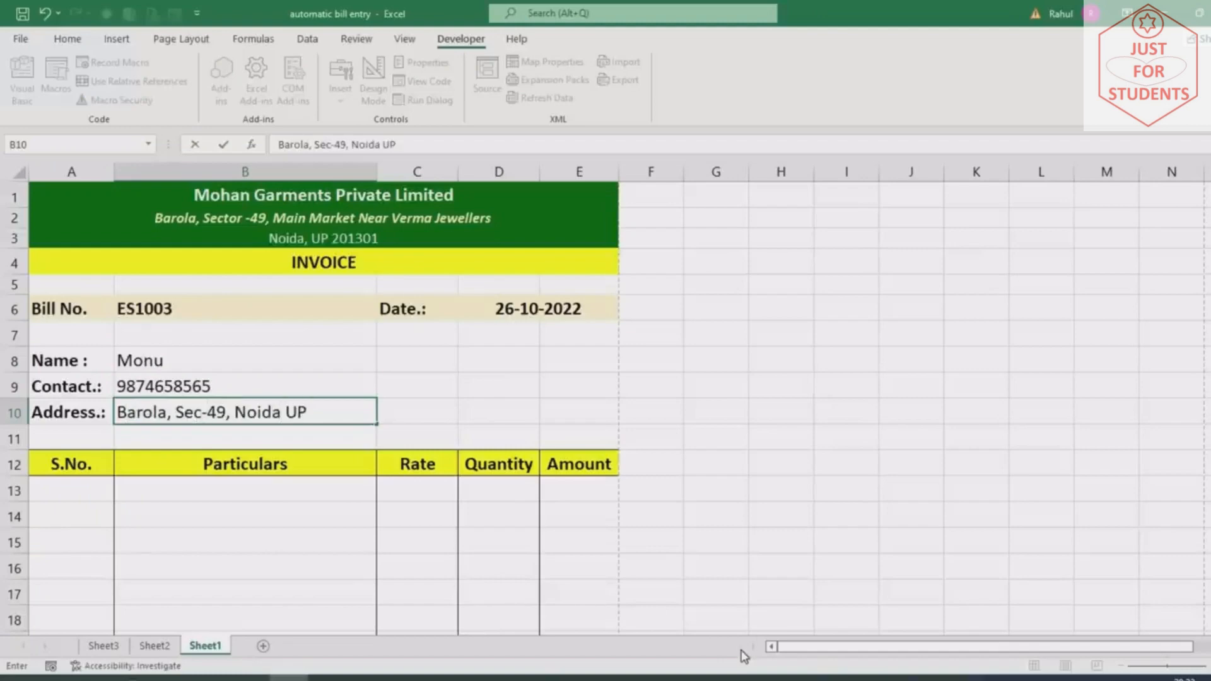
pyautogui.press('Return')
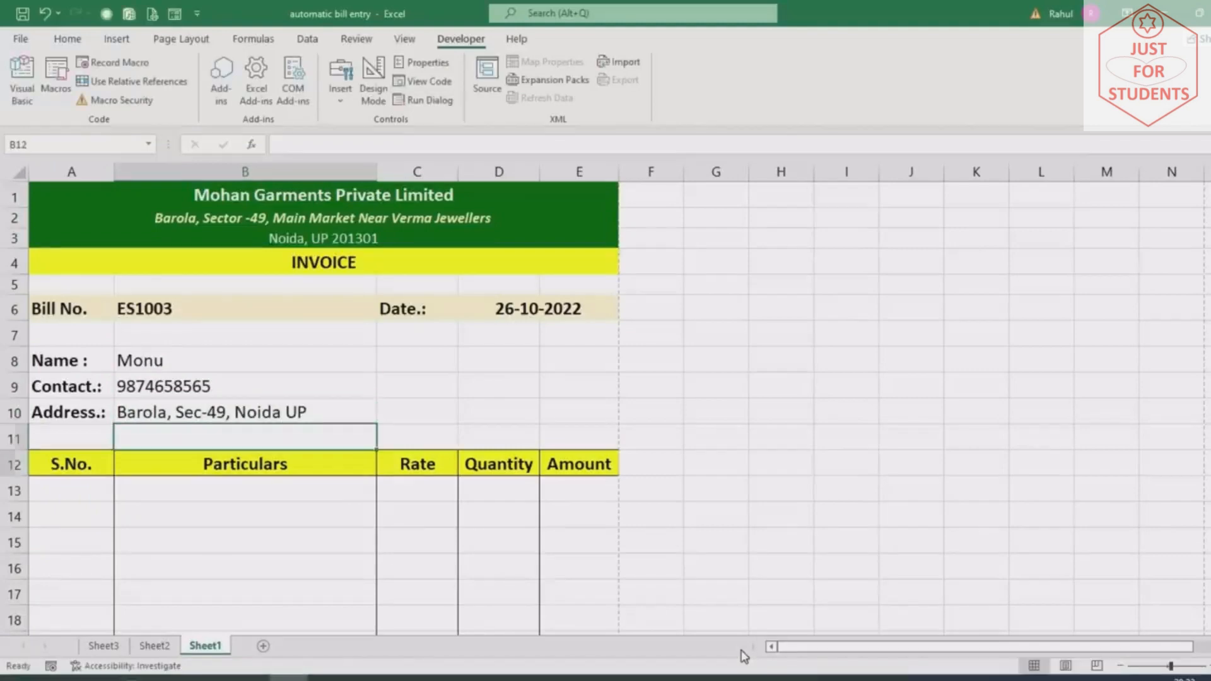
# Number the first two item rows 1 and 2 in A13:A14
pyautogui.press('Down')
pyautogui.press('Down')
pyautogui.press('Left')
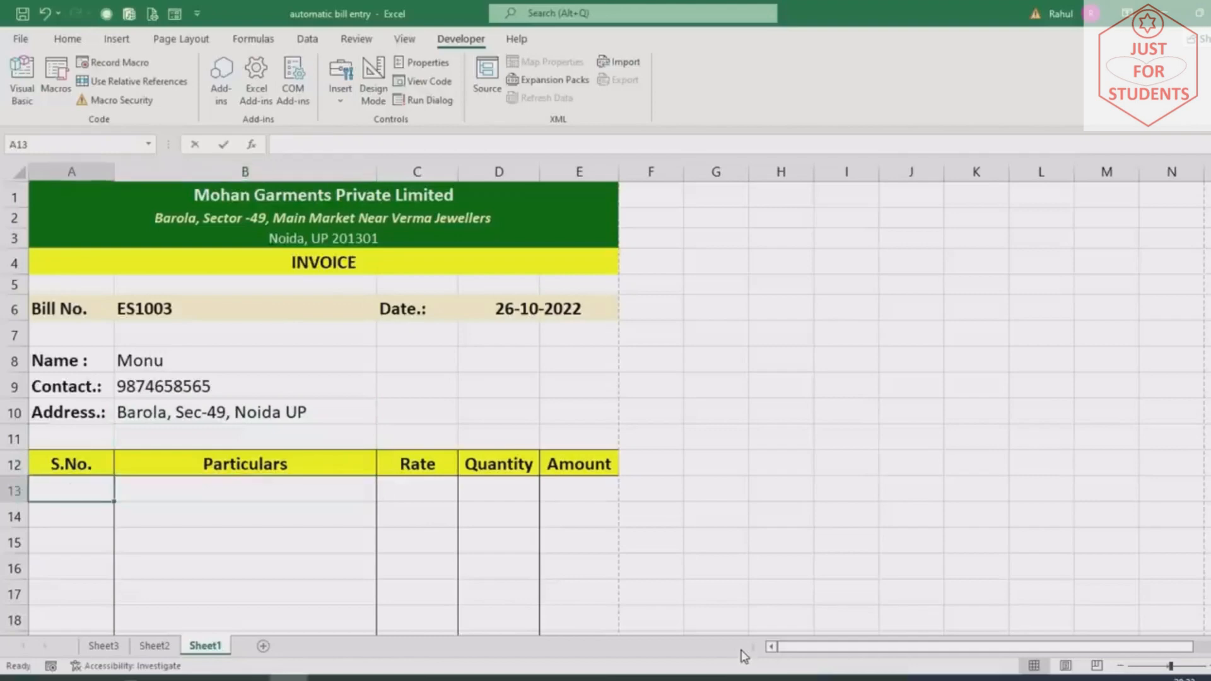
pyautogui.write('1')
pyautogui.press('Return')
pyautogui.write('2')
pyautogui.press('Return')
# Number the third row 3 and choose Trouser, Jeans and Lower from the B13:B15 dropdowns
pyautogui.write('3')
pyautogui.press('Return')
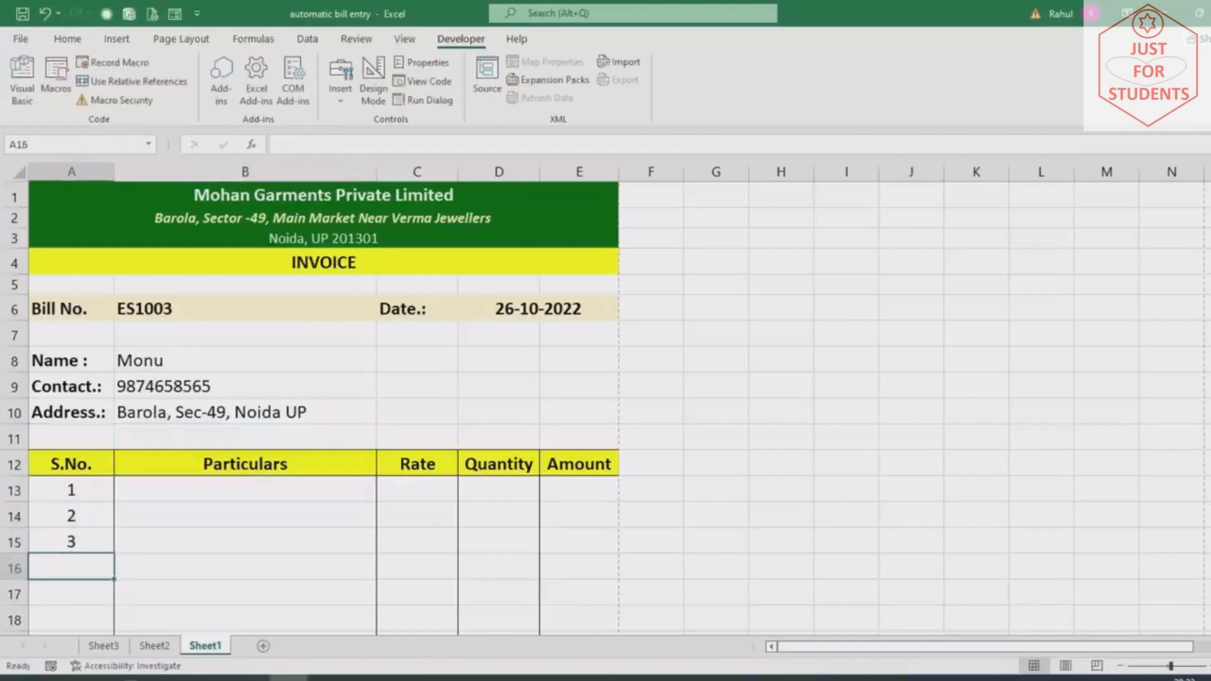
pyautogui.scroll(-2, 284, 446)
pyautogui.click(244, 352)
pyautogui.click(383, 355)
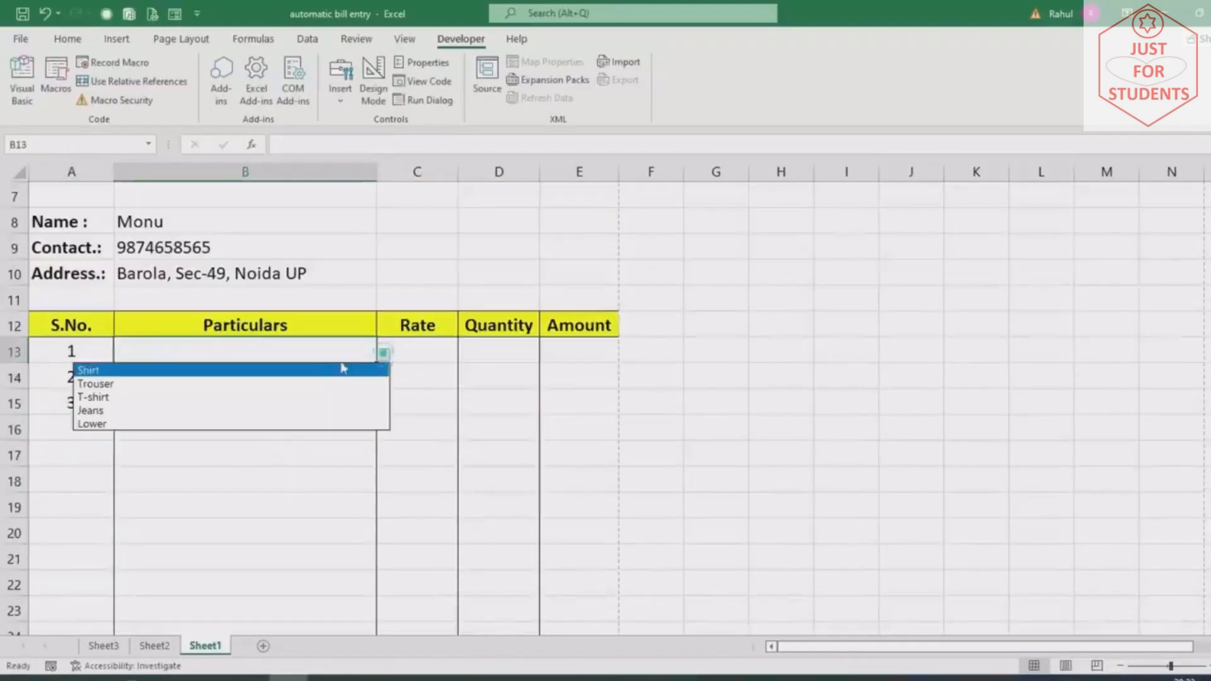
pyautogui.click(192, 382)
pyautogui.click(291, 385)
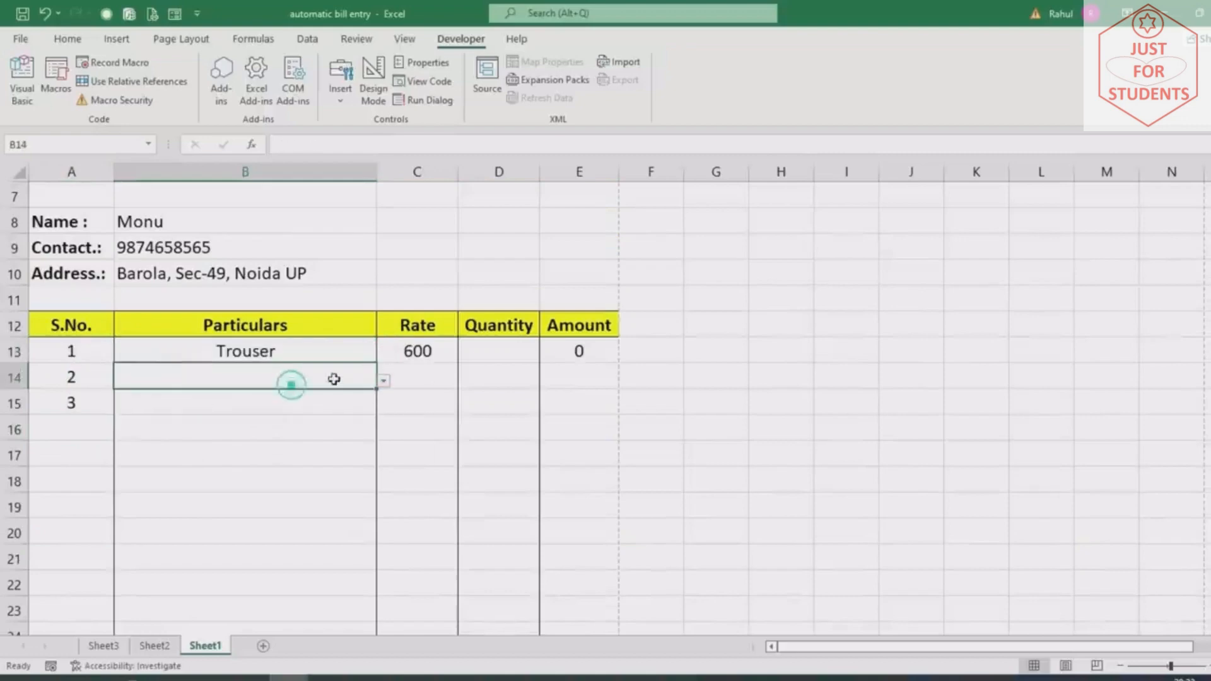
pyautogui.click(384, 380)
pyautogui.click(153, 434)
pyautogui.click(313, 406)
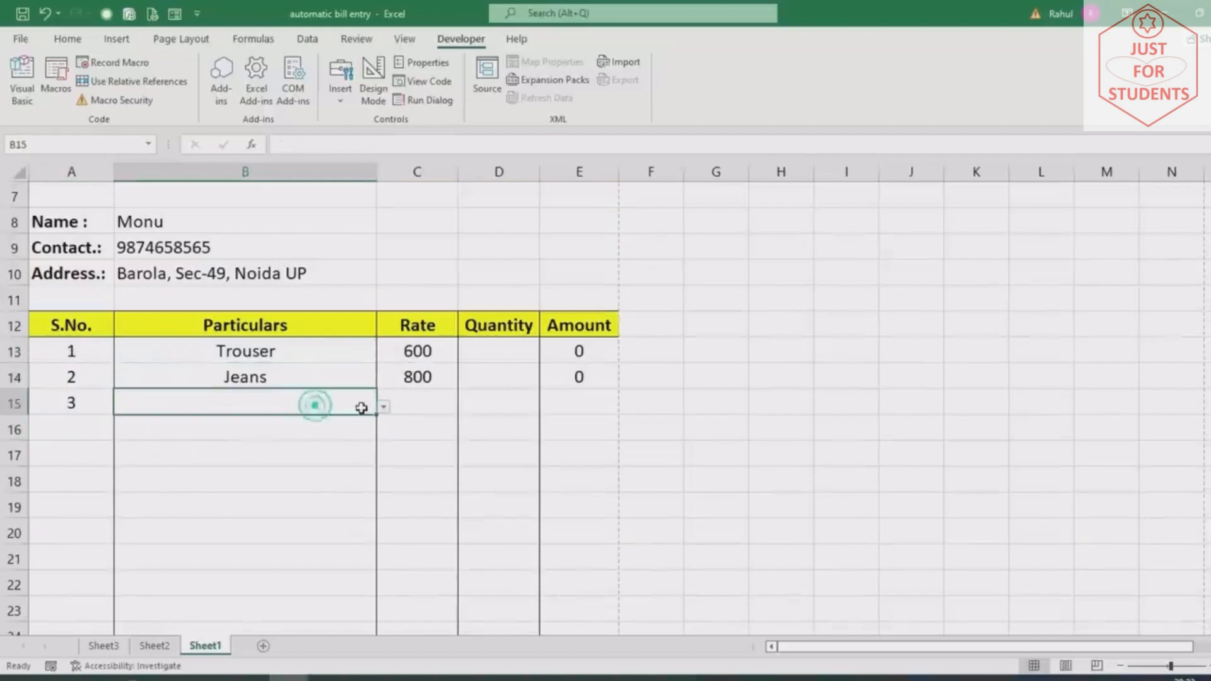
pyautogui.click(384, 407)
pyautogui.click(150, 472)
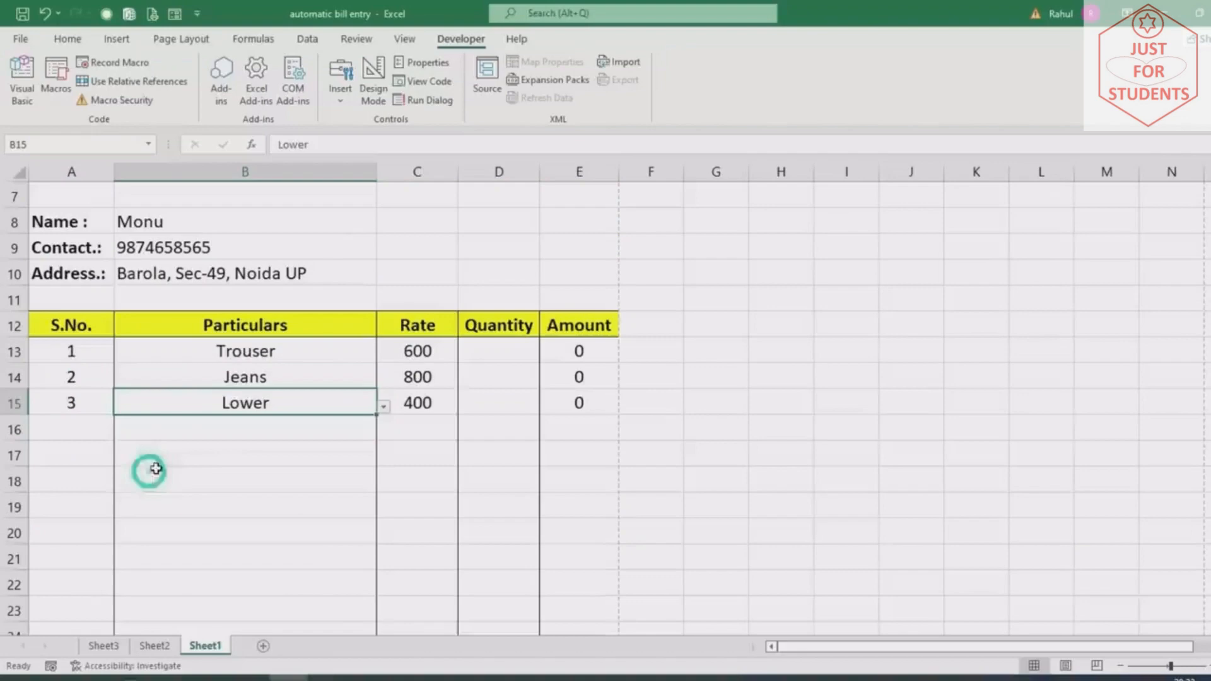
# Enter quantities 50, 100 and 200 in D13:D15
pyautogui.click(511, 354)
pyautogui.write('50')
pyautogui.press('Return')
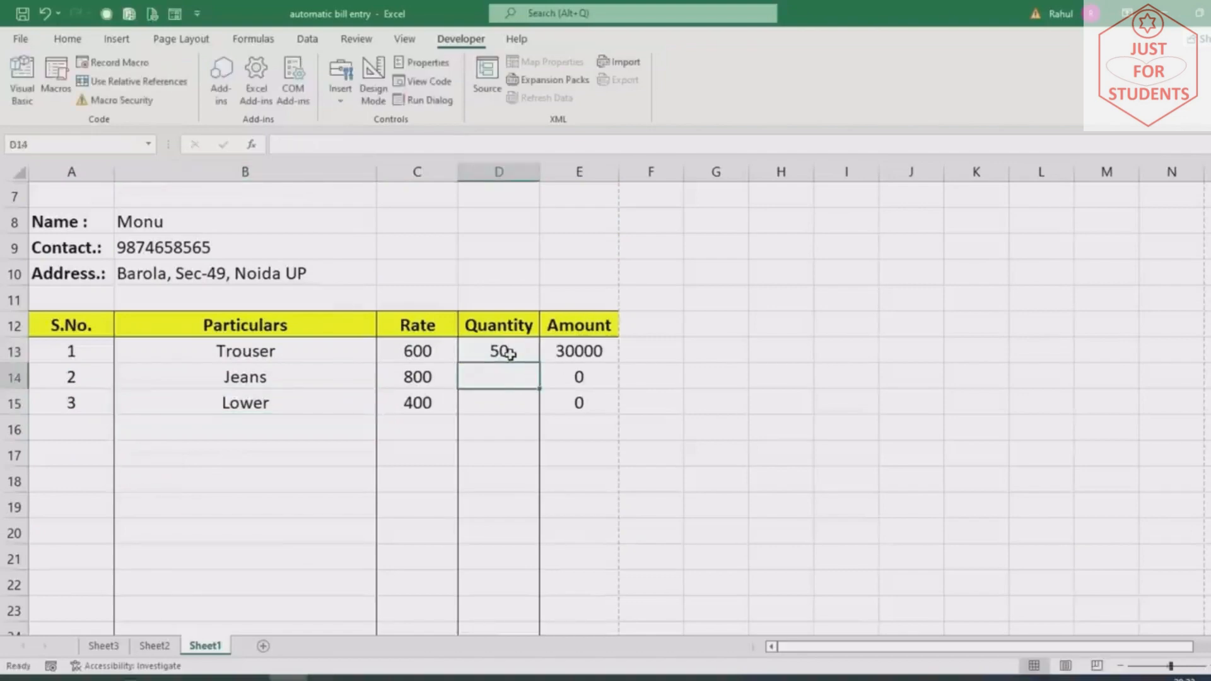
pyautogui.write('100')
pyautogui.press('Return')
pyautogui.write('200')
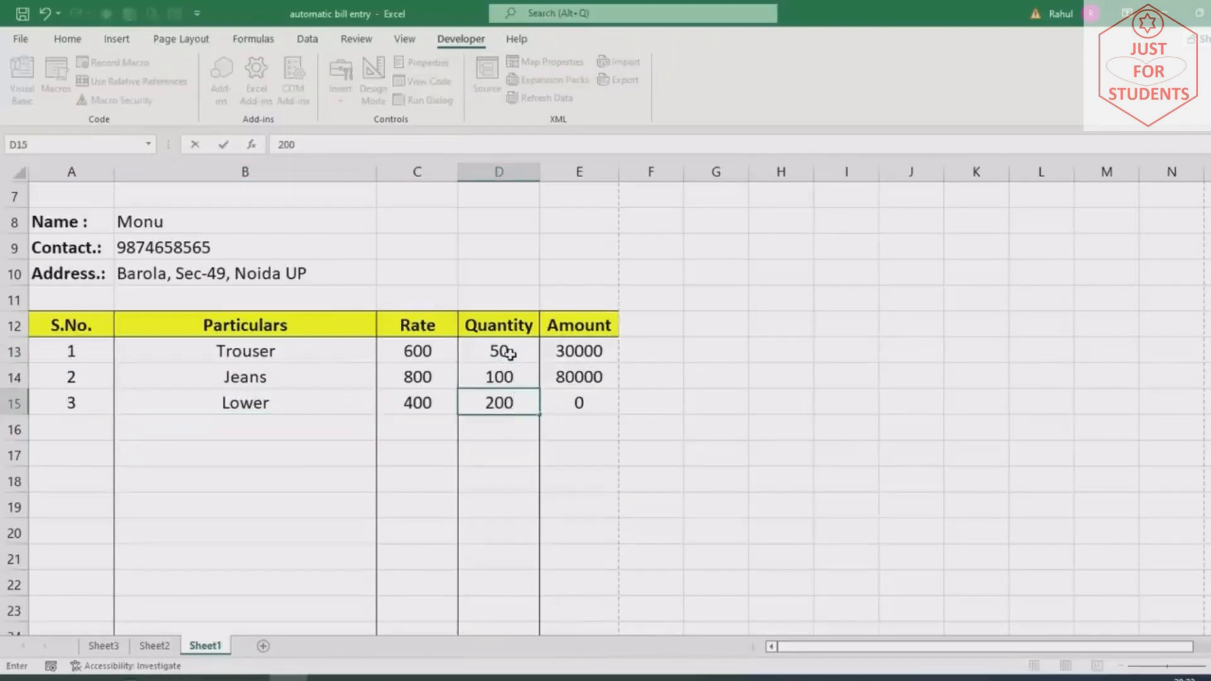
pyautogui.press('Return')
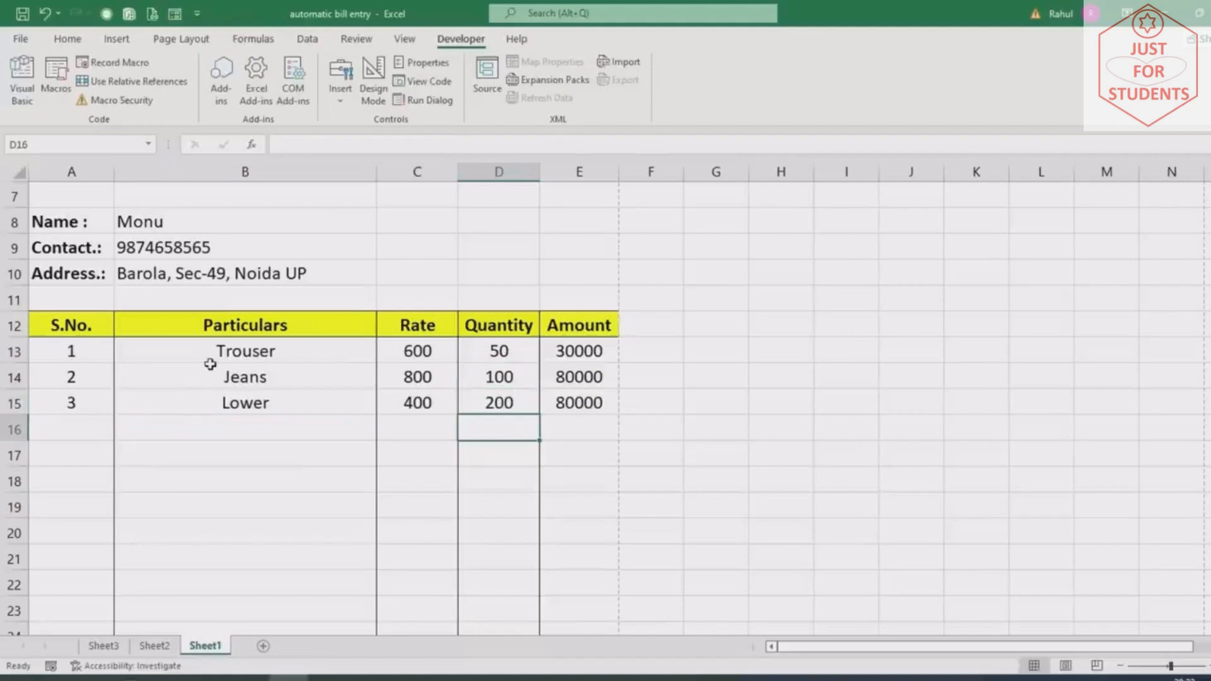
# Check the totals: 190000 total amount and 224200 Grand Total
pyautogui.moveTo(59, 355); pyautogui.dragTo(63, 404)
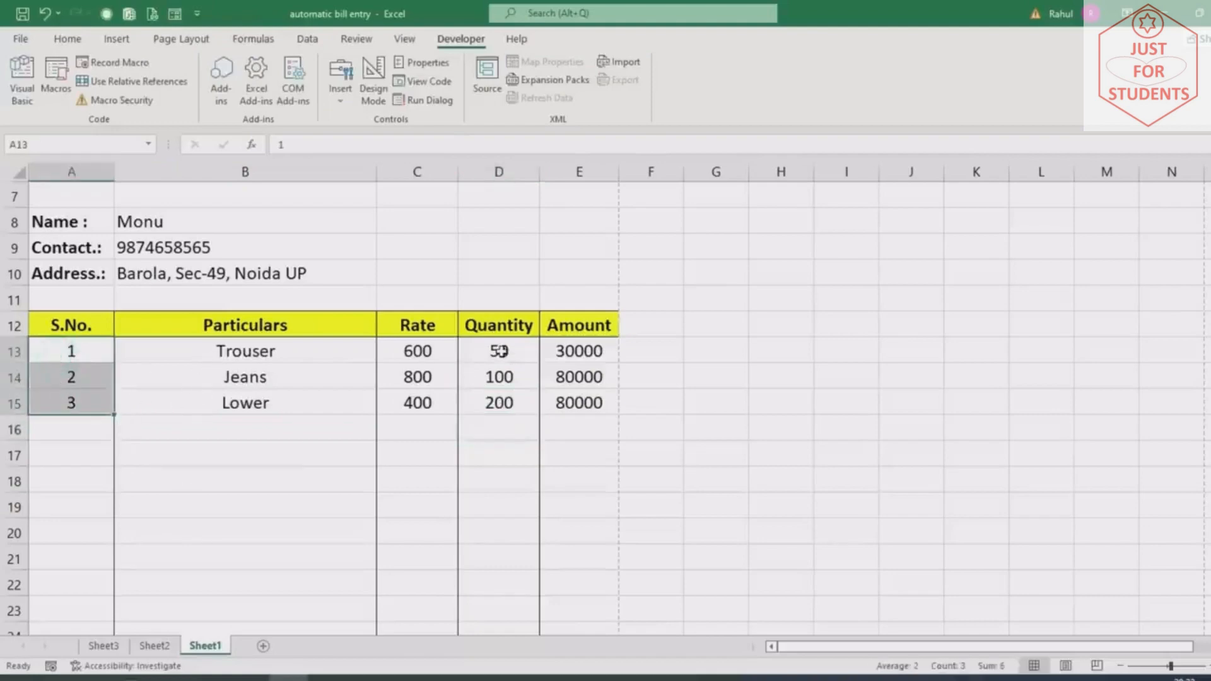
pyautogui.moveTo(498, 350); pyautogui.dragTo(498, 377)
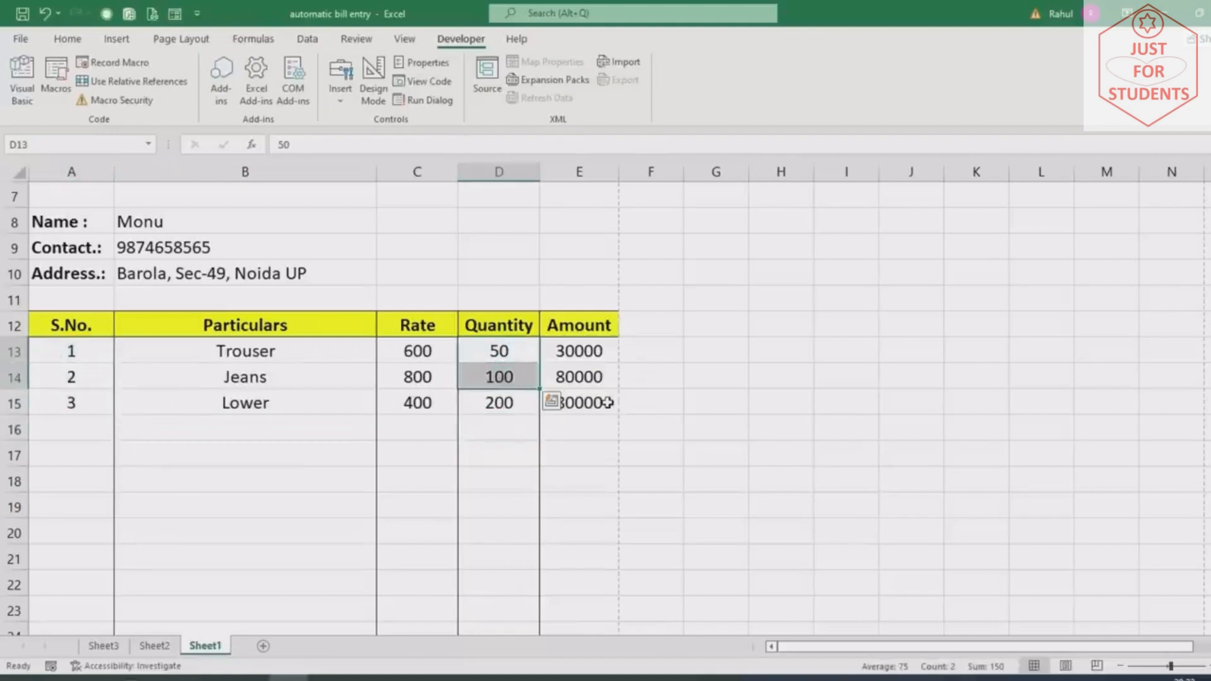
pyautogui.scroll(-6, 609, 401)
pyautogui.moveTo(589, 272); pyautogui.dragTo(588, 351)
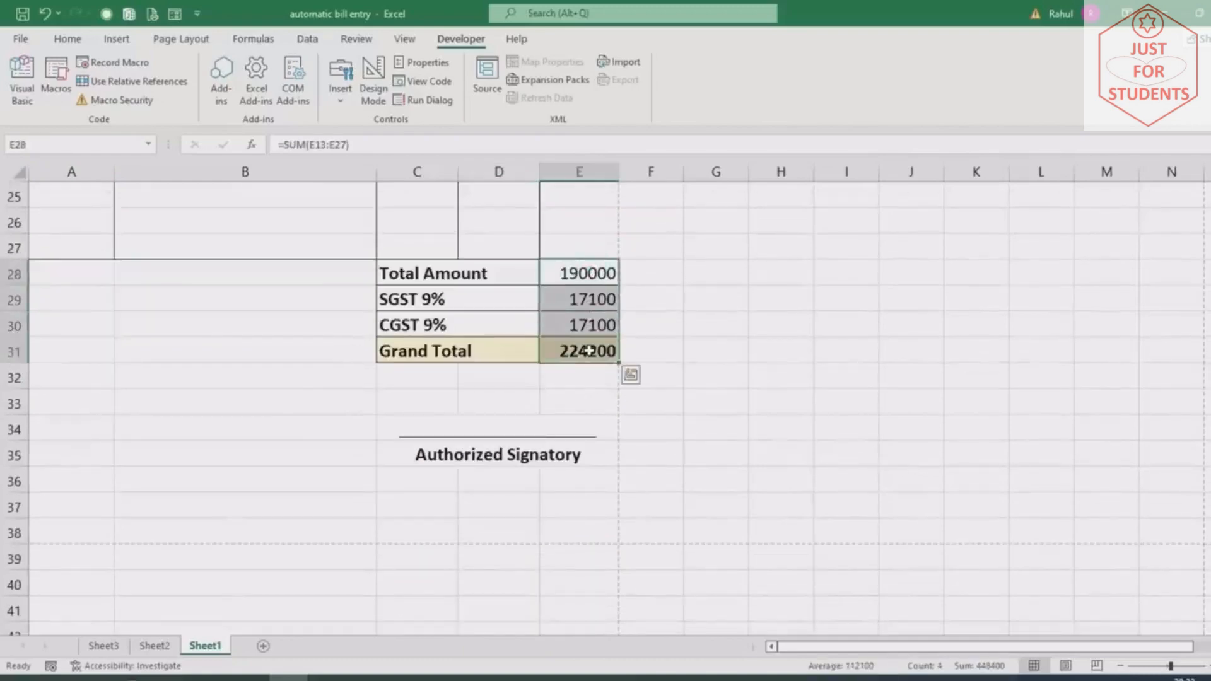
pyautogui.scroll(4, 687, 488)
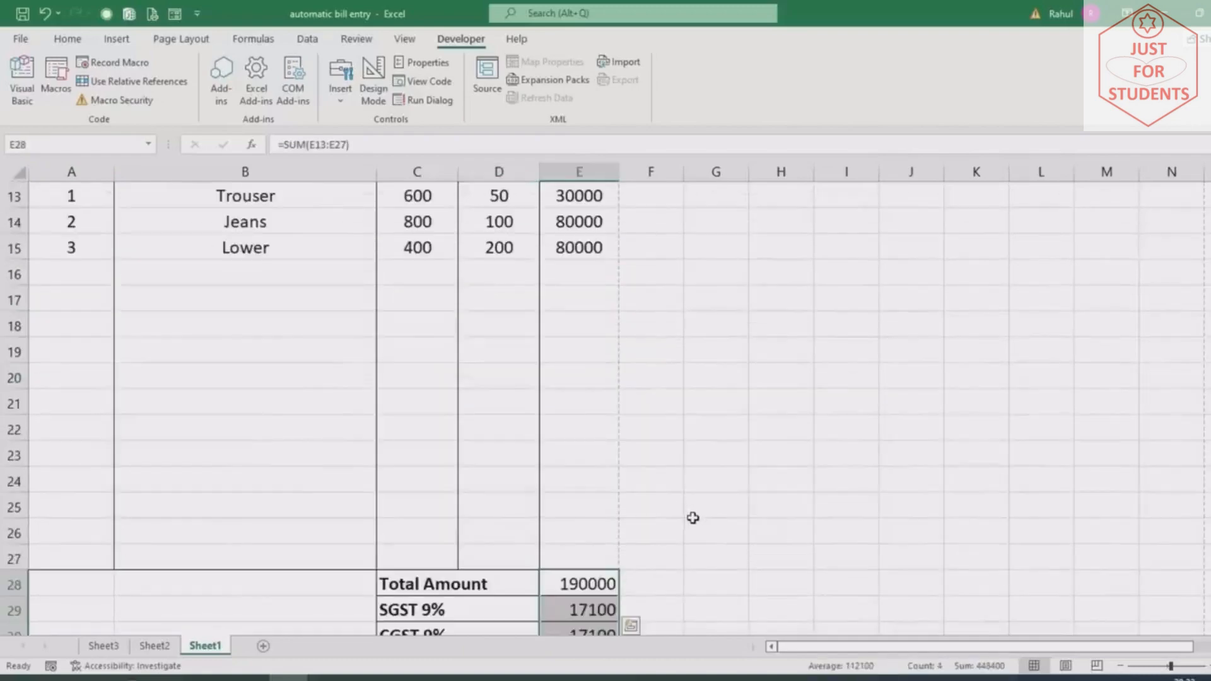
pyautogui.hotkey('ctrl', 'p')
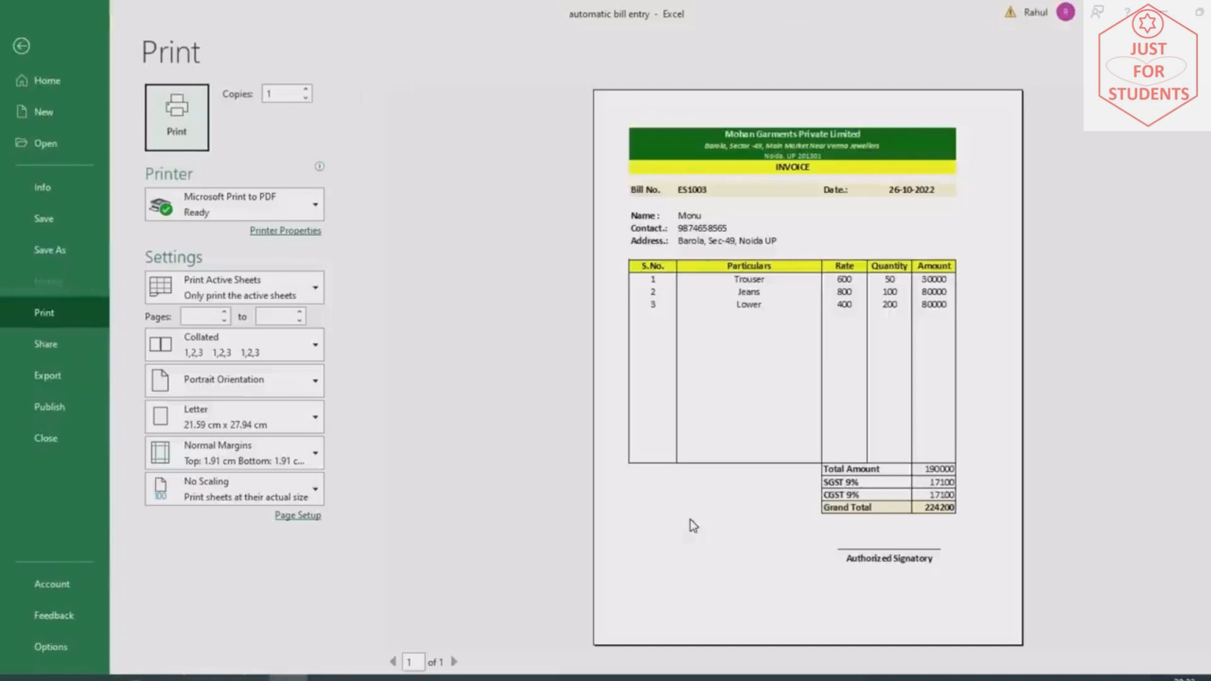
pyautogui.press('Escape')
pyautogui.scroll(4, 683, 515)
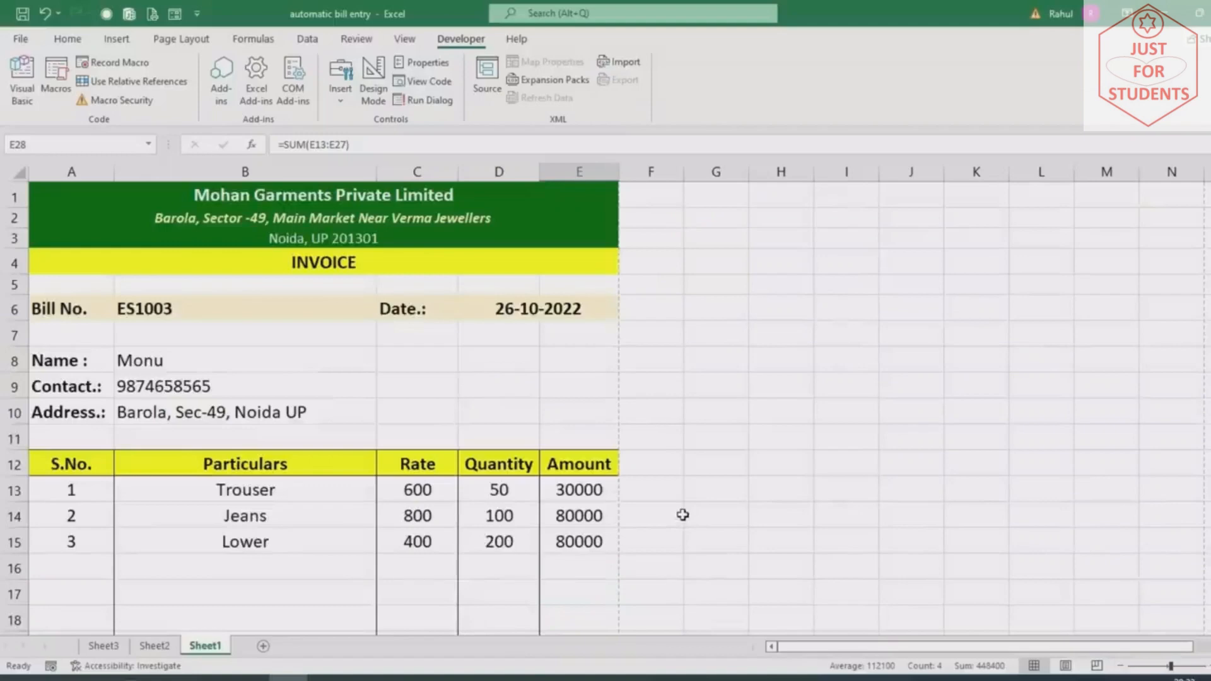
# Run the clear-form macro by its shortcut, blanking bill ES1003, its date, customer details and items
pyautogui.hotkey('ctrl', 'n')
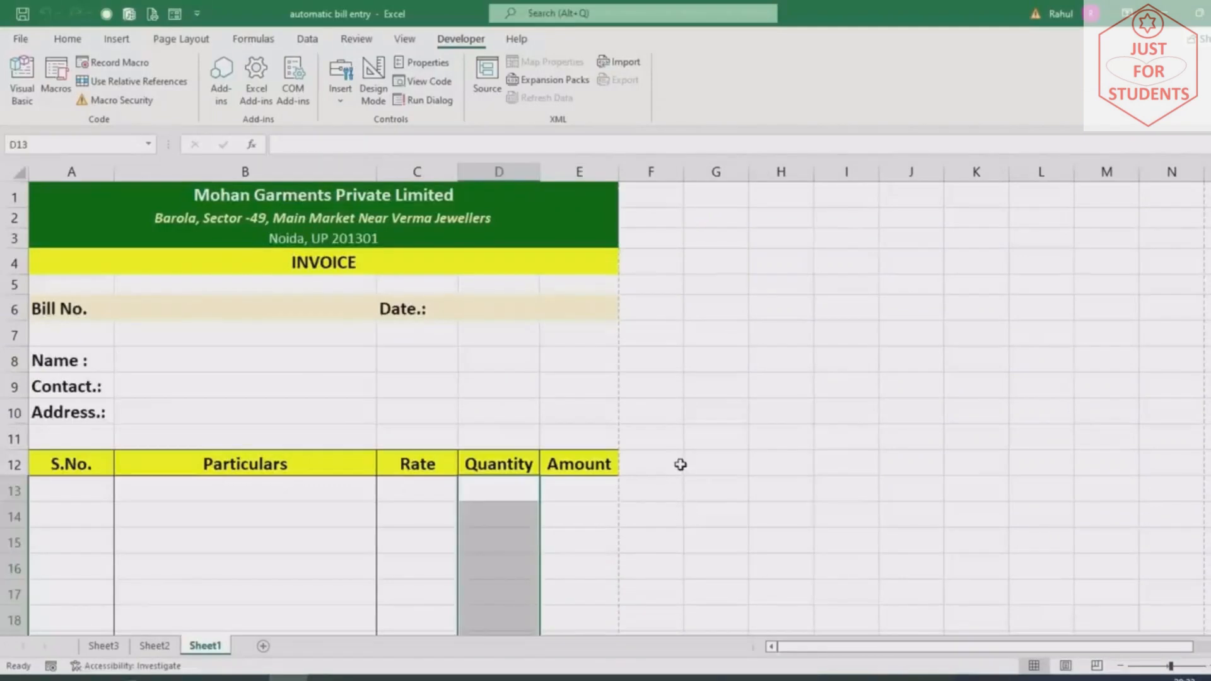
pyautogui.scroll(-2, 679, 462)
pyautogui.click(629, 508)
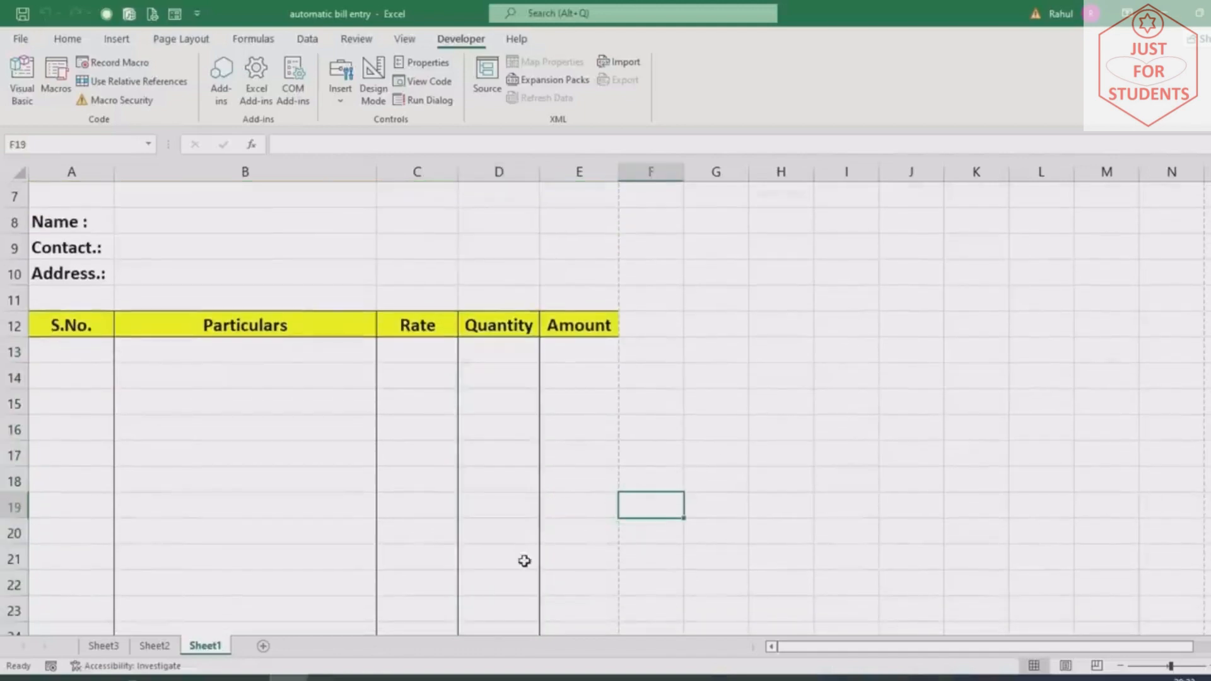
pyautogui.scroll(2, 525, 555)
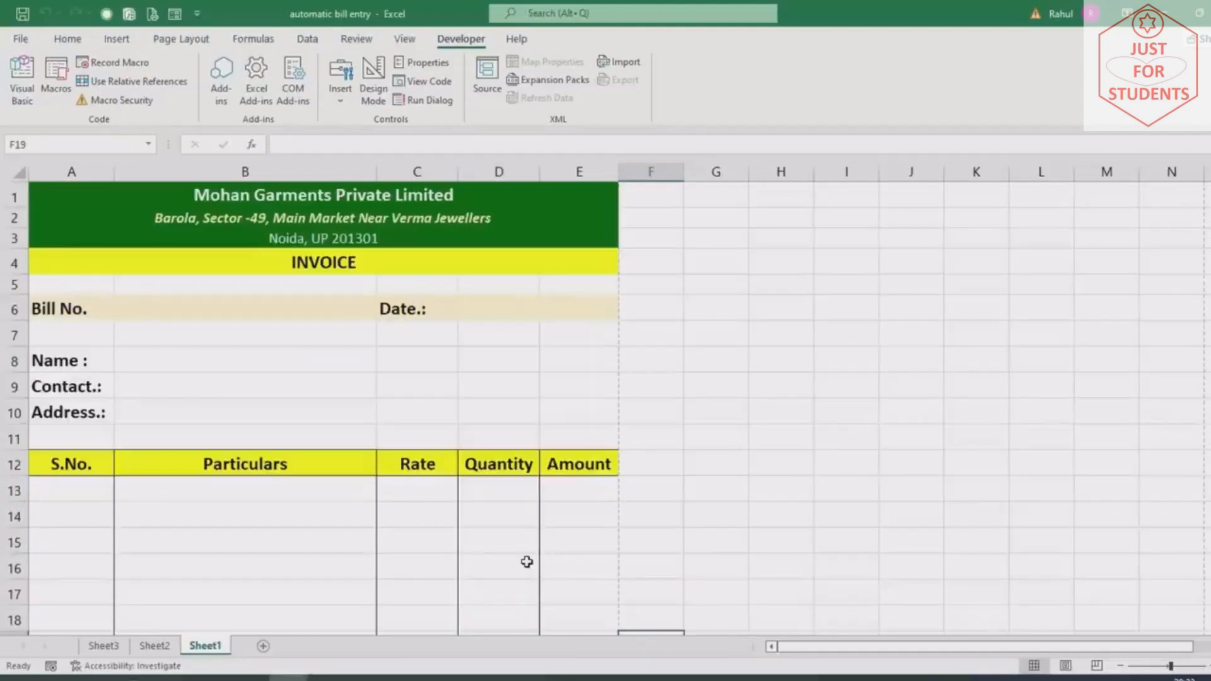